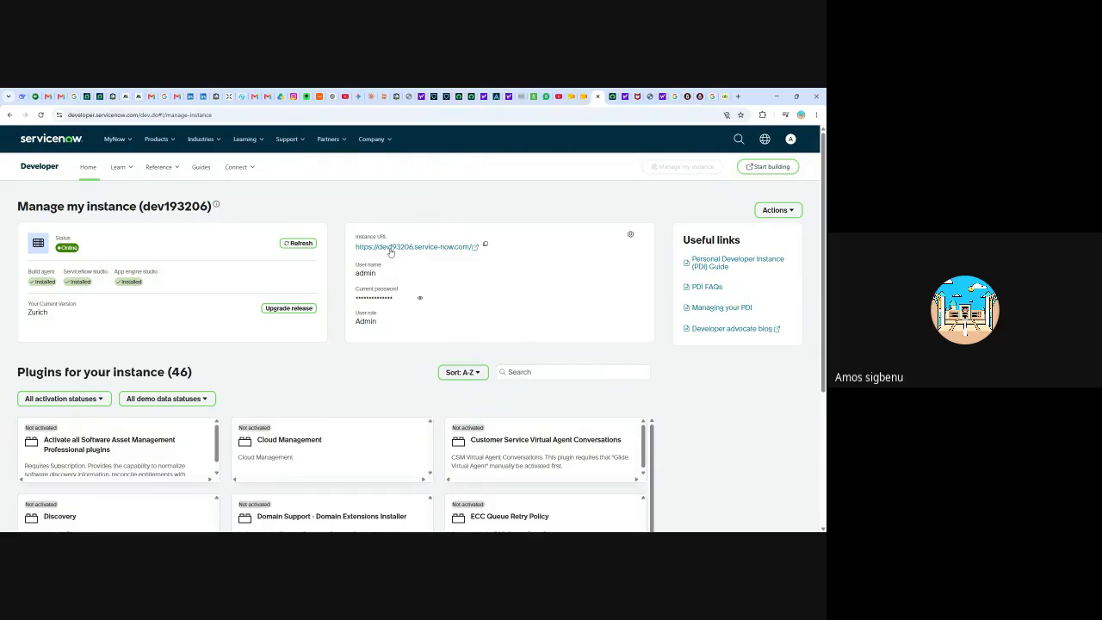
Step: Open the developer instance from its instance URL and filter the application navigator for "configuration"
left_click(392, 247)
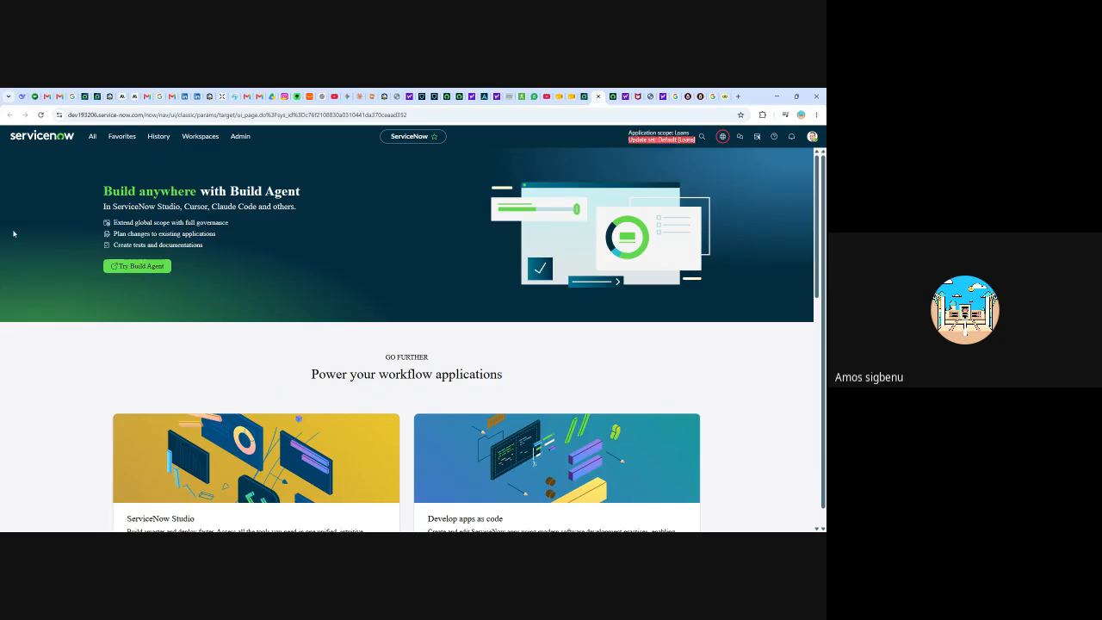
left_click(92, 136)
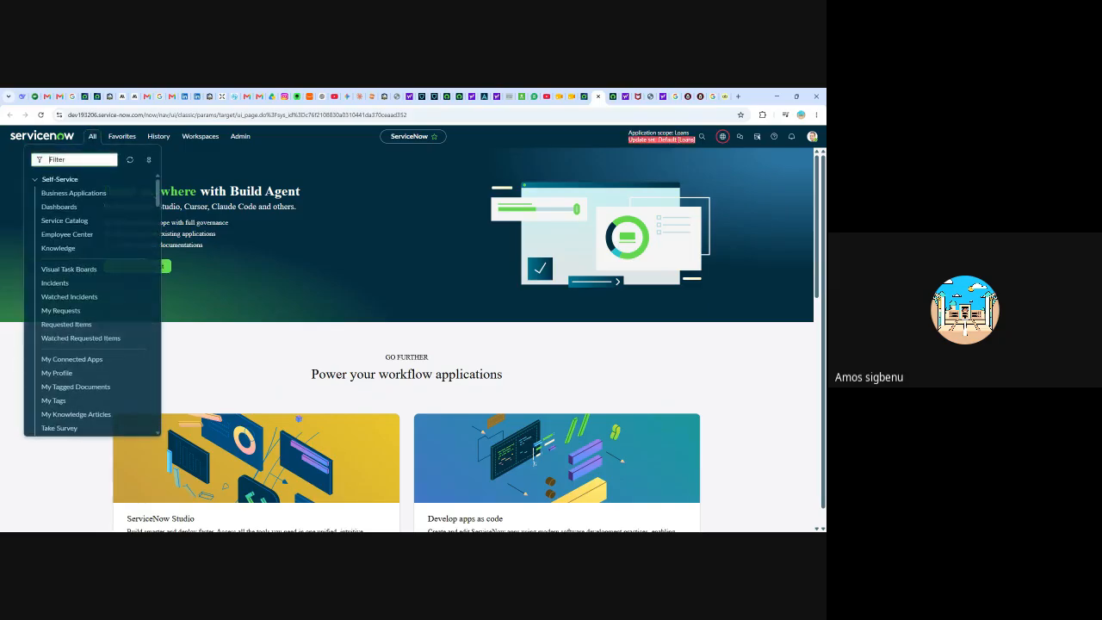
type("ci")
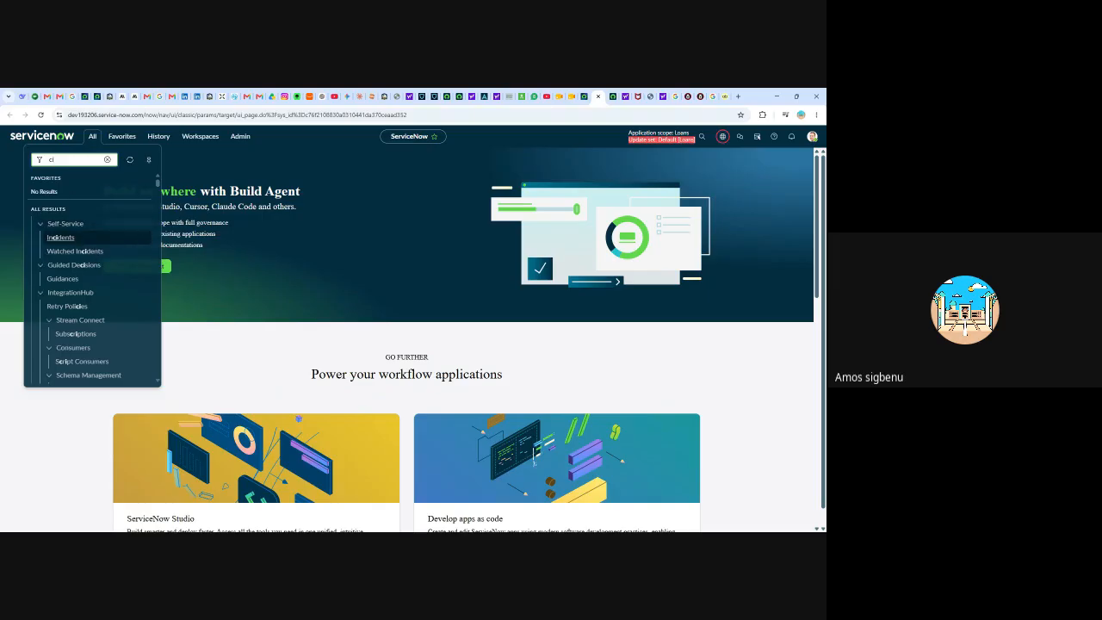
key("BackSpace")
type("onfi")
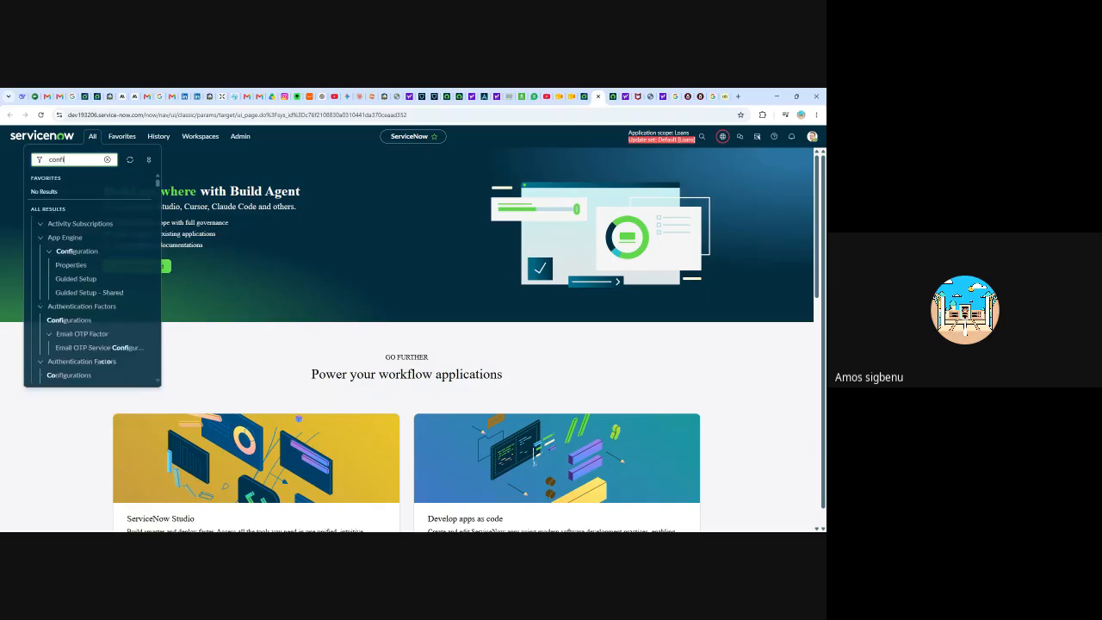
type("guration")
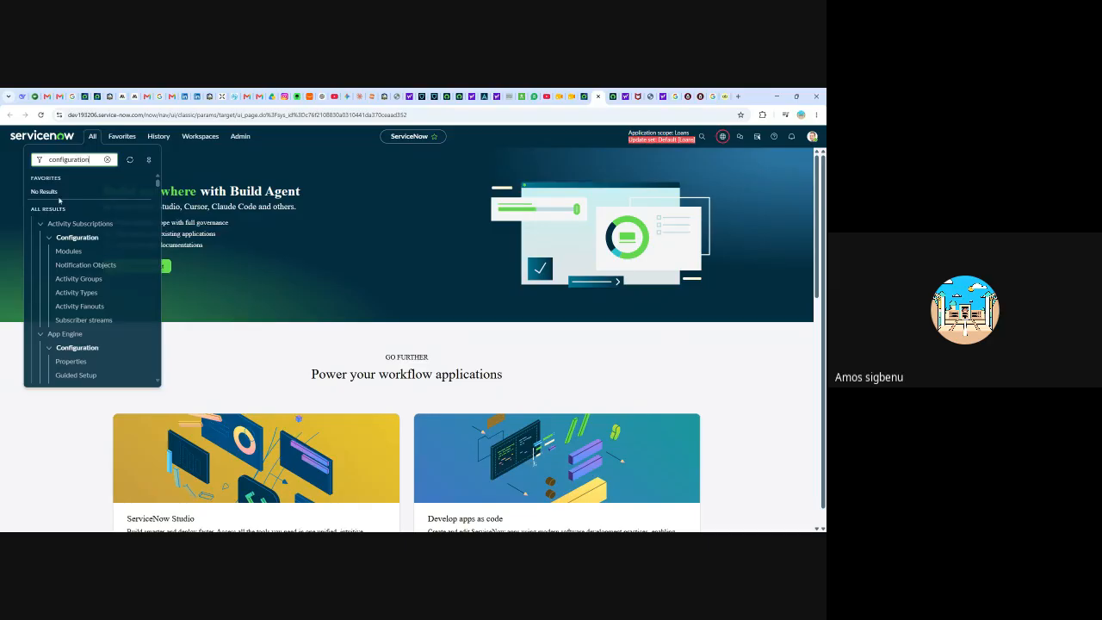
Step: Find the Configuration application in the filtered navigator results and open its CI Class Manager module
scroll(94, 249, "down", 10)
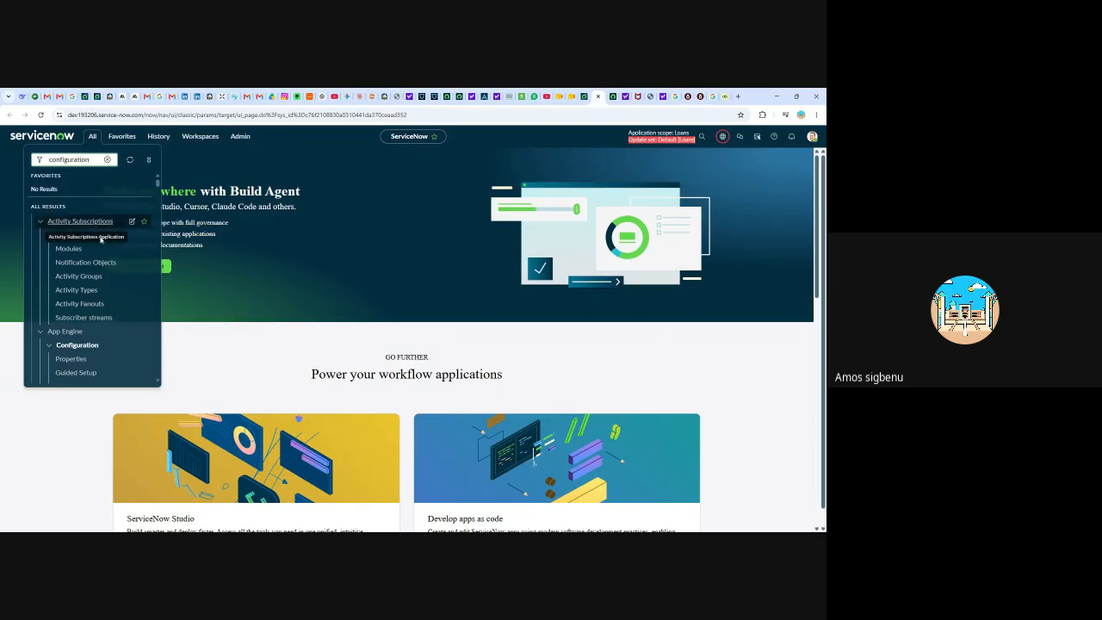
scroll(102, 258, "down", 5)
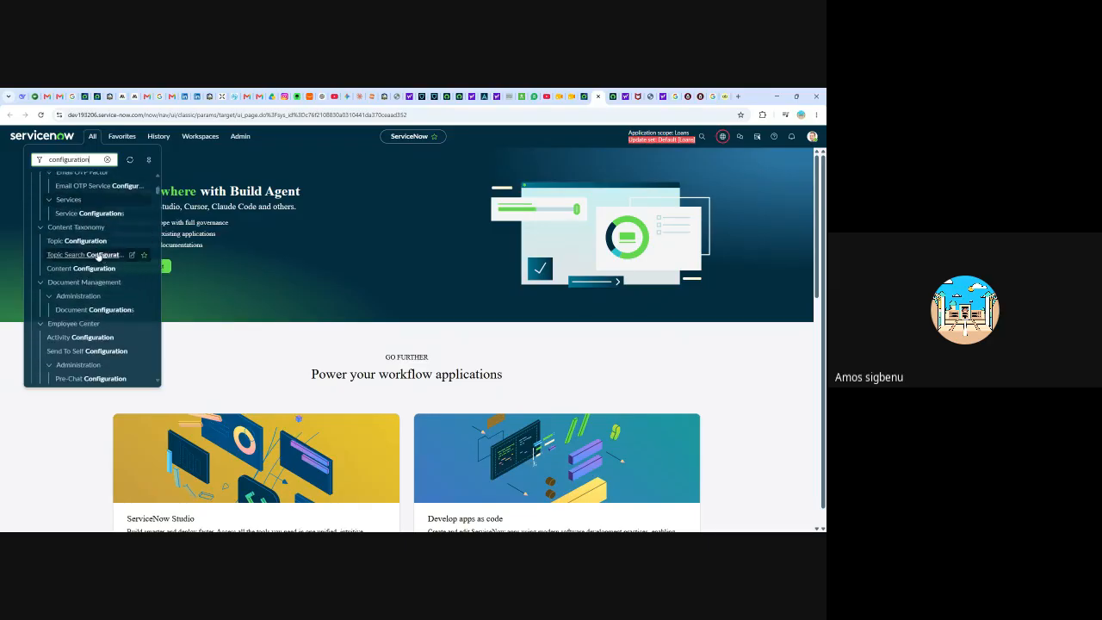
scroll(102, 262, "down", 3)
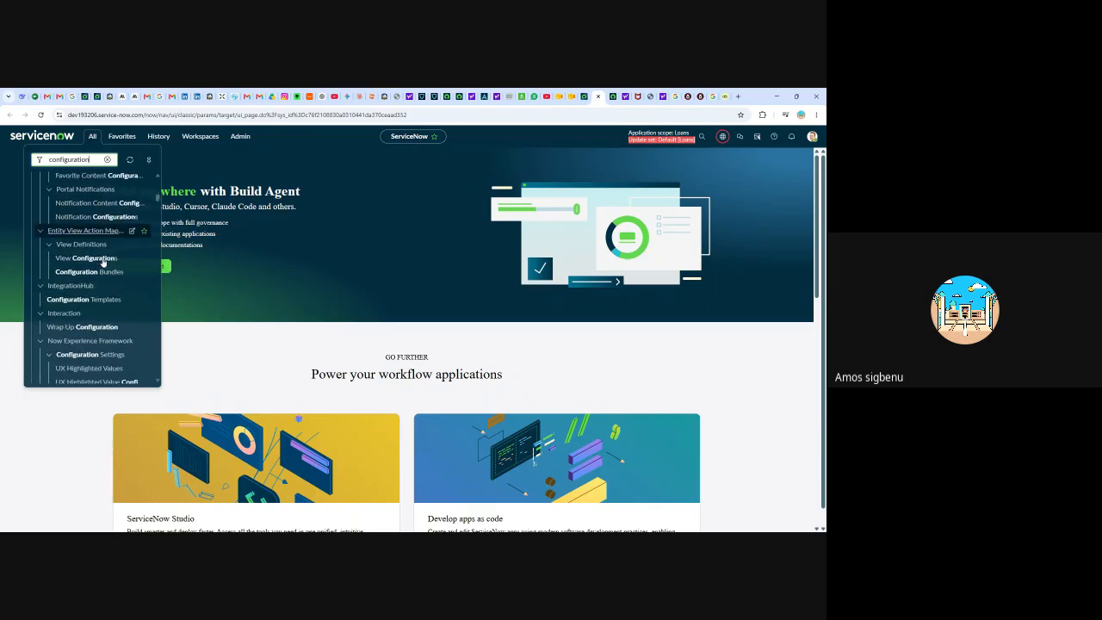
scroll(102, 262, "down", 10)
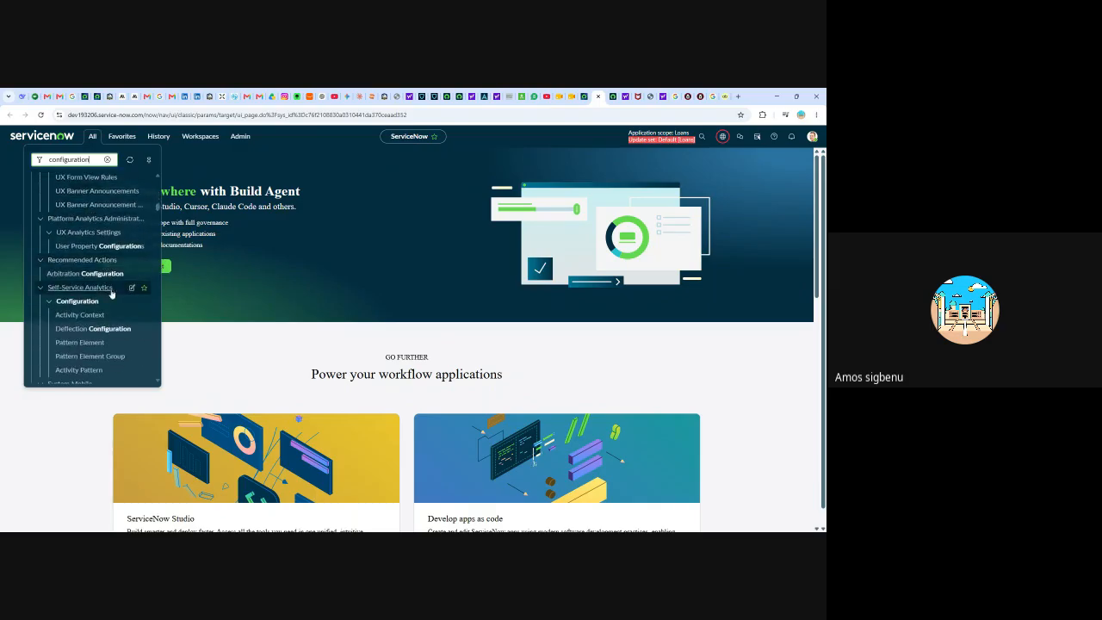
scroll(102, 297, "down", 3)
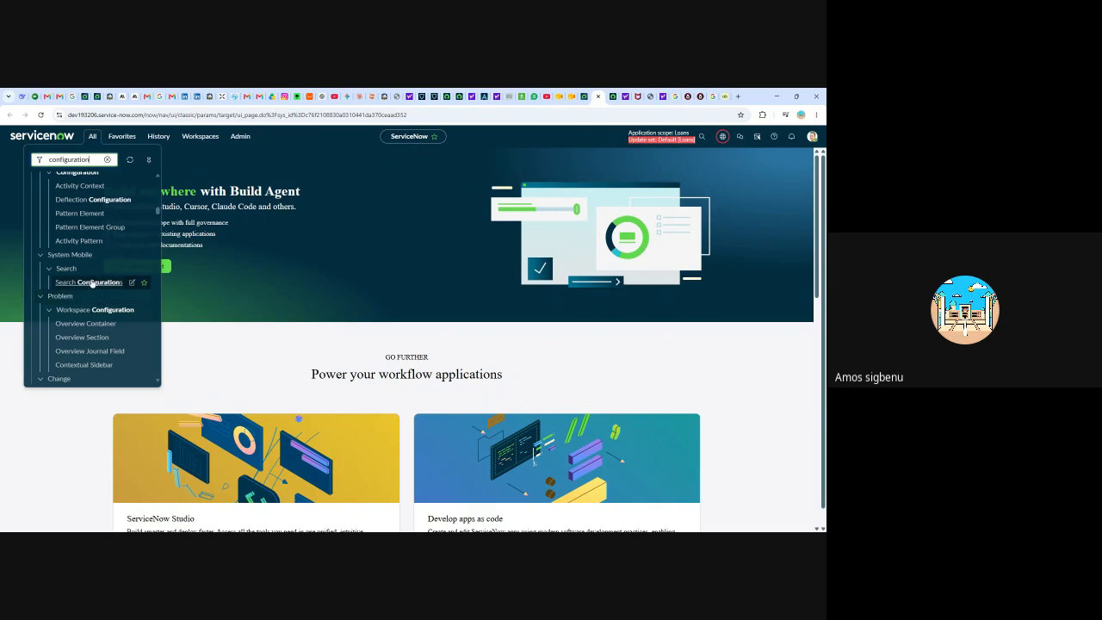
scroll(102, 297, "down", 3)
scroll(103, 287, "down", 3)
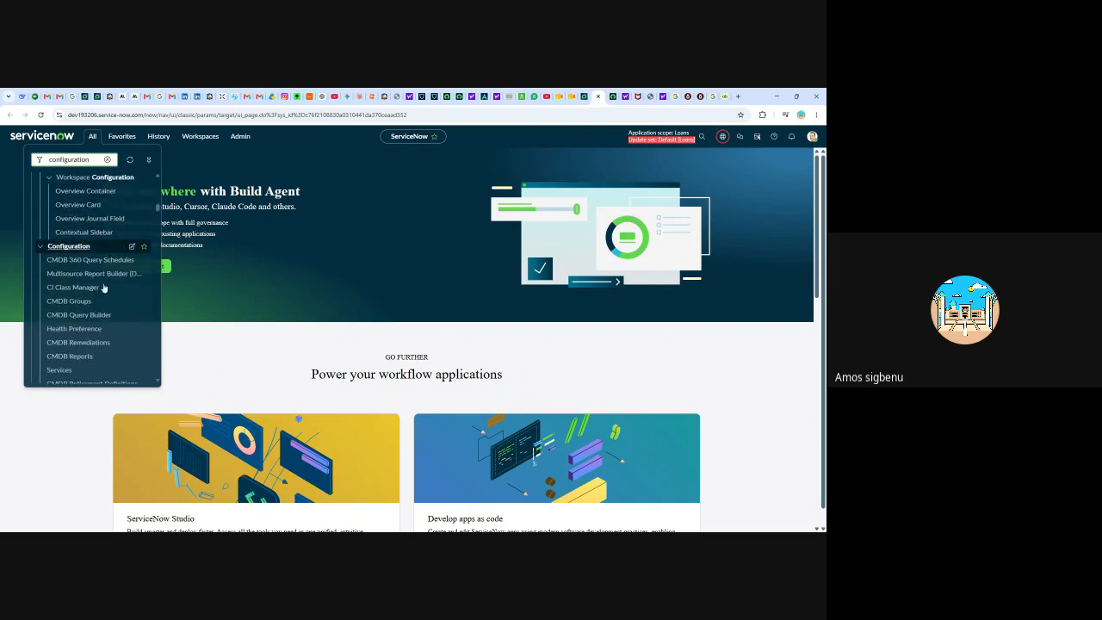
scroll(103, 290, "down", 2)
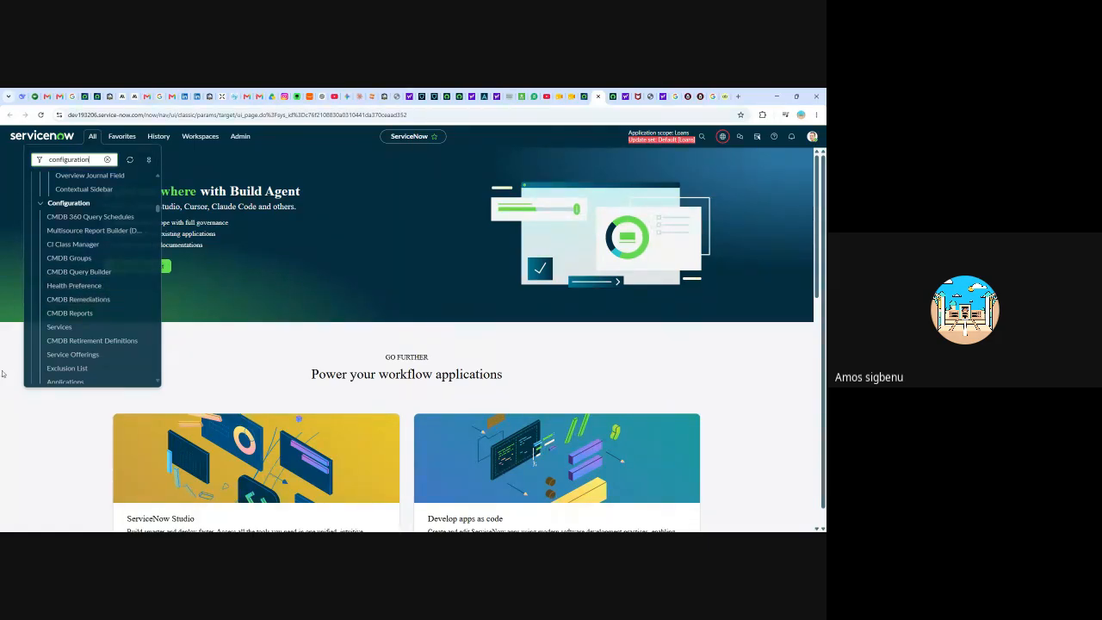
scroll(93, 291, "down", 3)
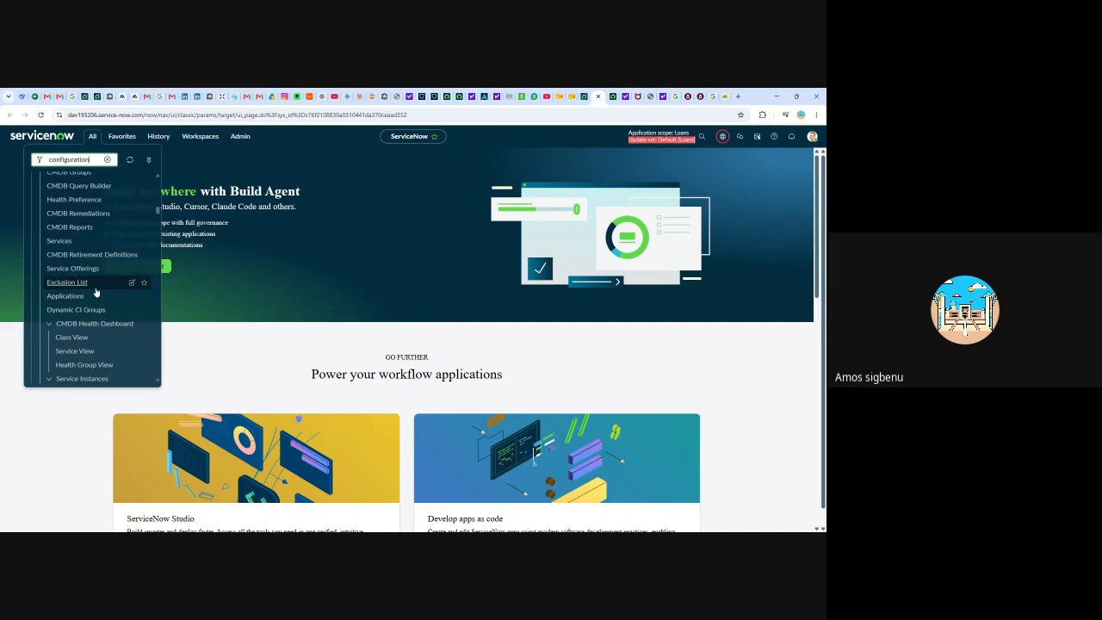
scroll(90, 296, "up", 6)
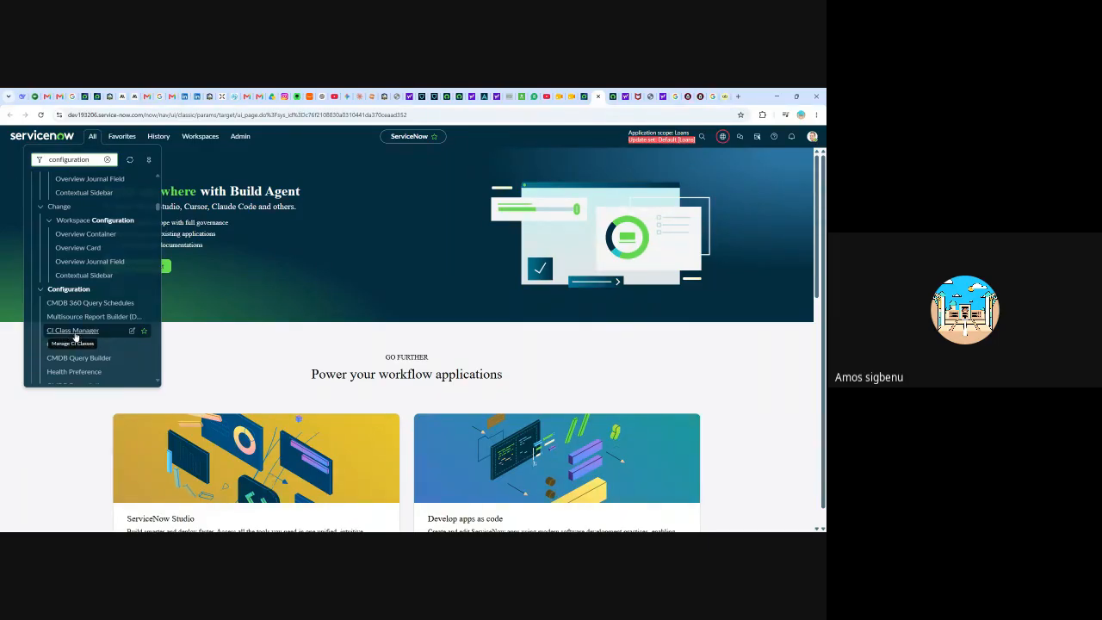
left_click(76, 331)
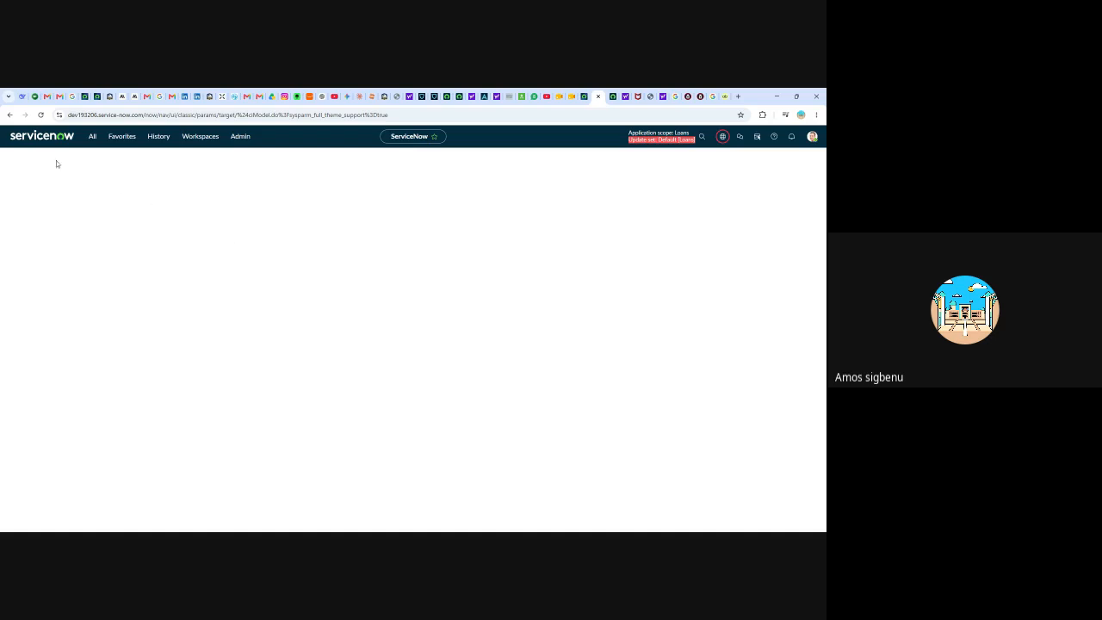
Step: Examine the modules of the Configuration application in the navigator, from CMDB tools through servers, databases and network to Data Center
left_click(92, 136)
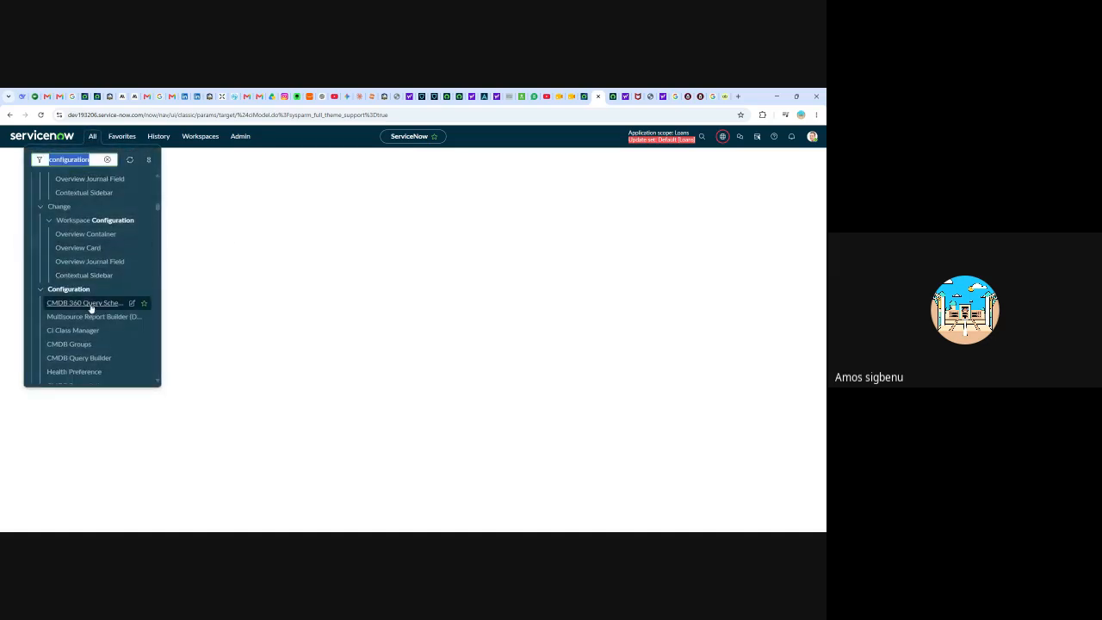
scroll(86, 344, "down", 2)
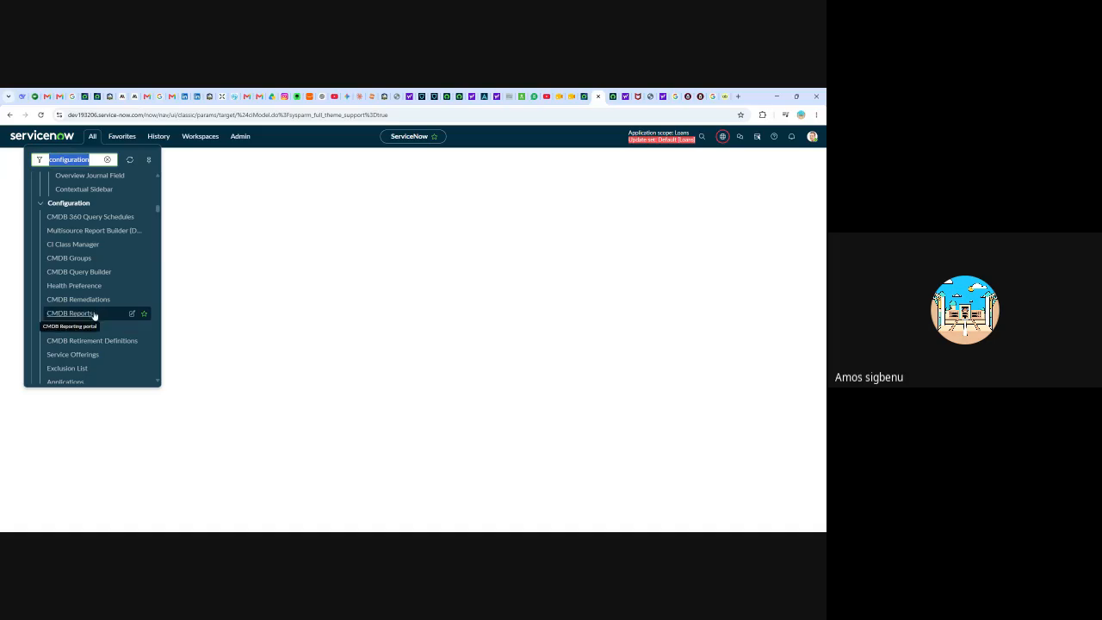
scroll(97, 349, "down", 1)
scroll(98, 353, "down", 3)
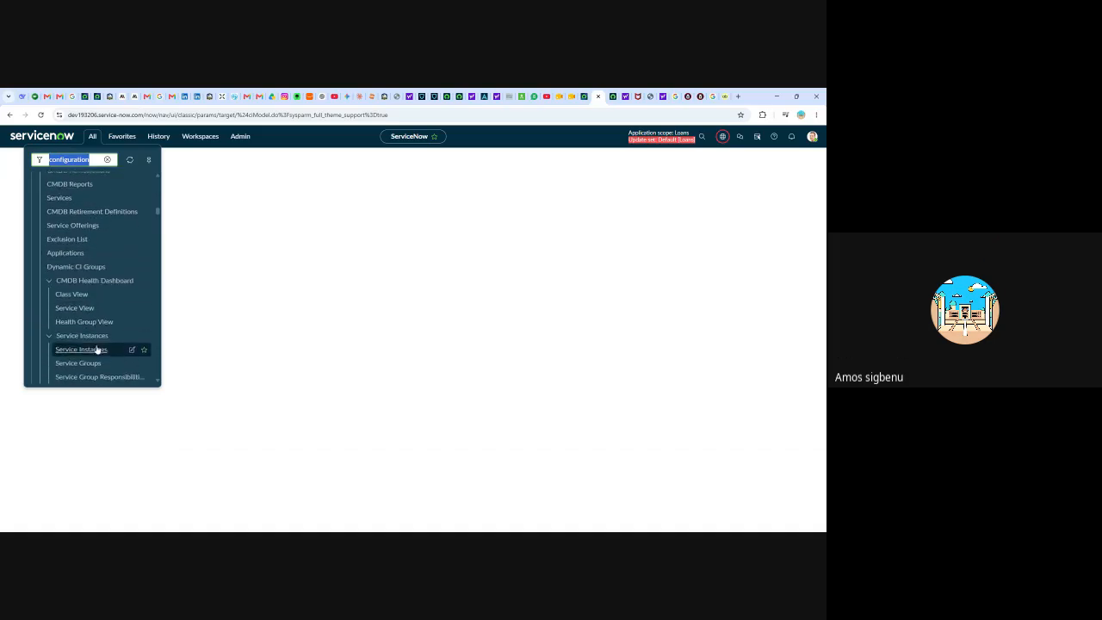
scroll(103, 334, "down", 1)
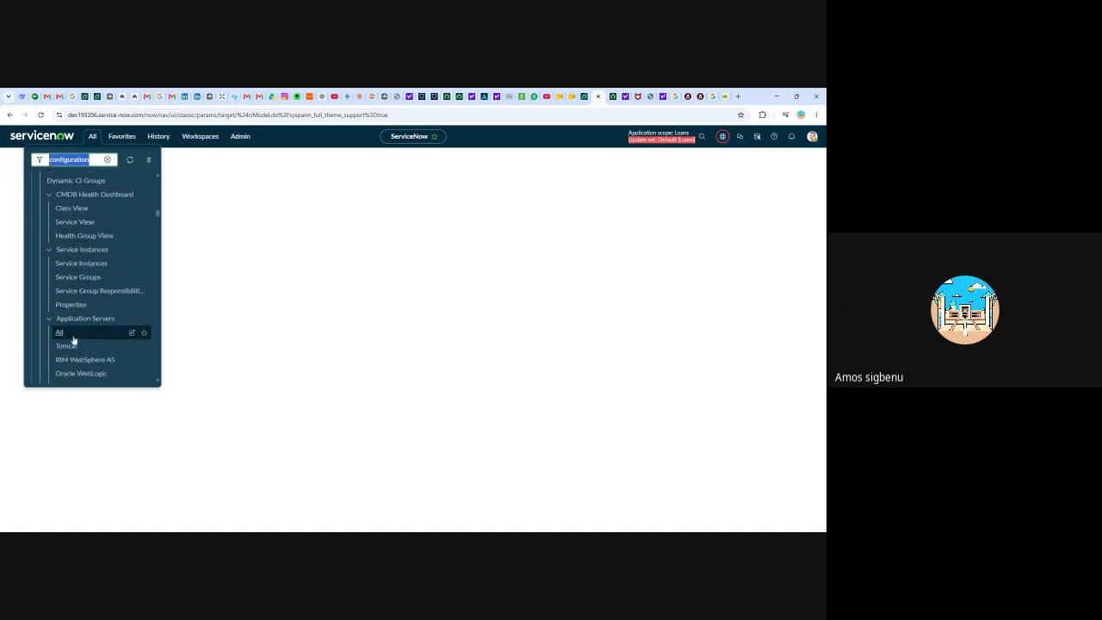
scroll(78, 338, "down", 1)
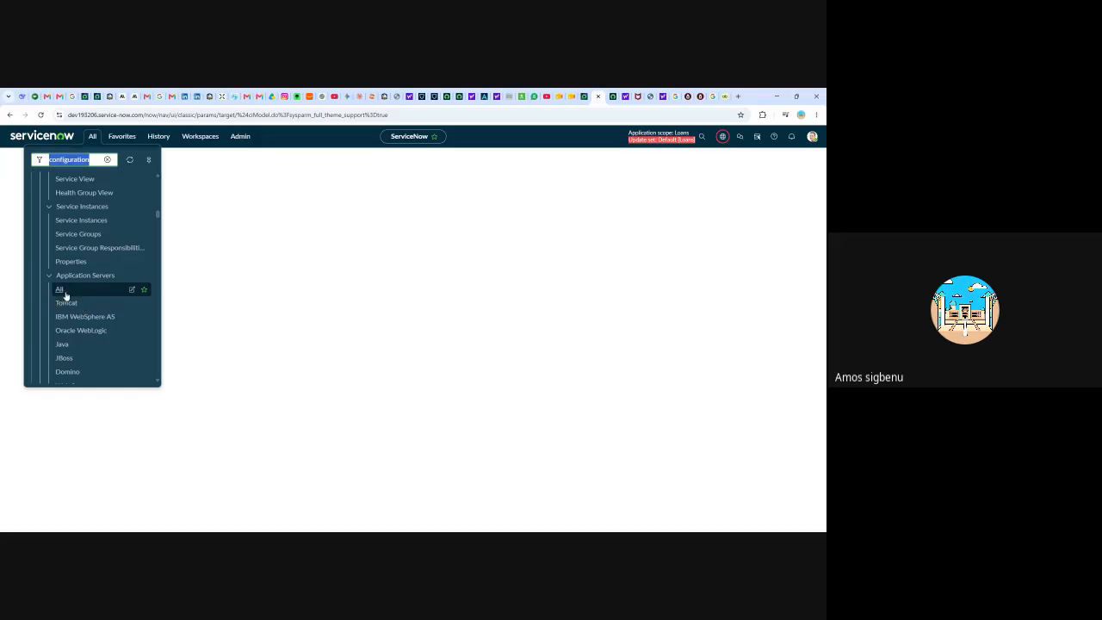
scroll(74, 303, "down", 5)
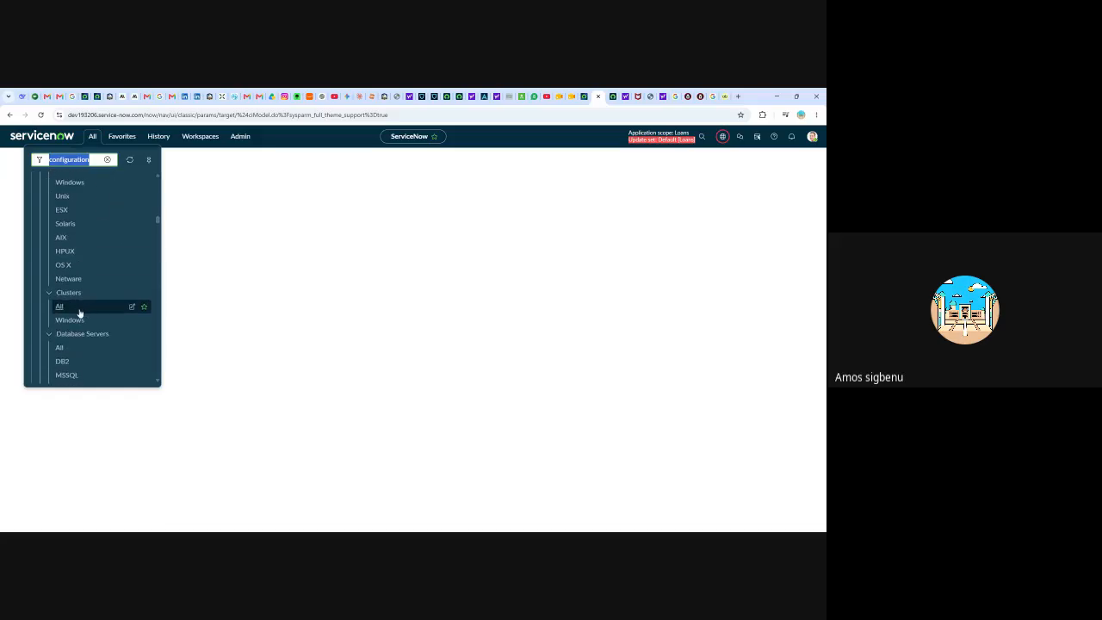
scroll(82, 310, "down", 4)
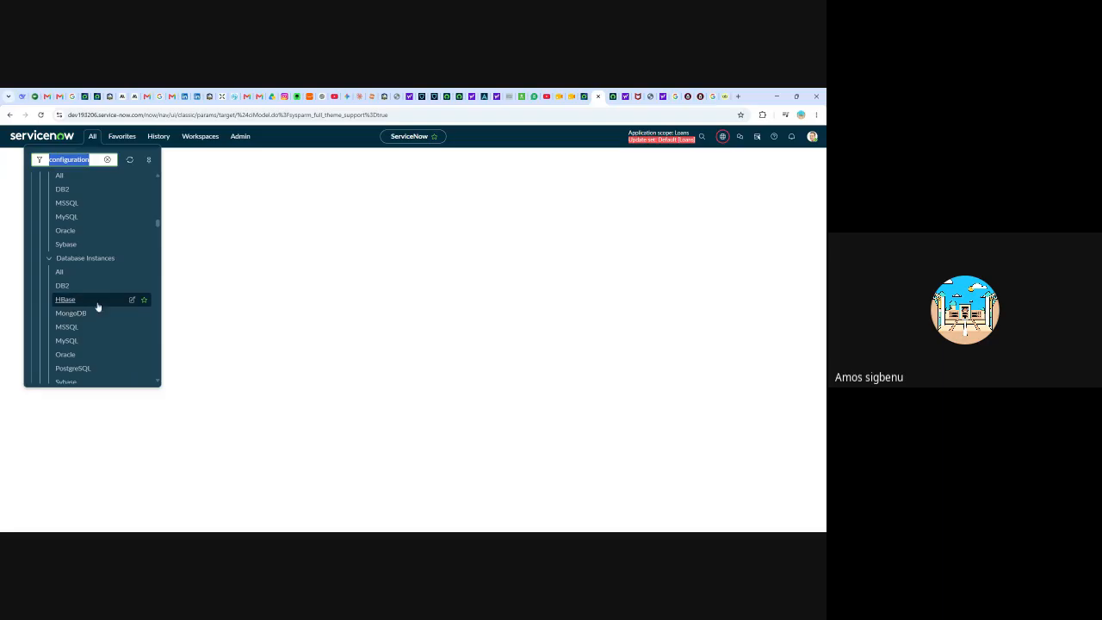
scroll(95, 301, "down", 6)
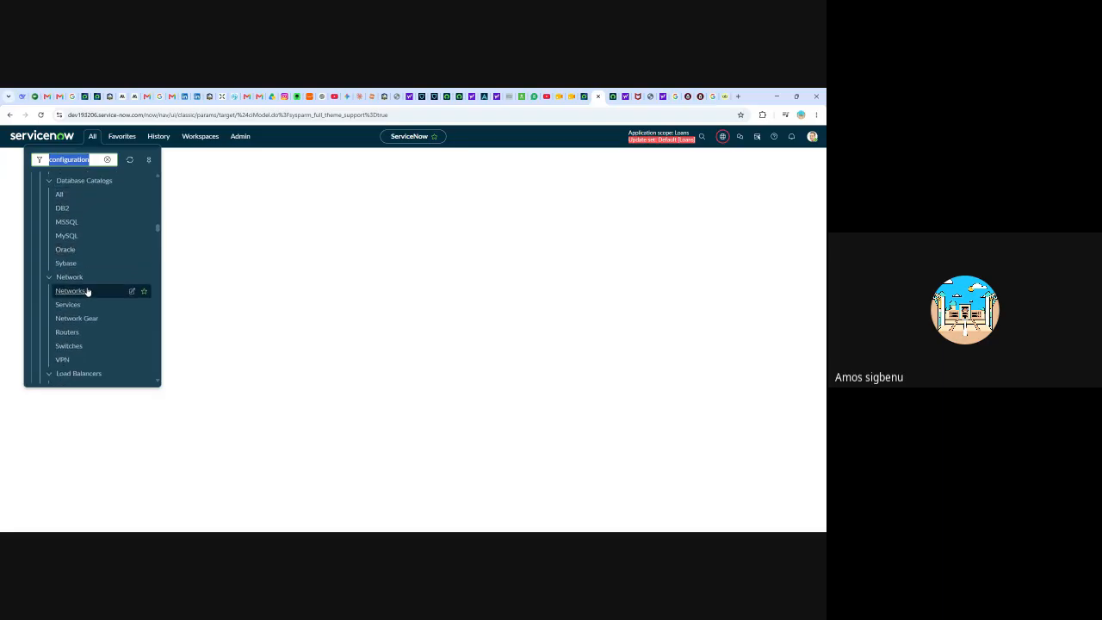
scroll(87, 293, "down", 4)
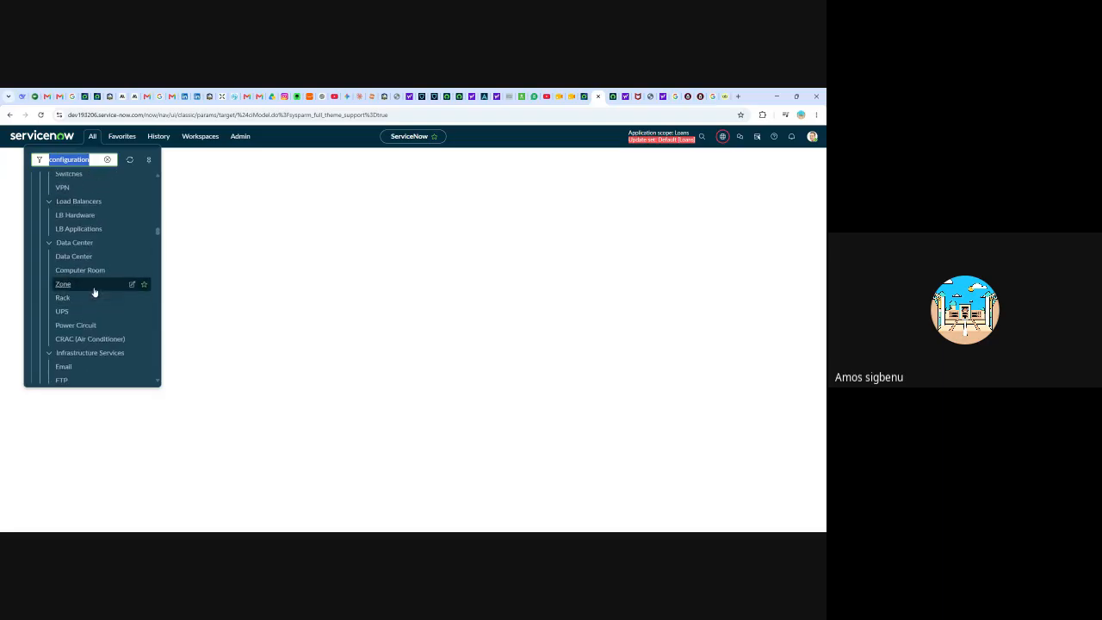
Step: Open the list of all servers from the Servers section of the Configuration application and reload the page
scroll(91, 293, "up", 10)
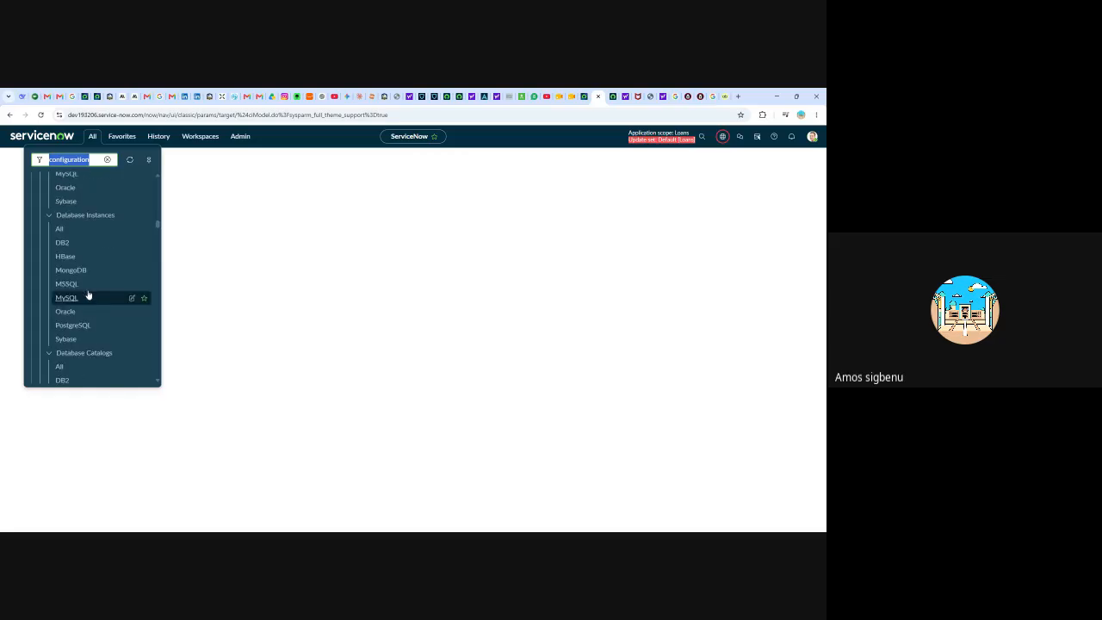
scroll(90, 297, "up", 3)
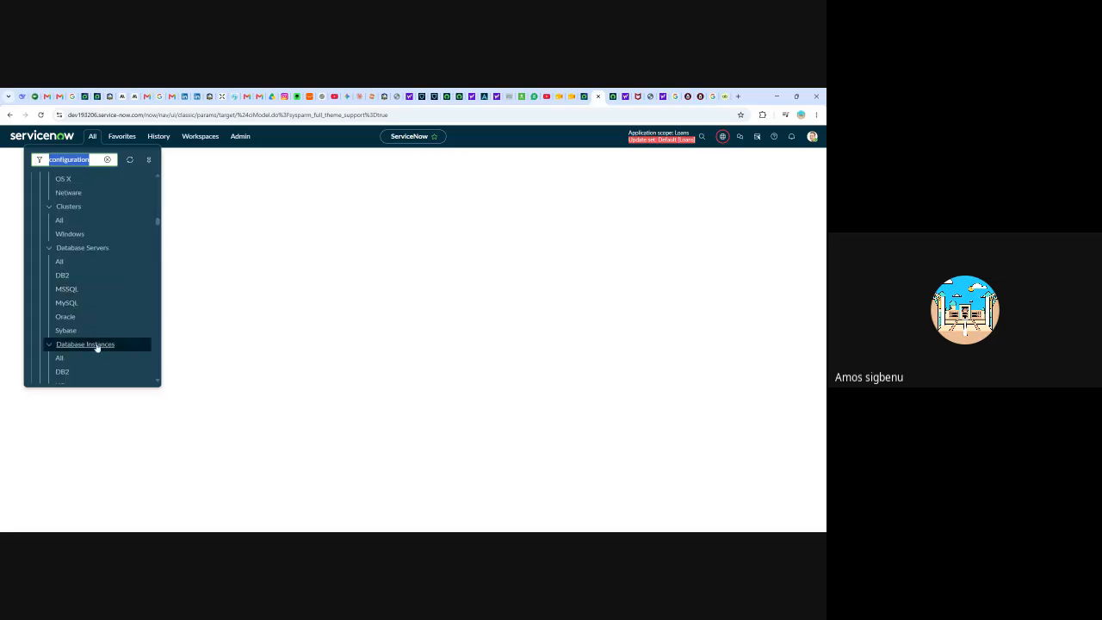
scroll(85, 344, "up", 2)
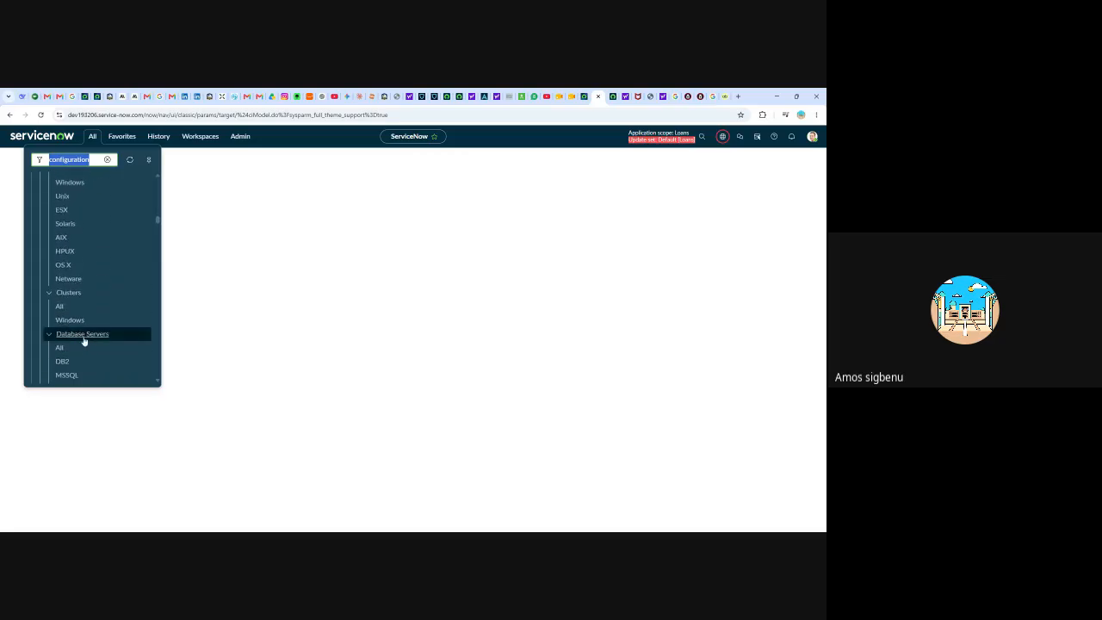
scroll(84, 353, "up", 2)
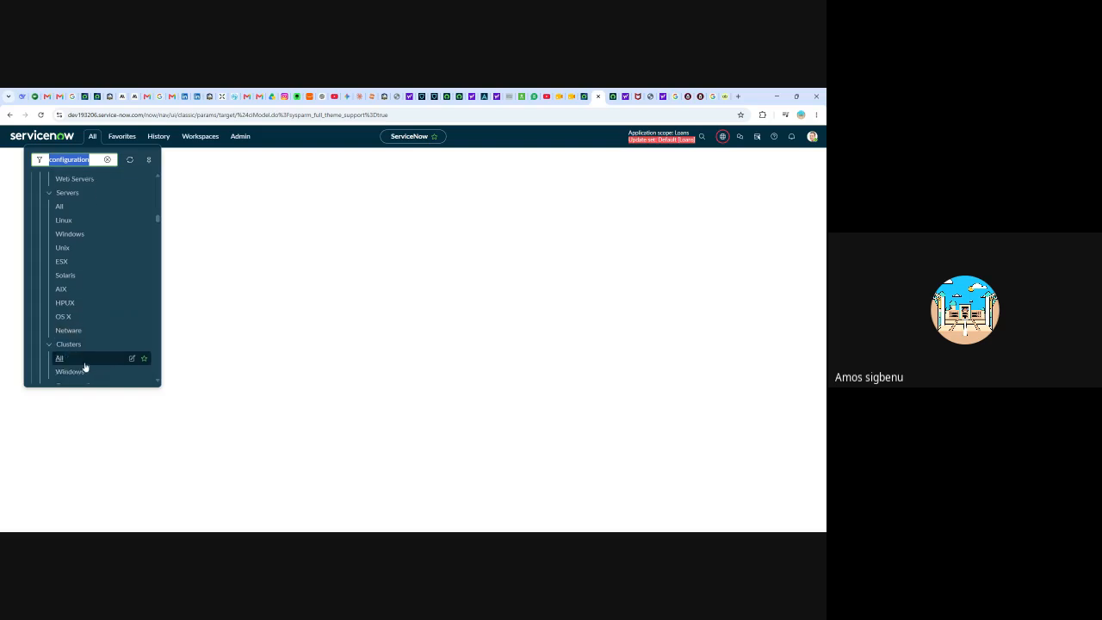
scroll(85, 361, "up", 3)
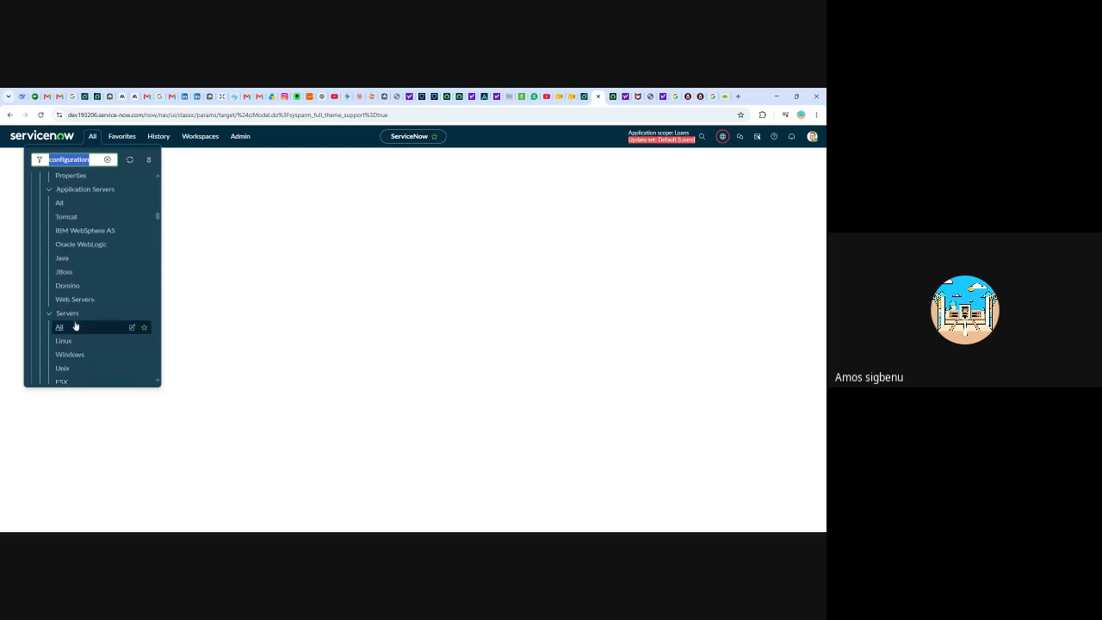
left_click(59, 329)
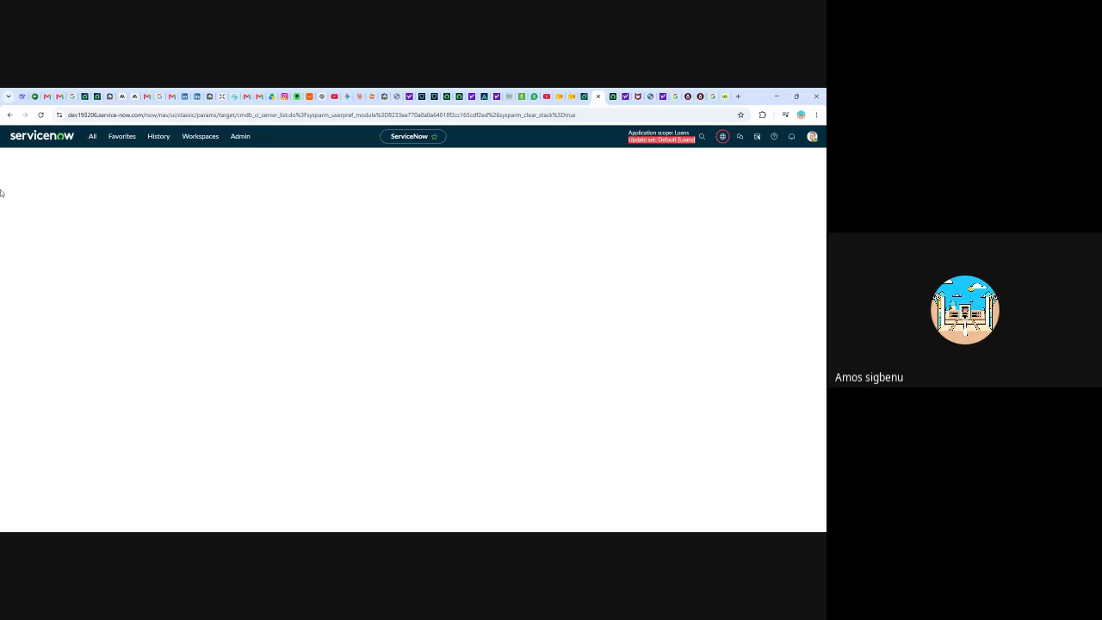
left_click(40, 115)
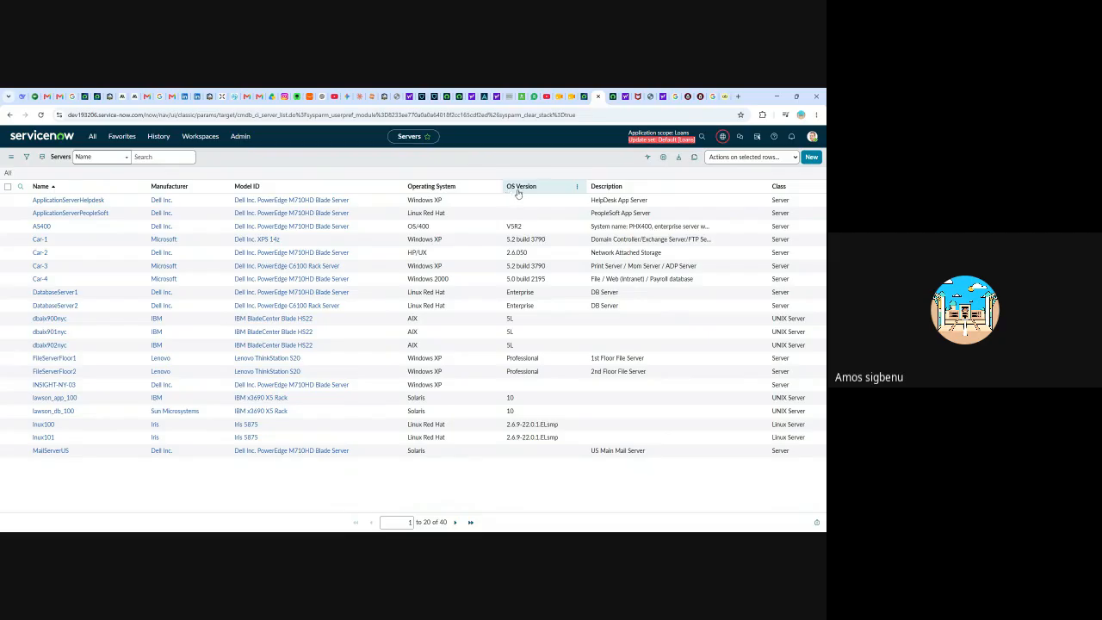
Step: Open the ApplicationServerHelpdesk server record and review its details and configuration fields
left_click(59, 201)
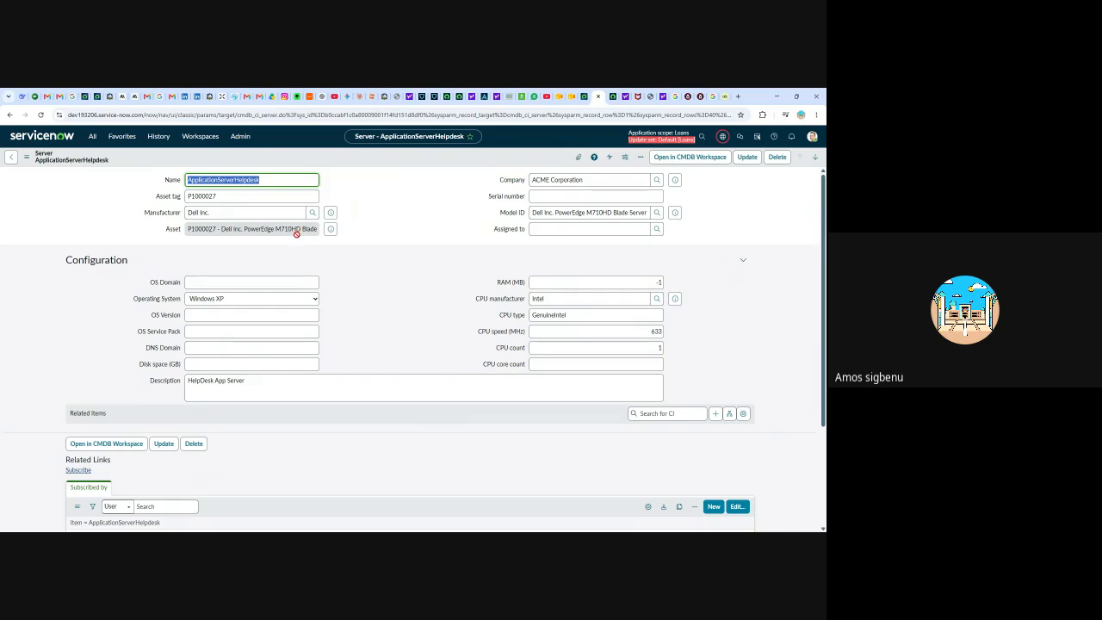
scroll(298, 242, "down", 2)
scroll(304, 279, "up", 2)
Step: Search the navigator for "configuration item", then broaden the filter to "configuration"
left_click(92, 136)
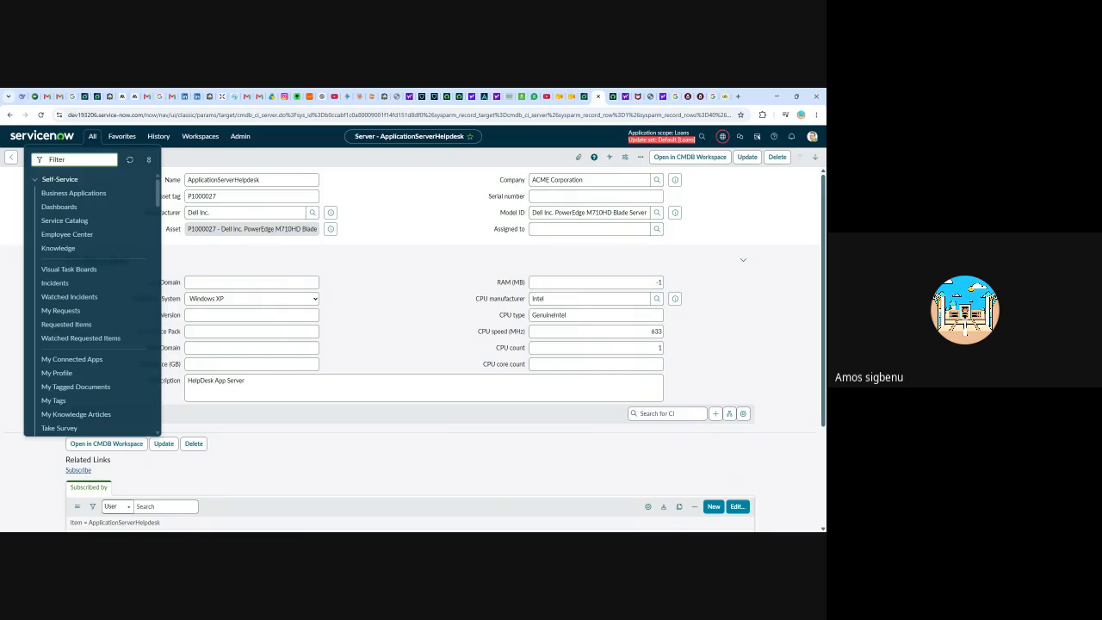
type("config")
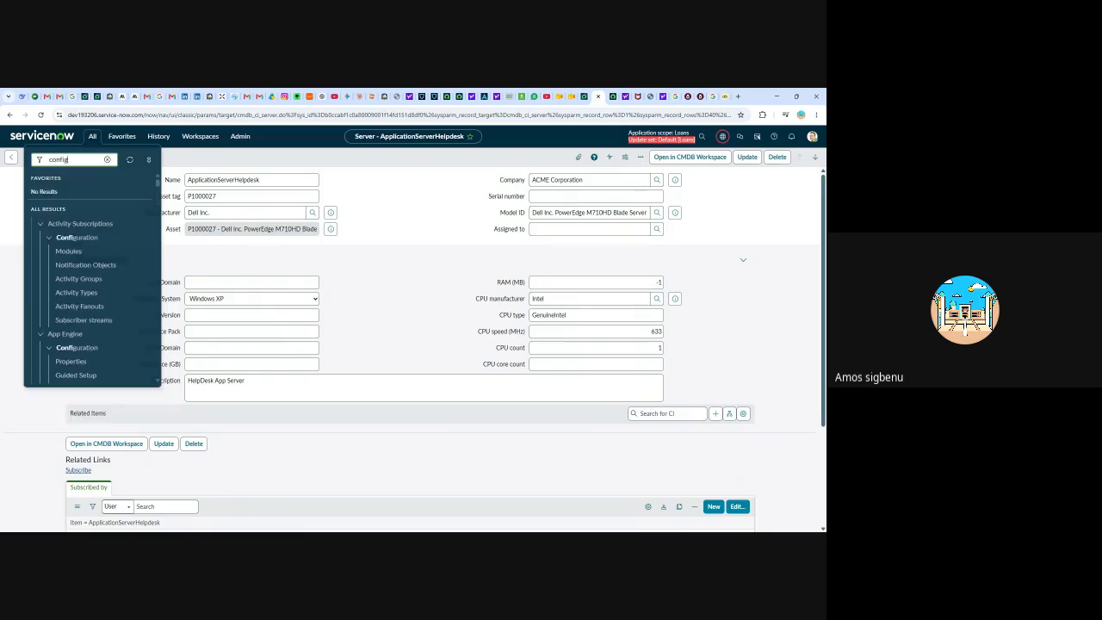
type("uration it")
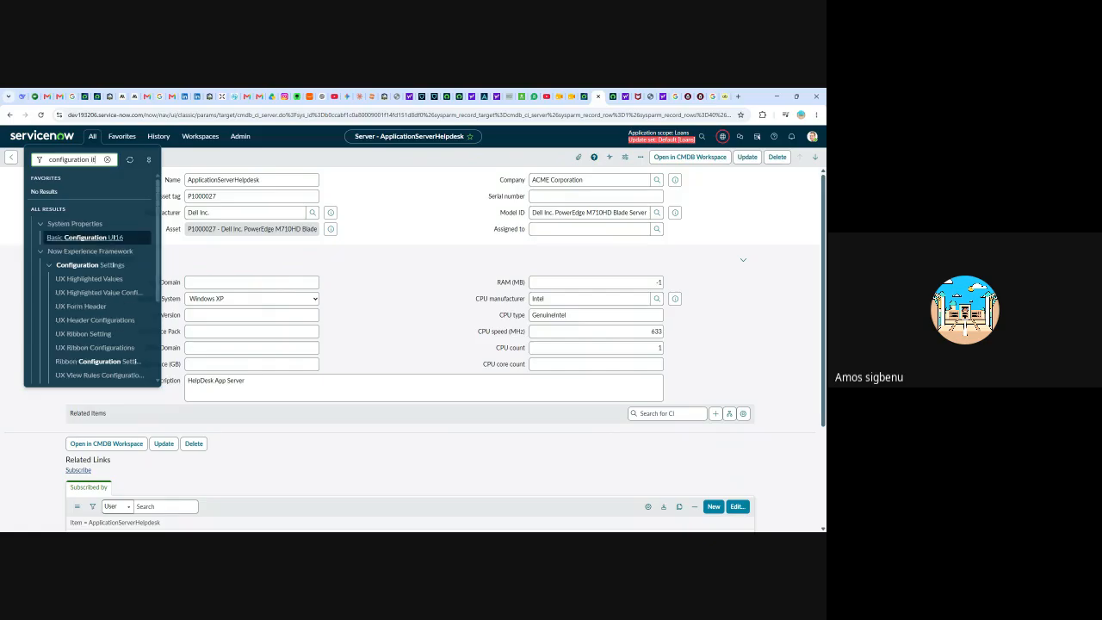
type("em")
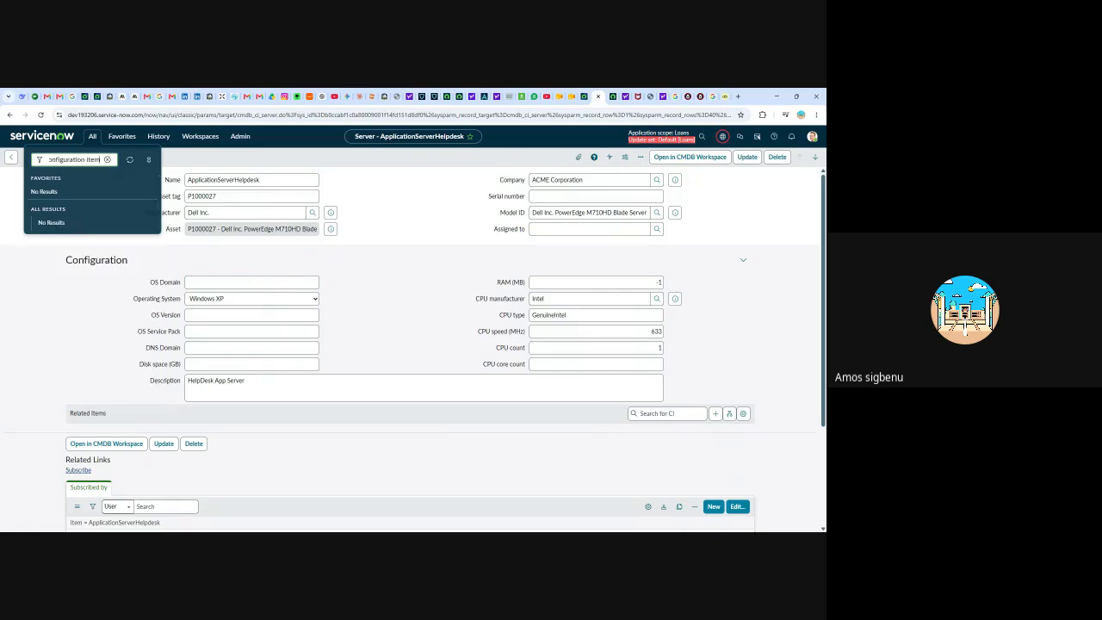
key("BackSpace")
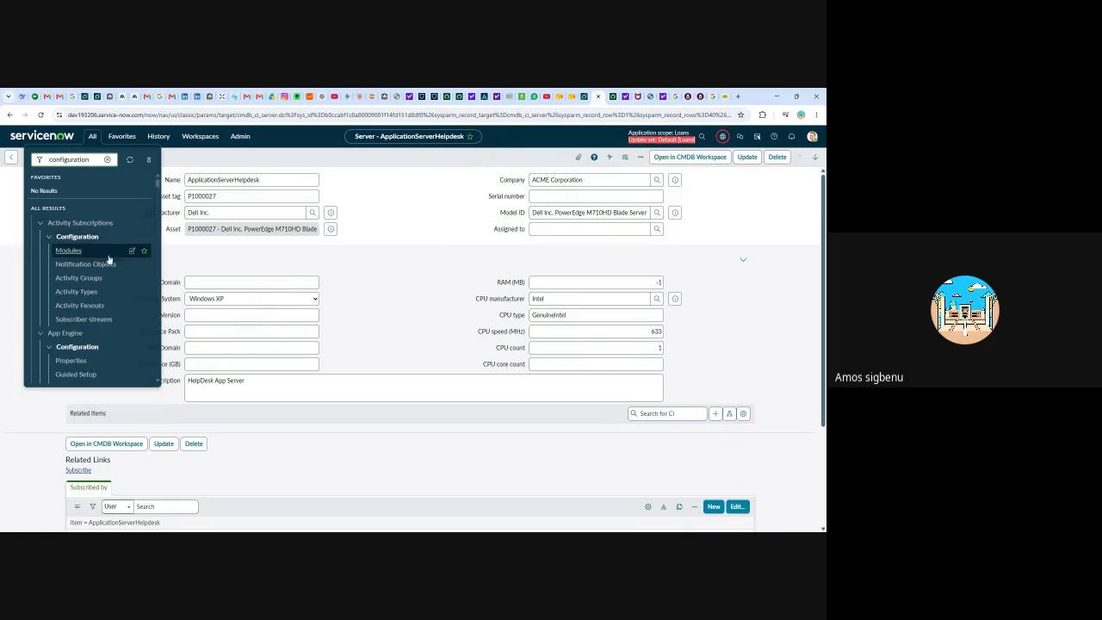
Step: Examine the filtered navigator results down to the Configuration application's CMDB tools, service instances, application servers and servers modules
scroll(109, 254, "down", 10)
scroll(114, 265, "down", 10)
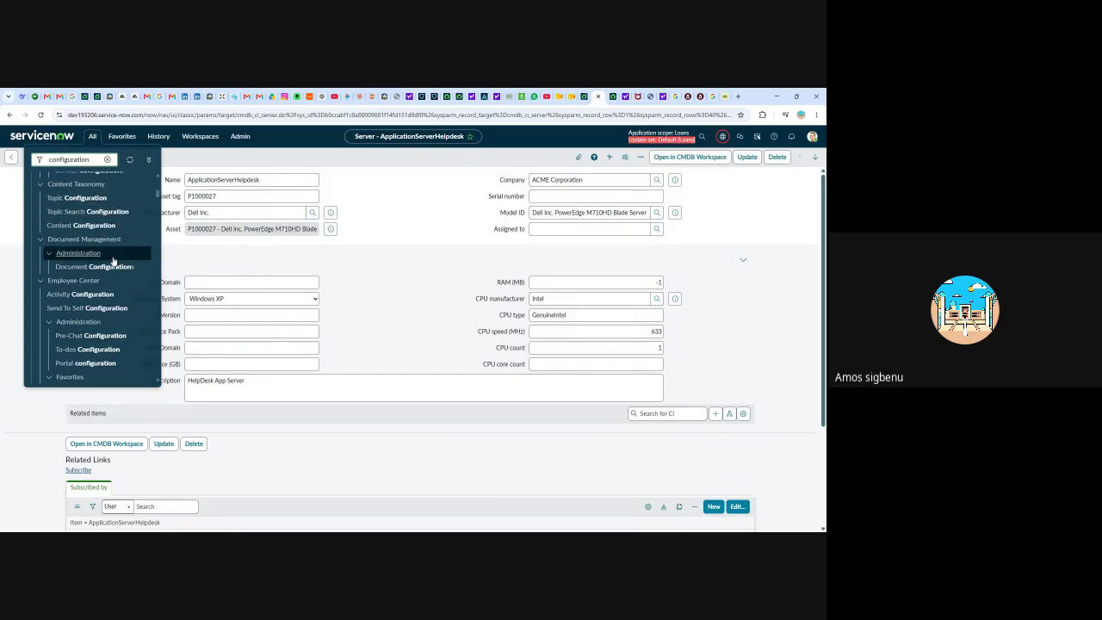
scroll(117, 267, "down", 10)
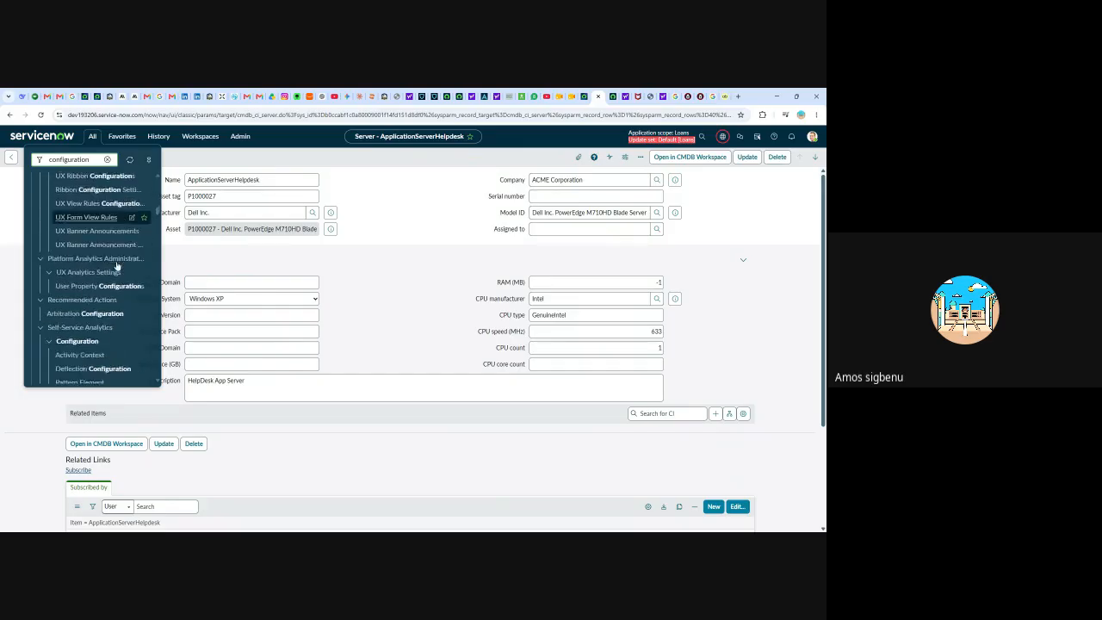
scroll(117, 267, "down", 5)
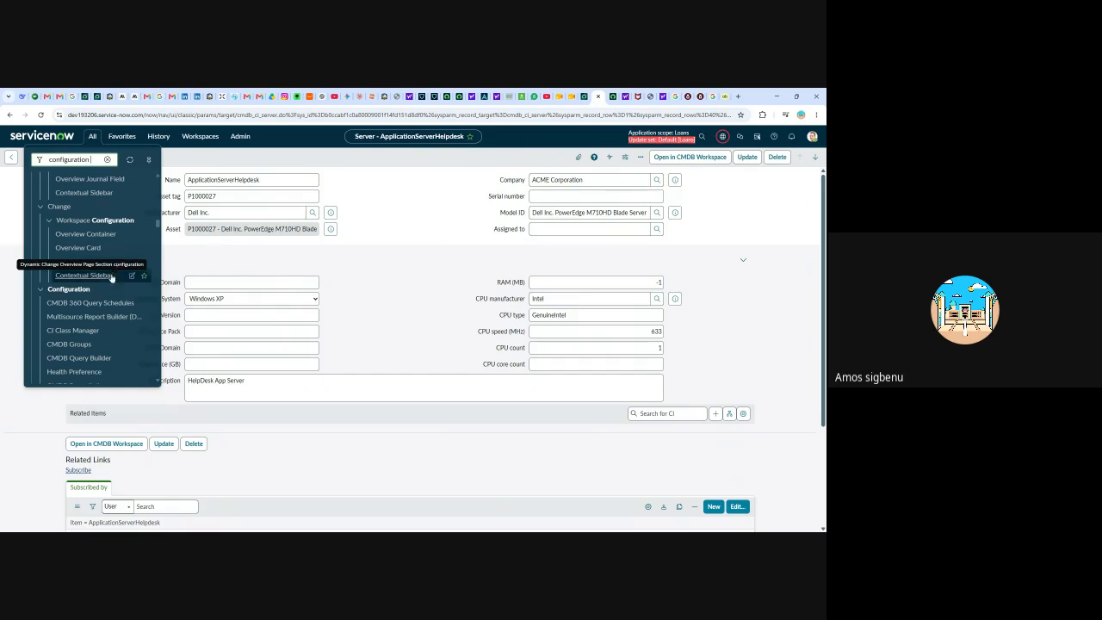
scroll(116, 267, "down", 5)
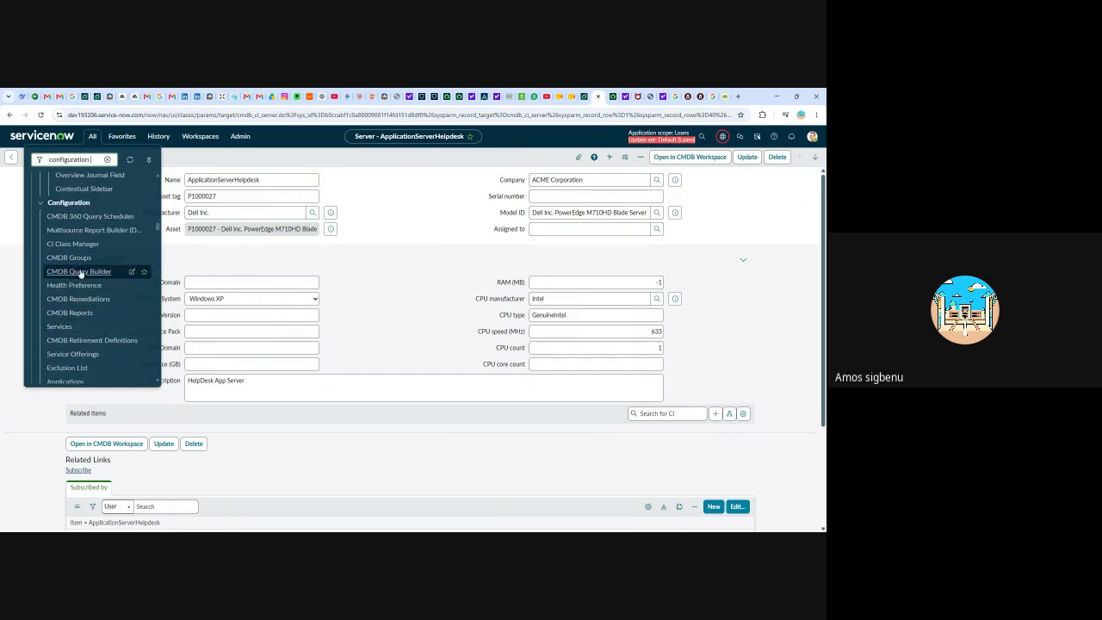
scroll(77, 274, "down", 2)
scroll(90, 278, "down", 3)
scroll(93, 276, "down", 2)
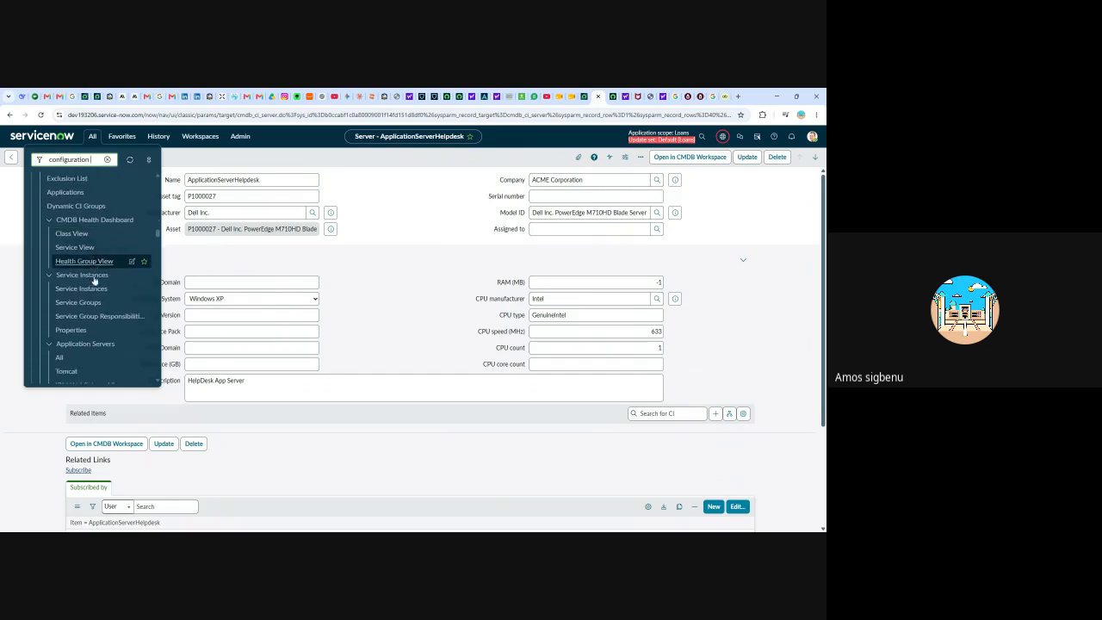
scroll(93, 286, "down", 1)
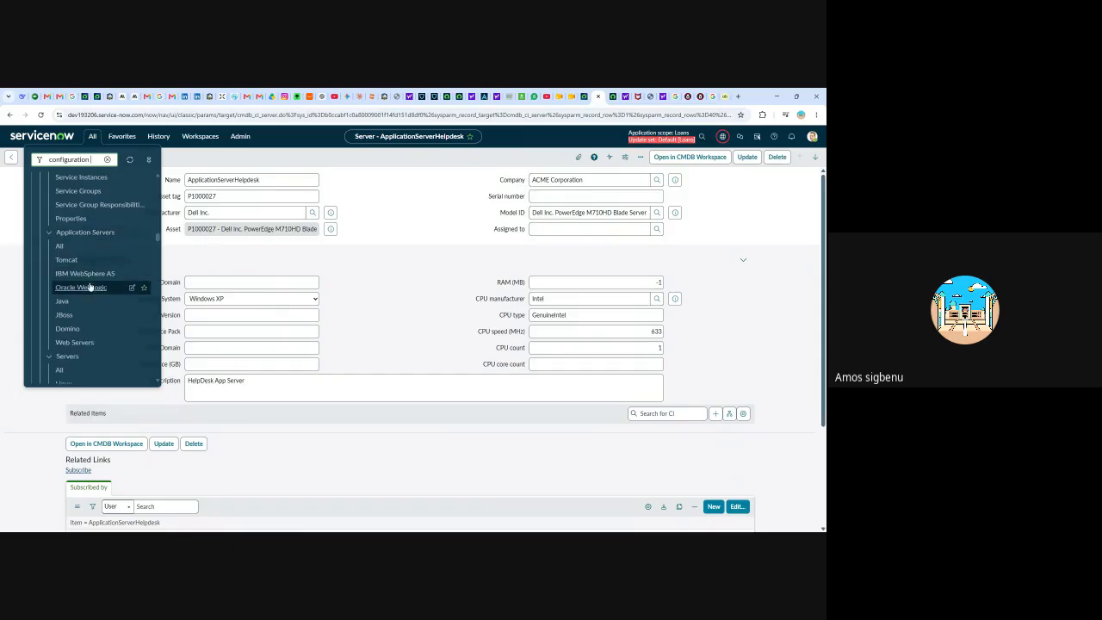
scroll(99, 305, "down", 1)
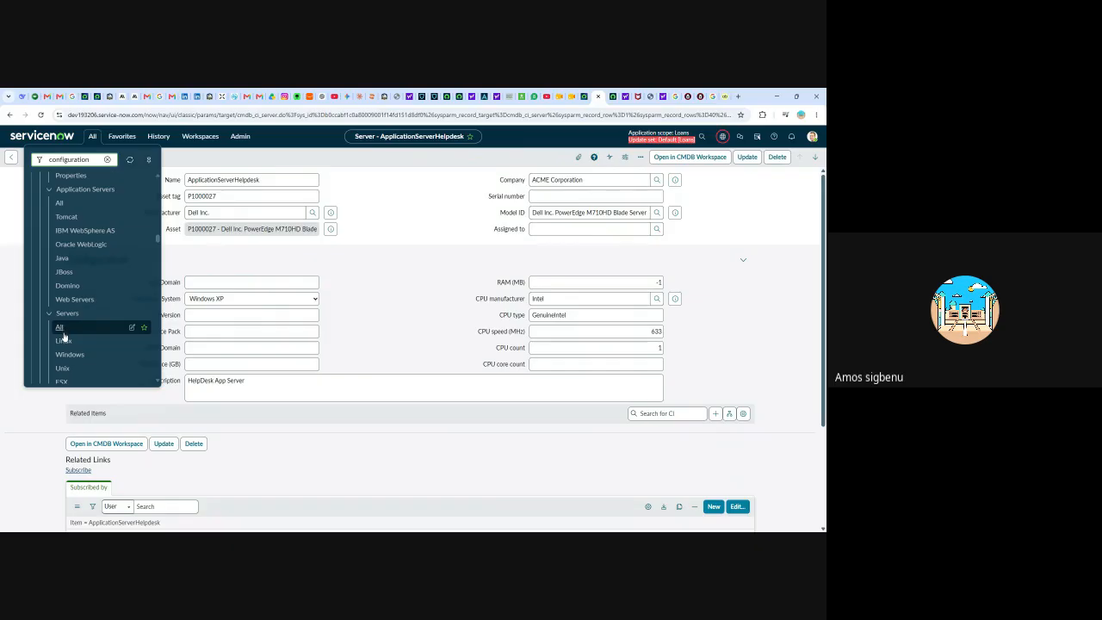
Step: Try to open the CMDB table list by entering "cmdb_list .do" in the navigator filter, and clear the address on the resulting page
left_click_drag(89, 160, 24, 167)
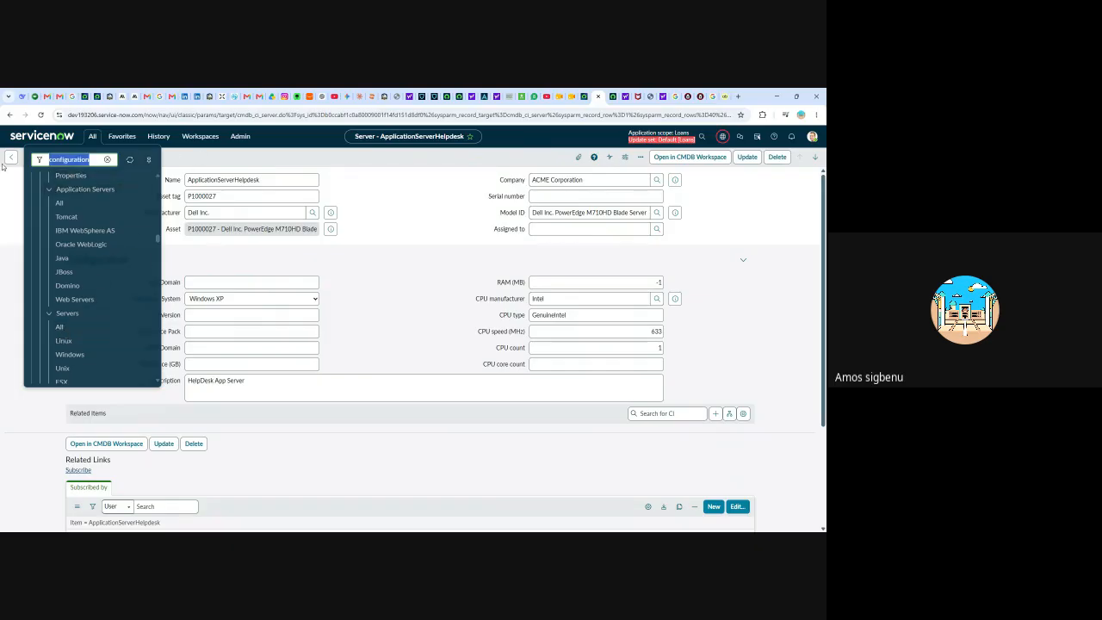
type("cm")
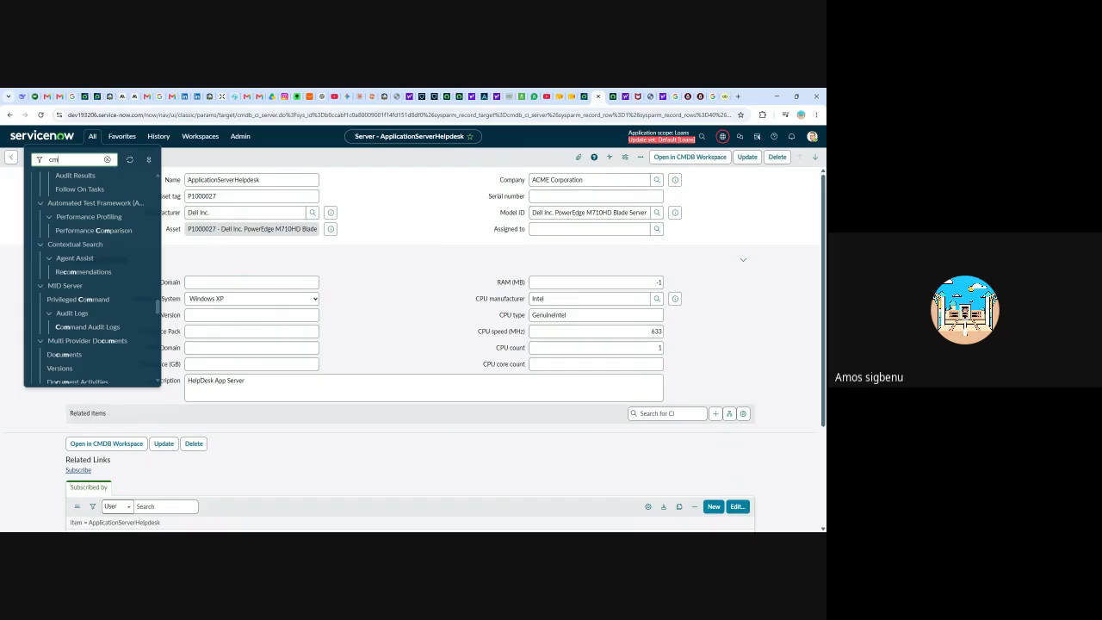
type("db")
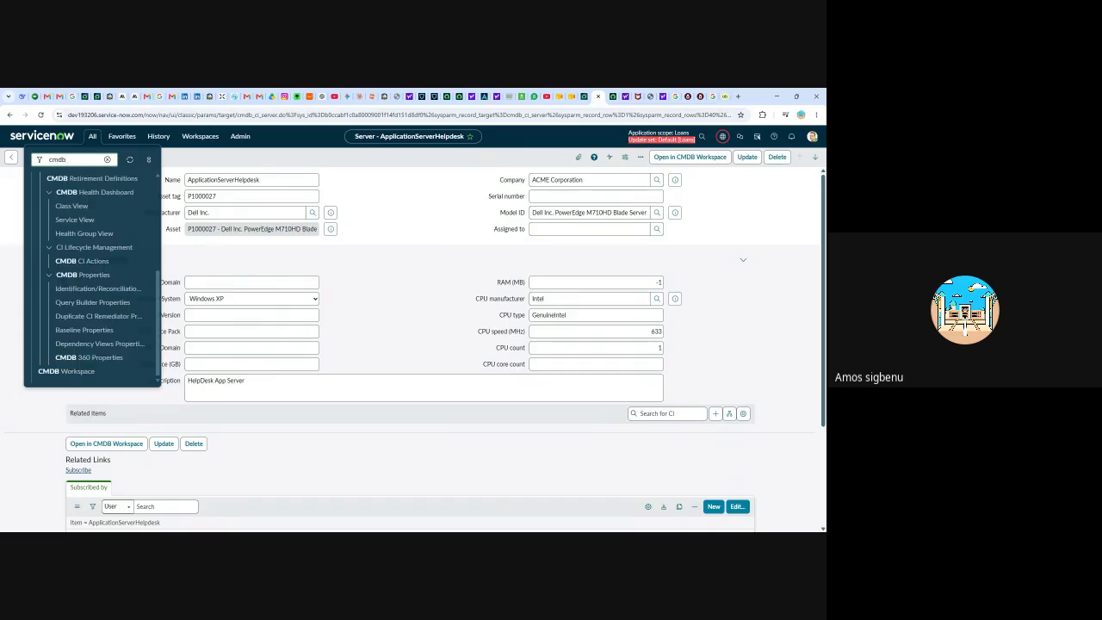
type("_")
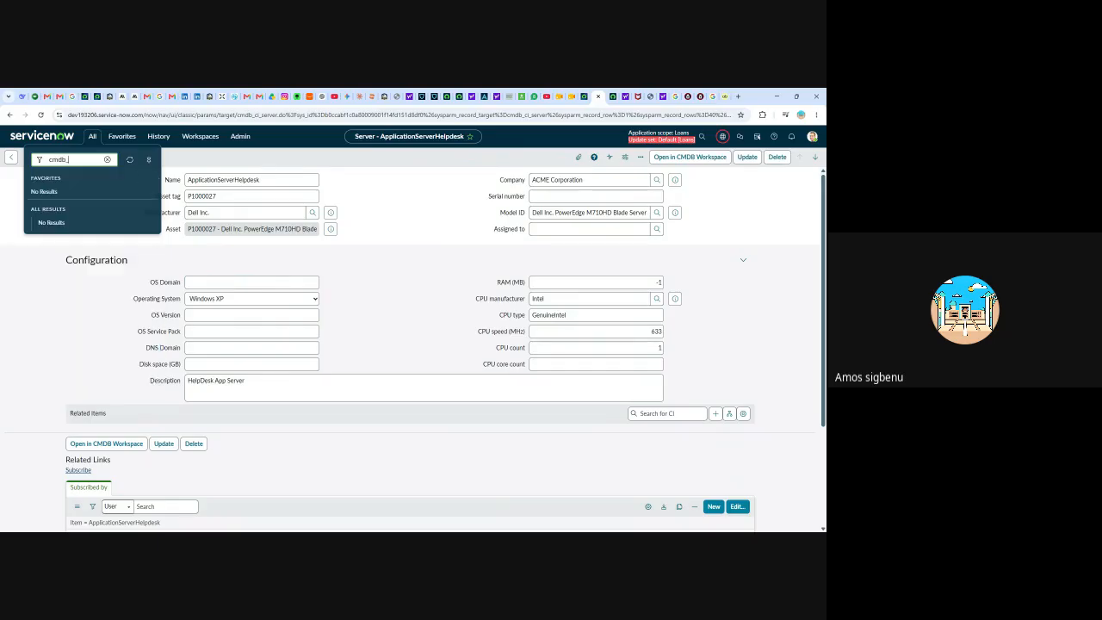
type("list%20.do")
key("Return")
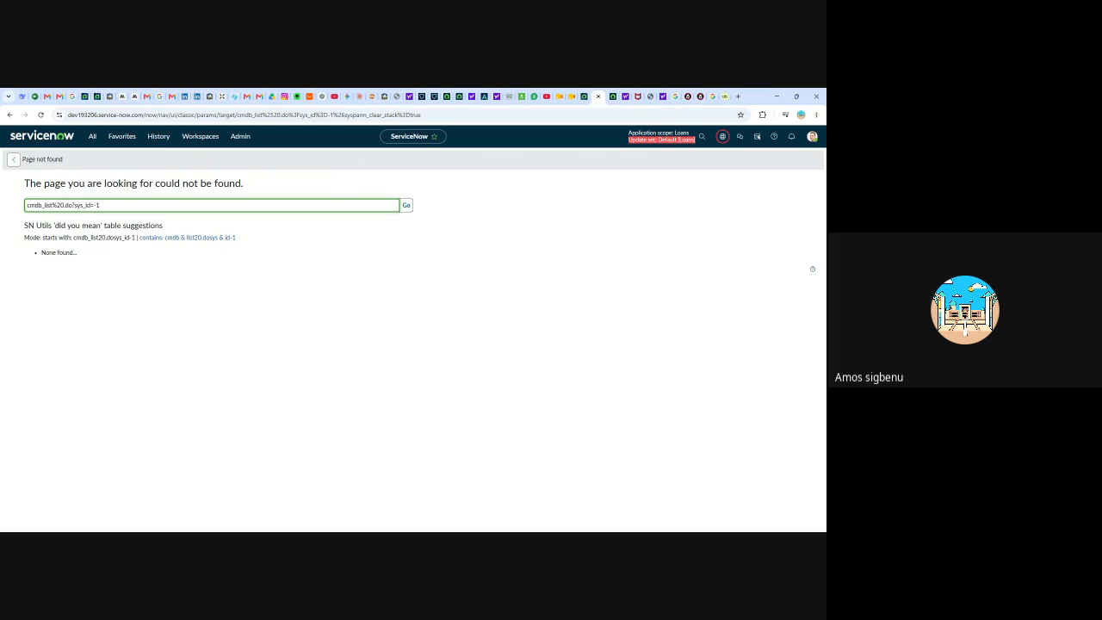
left_click_drag(100, 205, 5, 200)
key("BackSpace")
Step: Open the Configuration Items list by entering cmdb_ci_list.do in the navigator filter
left_click(92, 136)
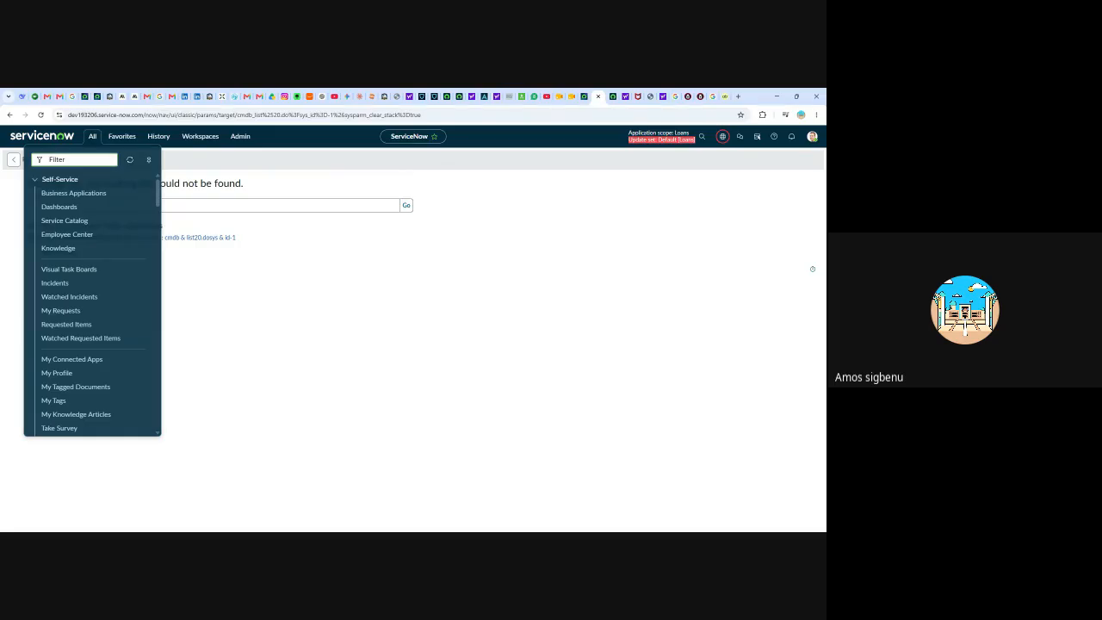
type("cmd")
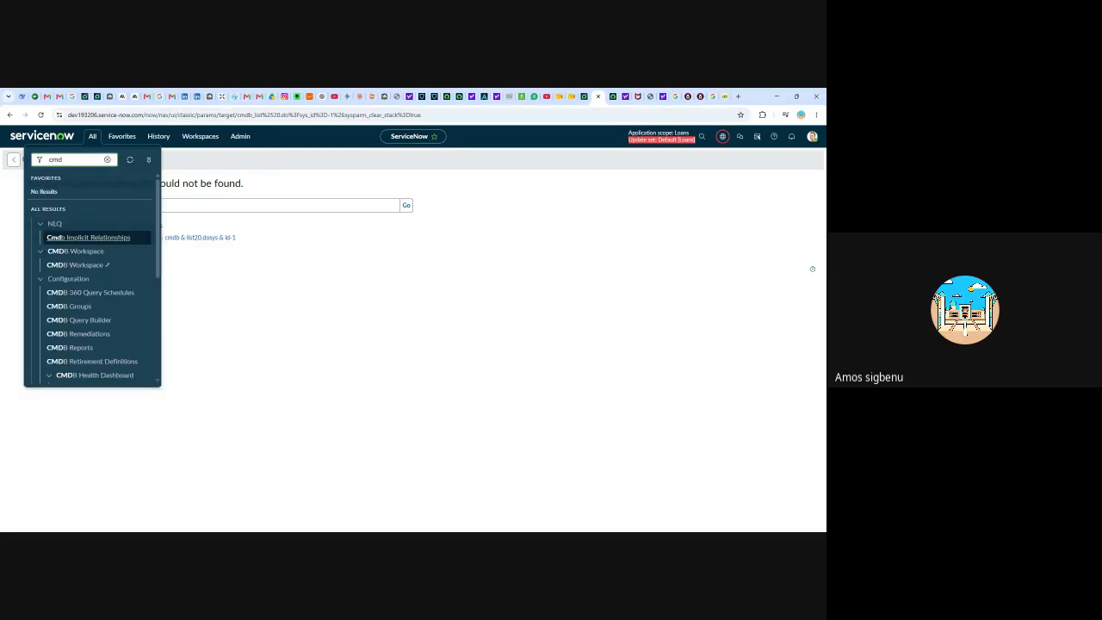
type("b_ci")
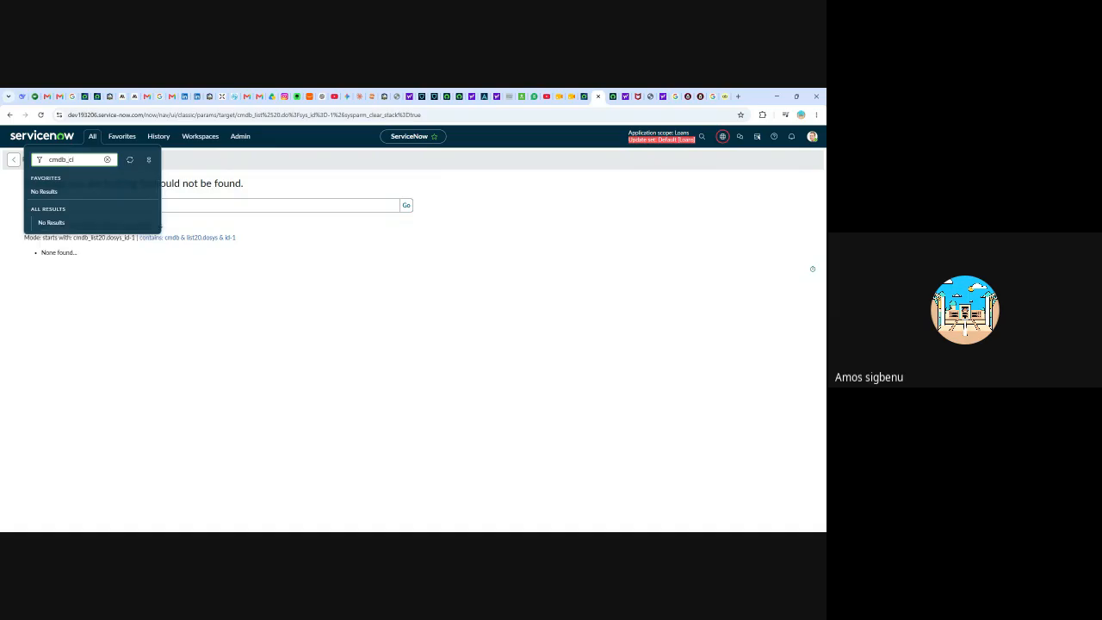
type("_list.do")
key("Return")
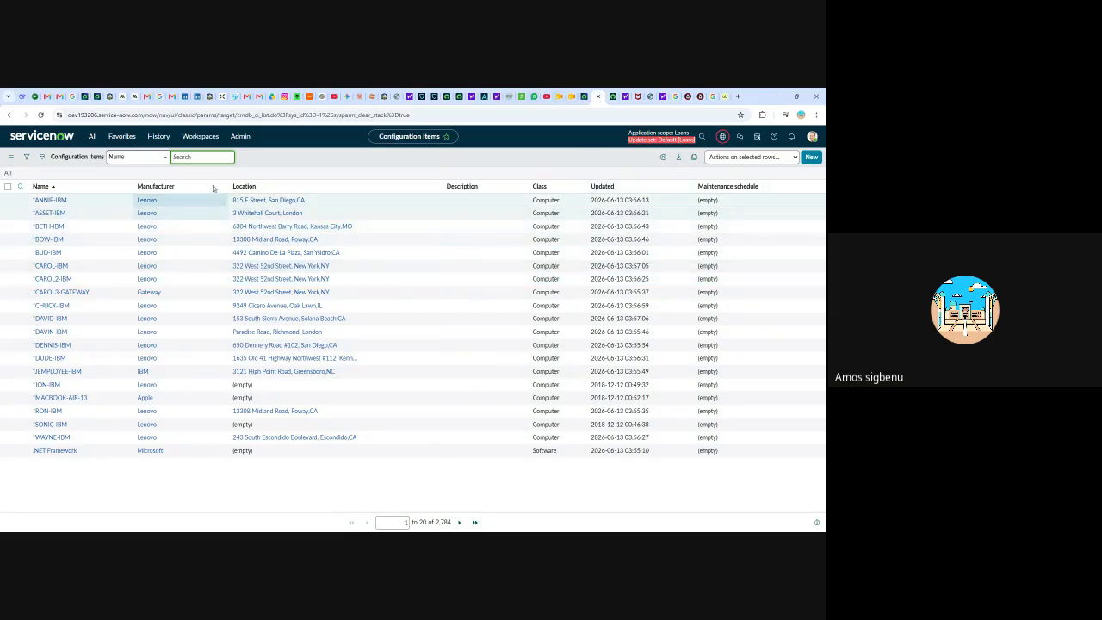
left_click(198, 156)
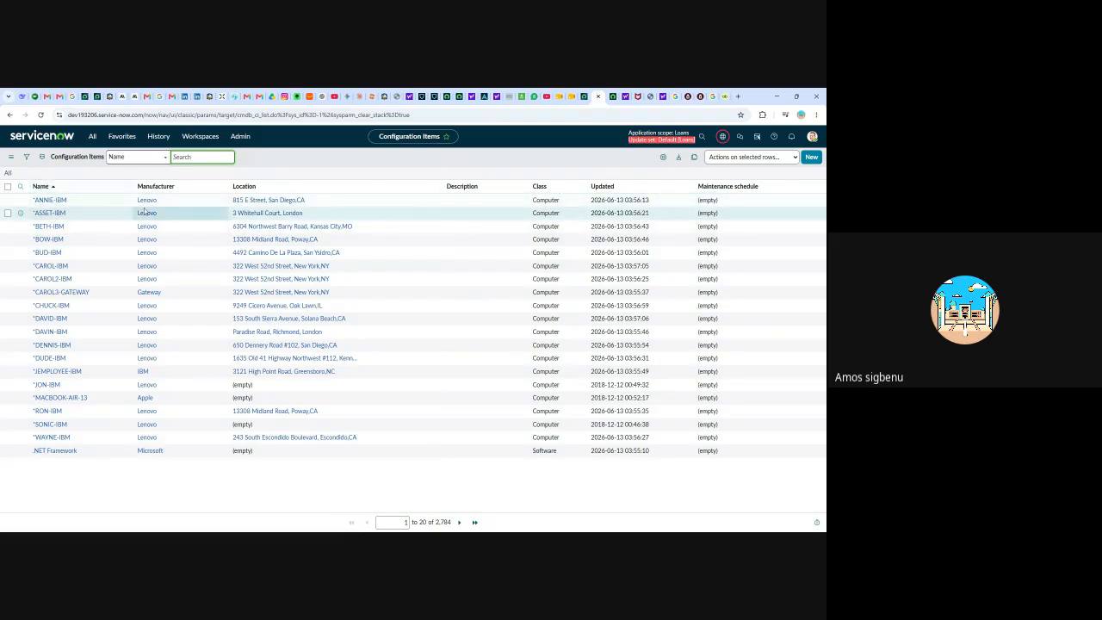
Step: Open the *ANNIE-IBM computer record and review its configuration fields and related lists
left_click(59, 202)
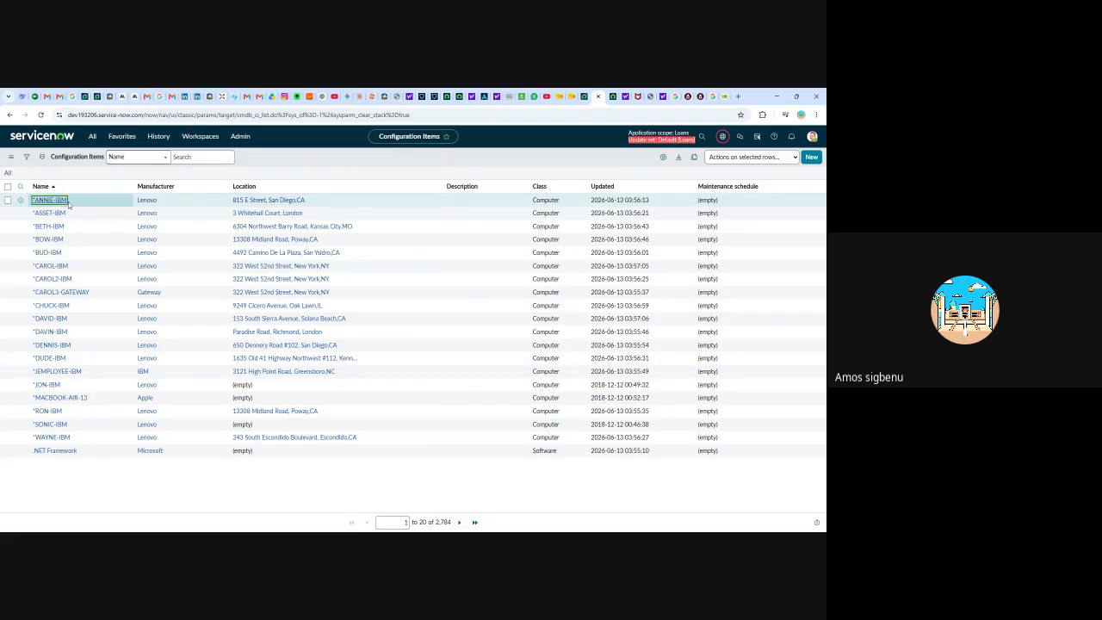
left_click(68, 201)
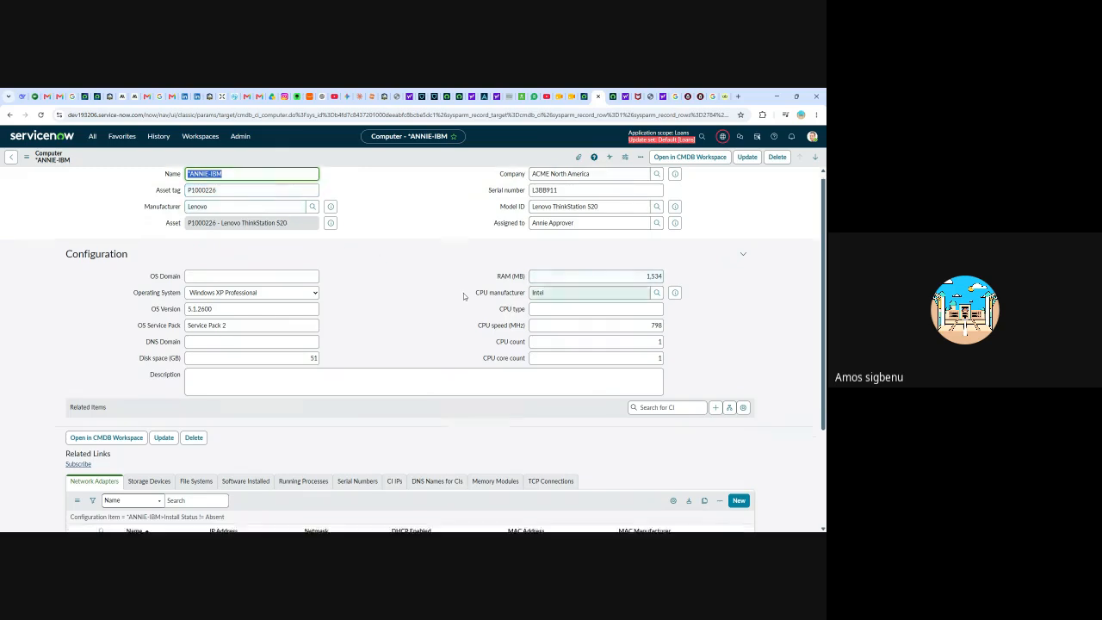
scroll(456, 281, "down", 1)
scroll(457, 282, "down", 2)
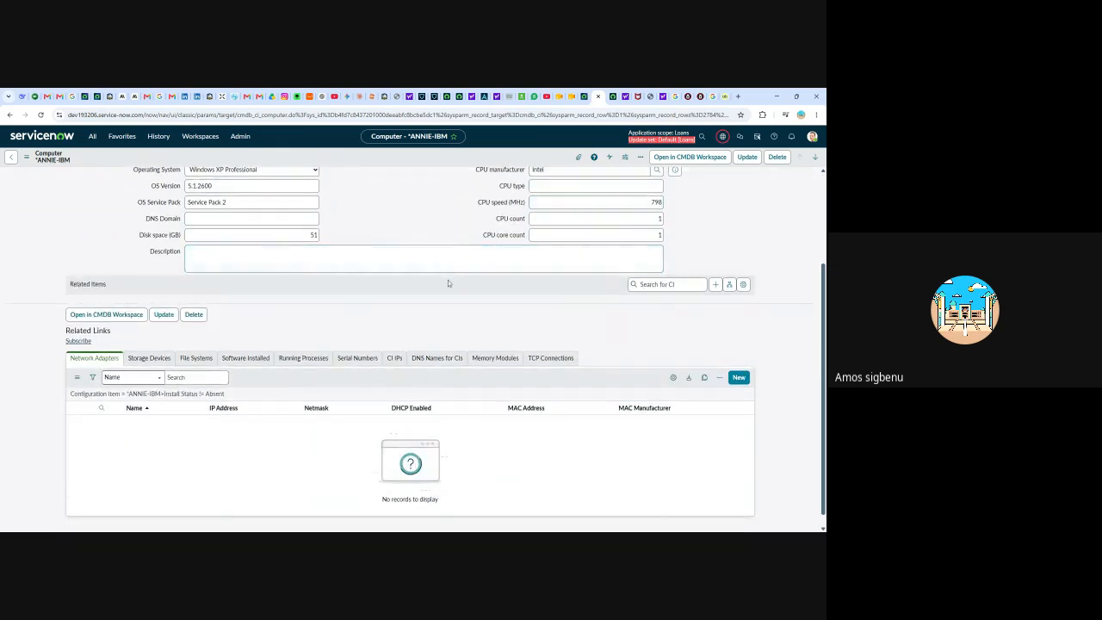
scroll(384, 191, "up", 3)
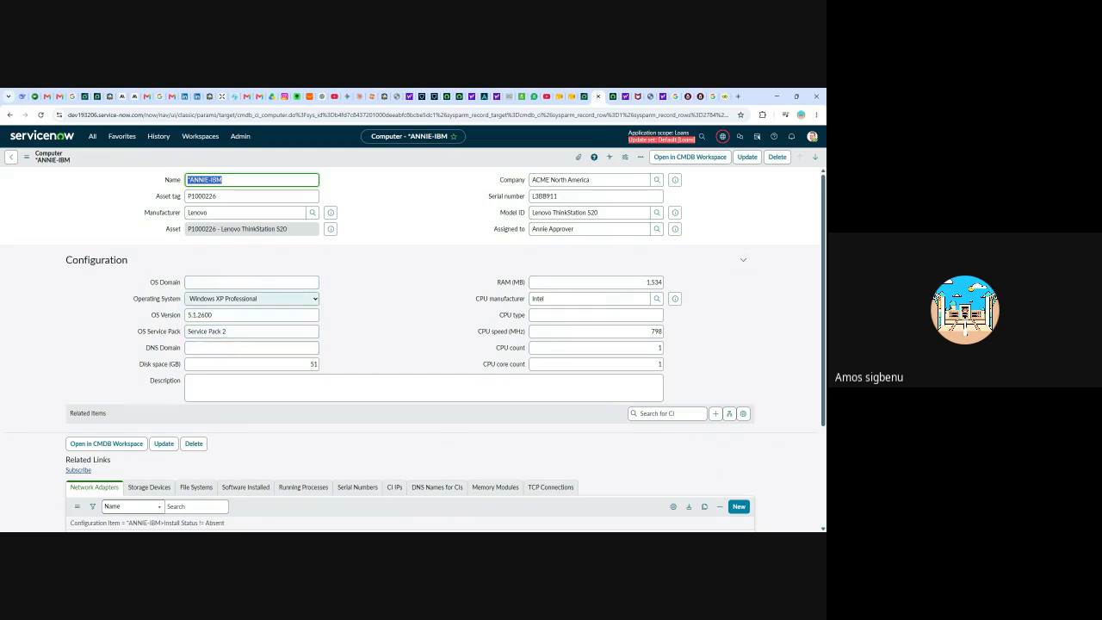
scroll(449, 326, "down", 3)
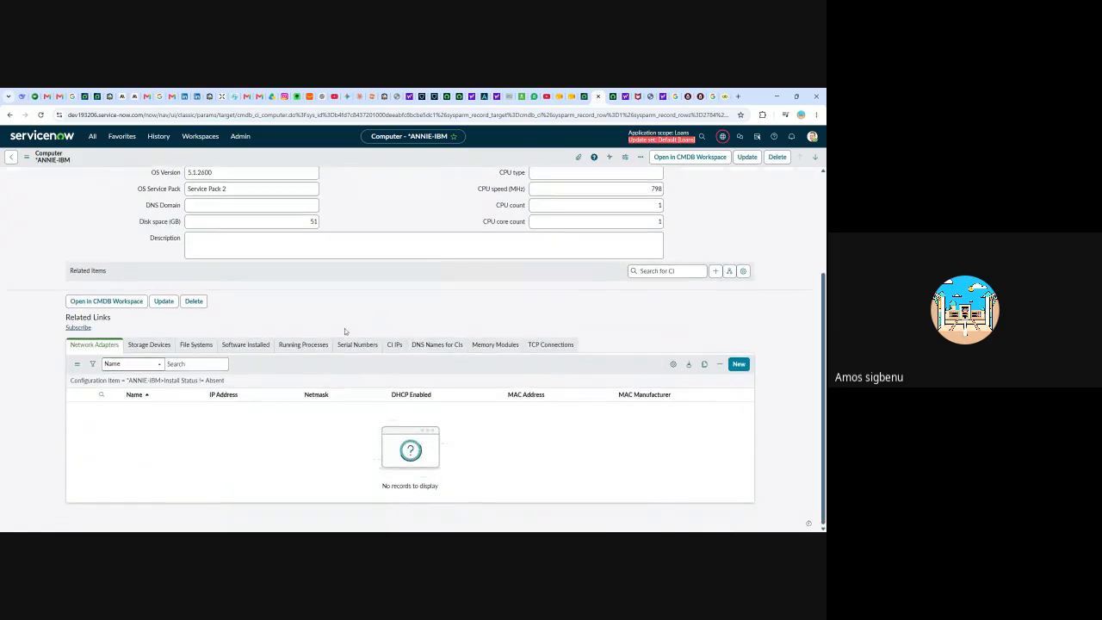
scroll(217, 294, "up", 3)
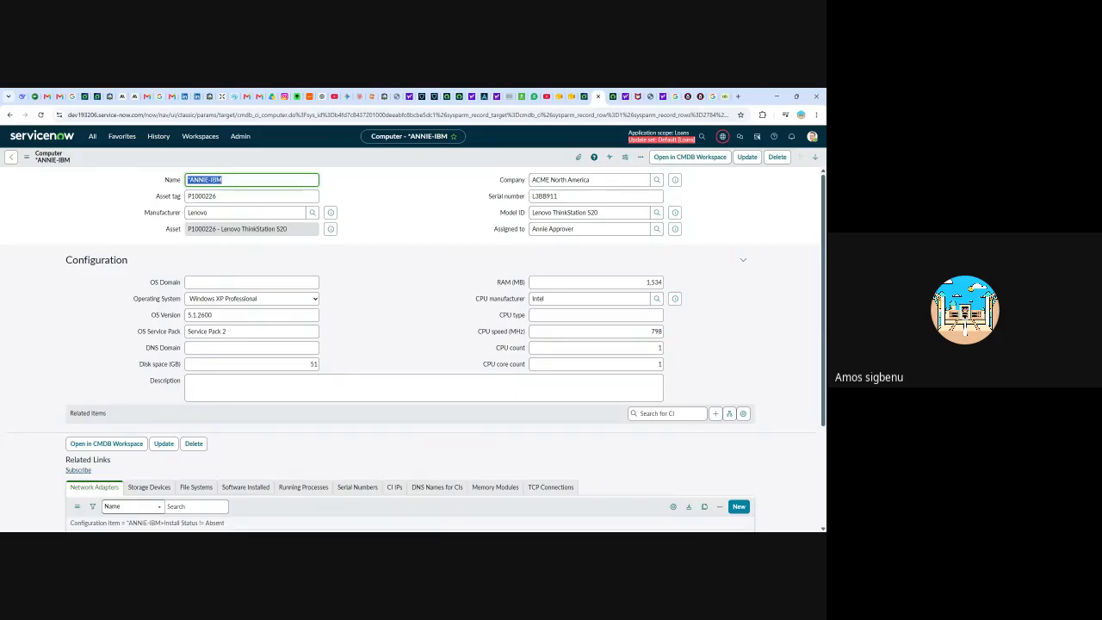
Step: Leave the computer record and open the CI Relationships list by entering cmdb_rel_ci_list.do in the navigator filter
left_click(10, 160)
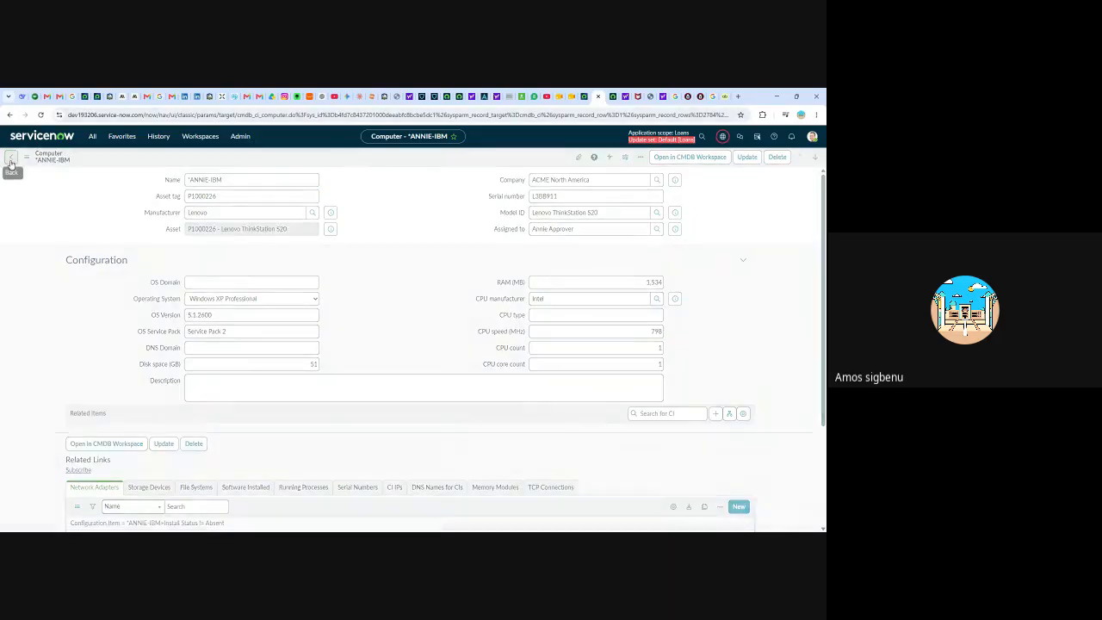
left_click(89, 139)
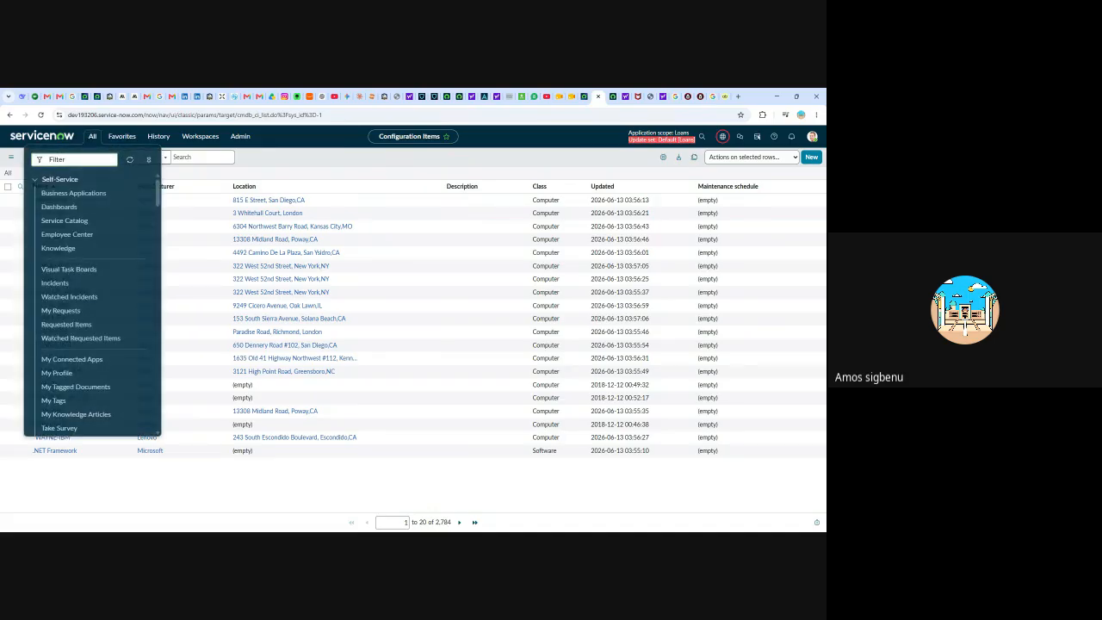
type("cmdb_rel_ci")
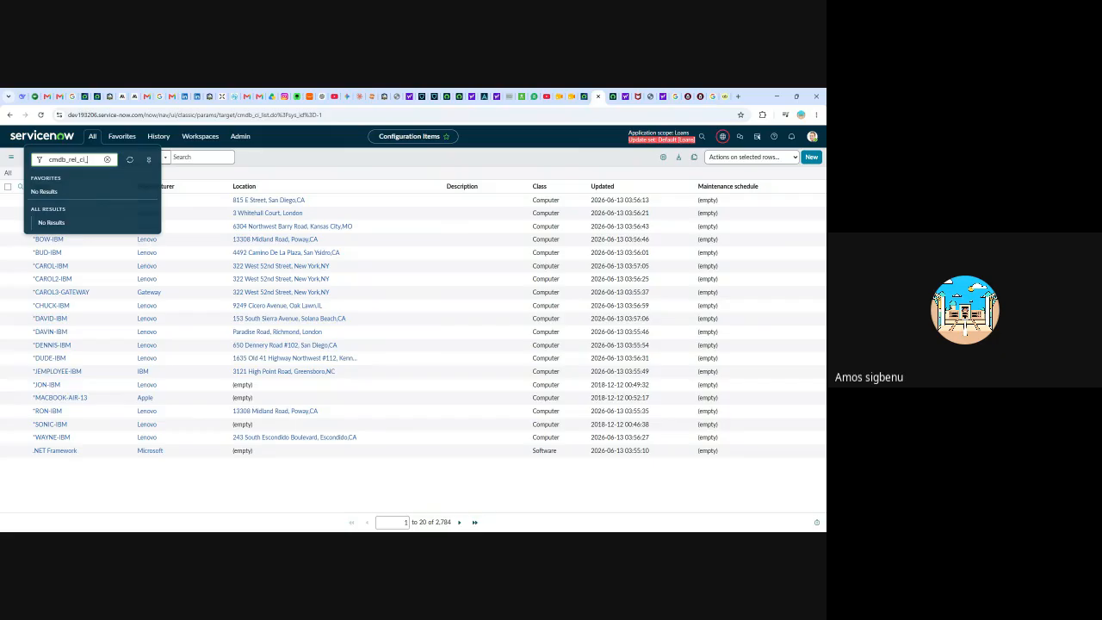
type("st.do")
key("Return")
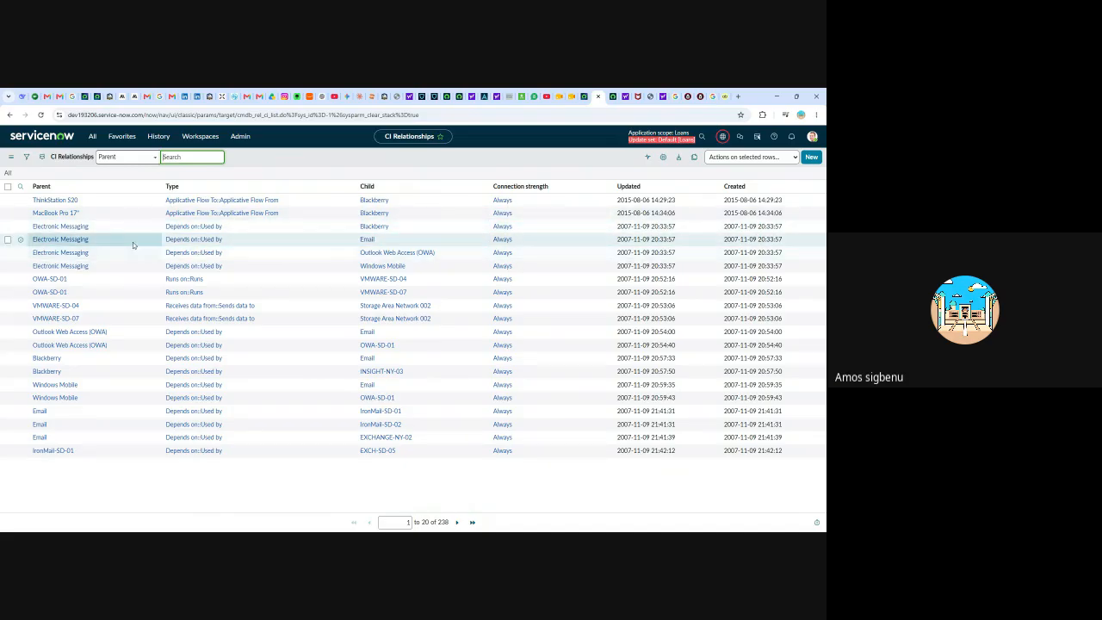
Step: Open the ThinkStation S20 parent record from the first CI relationship and review its configuration fields and related lists
left_click(65, 204)
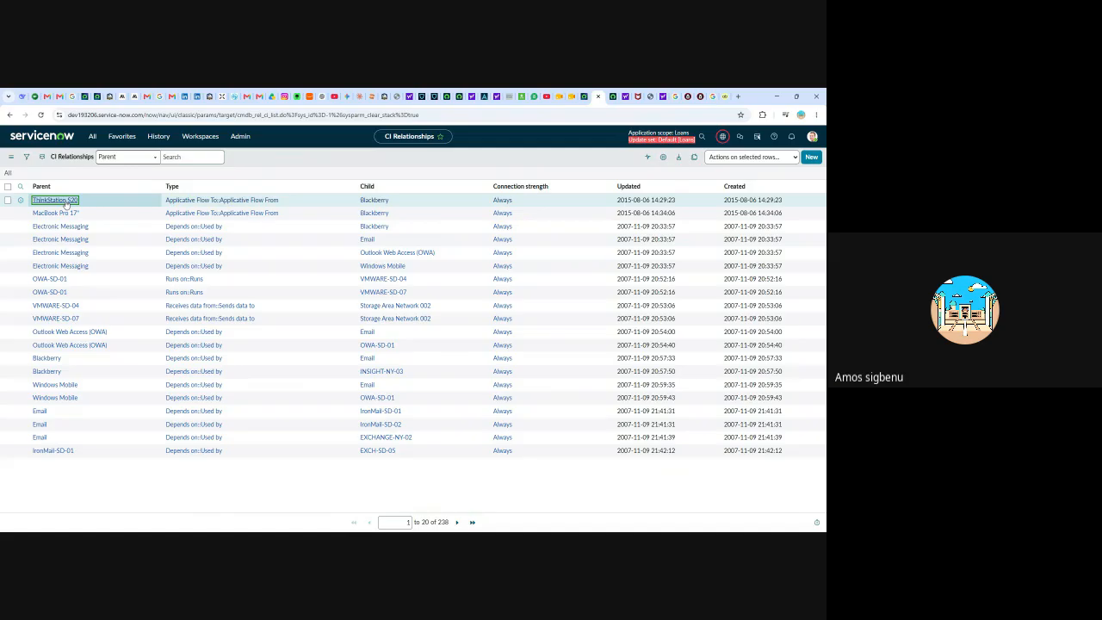
scroll(195, 247, "down", 3)
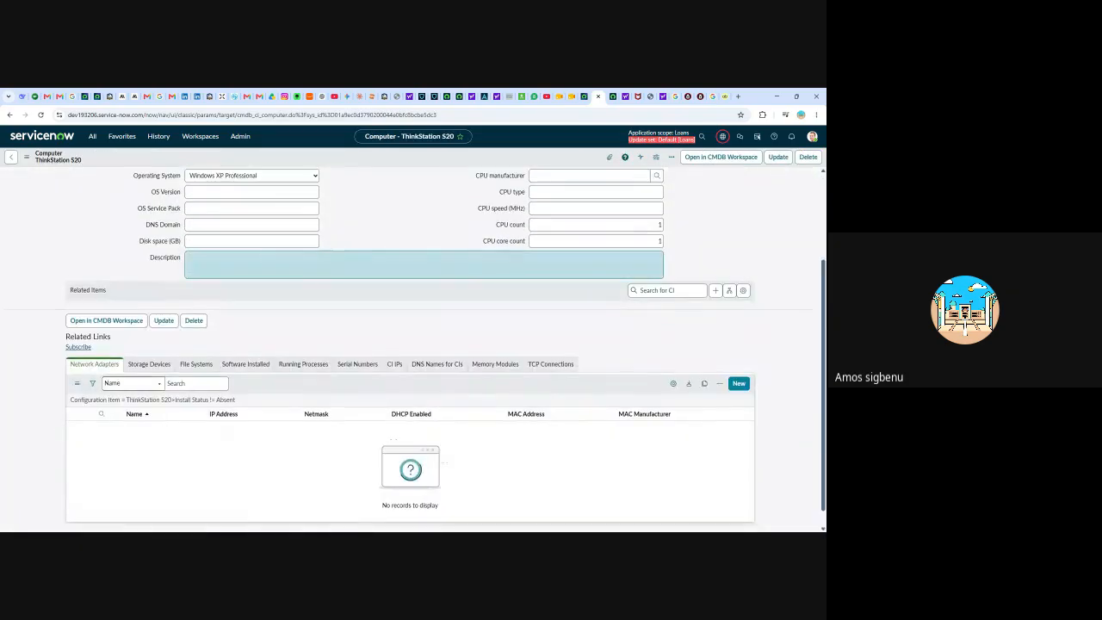
scroll(182, 284, "up", 1)
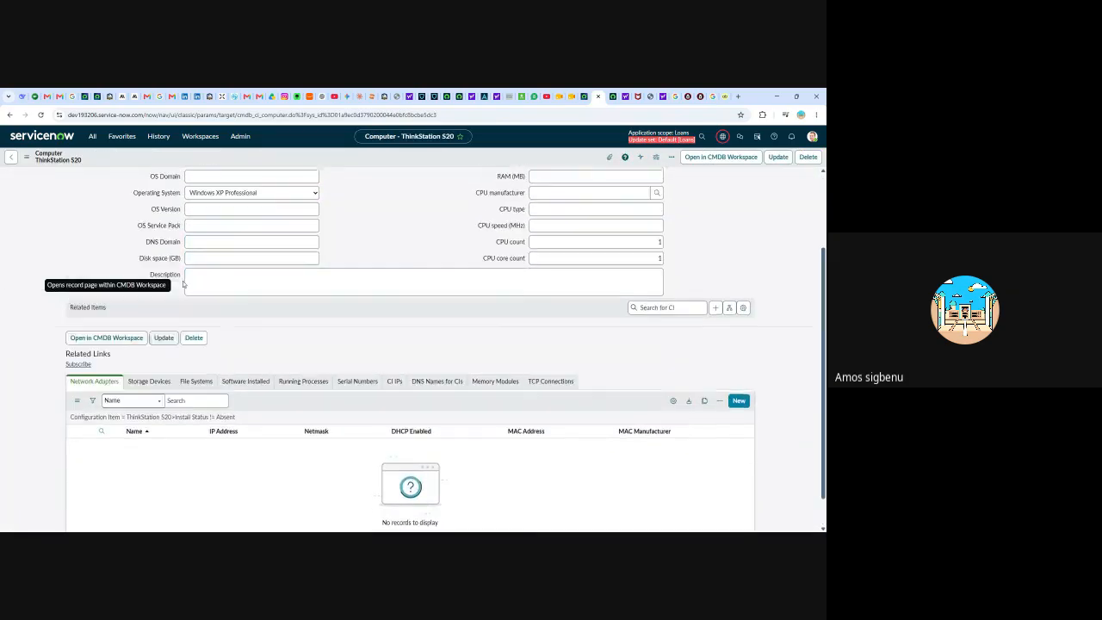
Step: Examine the ThinkStation S20 record's related lists, including Storage Devices, File Systems, Software Installed, Running Processes and Serial Numbers
scroll(183, 284, "up", 2)
scroll(252, 284, "down", 3)
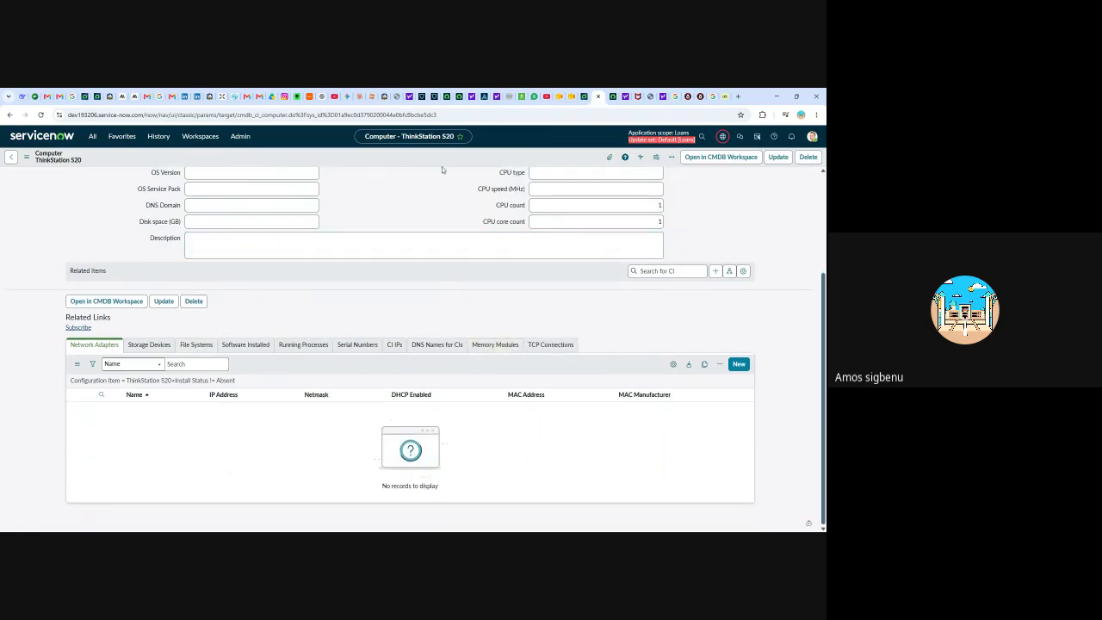
scroll(473, 215, "up", 3)
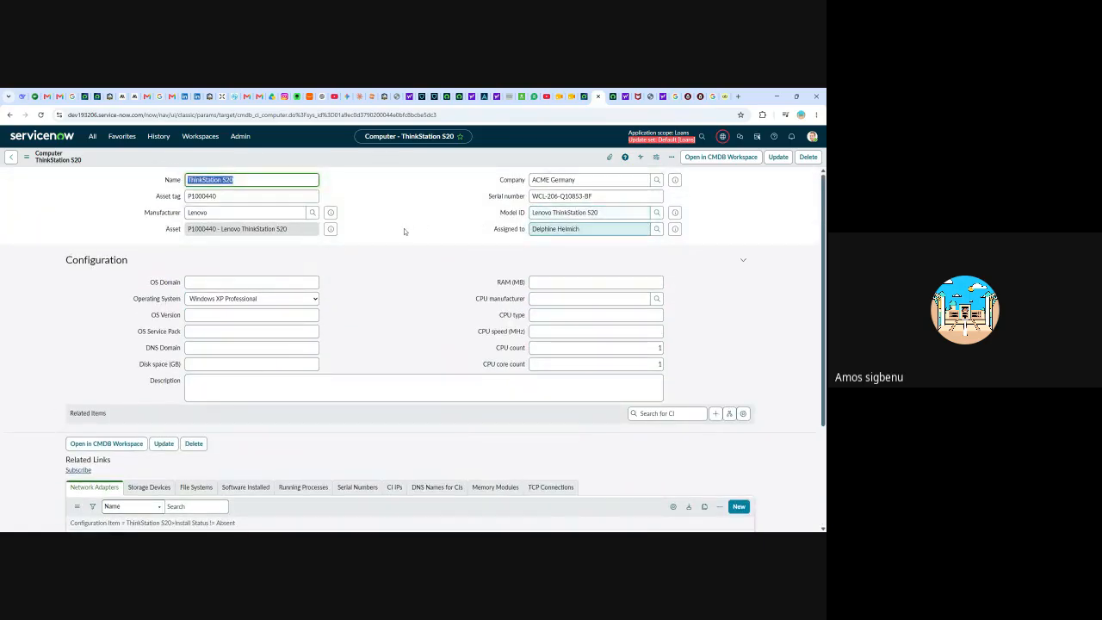
scroll(358, 269, "down", 3)
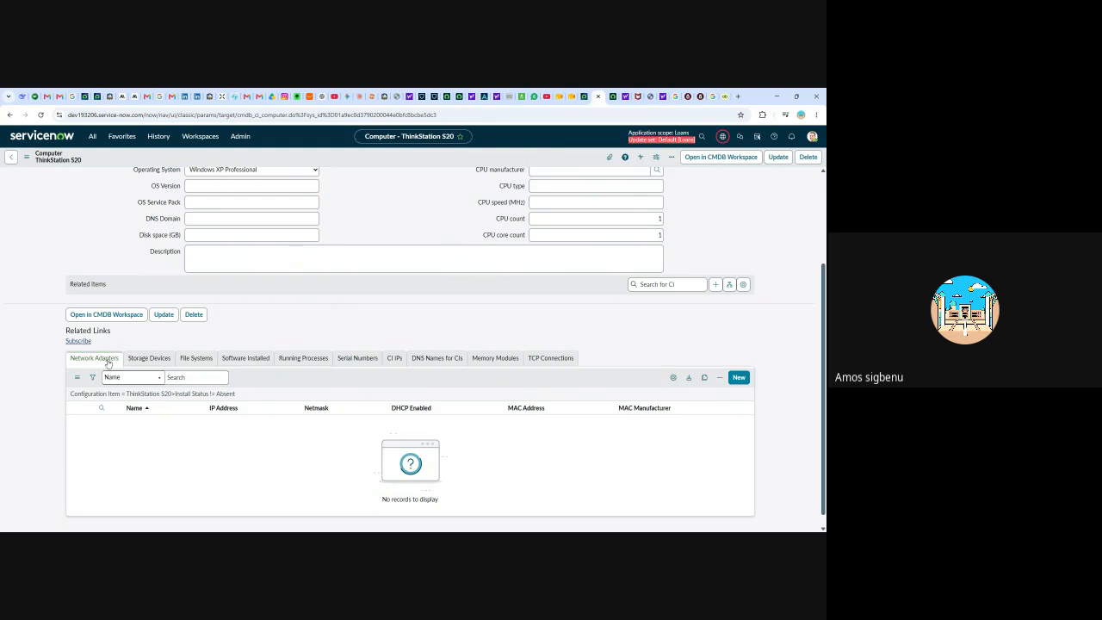
left_click(157, 363)
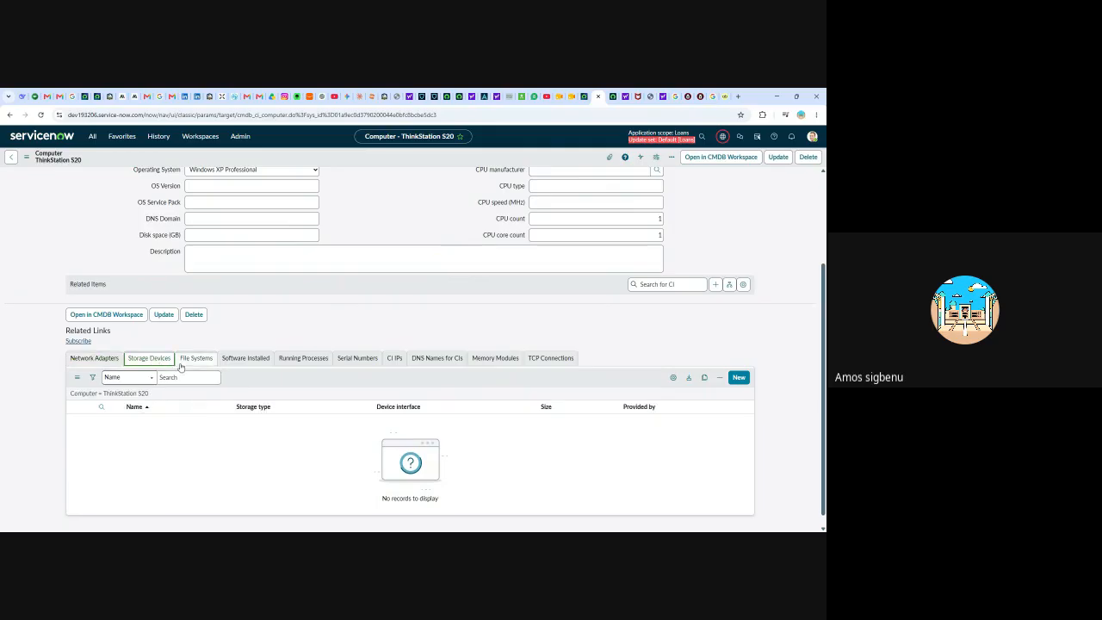
left_click(194, 363)
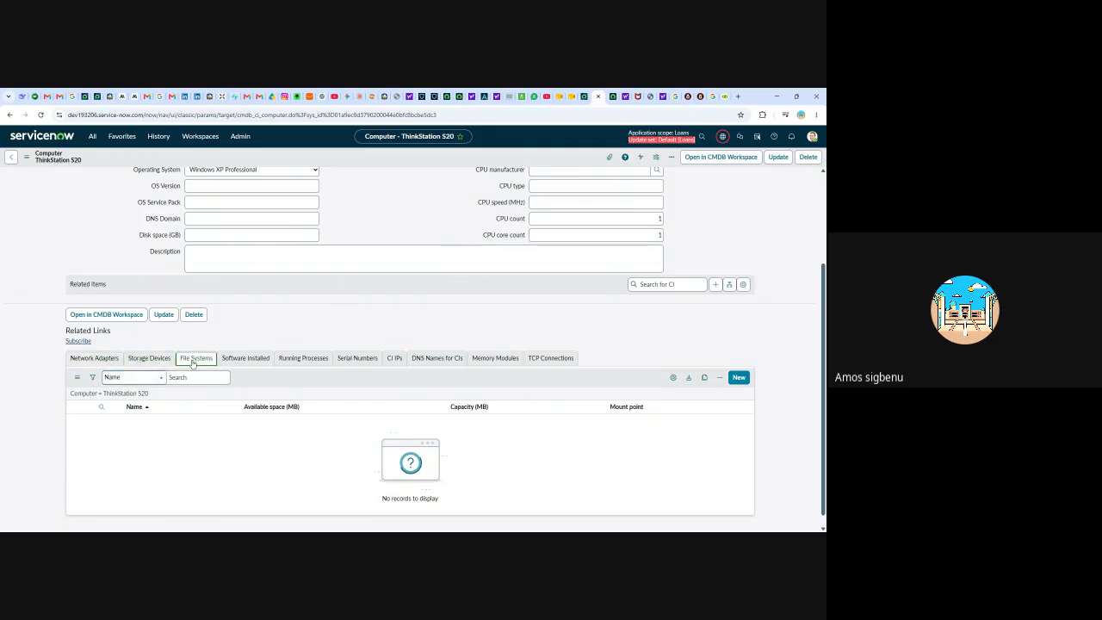
left_click(251, 363)
left_click(311, 363)
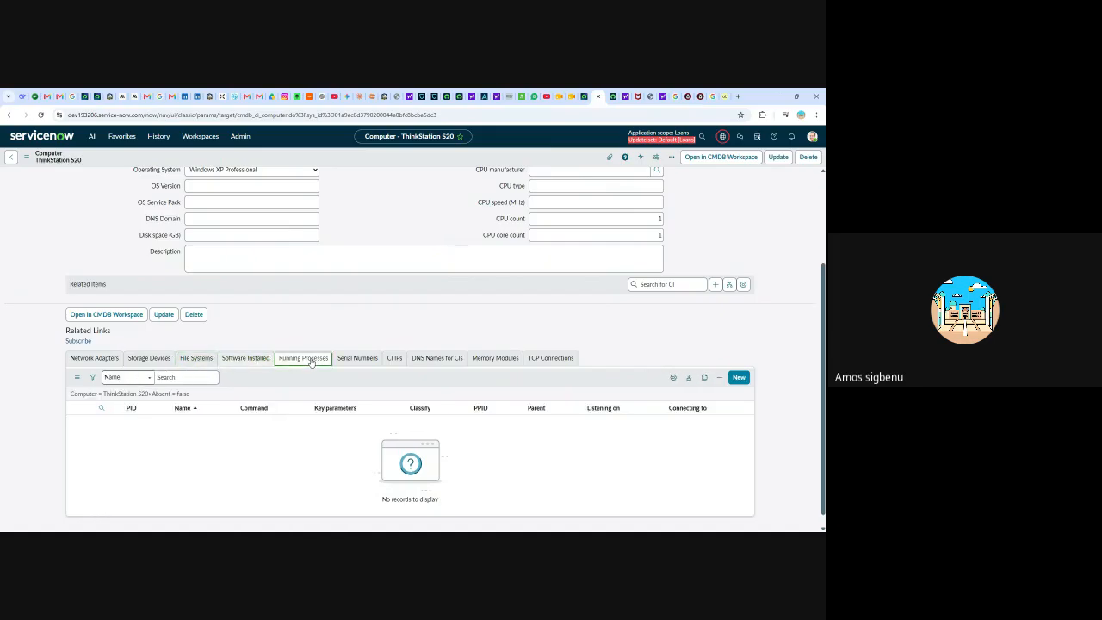
left_click(357, 362)
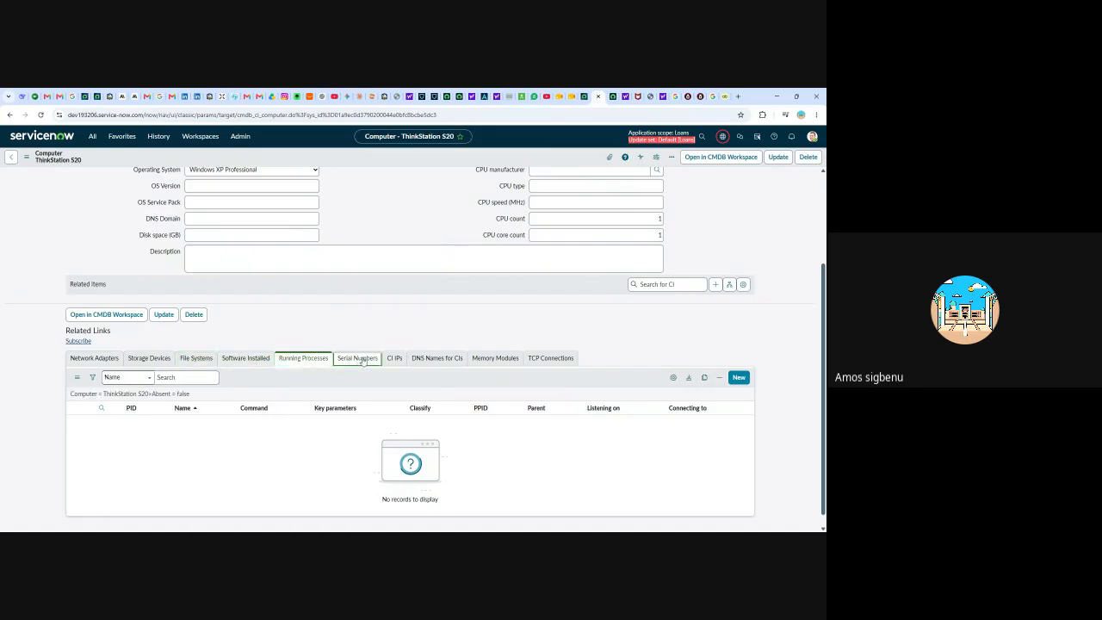
scroll(551, 360, "up", 3)
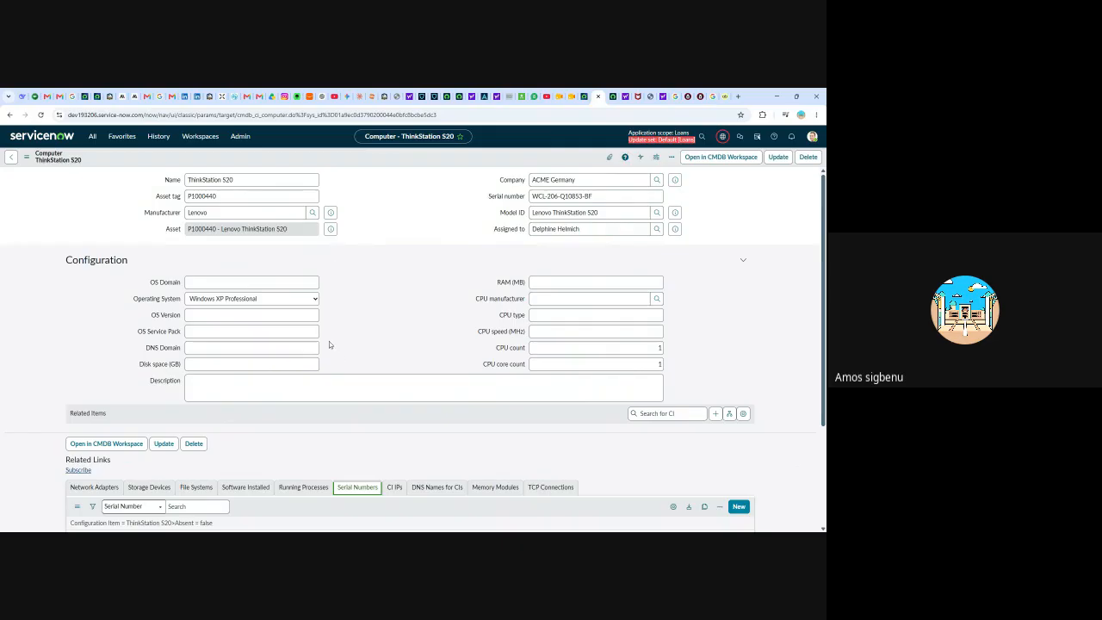
Step: Filter the navigator by cmdb and look through the matching Configuration modules, leaving the computer record open
left_click(91, 138)
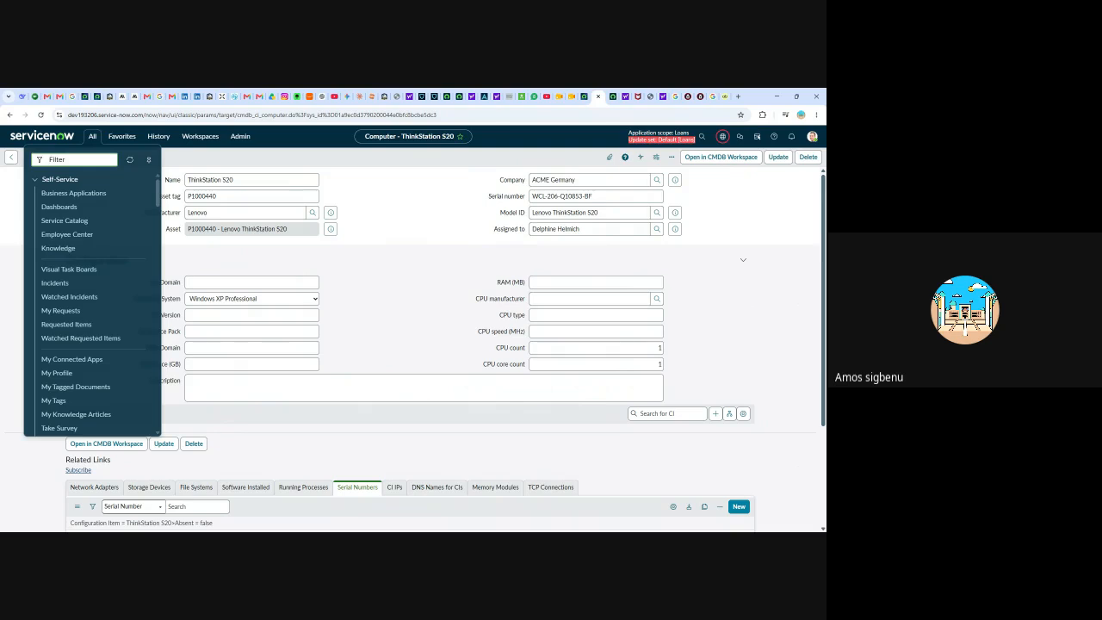
type("m")
key("BackSpace")
type("cmdb")
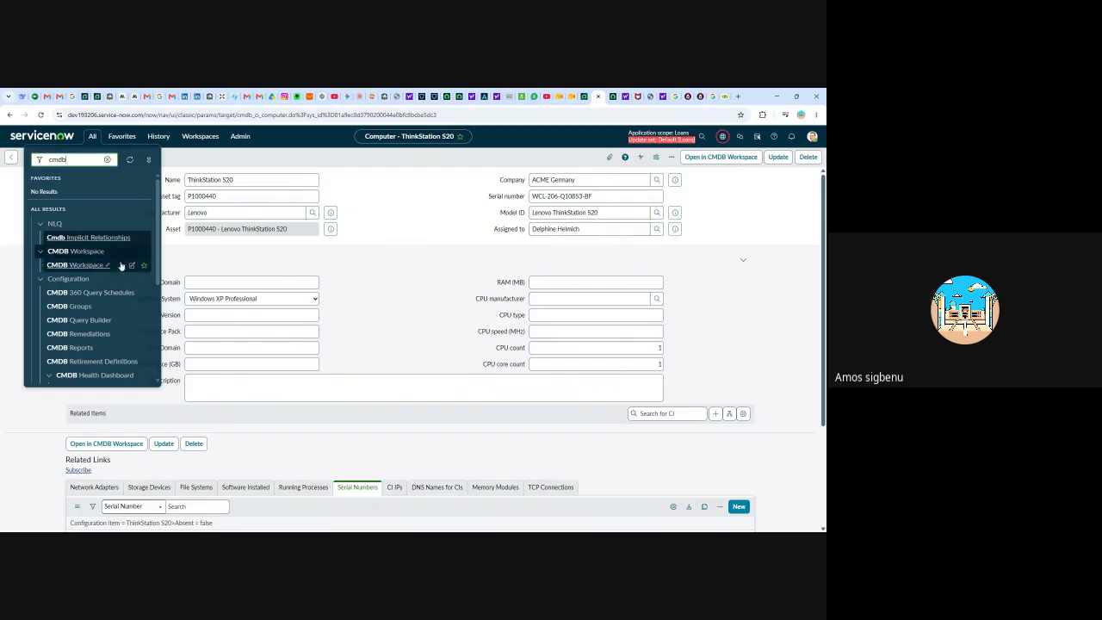
scroll(88, 297, "down", 1)
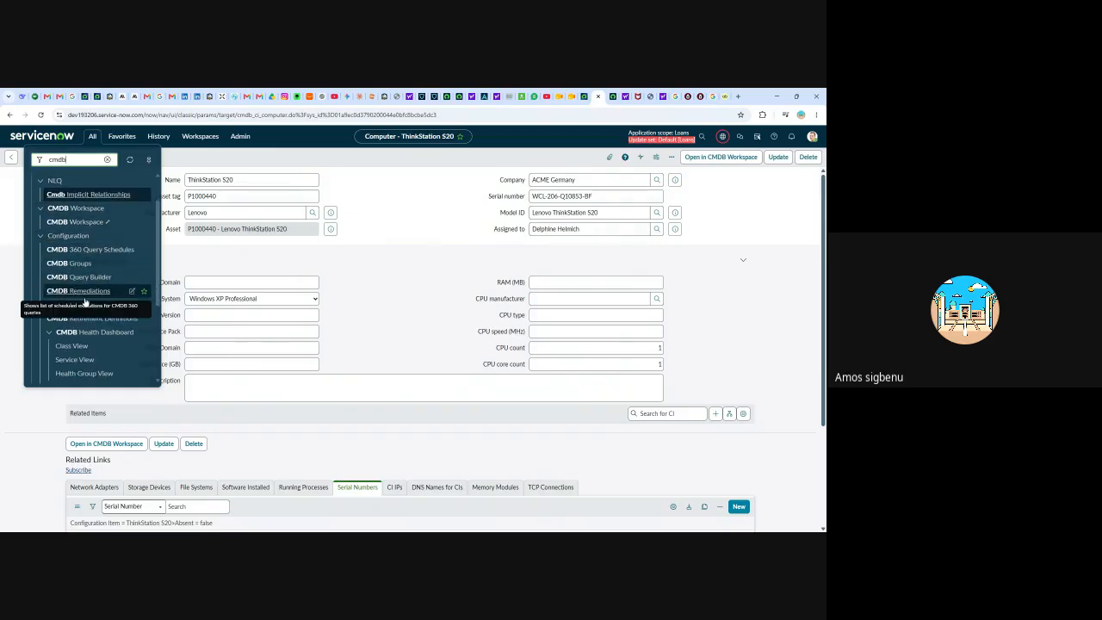
scroll(86, 301, "down", 2)
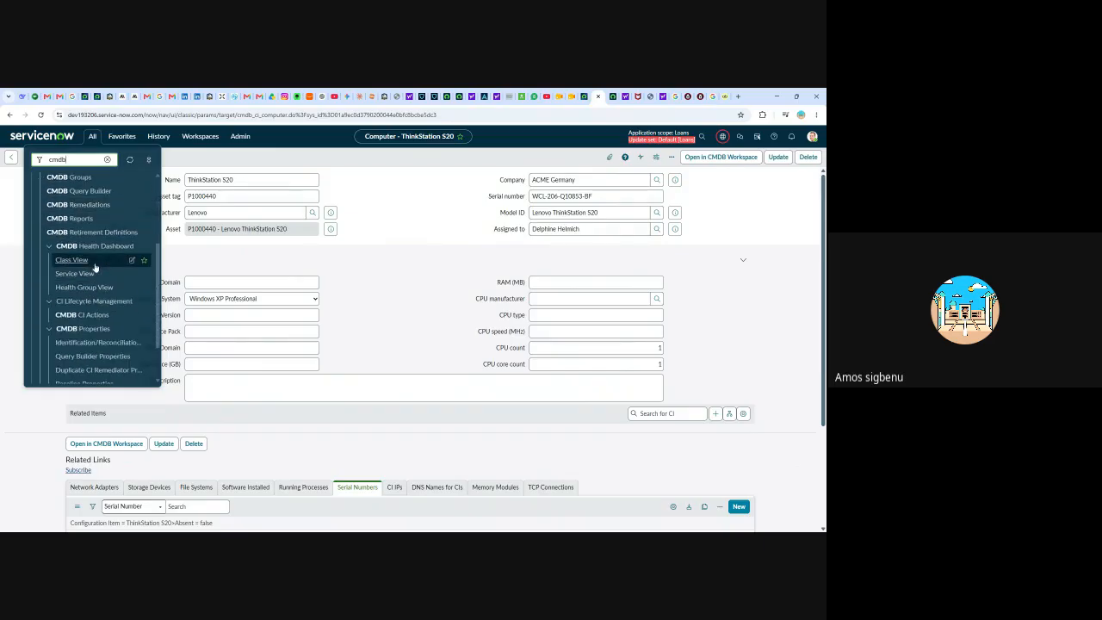
scroll(95, 285, "down", 2)
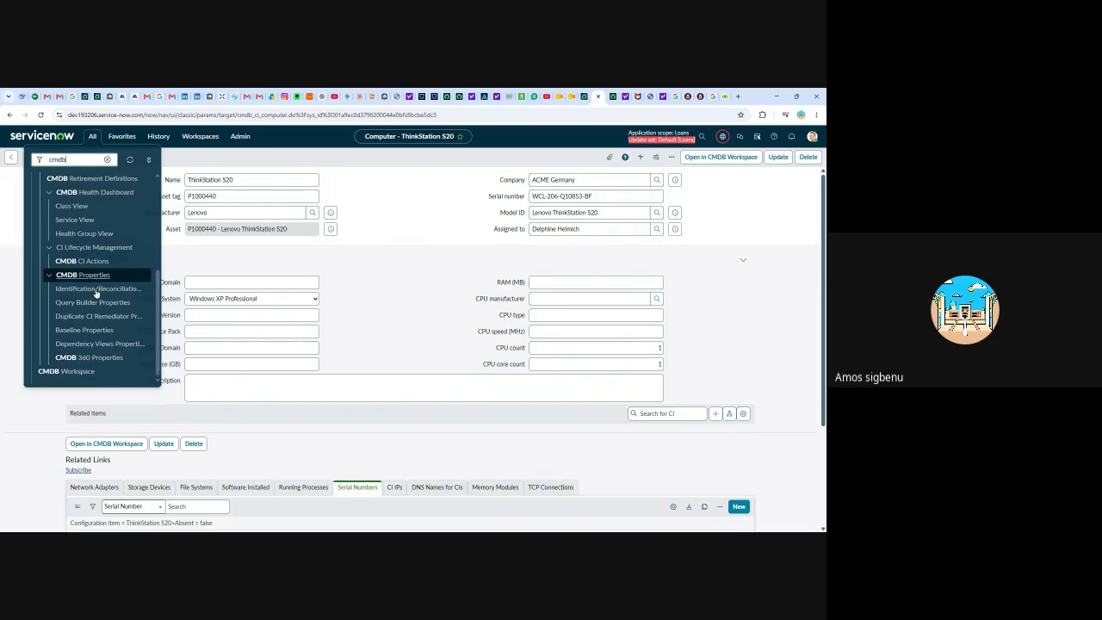
scroll(96, 292, "up", 3)
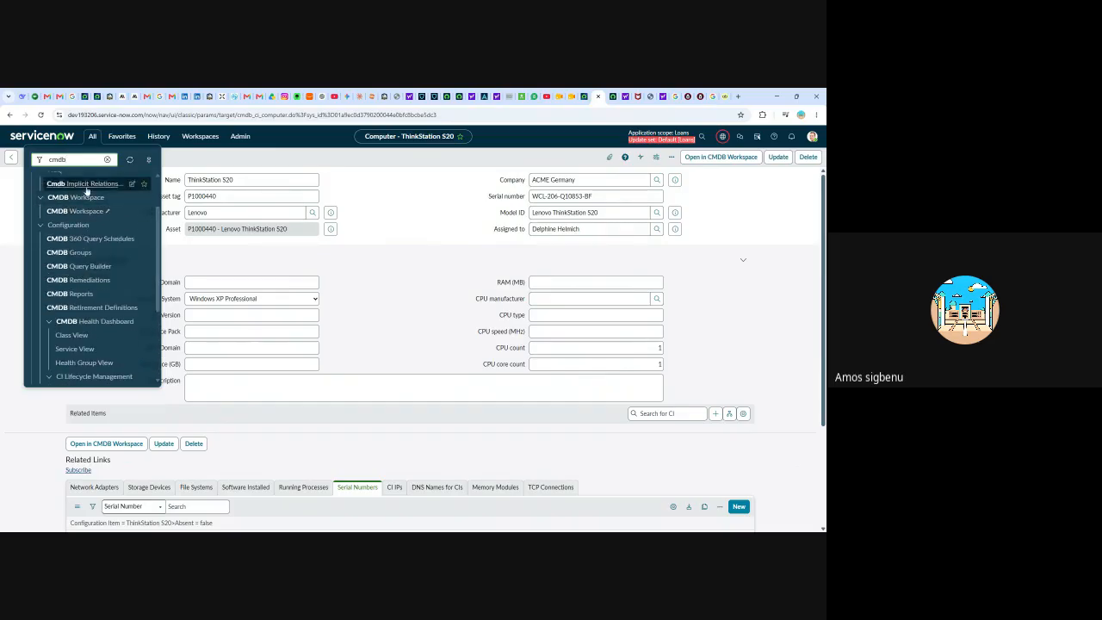
scroll(80, 241, "up", 1)
scroll(80, 241, "up", 1)
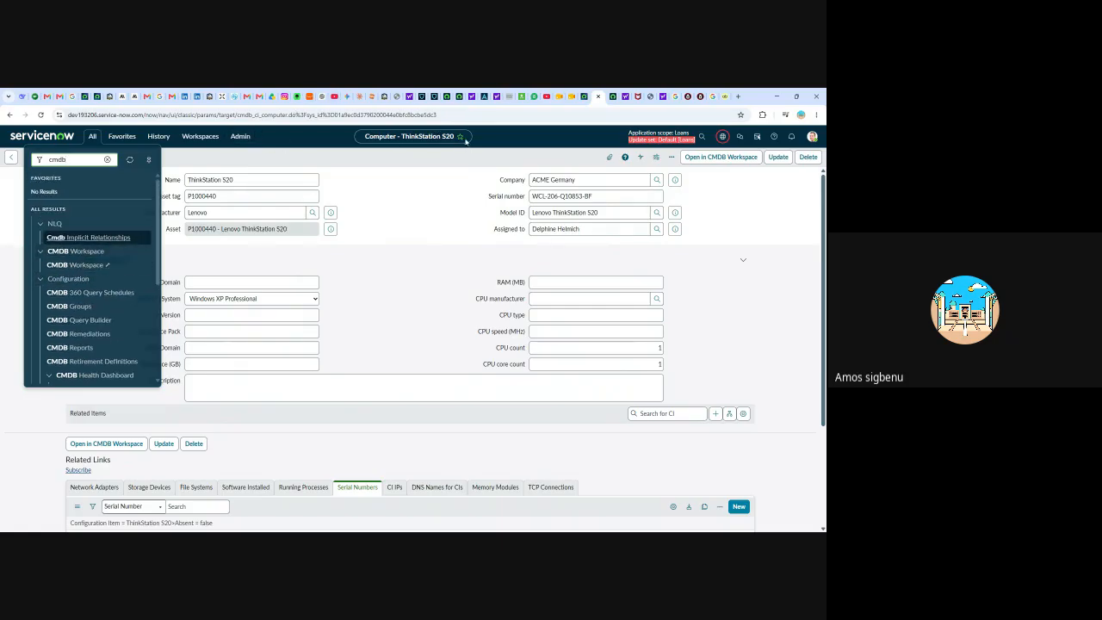
left_click(535, 157)
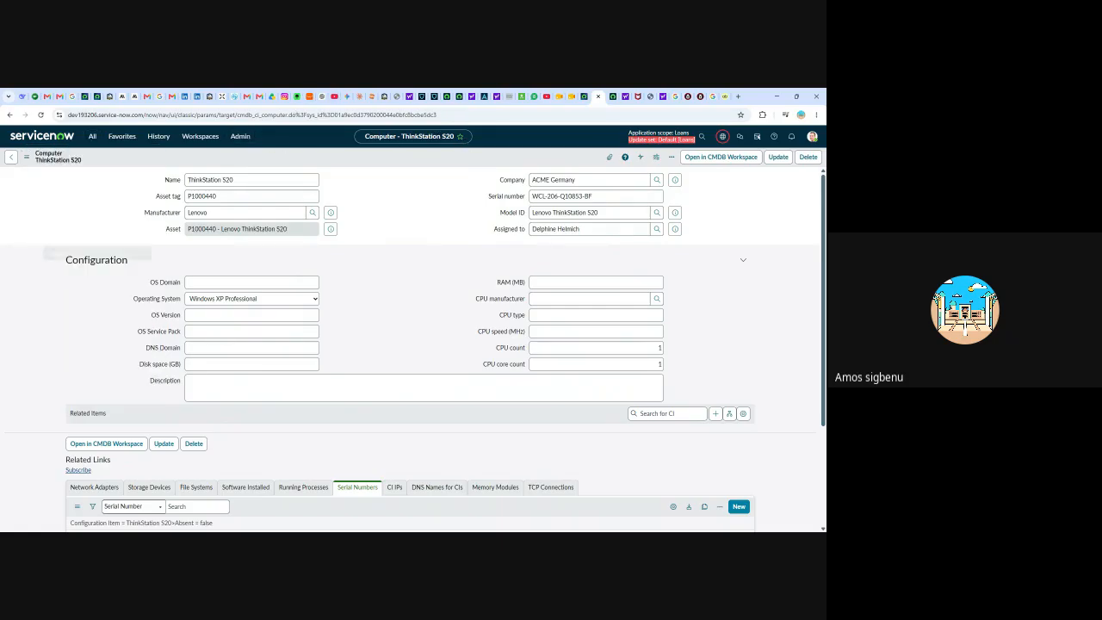
Step: Open the CMDB Workspace and review its home page, including What's new, CI overview, CMDB Health and Quick links
left_click(212, 142)
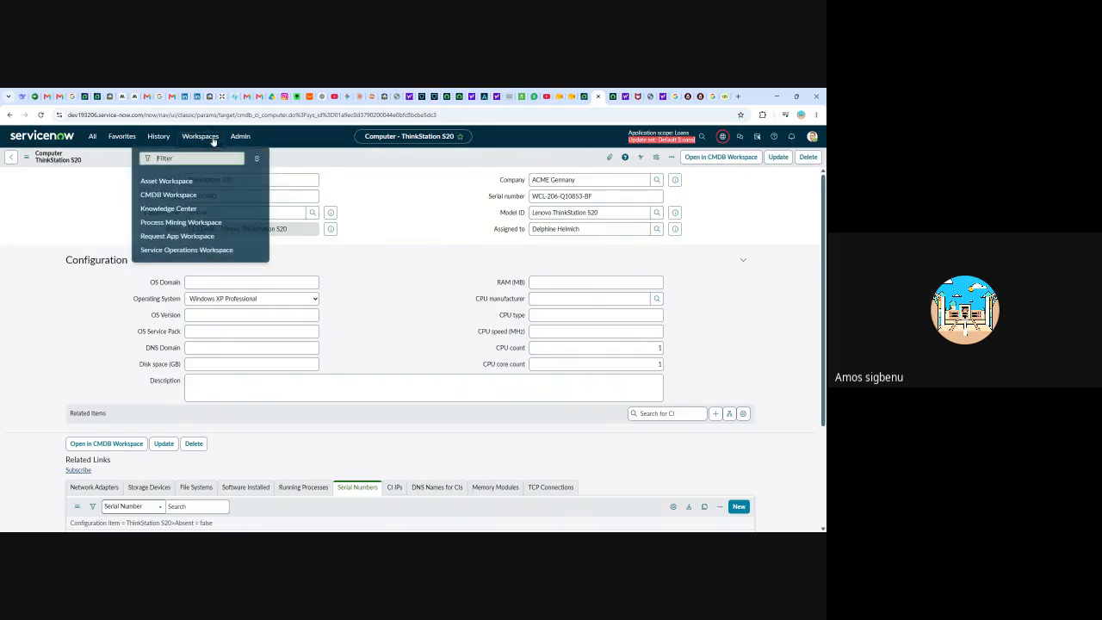
left_click(176, 198)
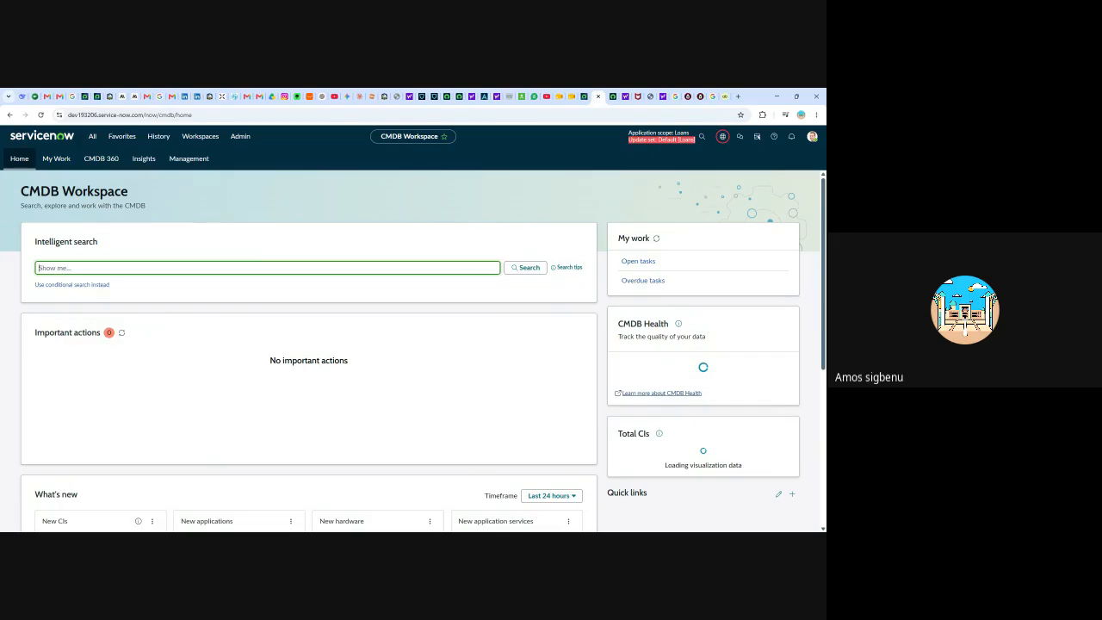
left_click(20, 160)
scroll(197, 306, "down", 5)
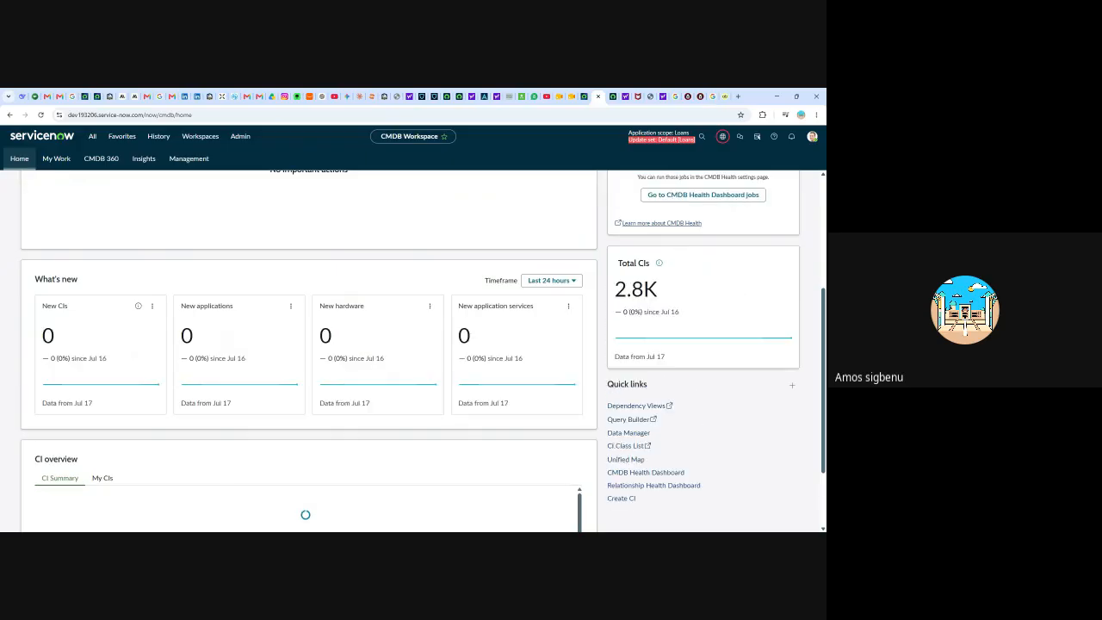
scroll(82, 318, "down", 2)
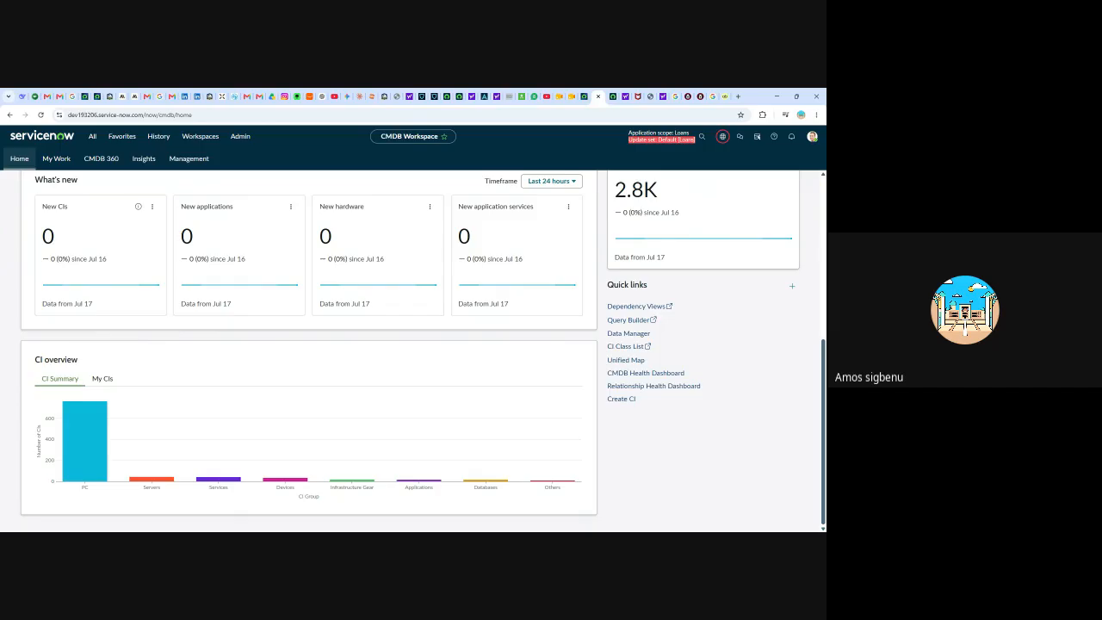
scroll(284, 297, "up", 1)
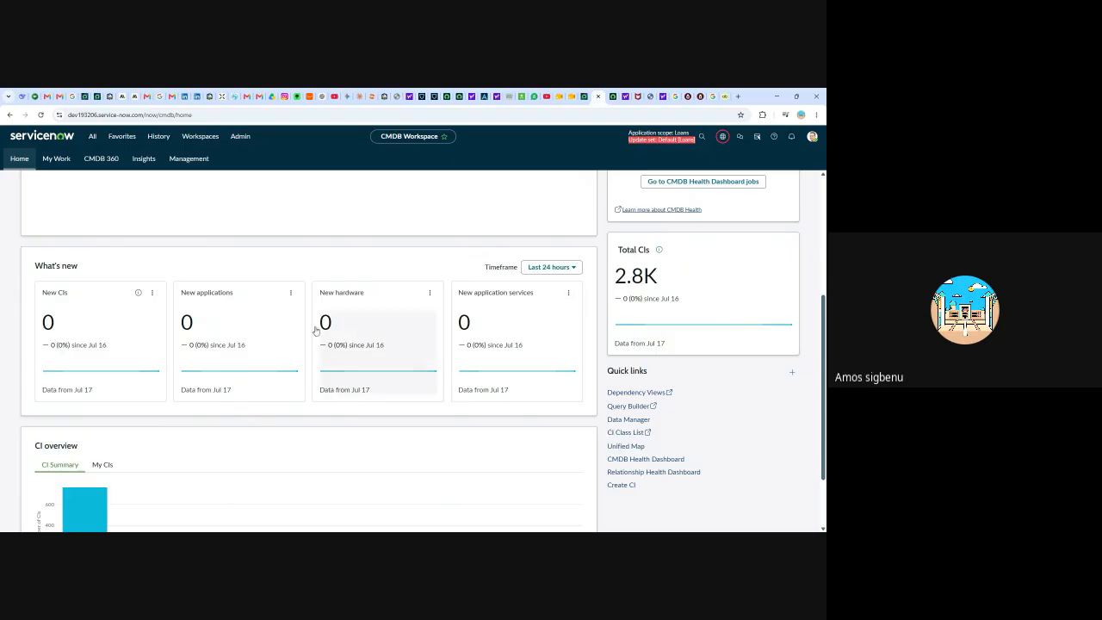
scroll(379, 366, "down", 1)
scroll(380, 367, "up", 5)
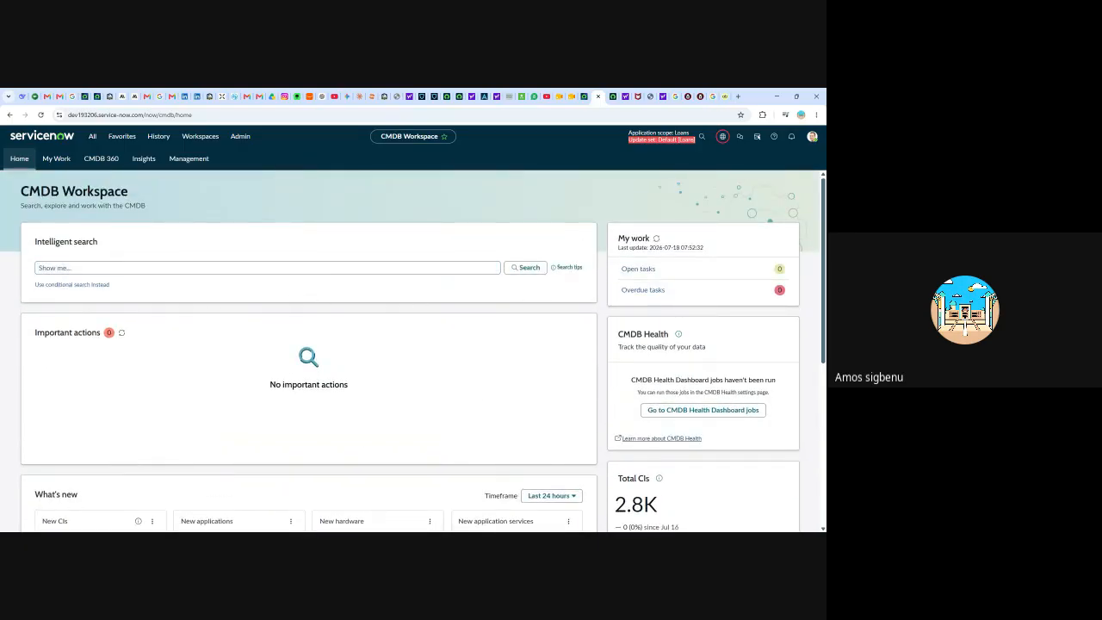
Step: Review the My Work, CMDB 360 and Insights pages of the CMDB Workspace
left_click(53, 160)
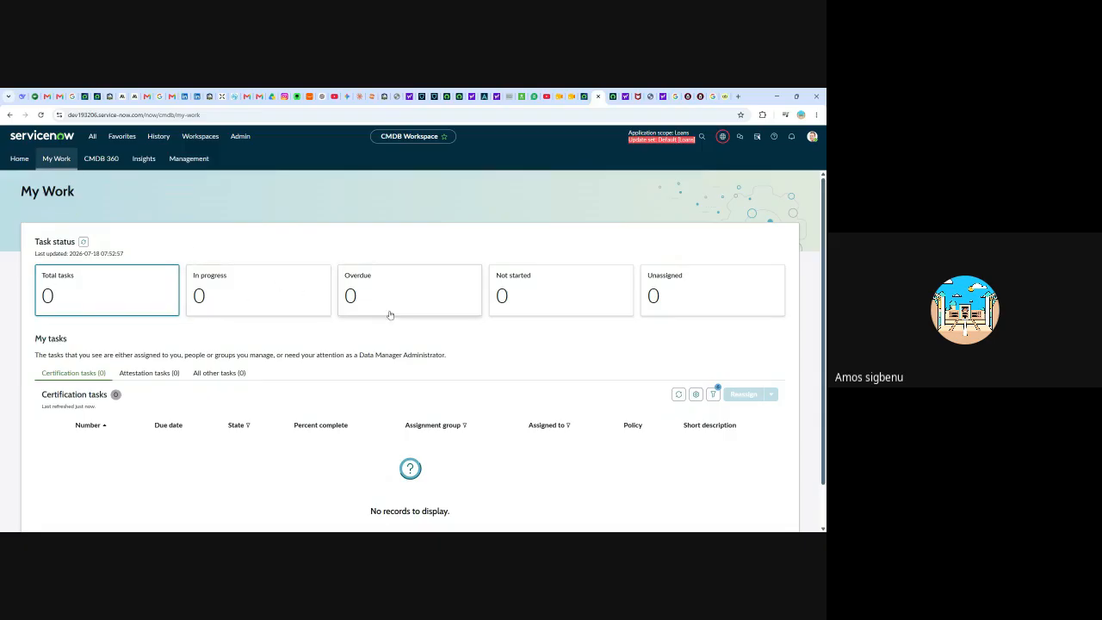
left_click(104, 161)
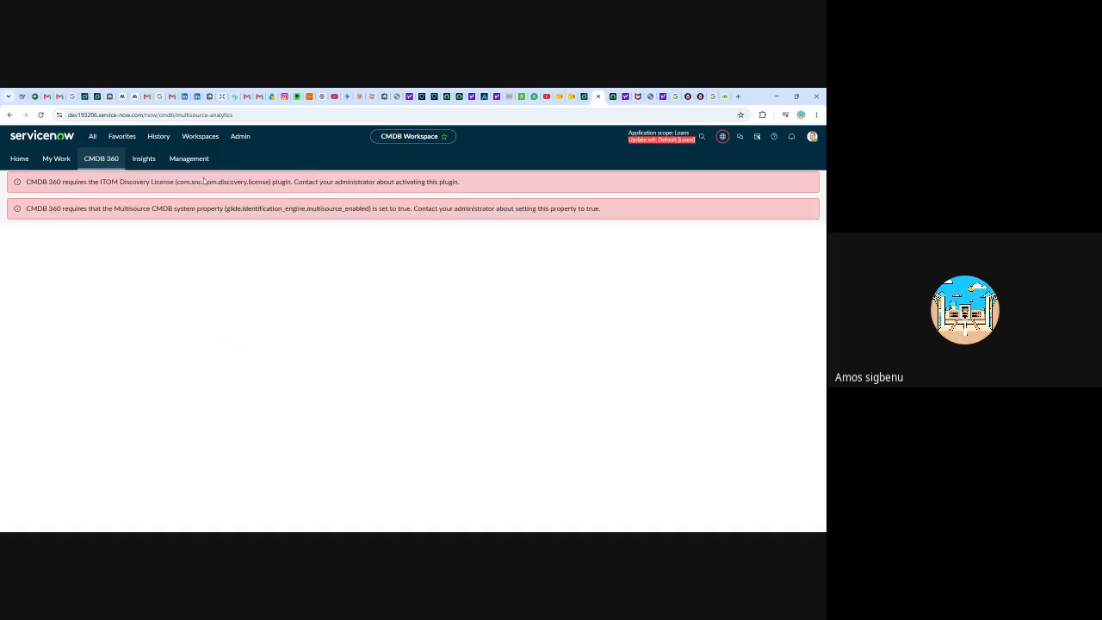
left_click(143, 160)
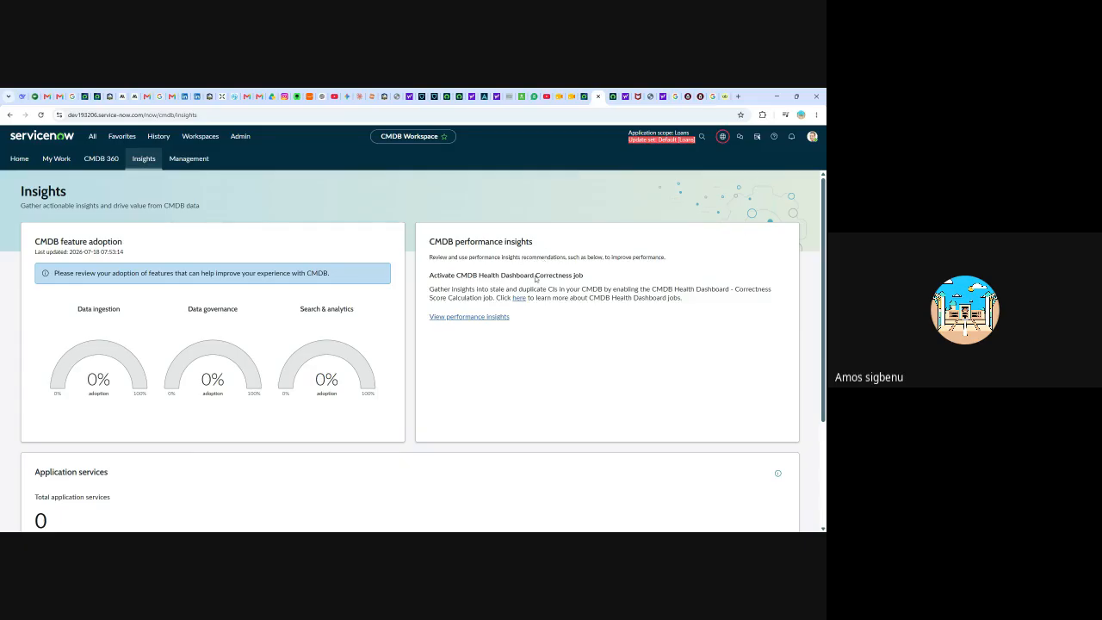
scroll(351, 324, "down", 3)
scroll(167, 221, "up", 3)
Step: Open the CMDB Groups list from the navigator's cmdb results and view the Devices group record before returning to the list
left_click(92, 138)
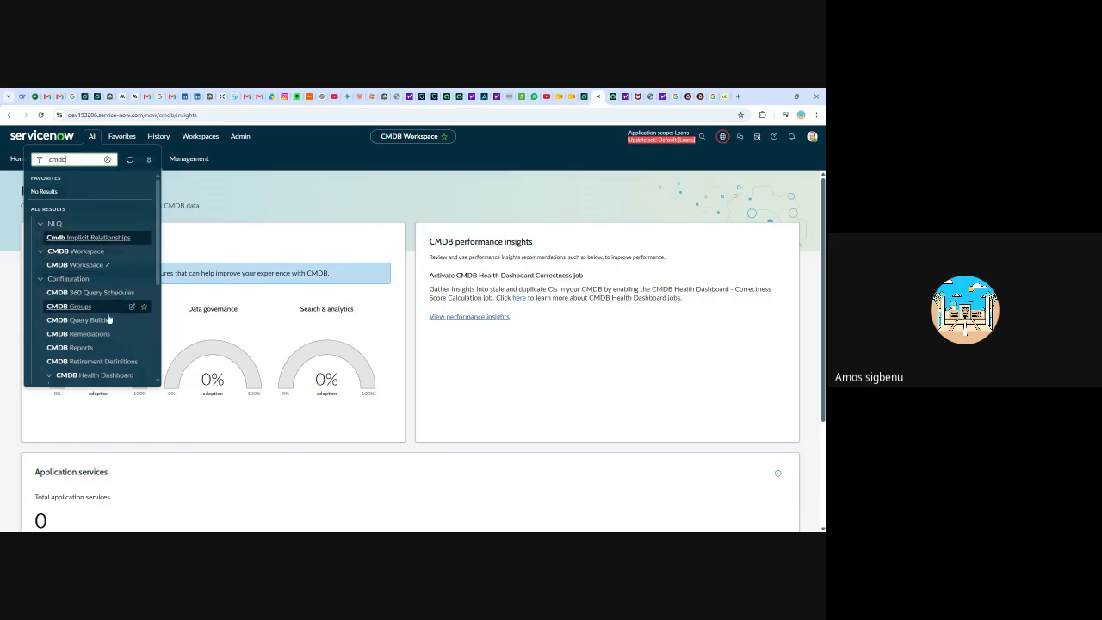
scroll(109, 317, "down", 2)
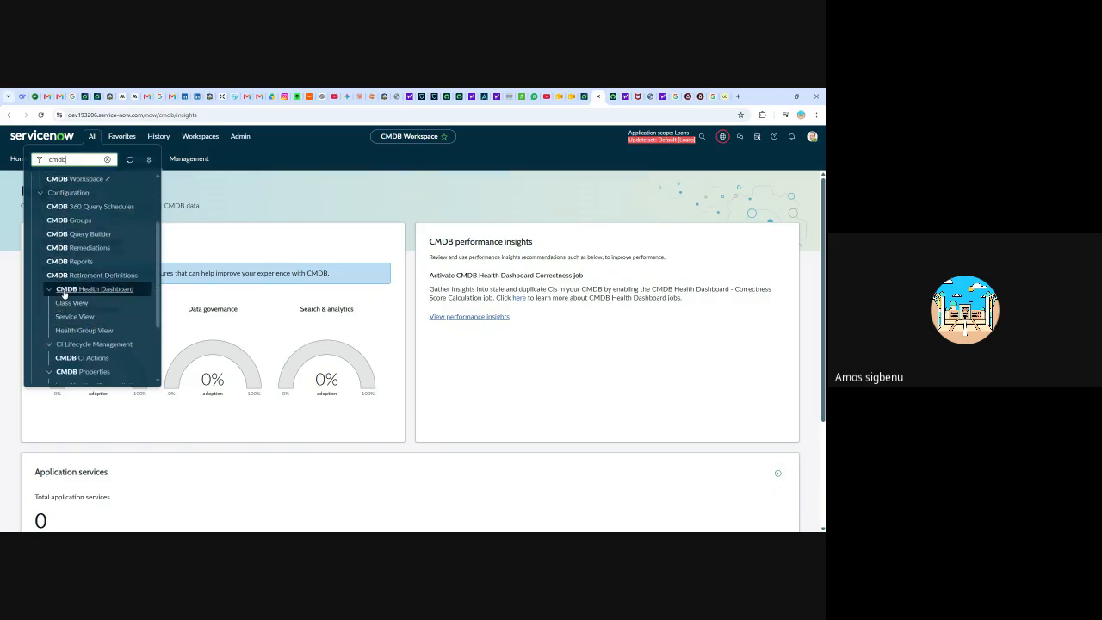
scroll(66, 310, "down", 1)
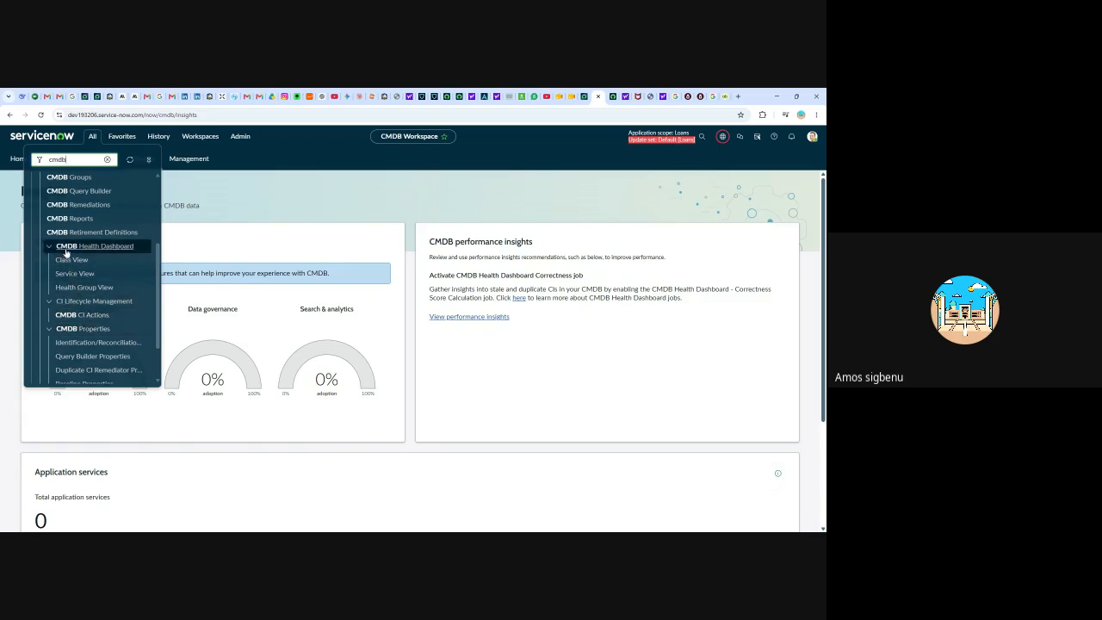
scroll(66, 258, "up", 3)
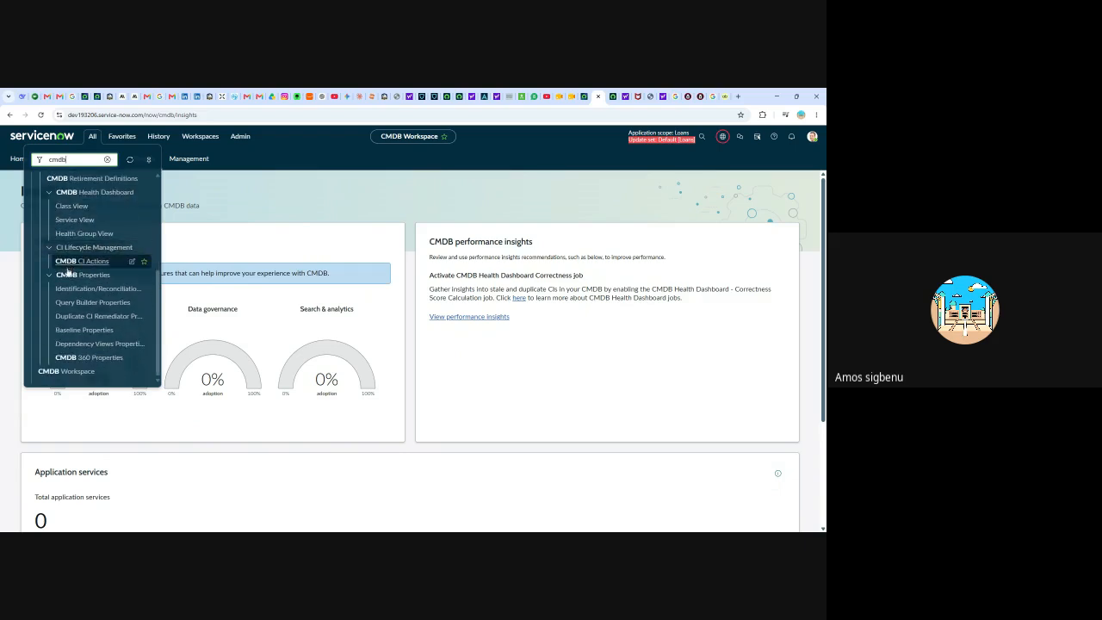
scroll(75, 294, "up", 1)
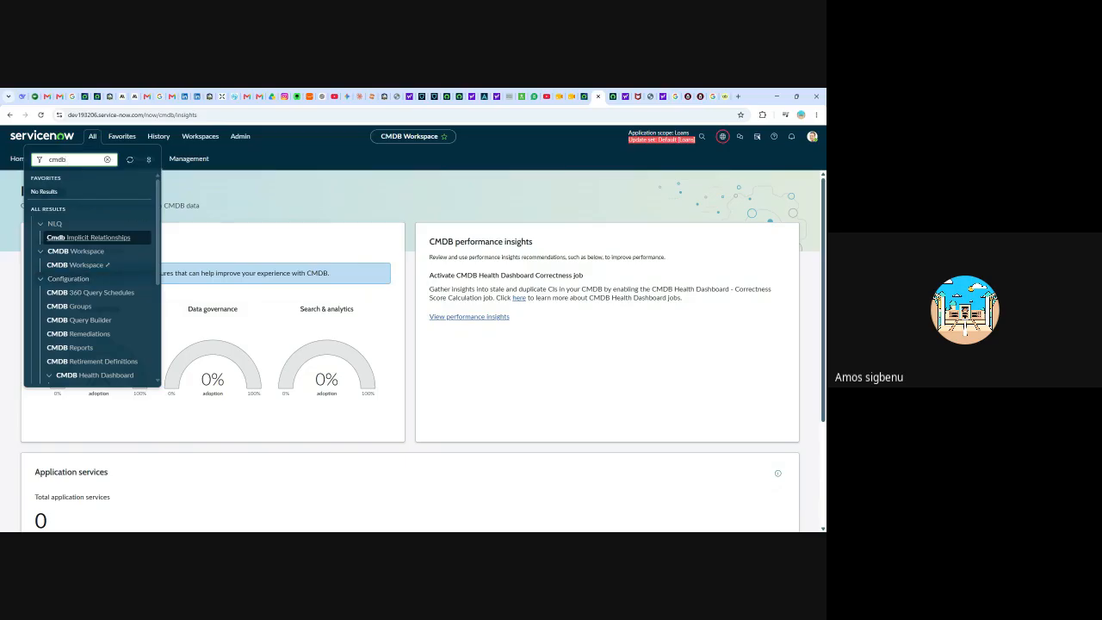
left_click(62, 307)
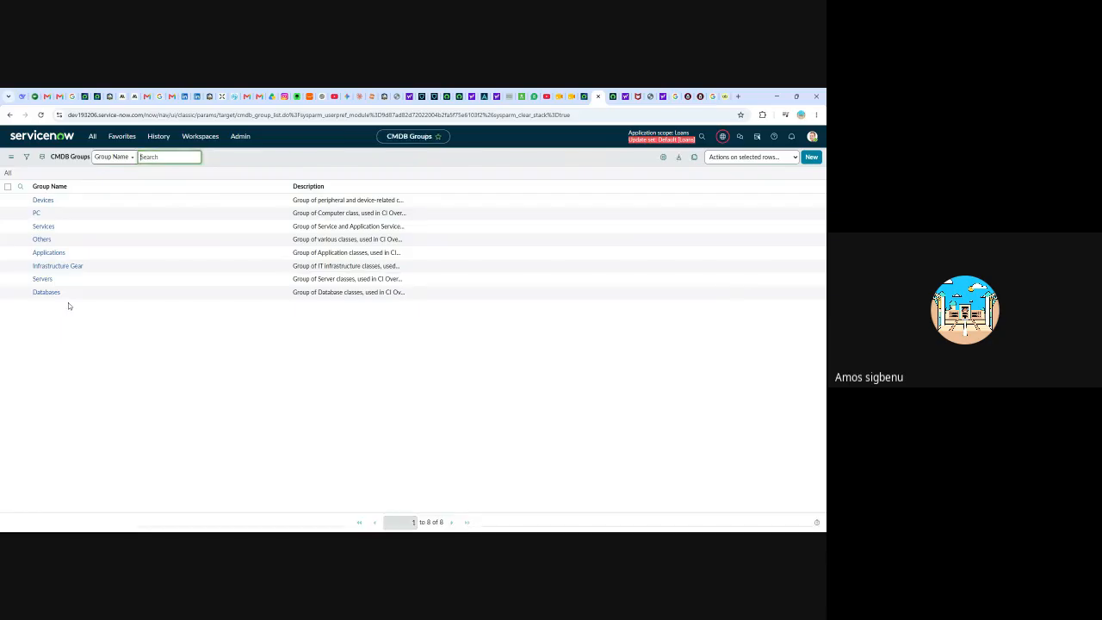
left_click(40, 200)
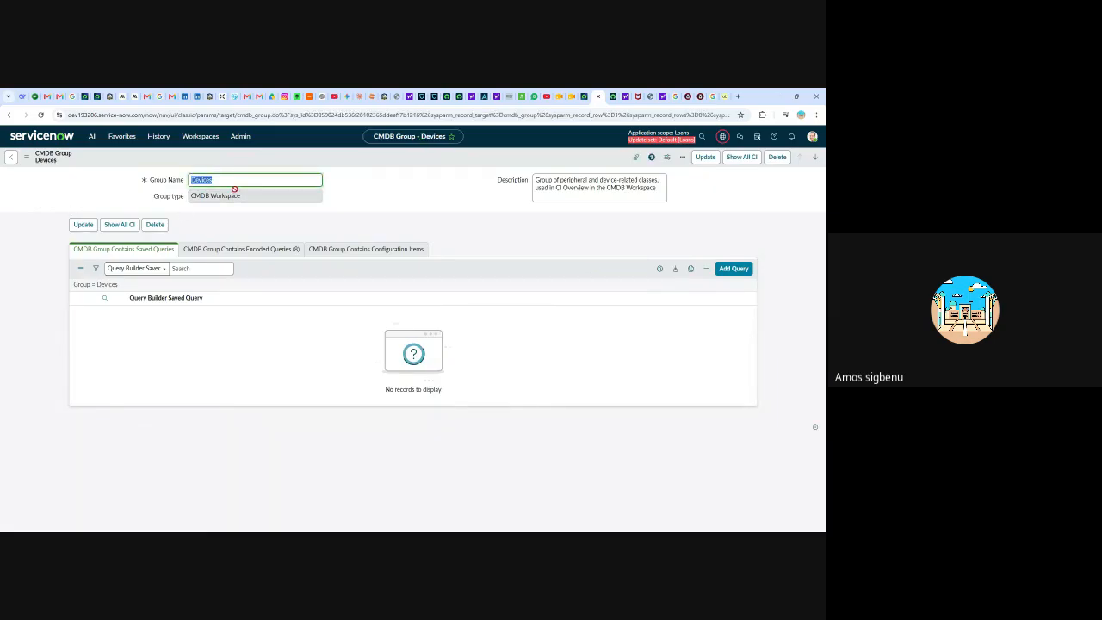
left_click(10, 157)
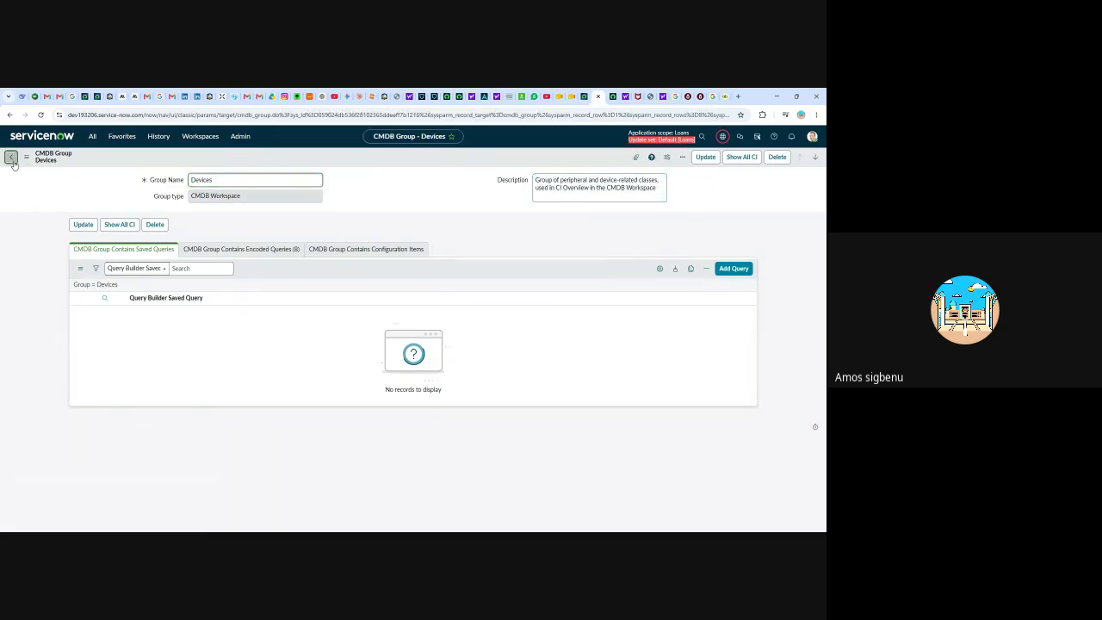
Step: Filter the navigator by configuration and open the CI Class Manager from the Configuration application
left_click(92, 138)
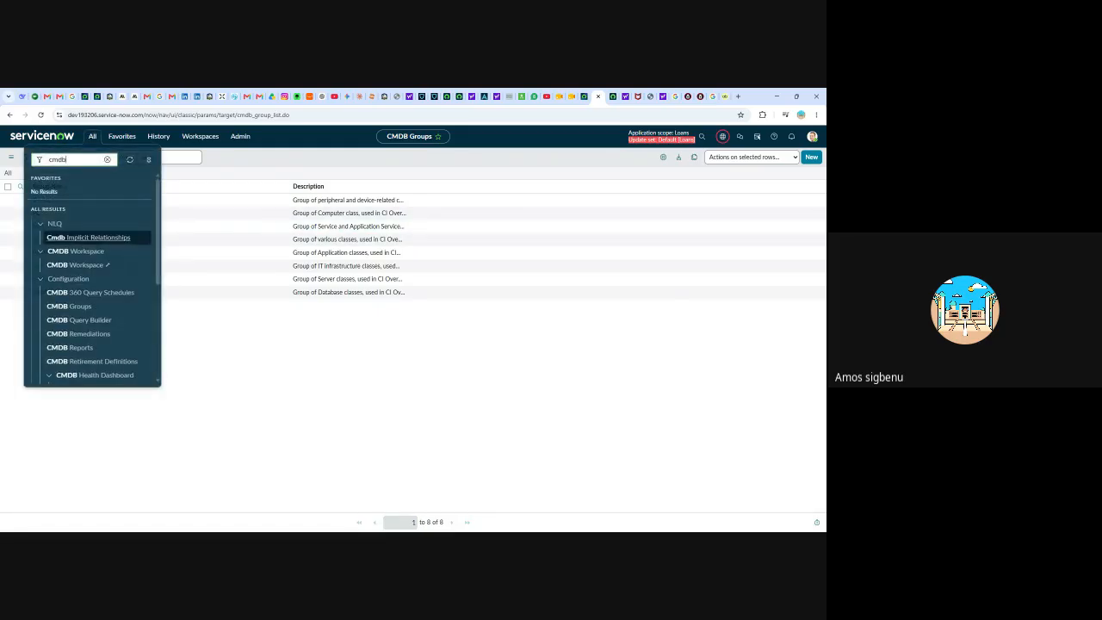
key("BackSpace")
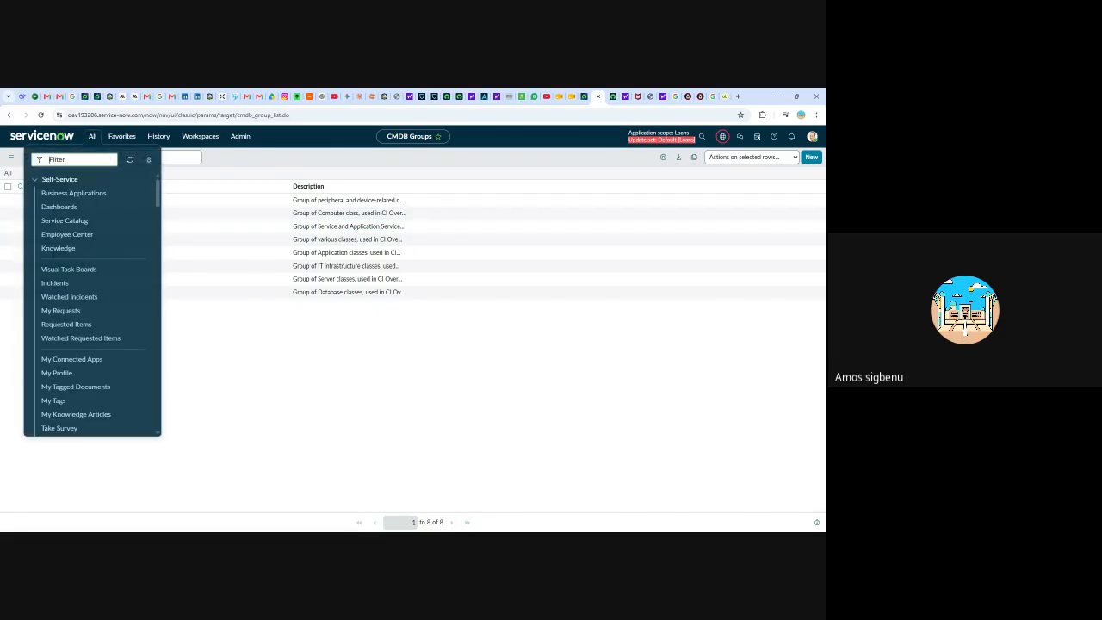
type("cm")
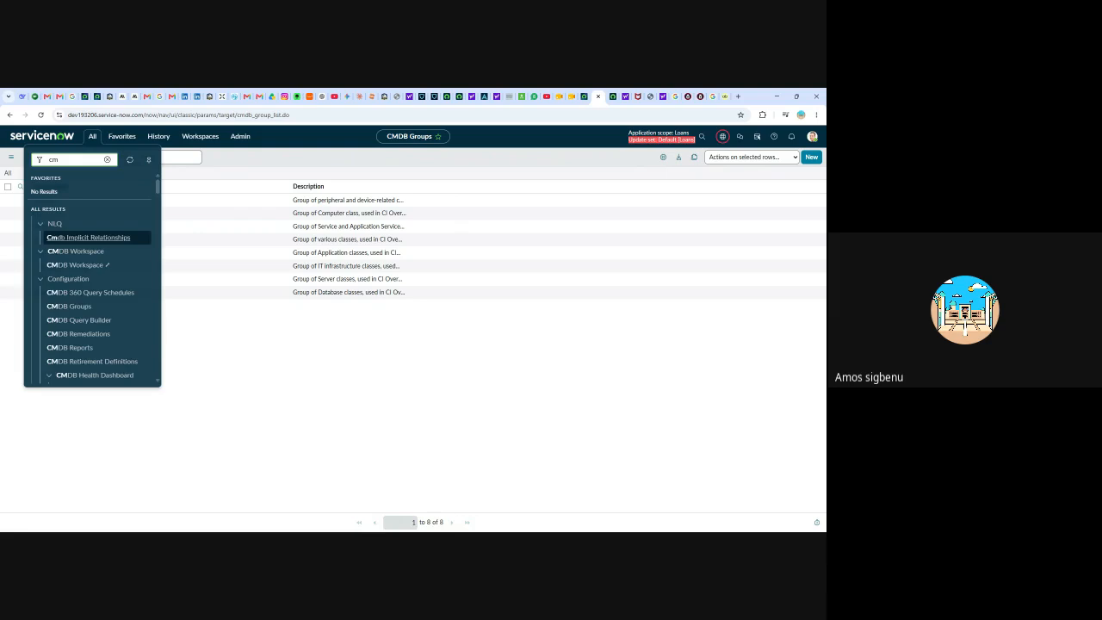
key("BackSpace")
type("o")
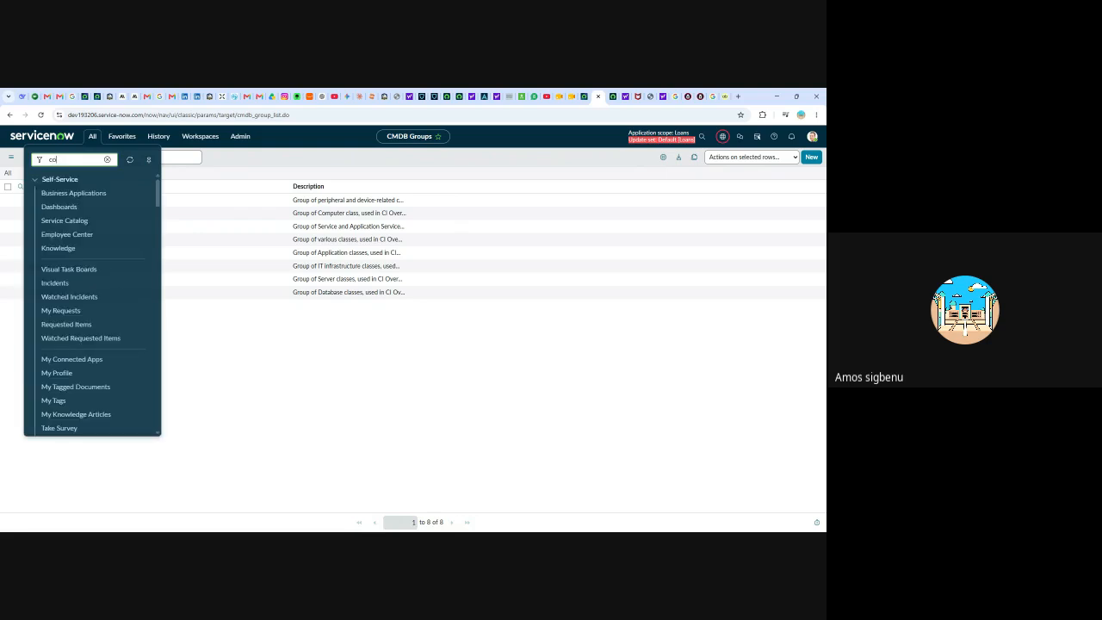
type("nfigura")
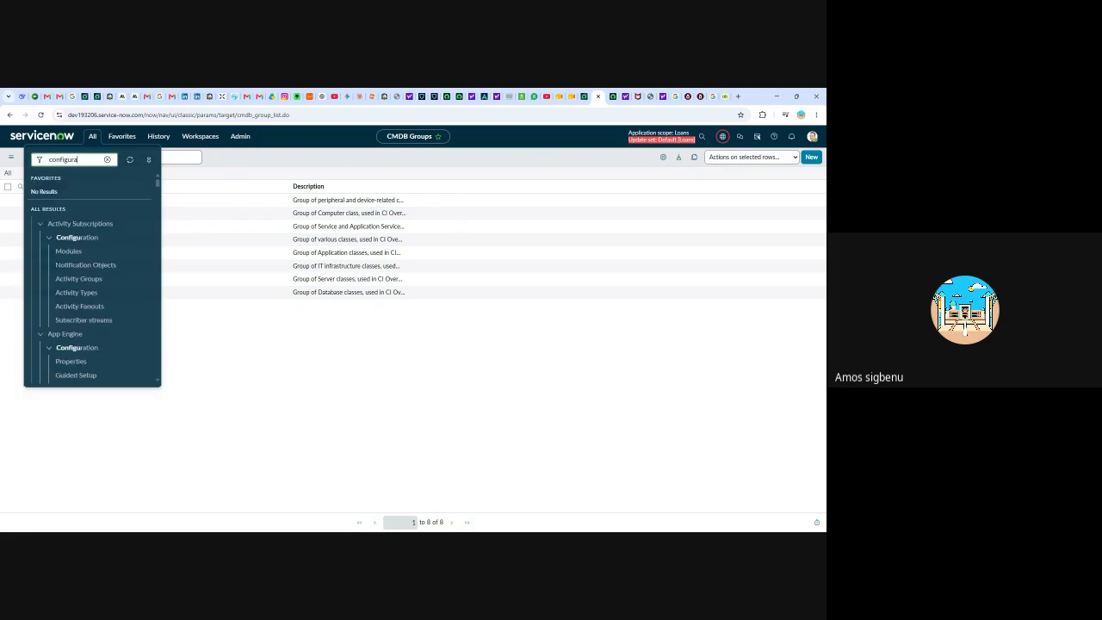
type("tion")
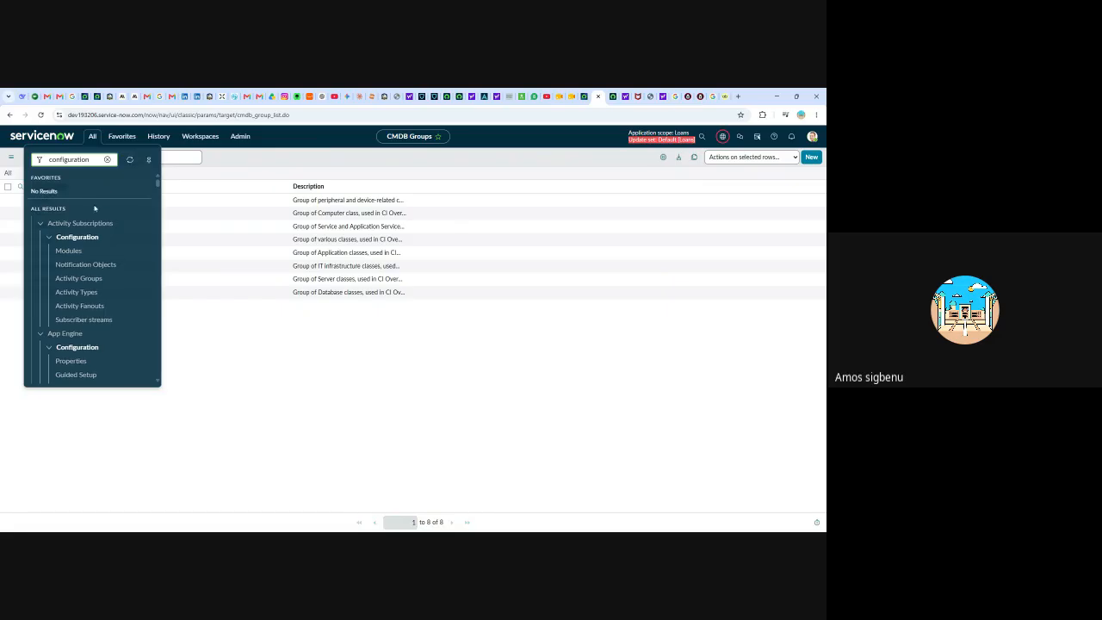
scroll(95, 208, "down", 15)
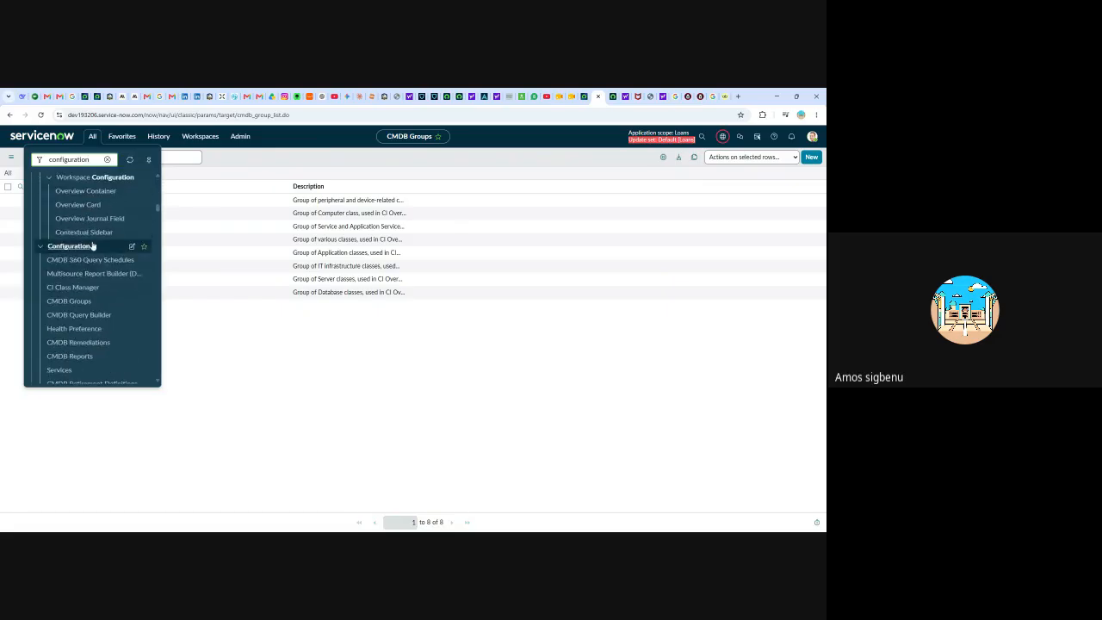
scroll(93, 246, "down", 4)
scroll(93, 246, "up", 2)
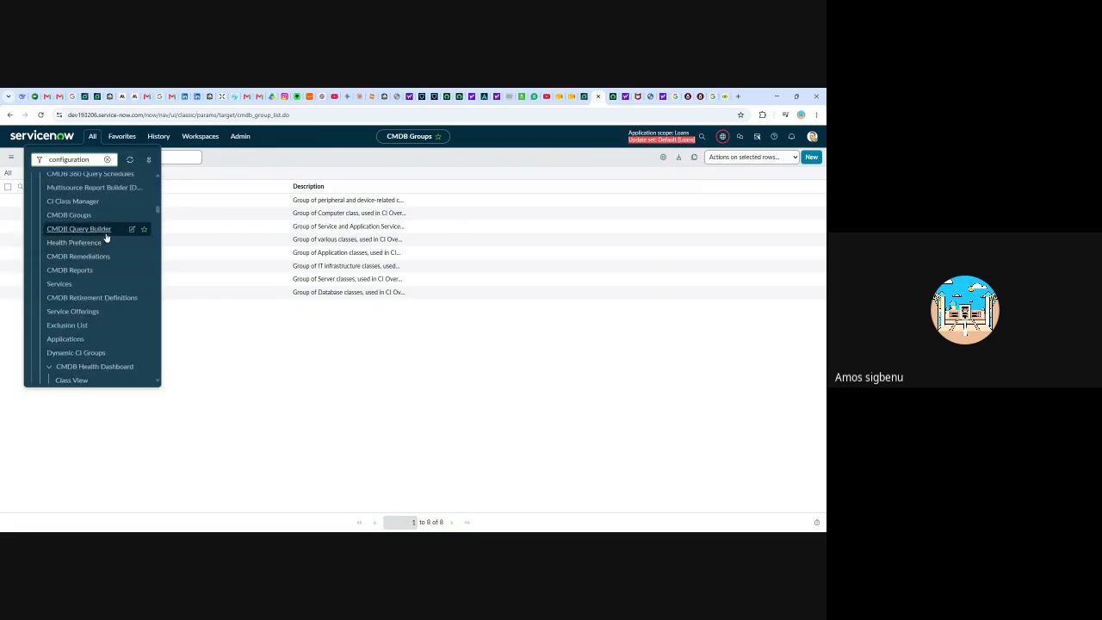
scroll(105, 241, "up", 3)
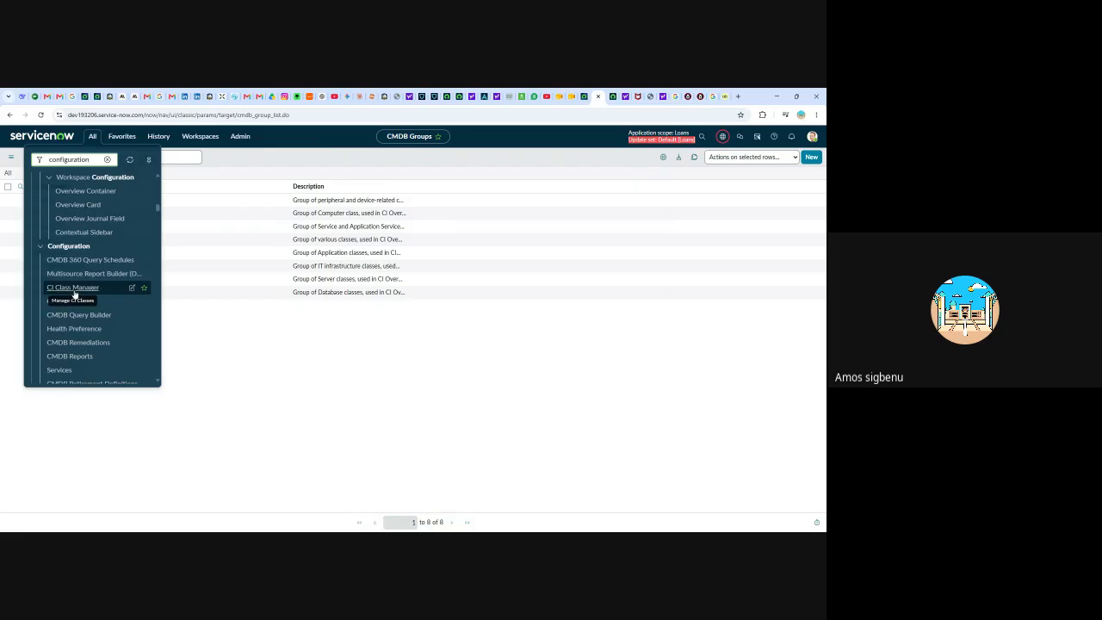
left_click(74, 291)
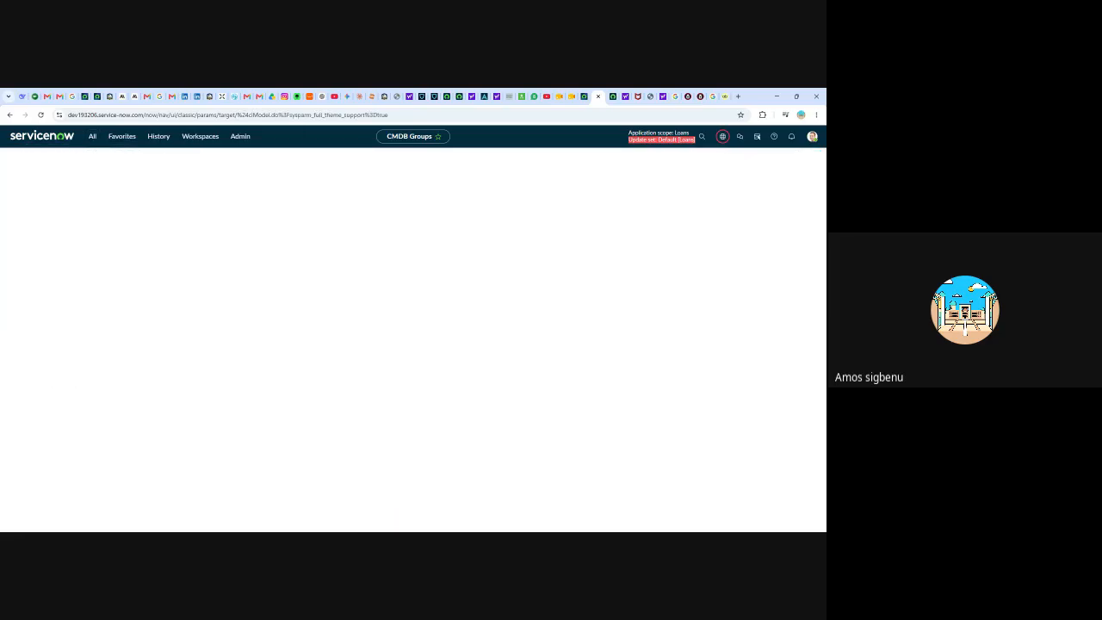
Step: Open the CI class hierarchy and look through the classes under Configuration Item
left_click(28, 180)
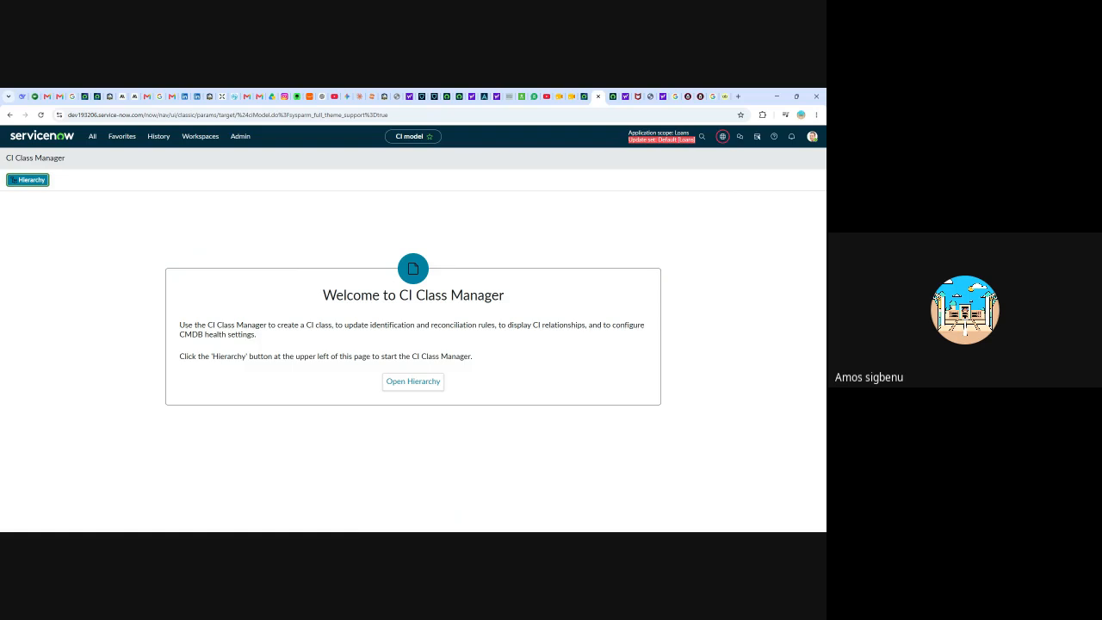
left_click(414, 384)
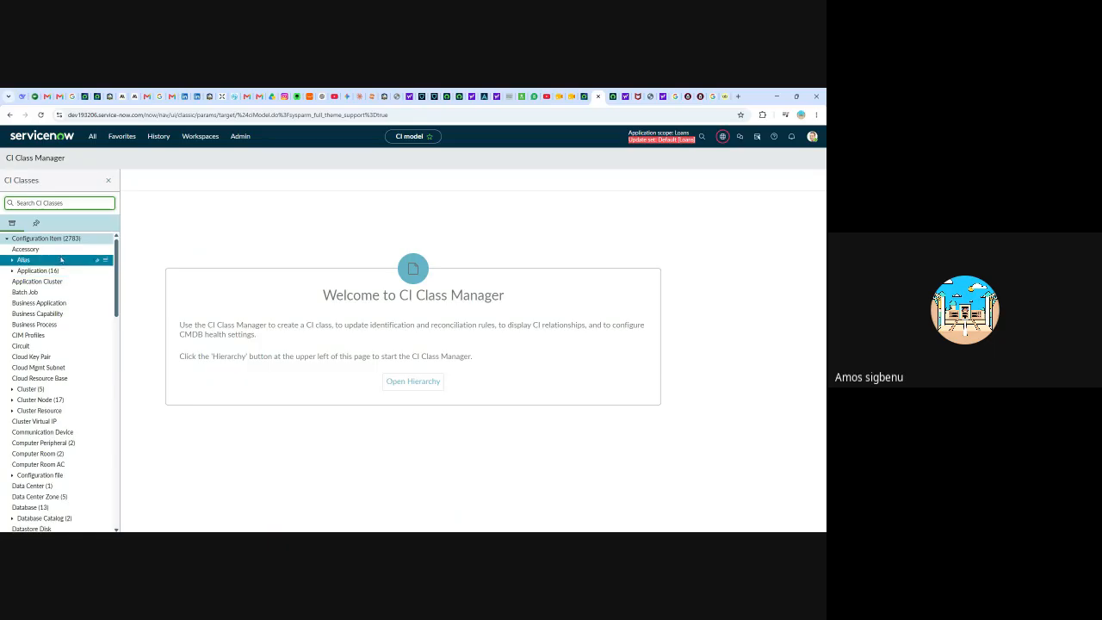
scroll(62, 259, "down", 10)
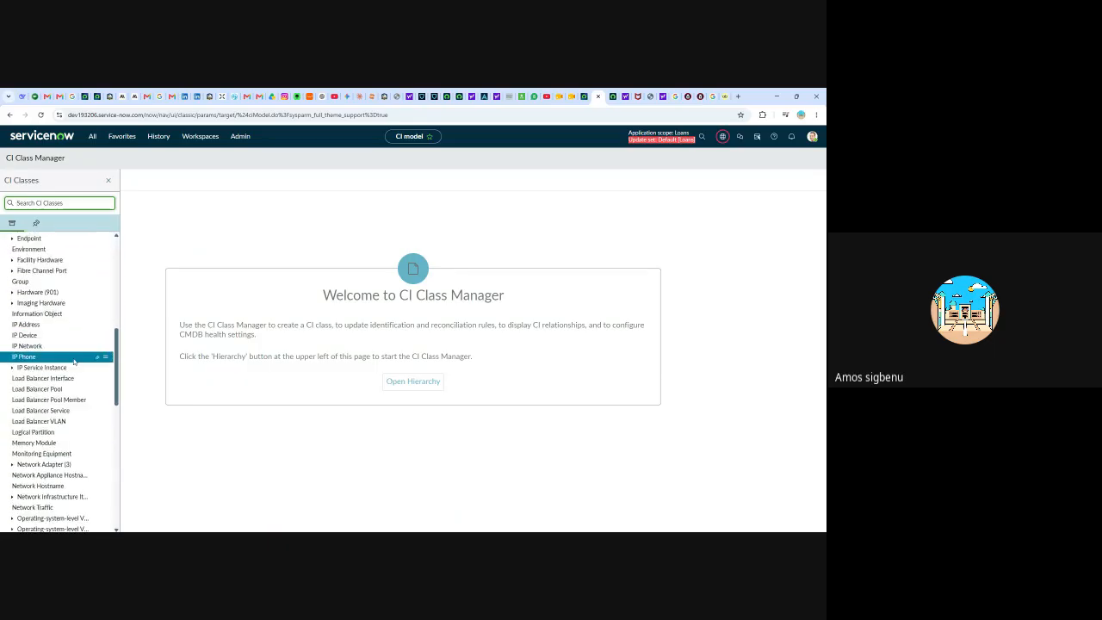
scroll(74, 363, "down", 4)
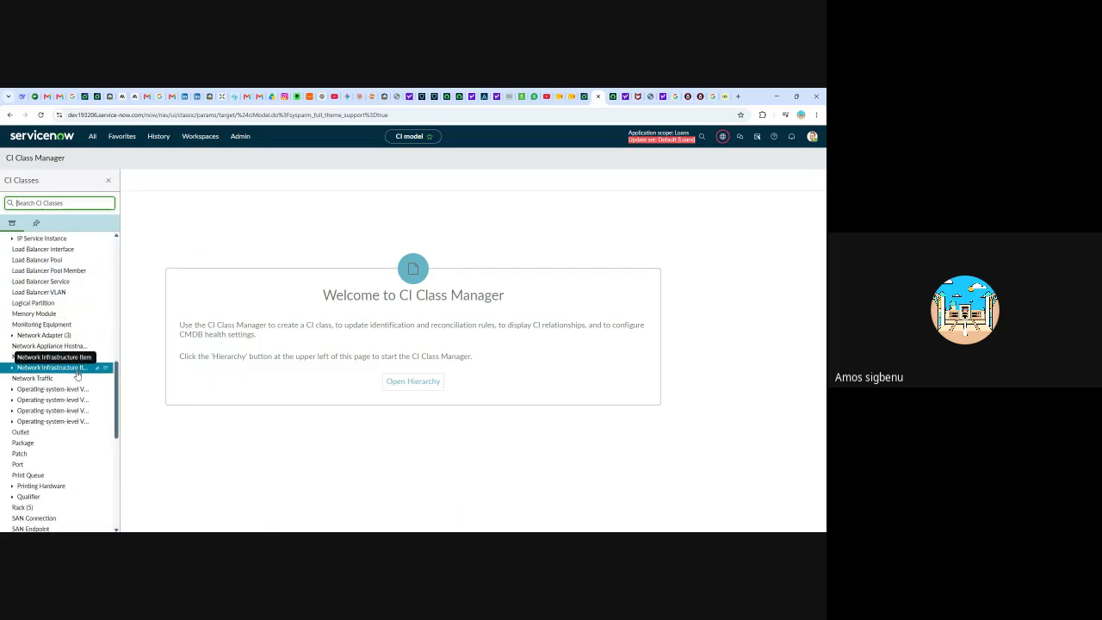
scroll(77, 373, "up", 14)
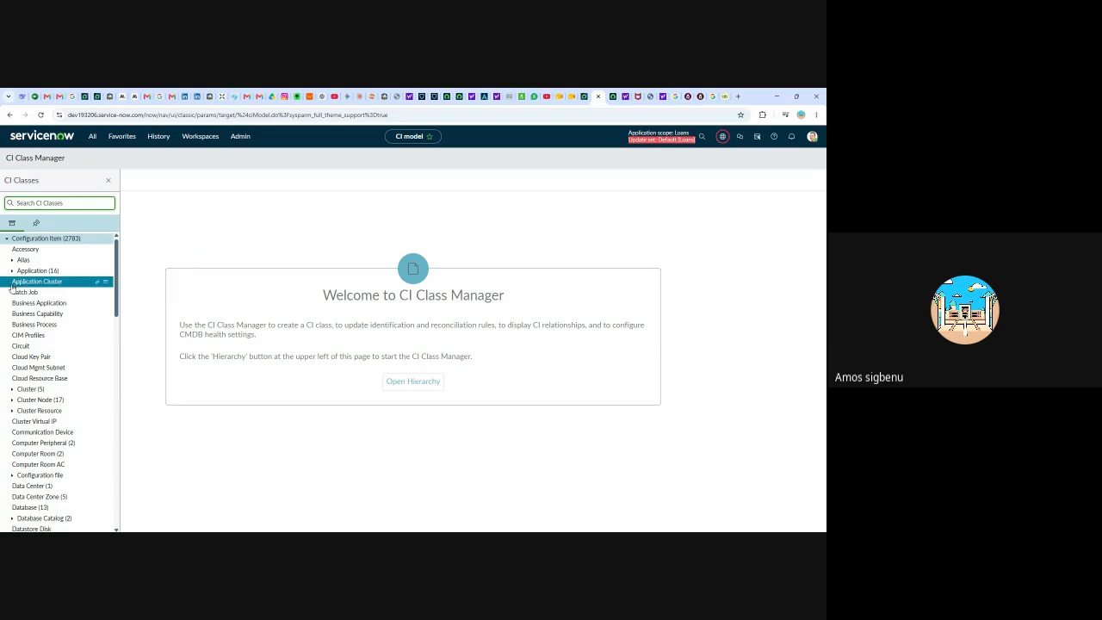
scroll(38, 292, "down", 3)
scroll(38, 298, "down", 2)
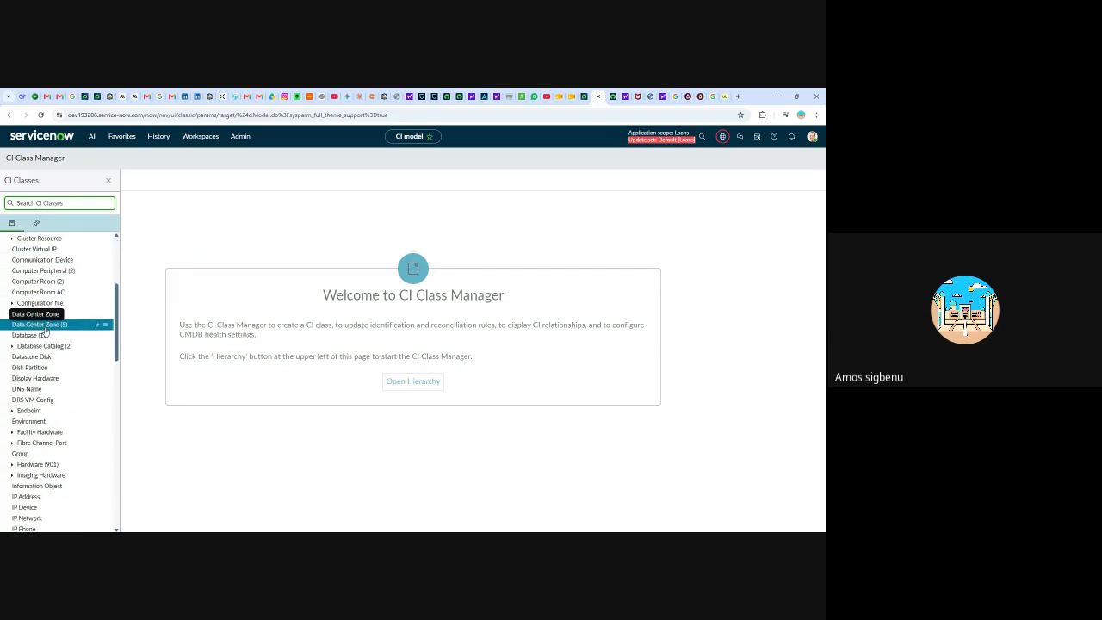
scroll(48, 334, "up", 5)
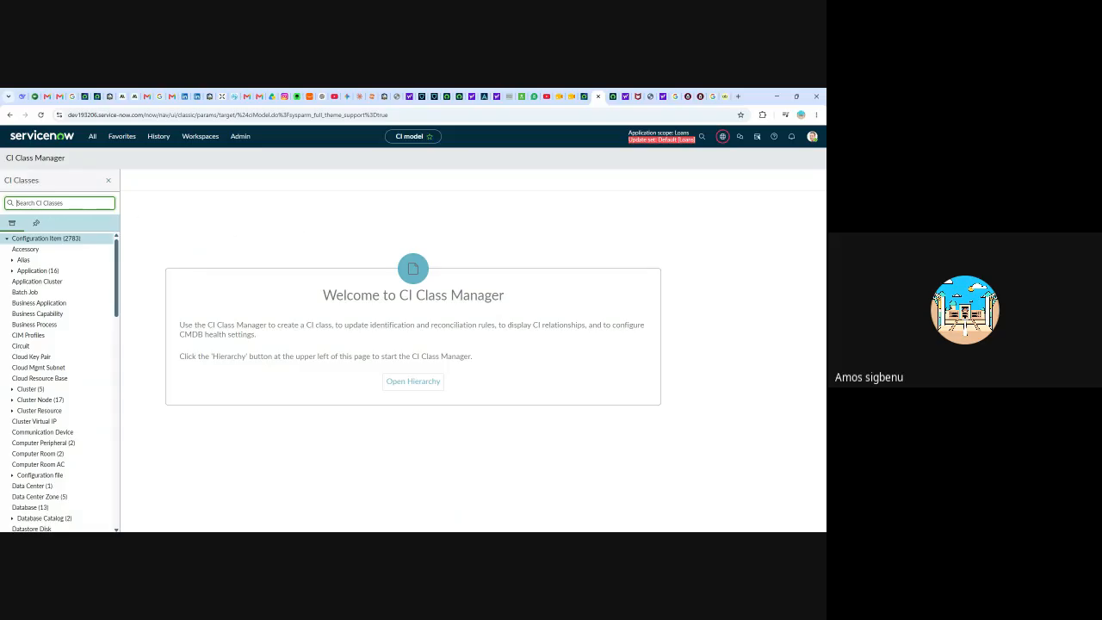
Step: Search the CI classes for Hardware and open the Hardware class's Basic Info
type("Nardware")
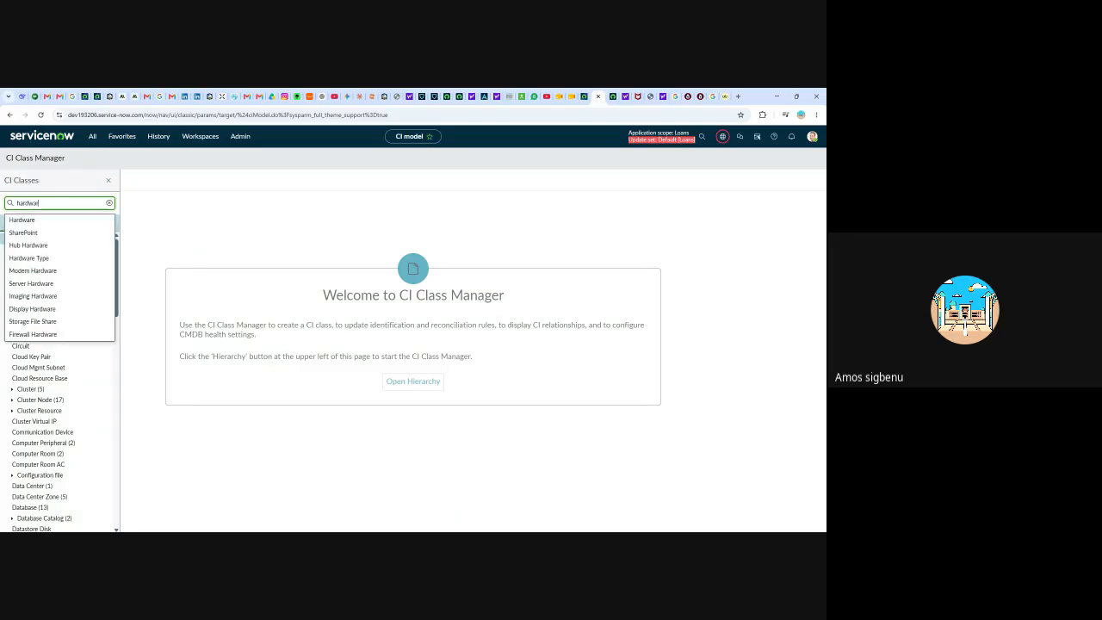
left_click(35, 220)
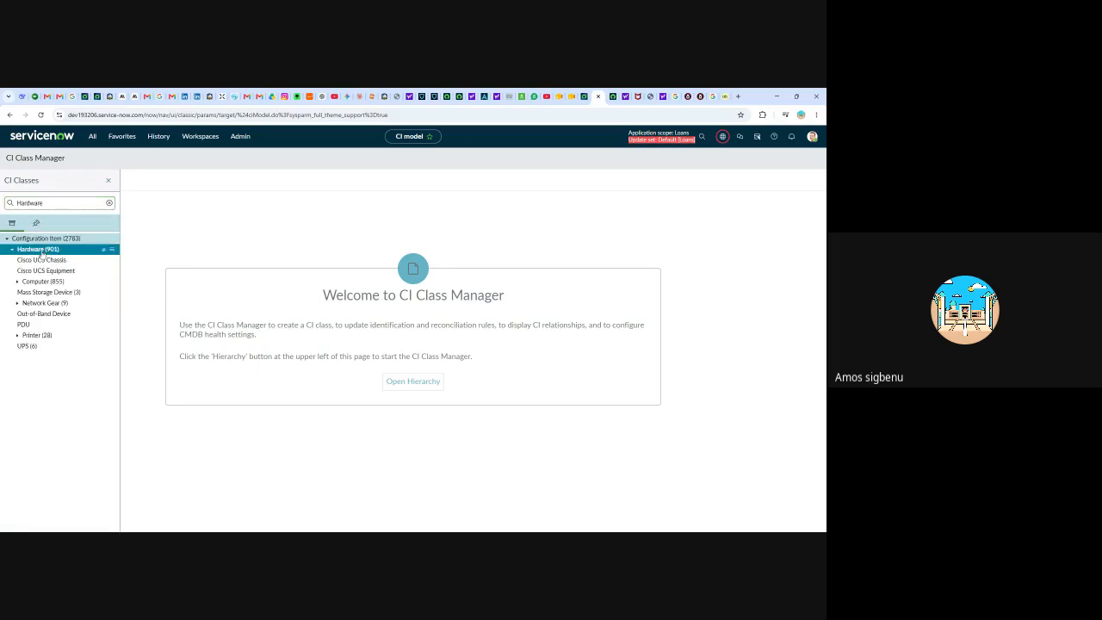
left_click(43, 251)
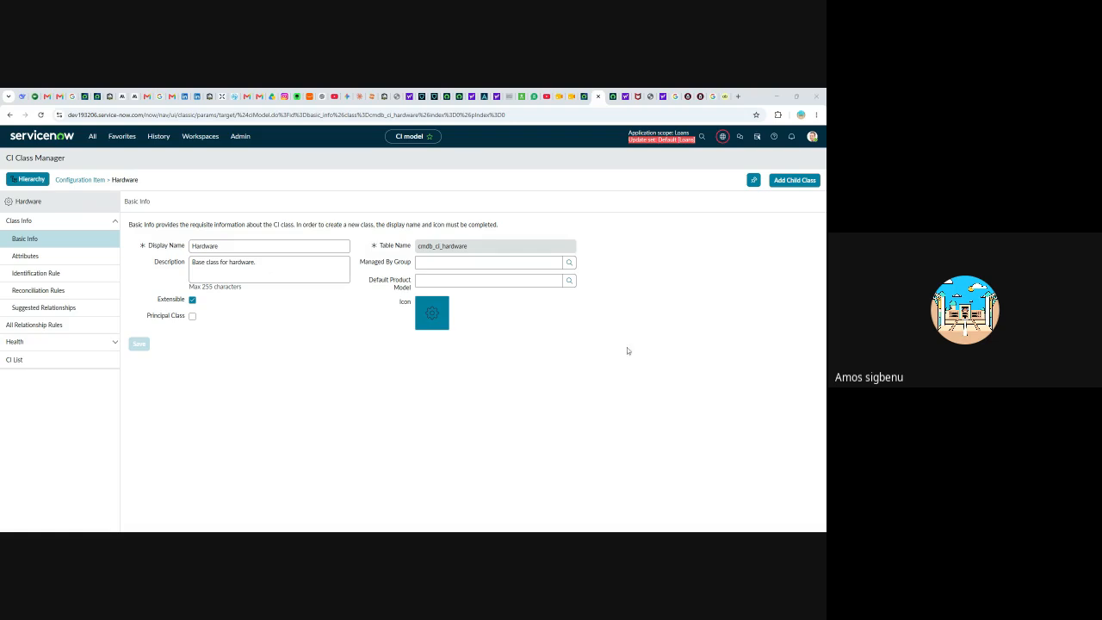
left_click(172, 96)
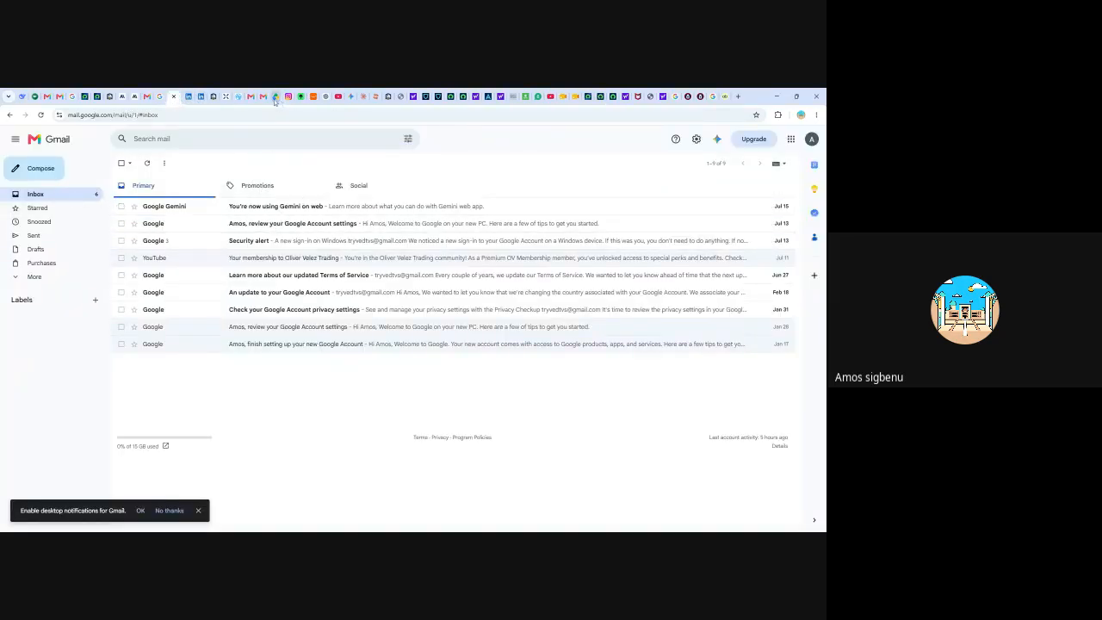
left_click(277, 97)
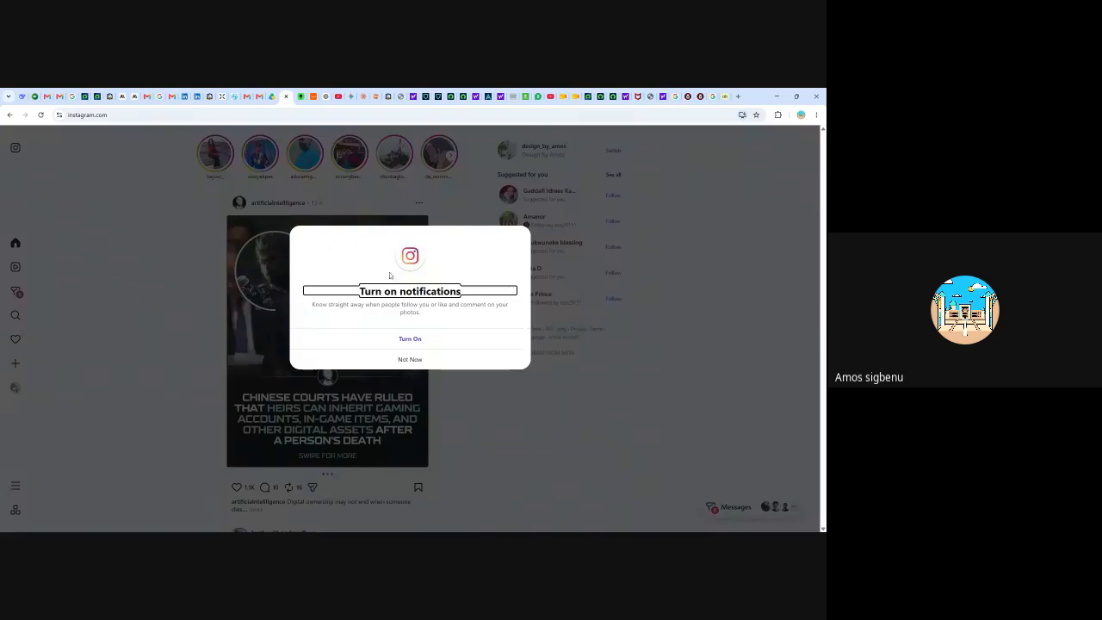
left_click(590, 97)
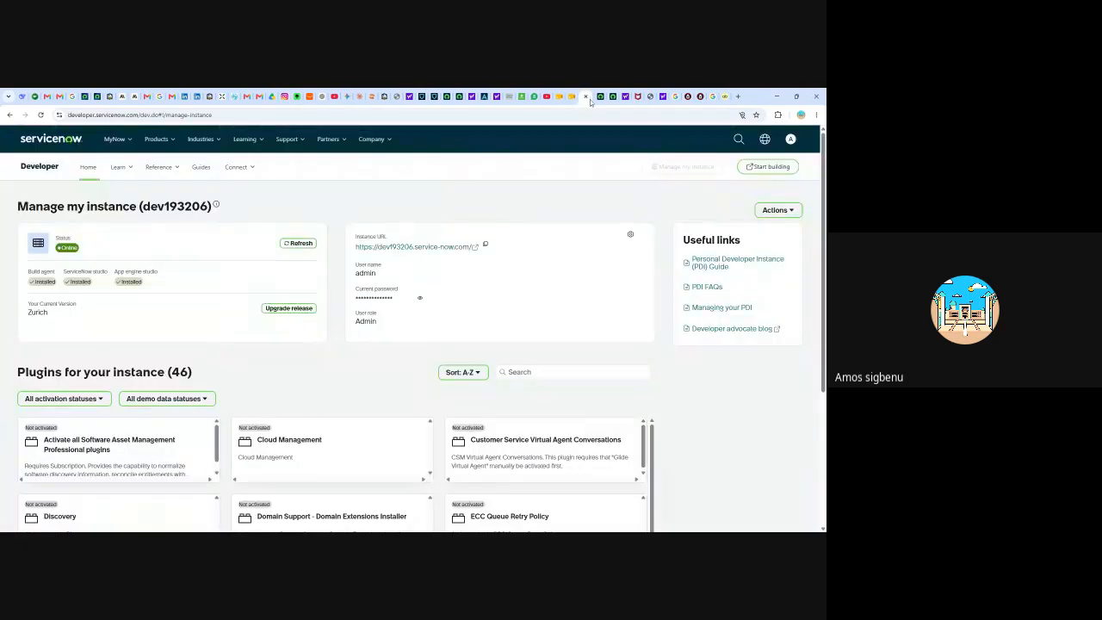
left_click(600, 97)
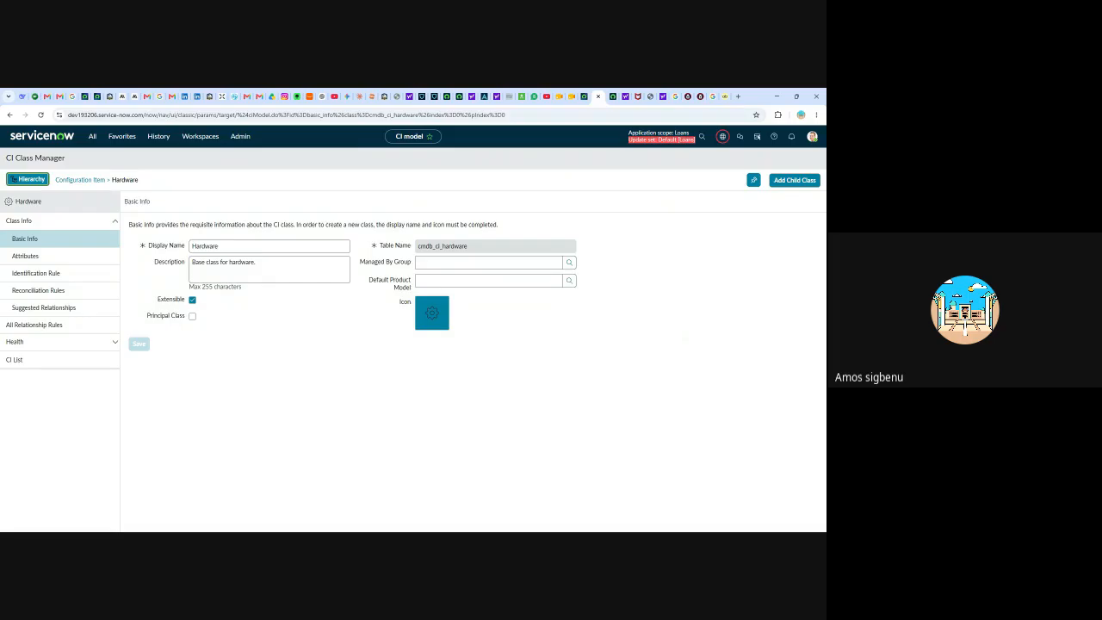
key("alt+Tab")
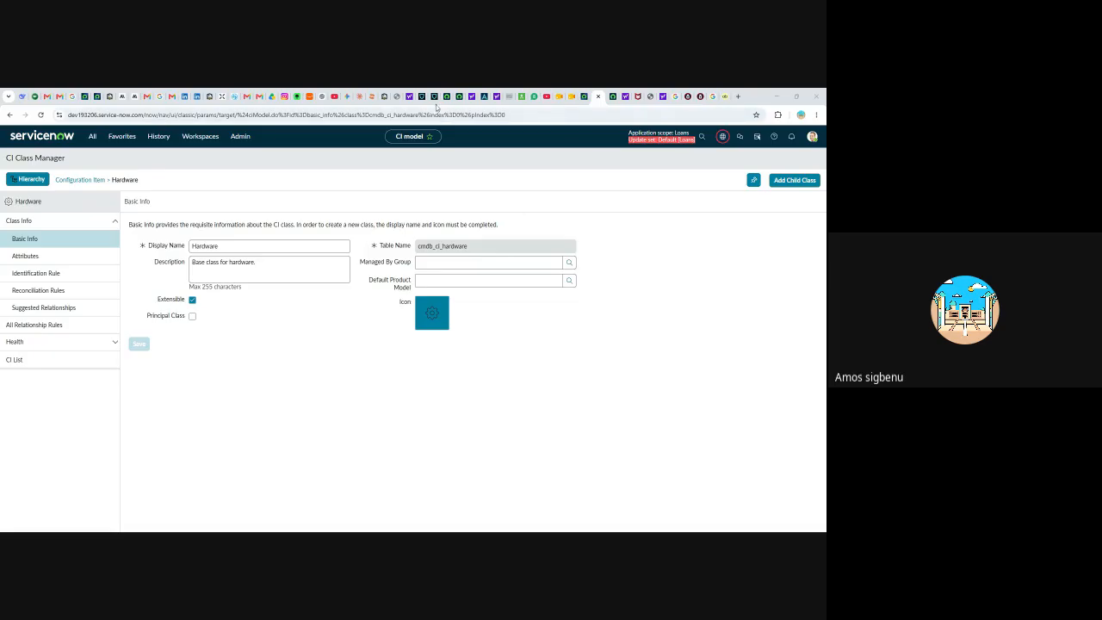
Step: Duplicate the CI Class Manager browser tab and open a new incident form there by filtering the navigator by incident
left_click(593, 101)
left_click(611, 162)
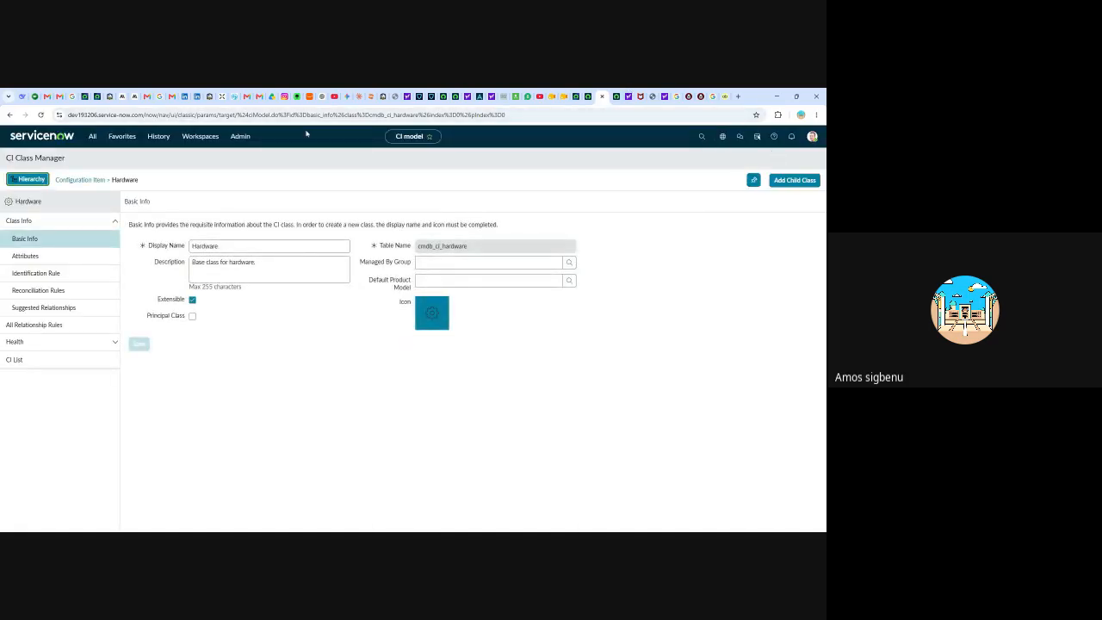
left_click(92, 136)
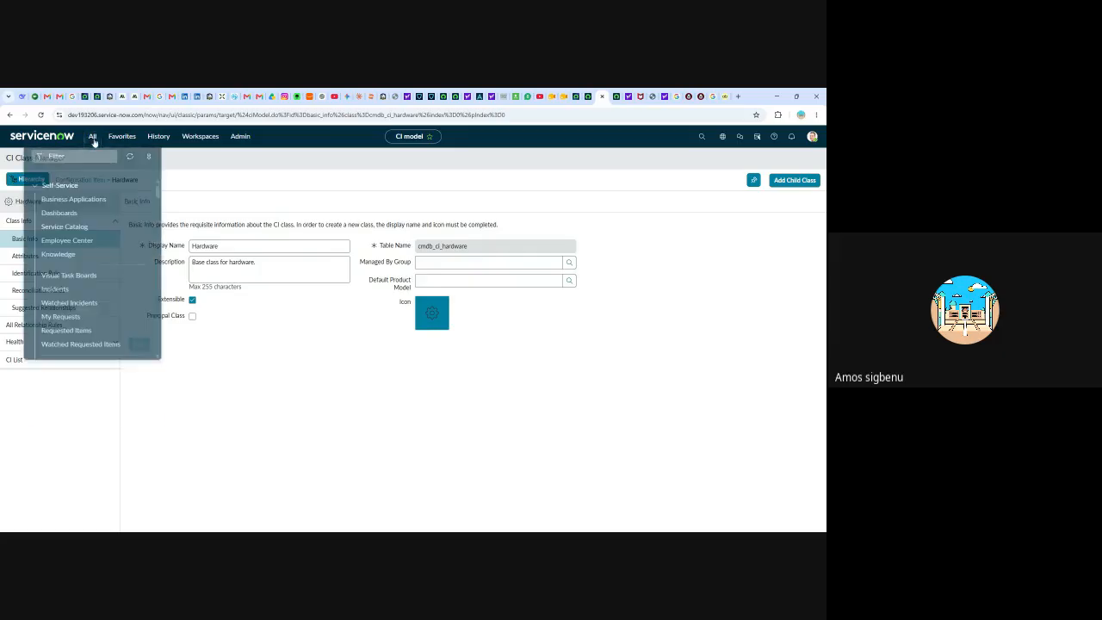
type("ln")
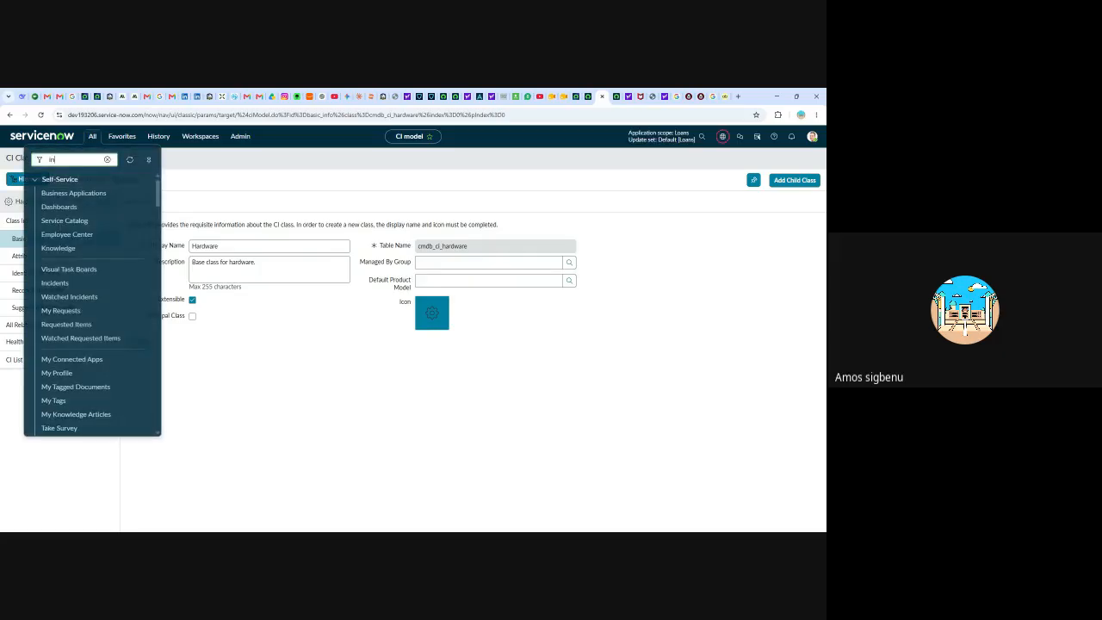
type("cident")
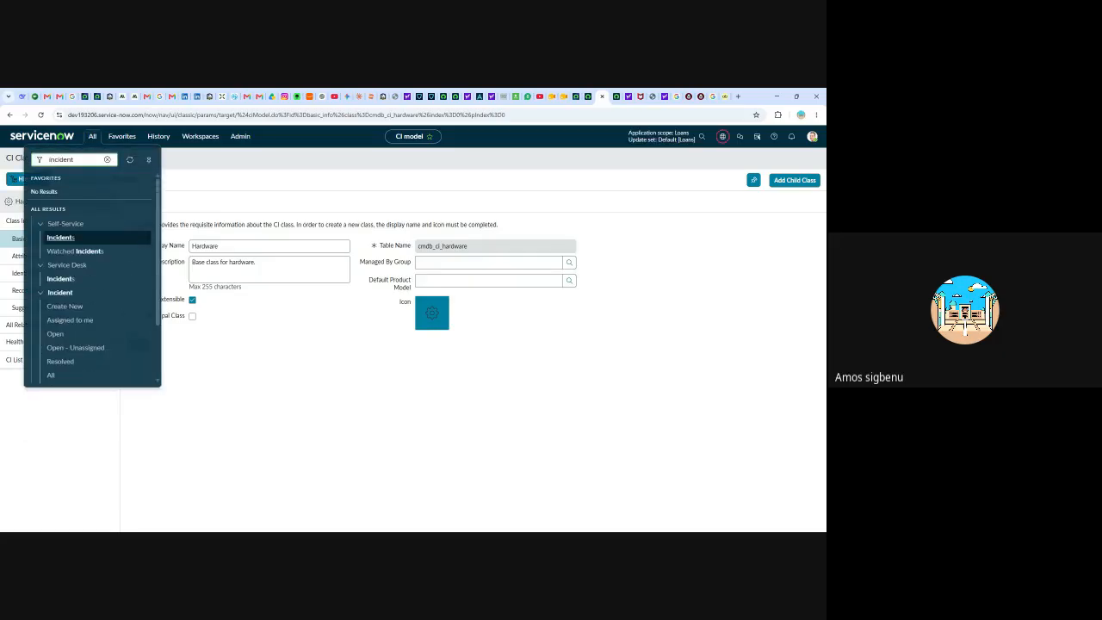
left_click(66, 307)
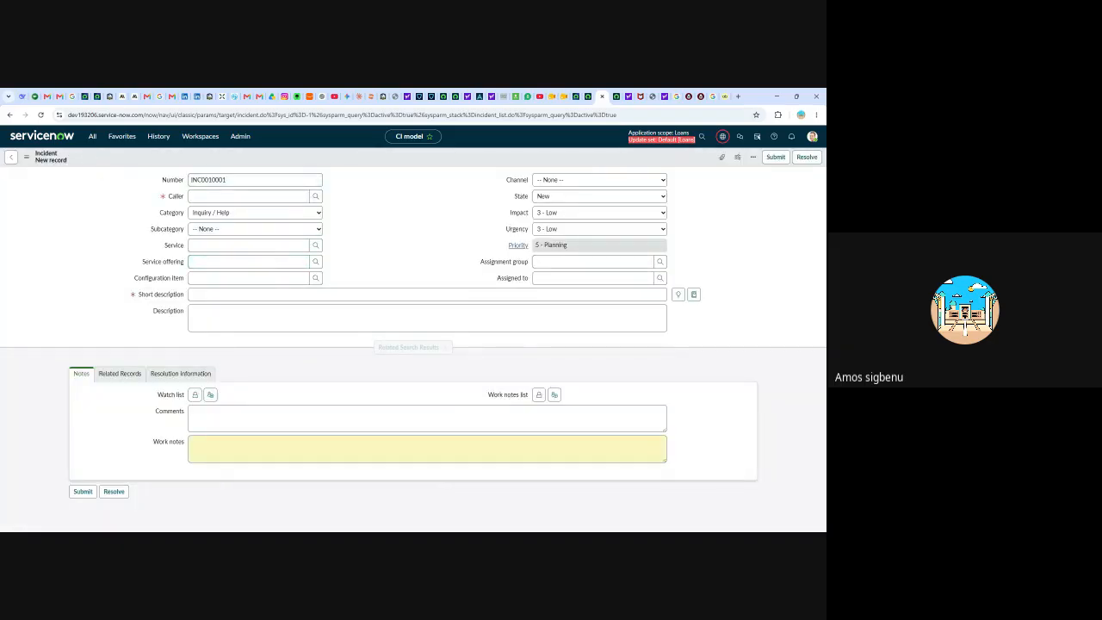
Step: Look up the new incident's Configuration item and select *DAVID-IBM
left_click(258, 277)
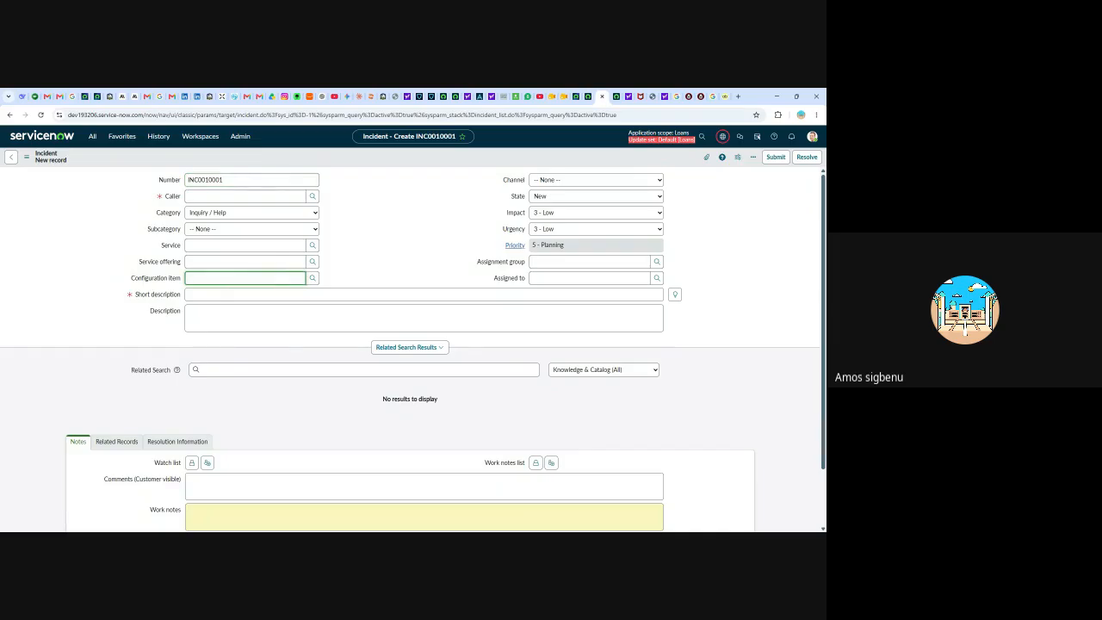
left_click(313, 278)
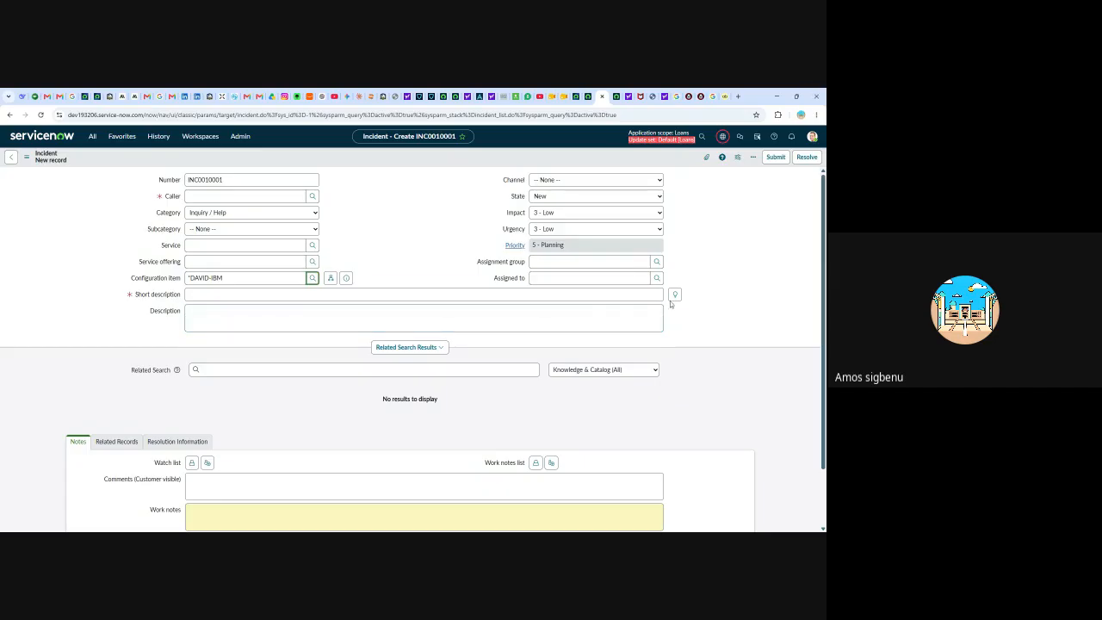
left_click(583, 200)
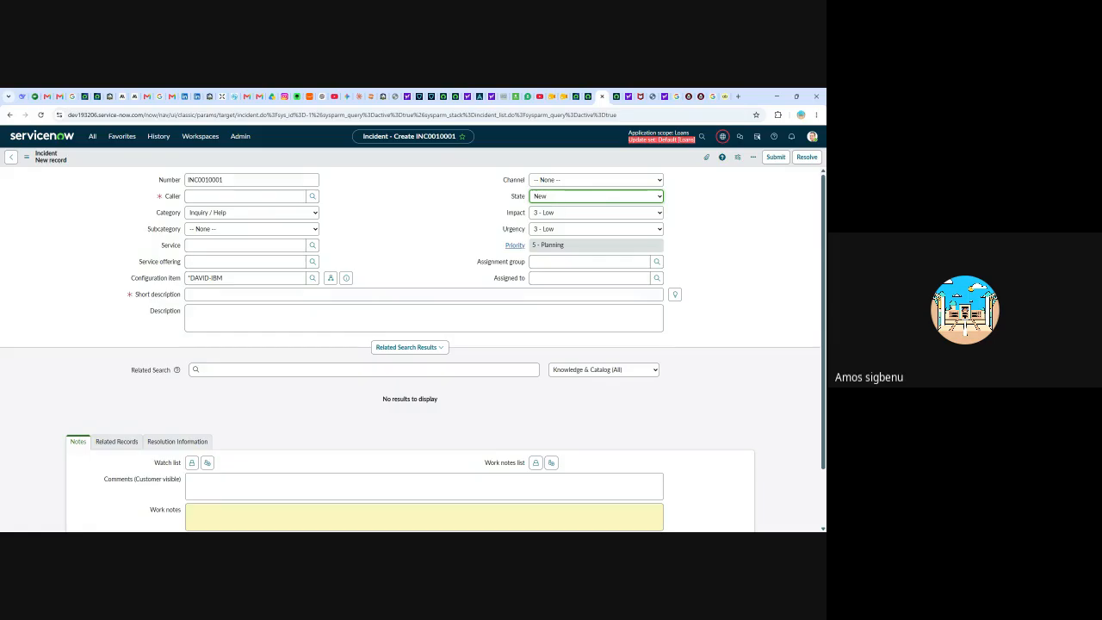
left_click(713, 244)
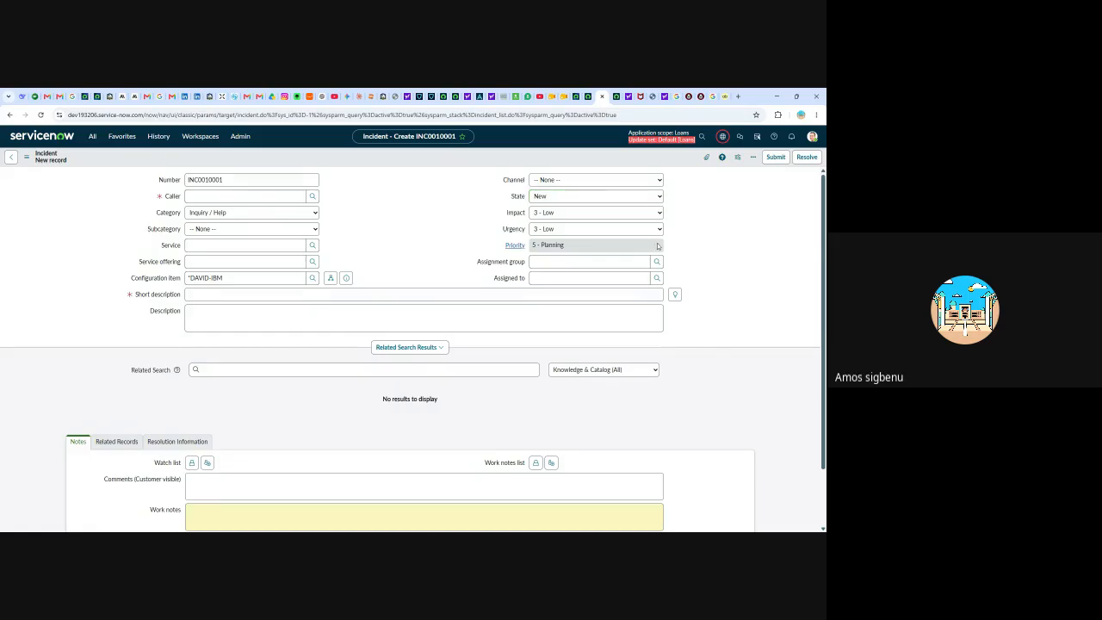
left_click(590, 217)
left_click(615, 97)
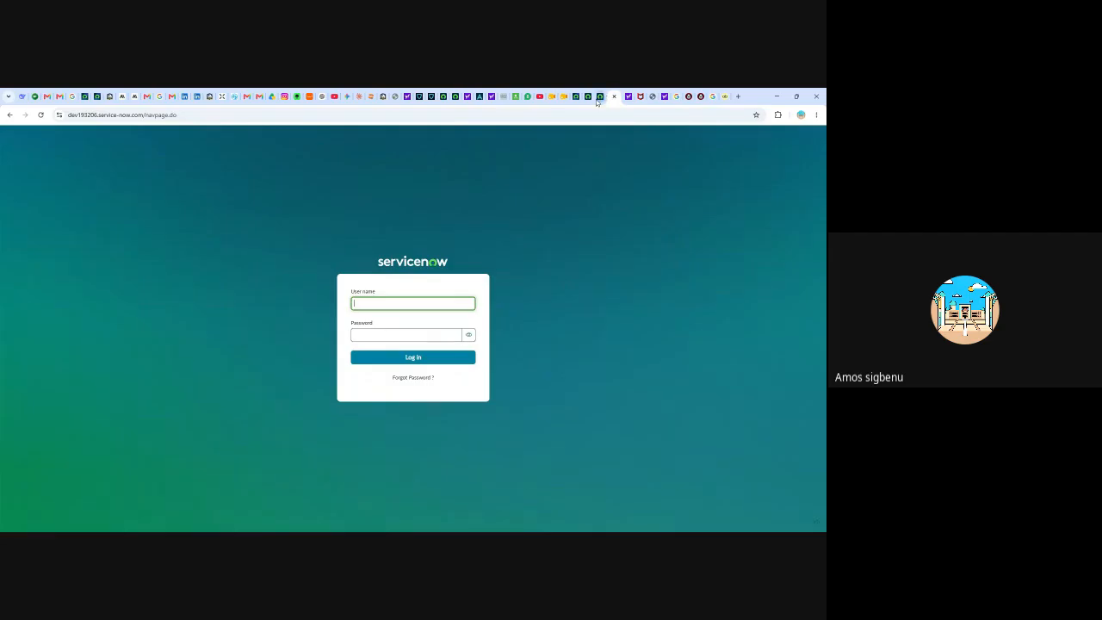
Step: Return to the Hardware class in the CI Class Manager, view the form for adding a child class, and abort the creation
left_click(595, 98)
left_click(586, 100)
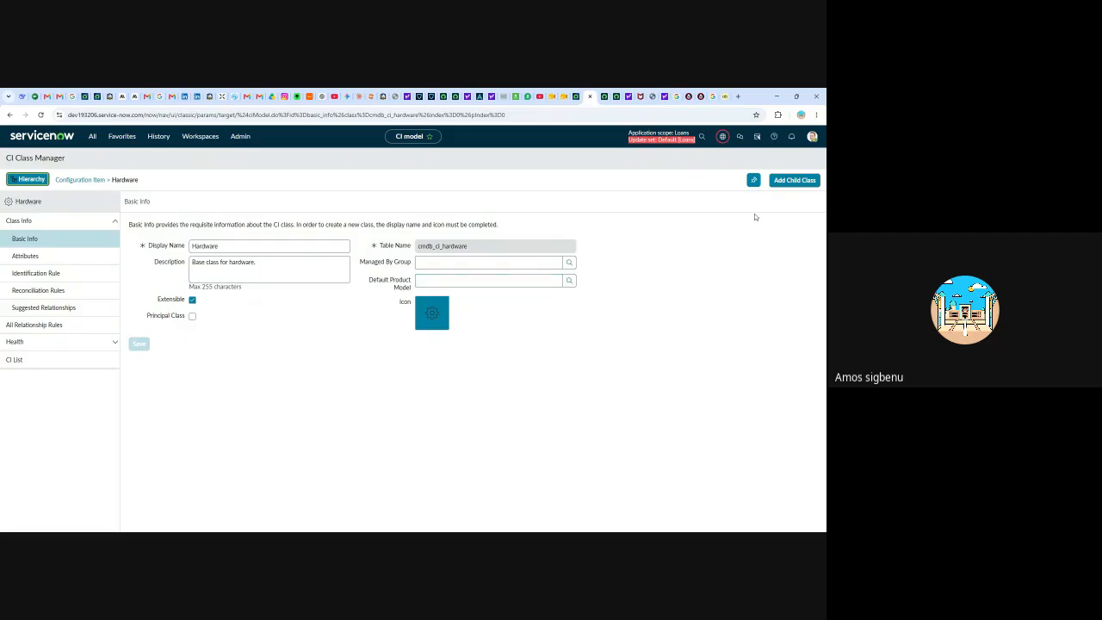
left_click(792, 182)
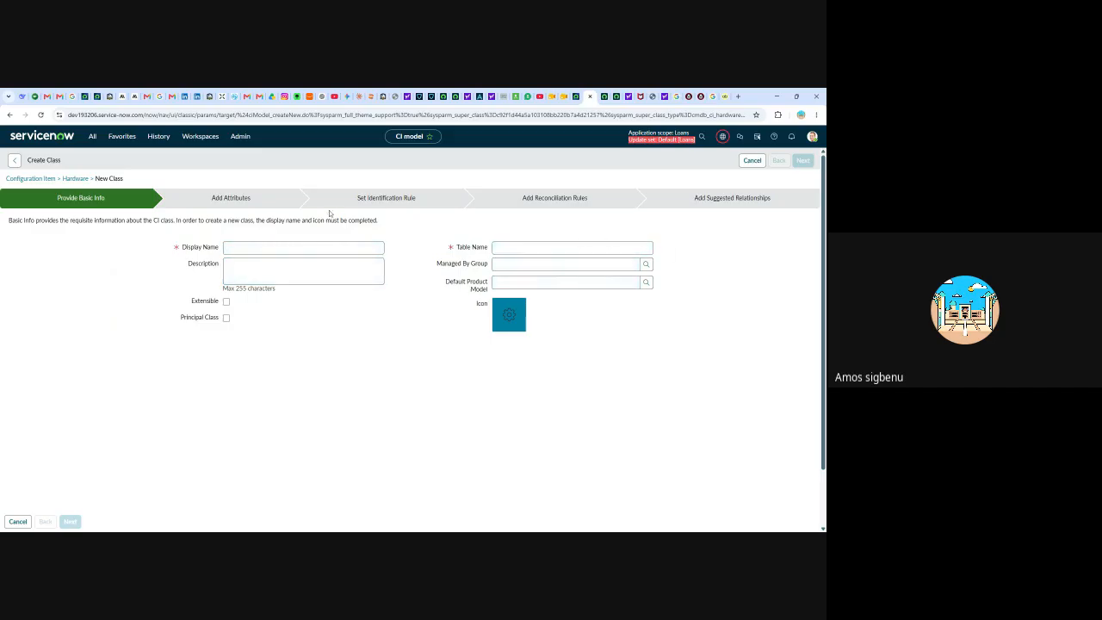
left_click(231, 199)
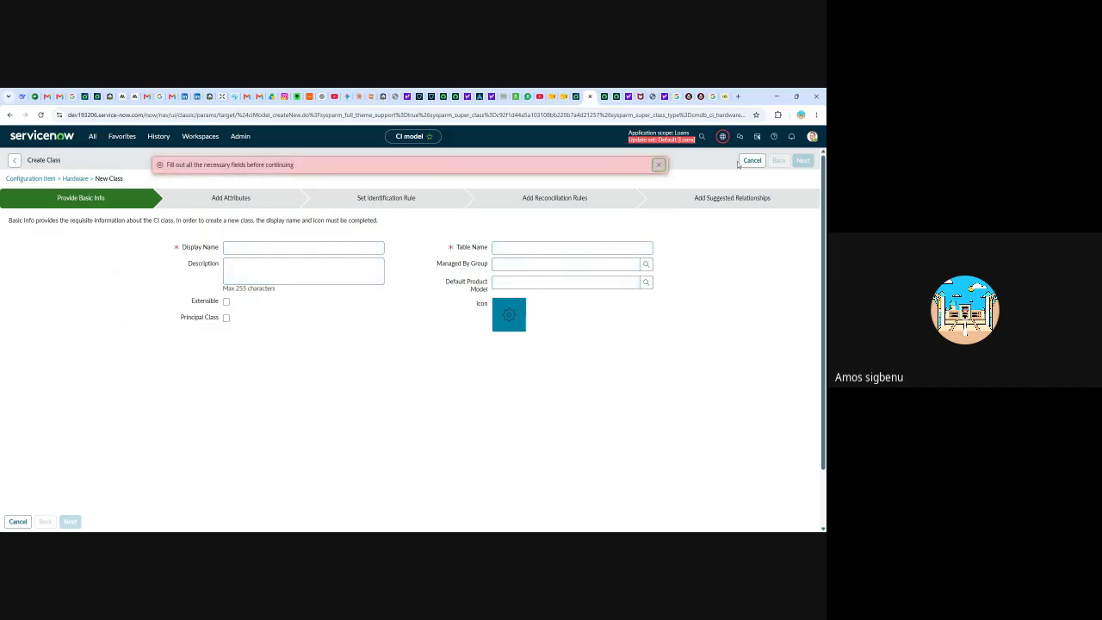
left_click(659, 164)
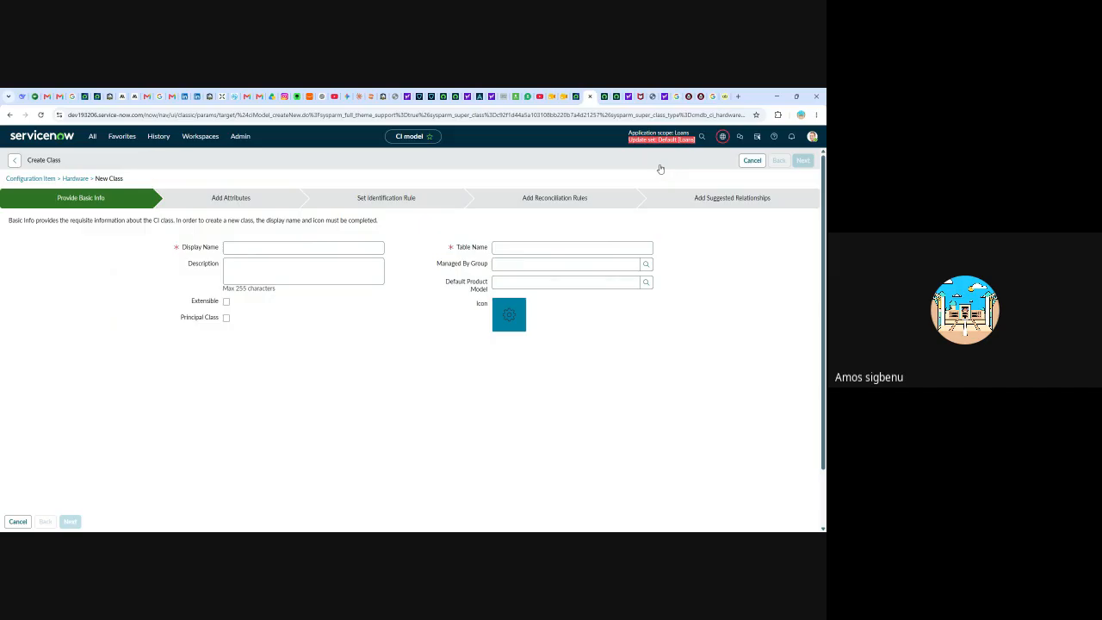
left_click(15, 161)
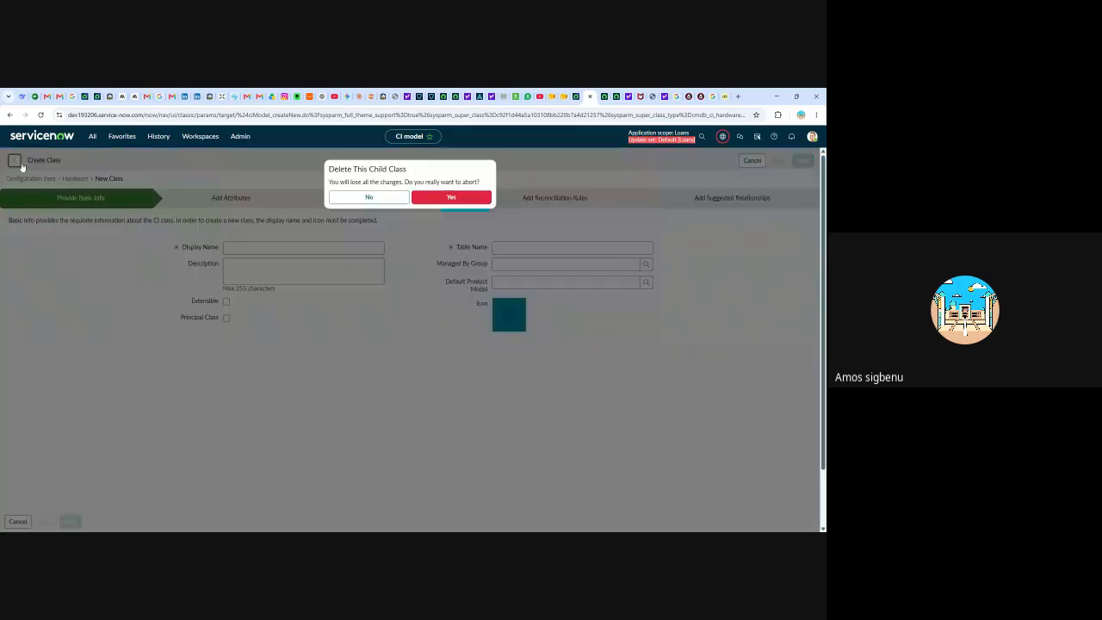
left_click(419, 197)
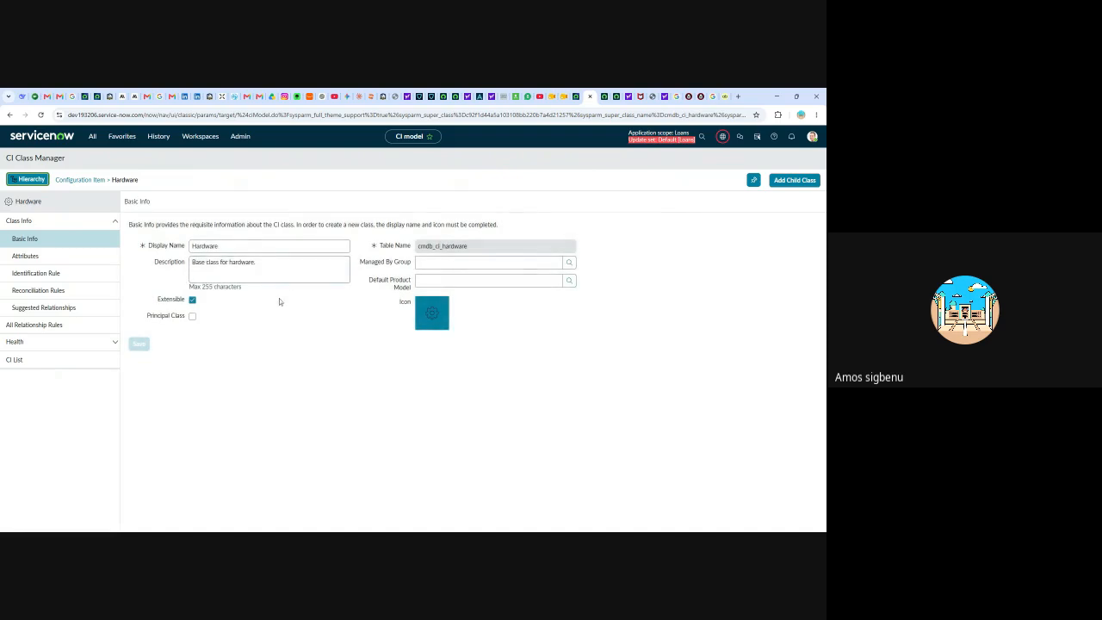
Step: View the Basic Info of the parent Configuration Item class, collapse its Class Info section, and go back to the previous page
left_click(93, 182)
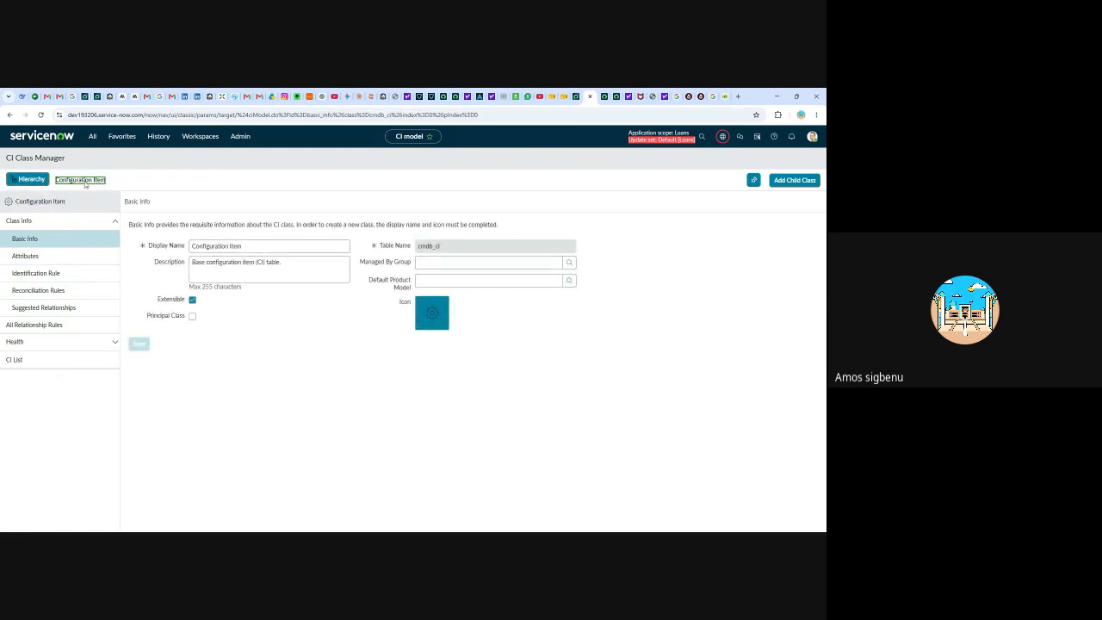
left_click(24, 221)
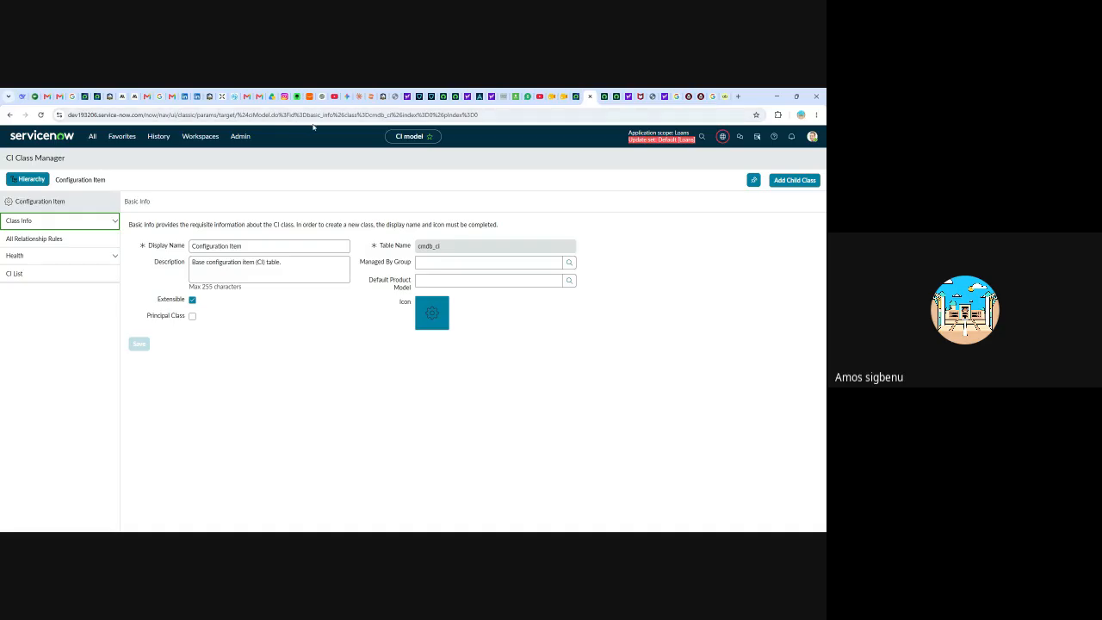
left_click(9, 115)
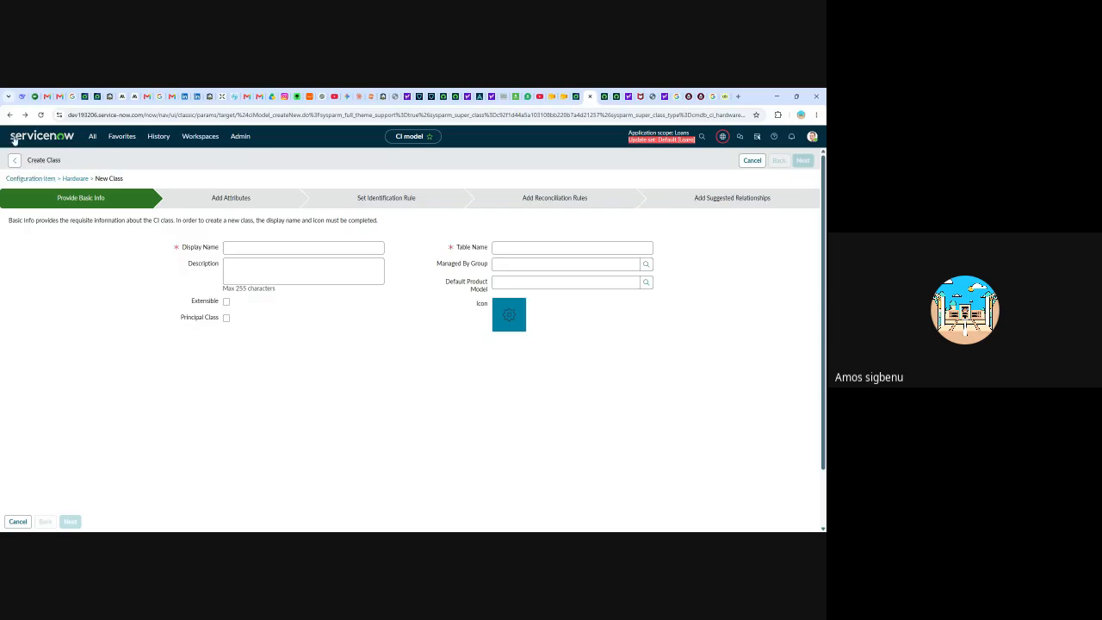
Step: Open the full Configuration Items list of the cmdb_ci table through the navigator filter
left_click(93, 138)
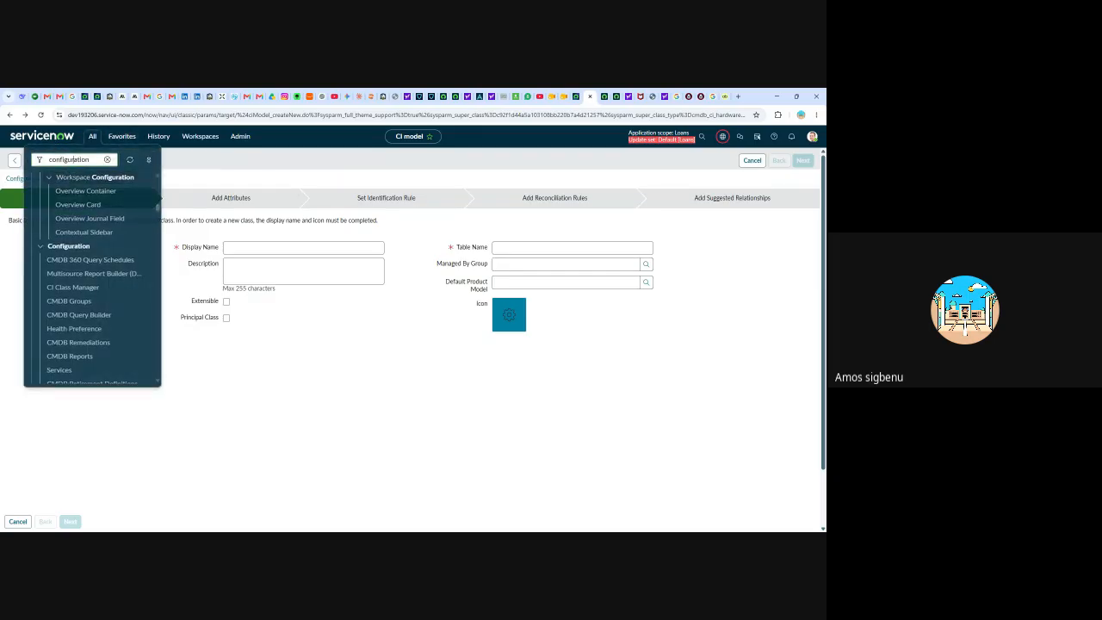
left_click_drag(88, 159, 16, 161)
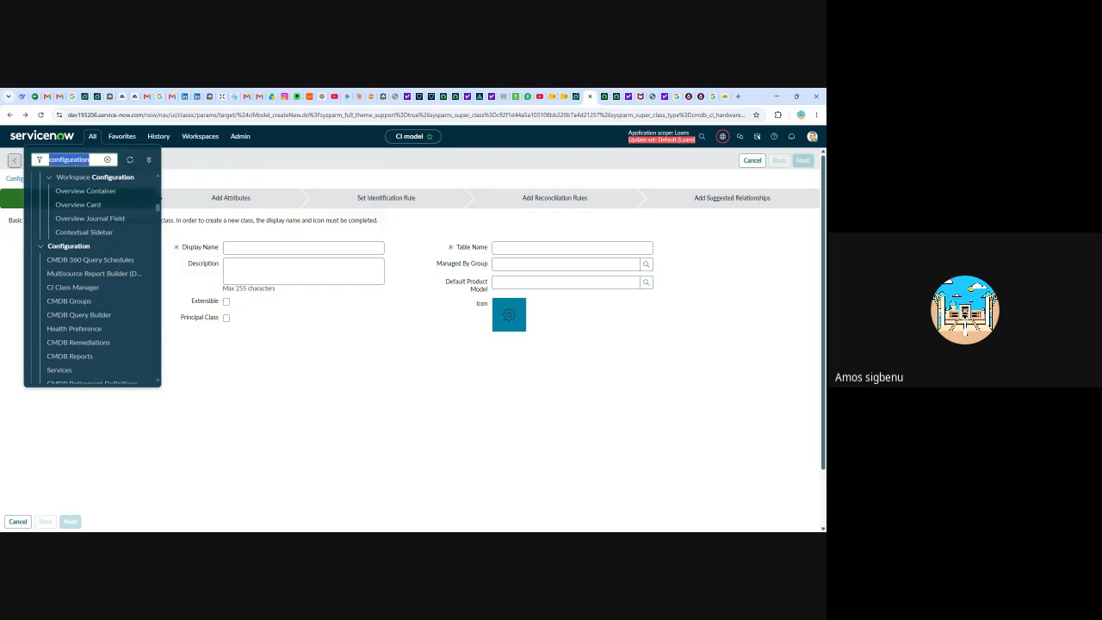
type("cmd")
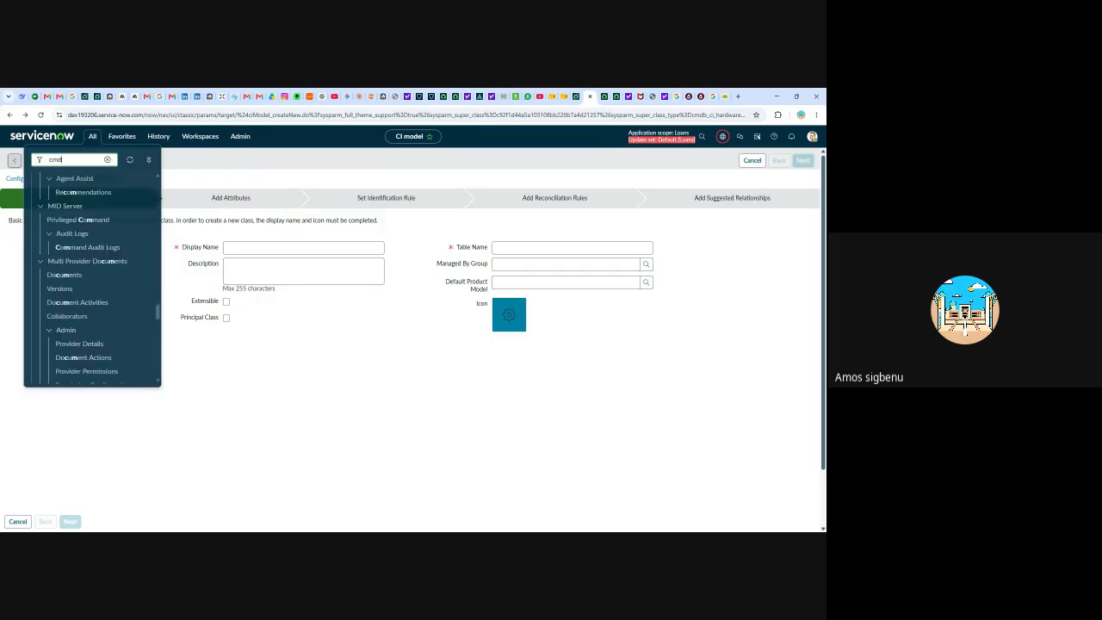
type("b_ci_LIST.")
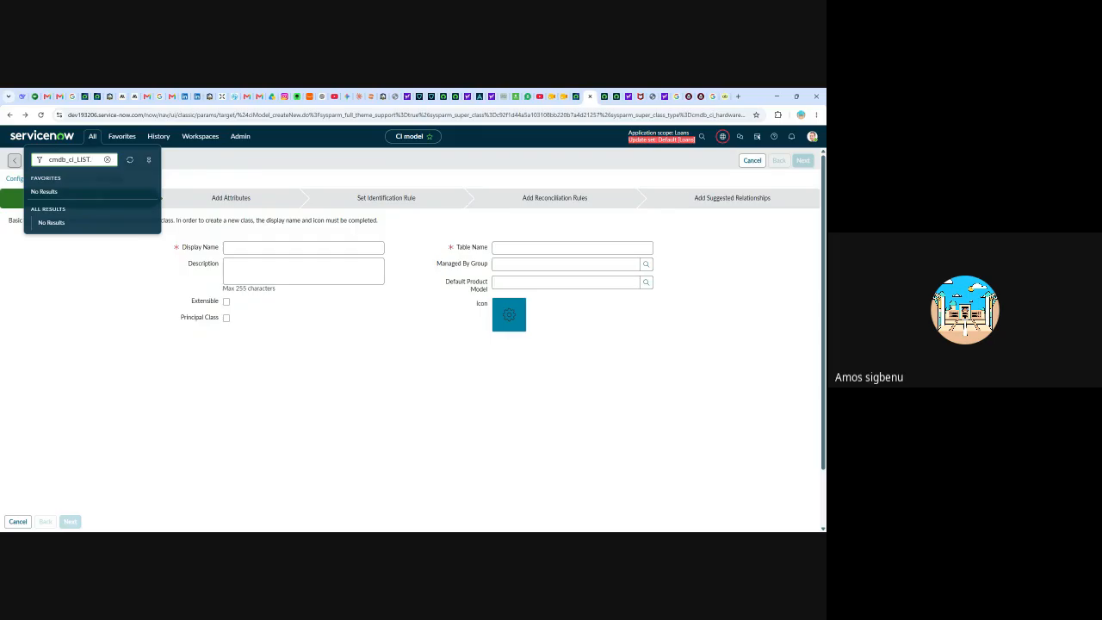
key("Return")
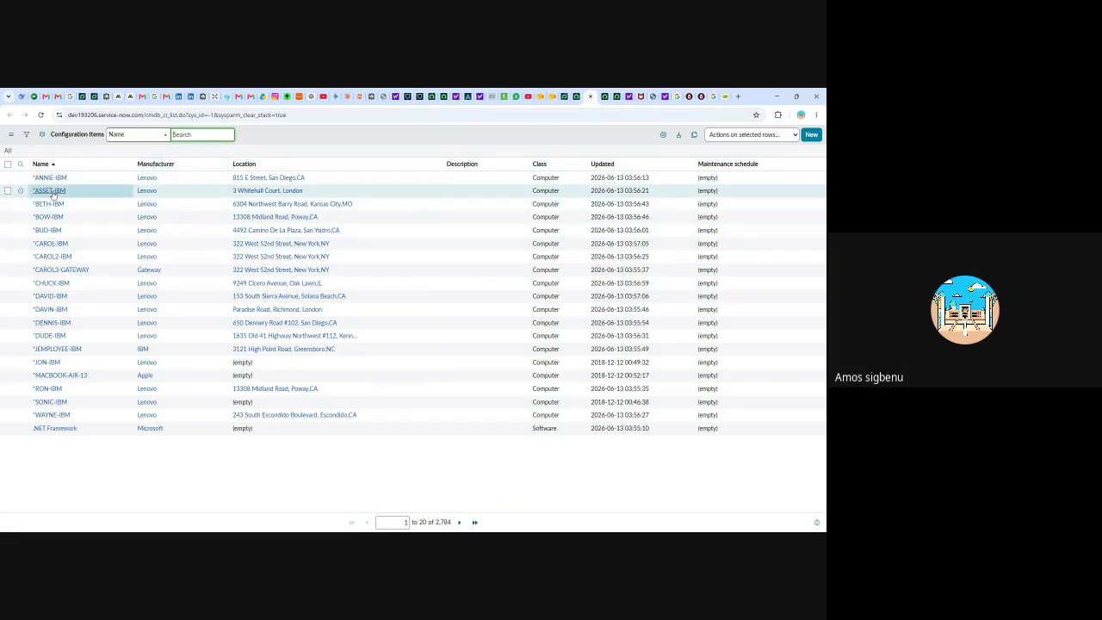
Step: Open the *ASSET-IBM computer record, review its configuration fields and related lists, and leave the Configuration Items list
left_click(50, 190)
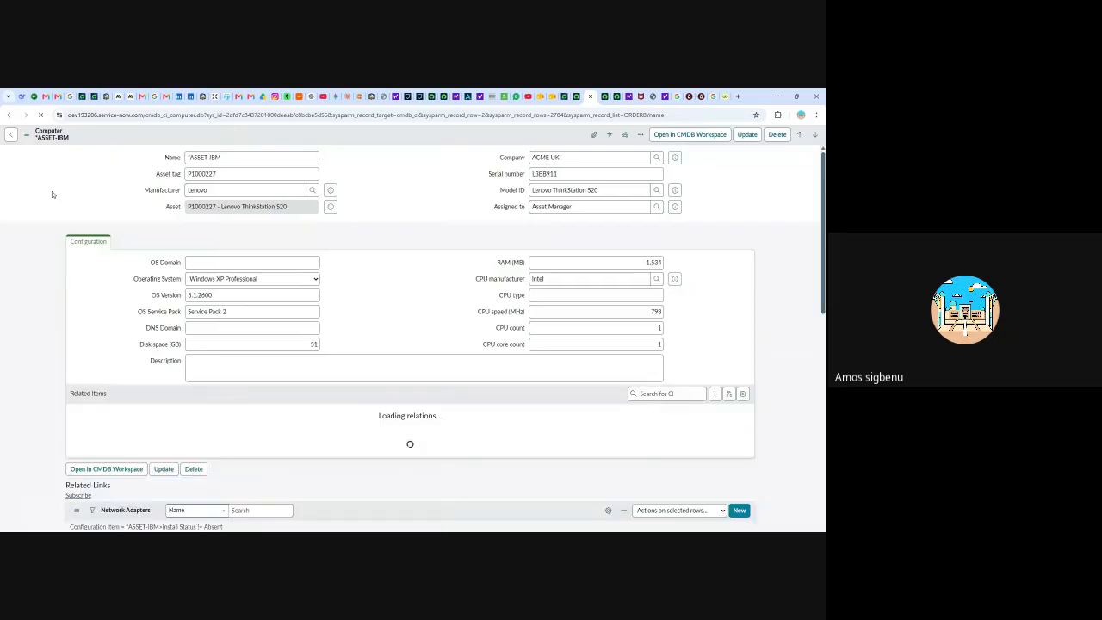
scroll(52, 191, "down", 1)
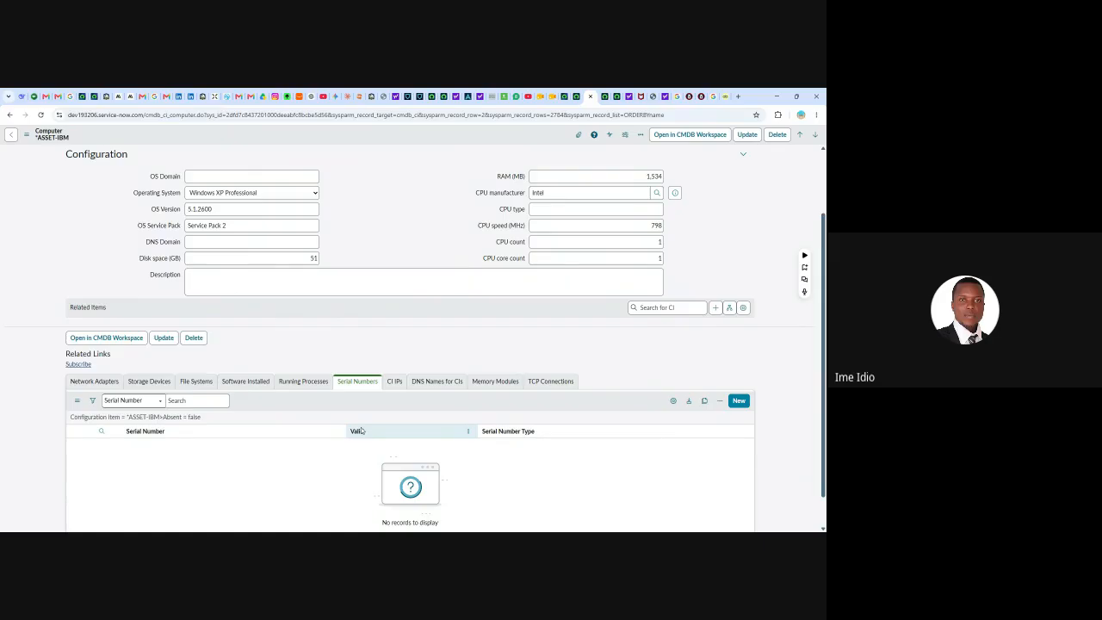
scroll(361, 430, "up", 1)
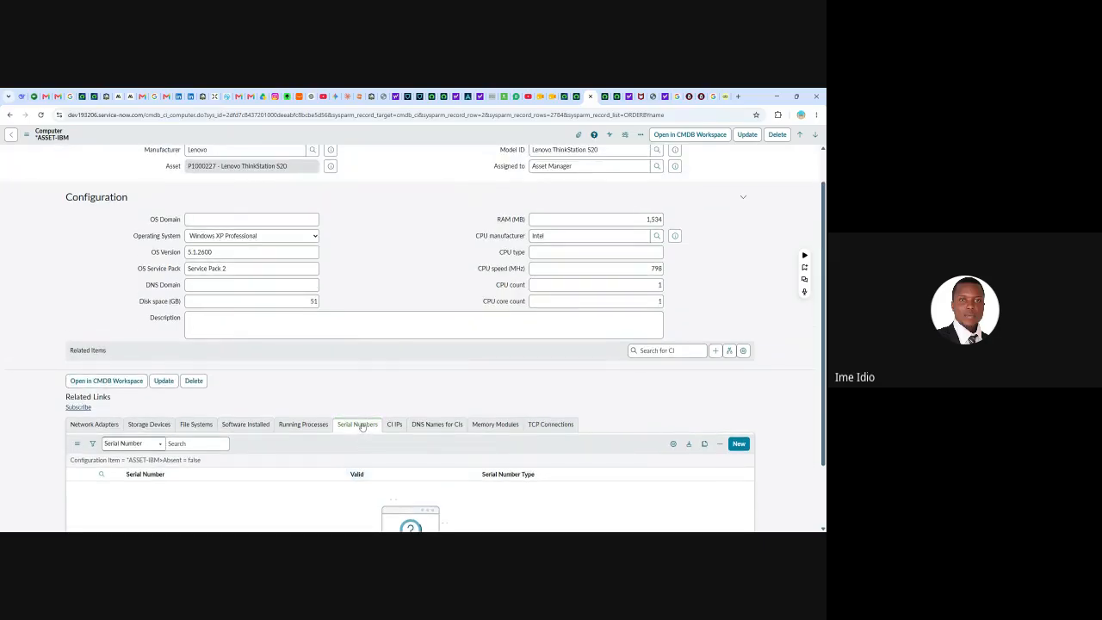
scroll(363, 426, "up", 1)
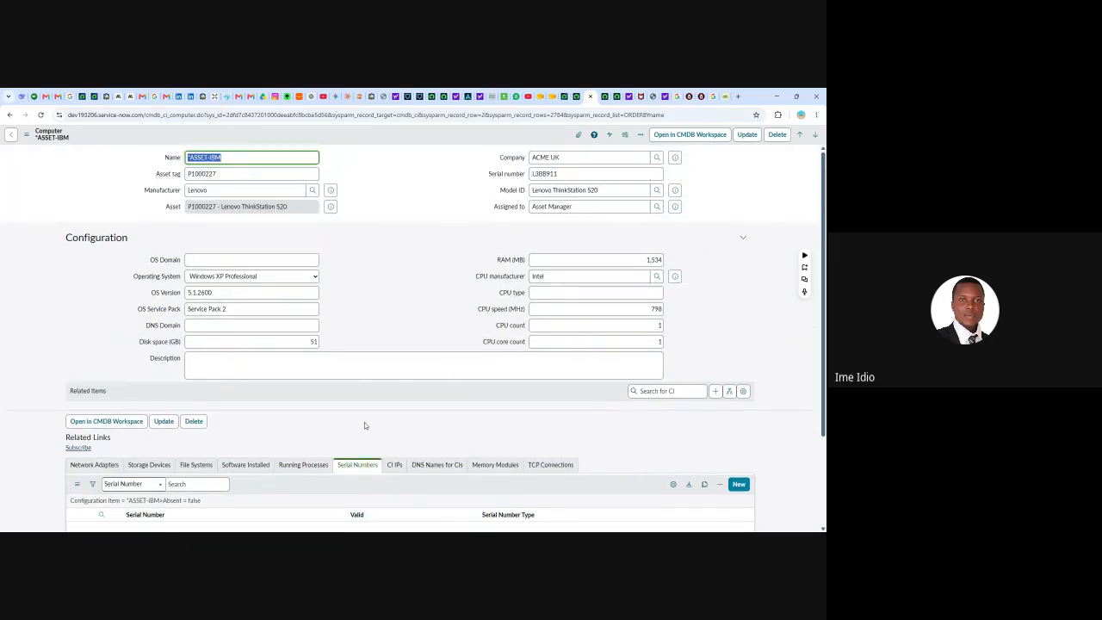
left_click(10, 135)
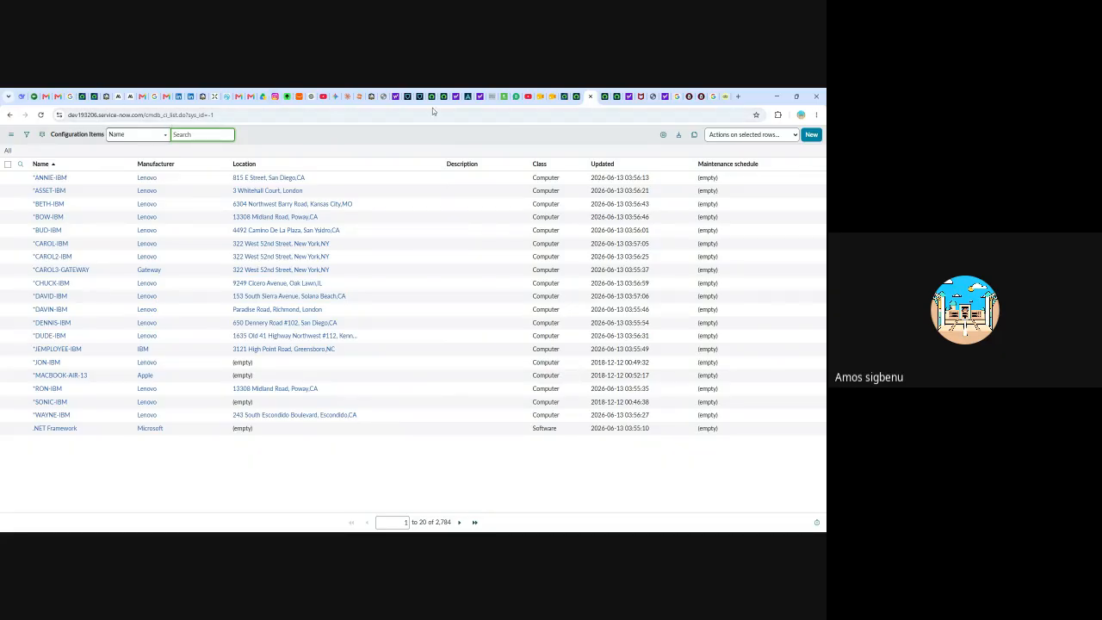
key("alt+Left")
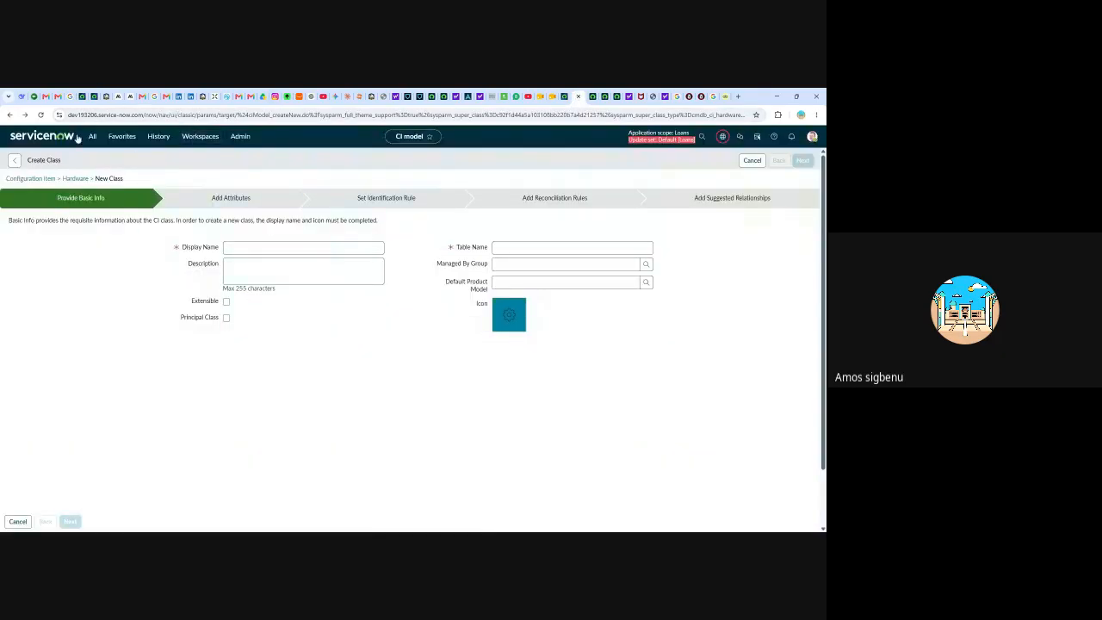
Step: Filter the navigator by CONFIGURATION and look through the modules of the Configuration application
left_click(92, 138)
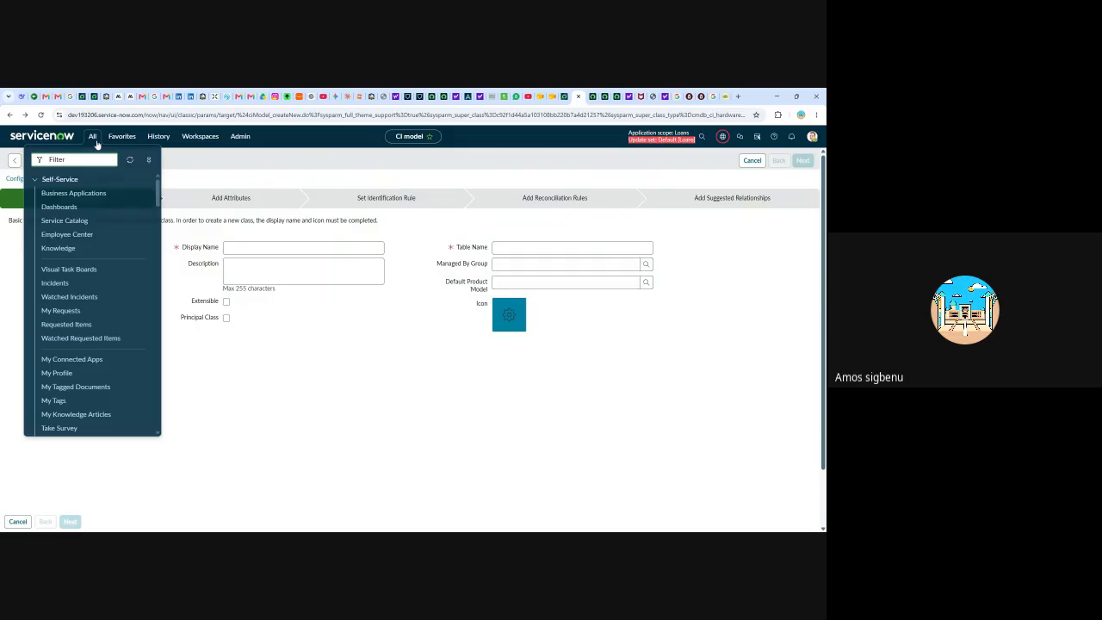
type("CONF")
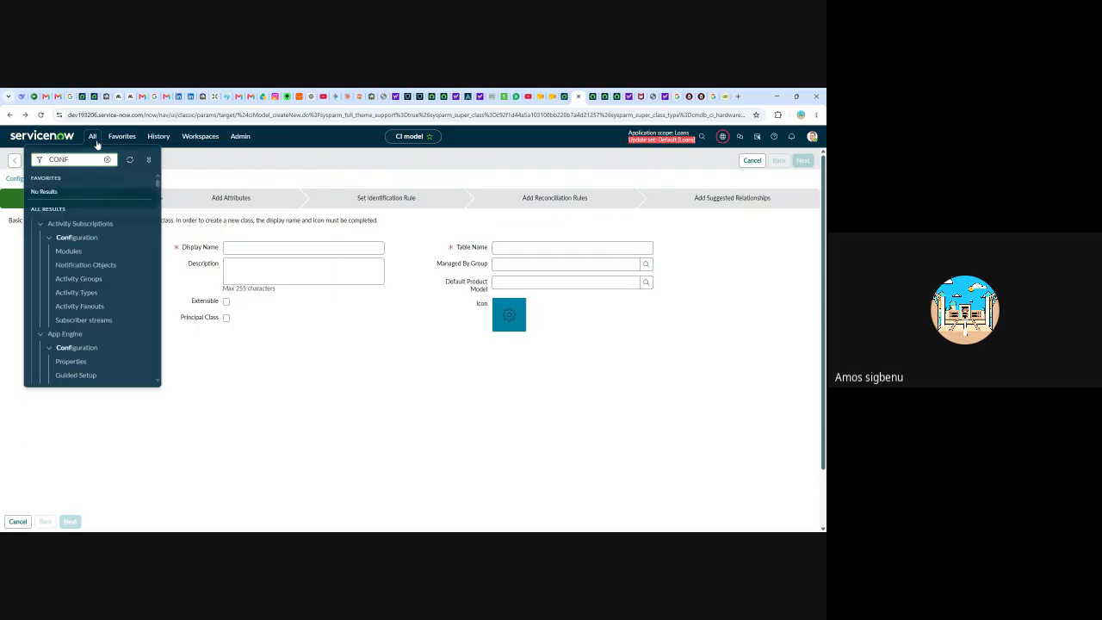
type("IGURAT")
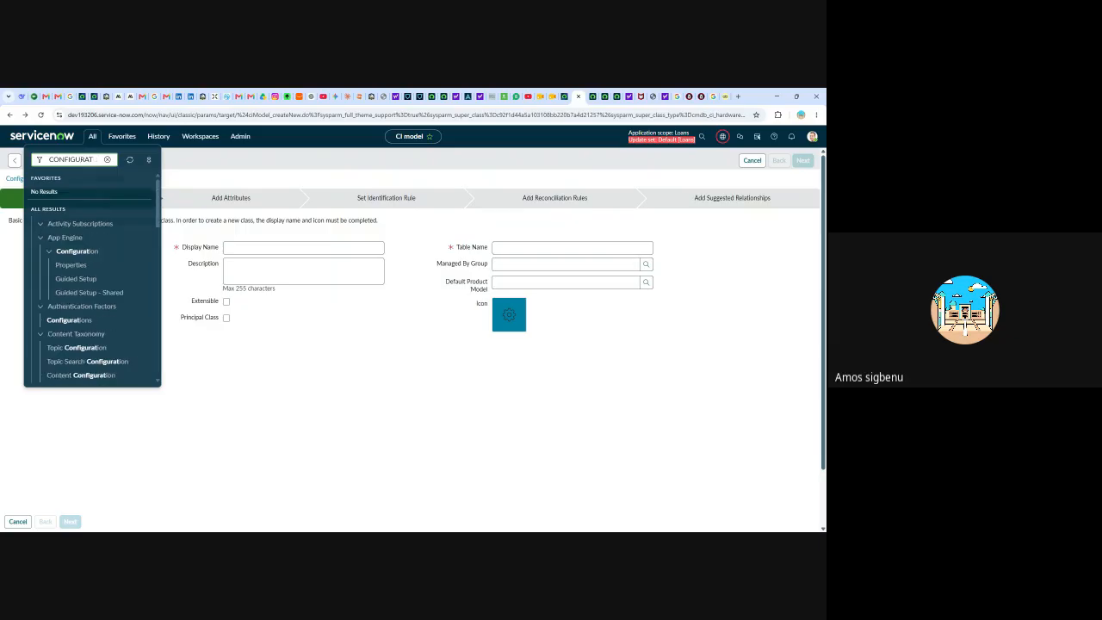
type("ION")
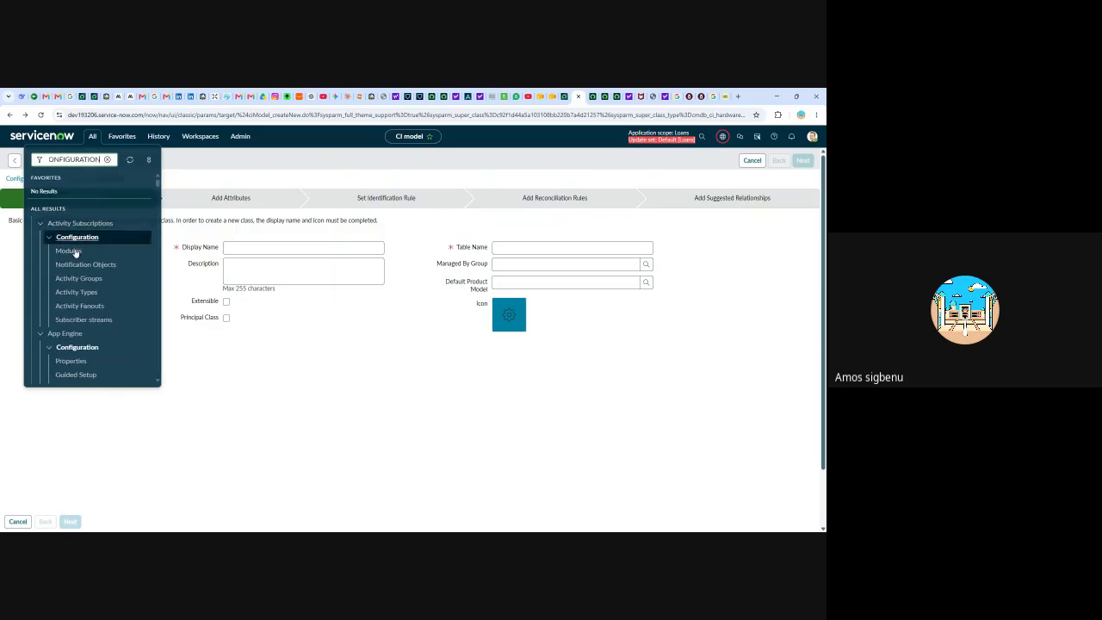
scroll(77, 248, "down", 8)
scroll(86, 255, "down", 10)
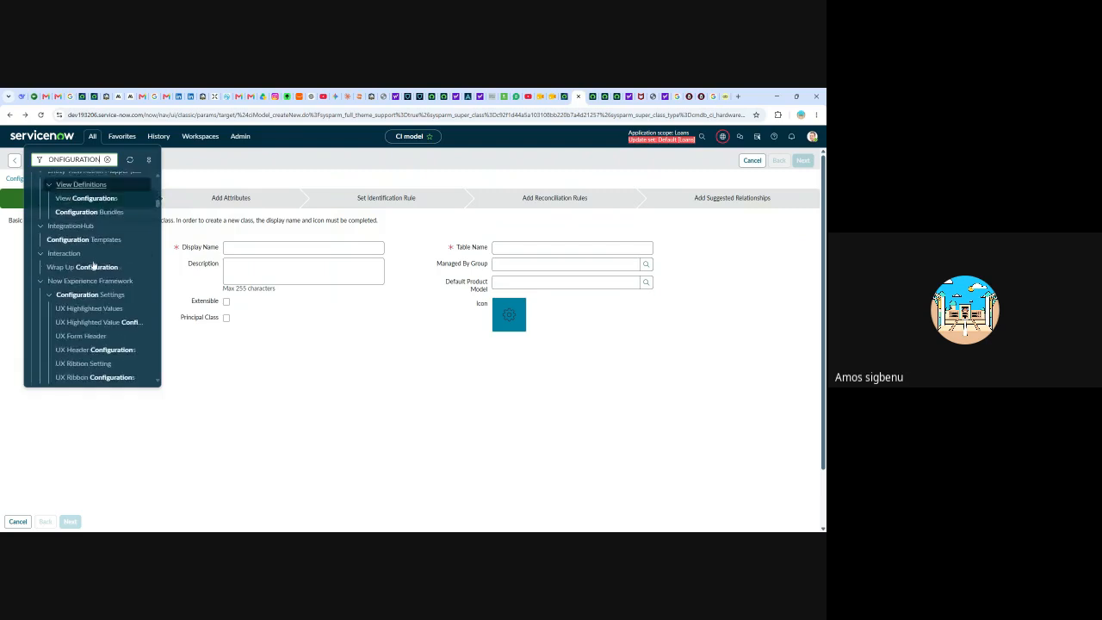
scroll(95, 269, "down", 10)
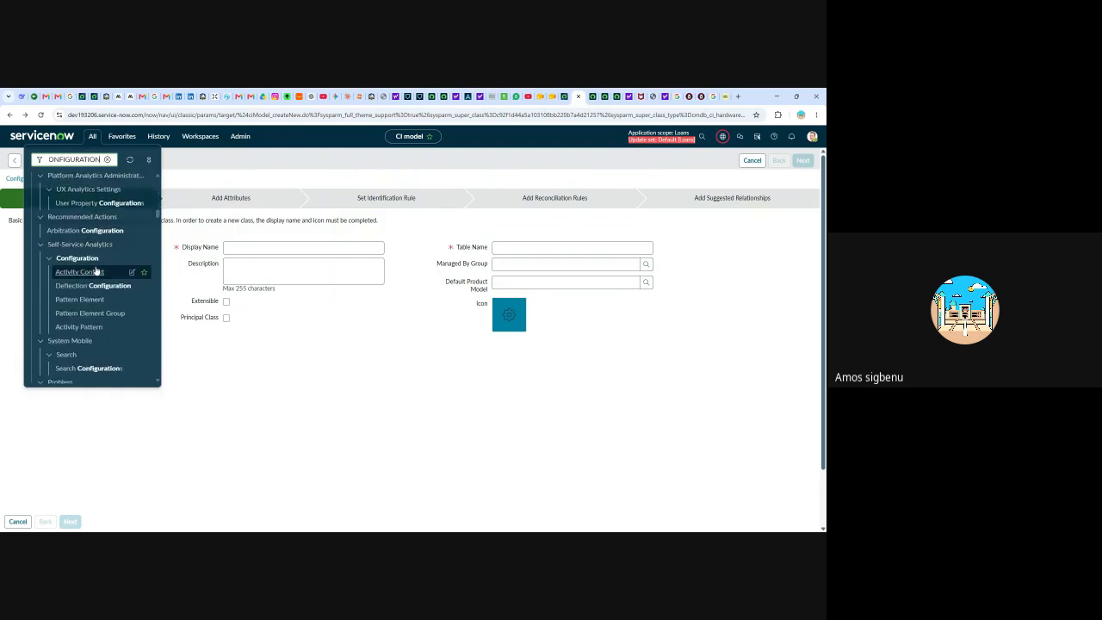
scroll(90, 274, "down", 4)
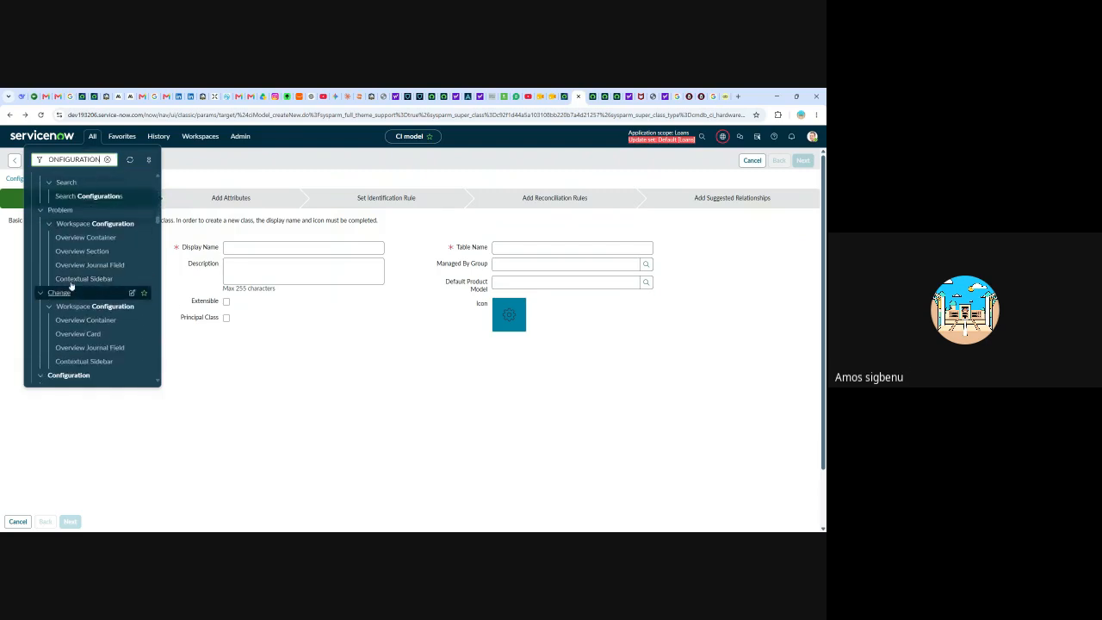
scroll(91, 267, "down", 2)
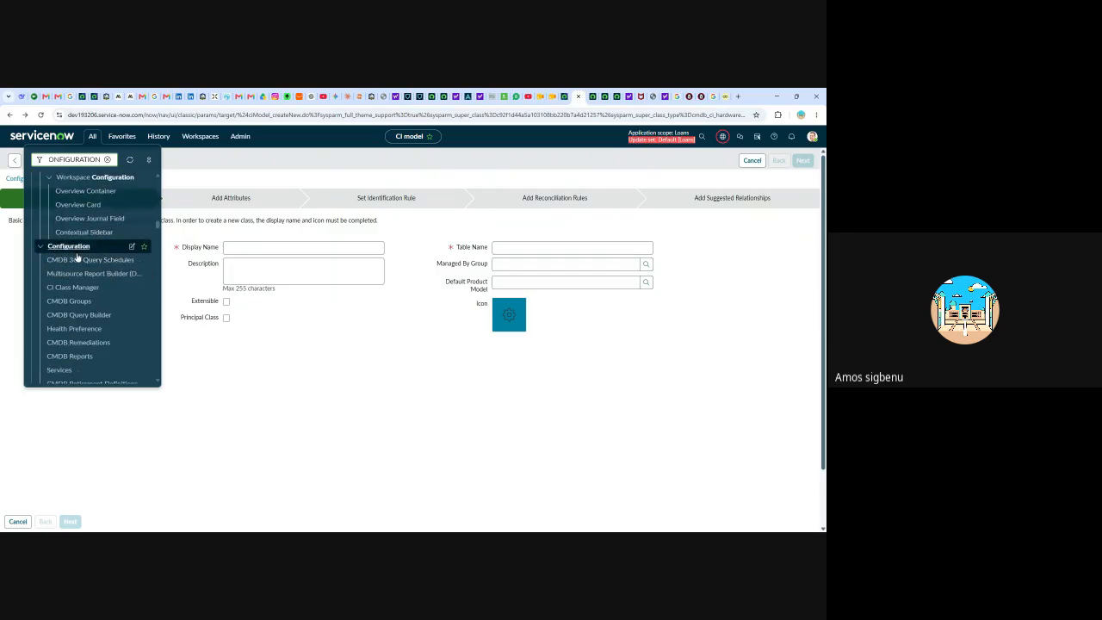
scroll(79, 260, "up", 5)
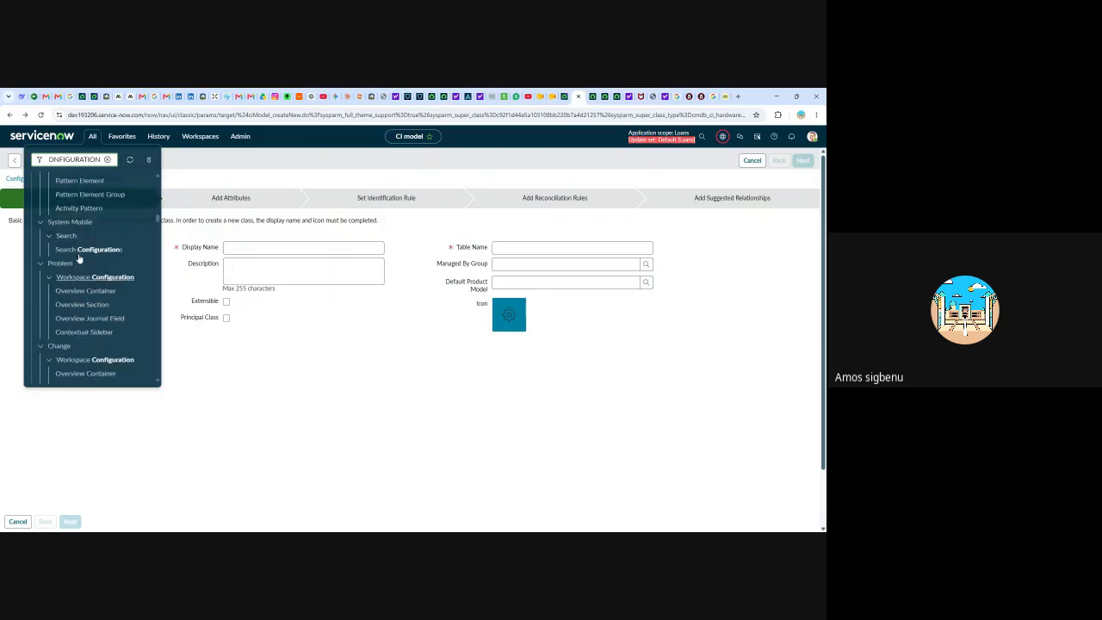
scroll(80, 256, "up", 2)
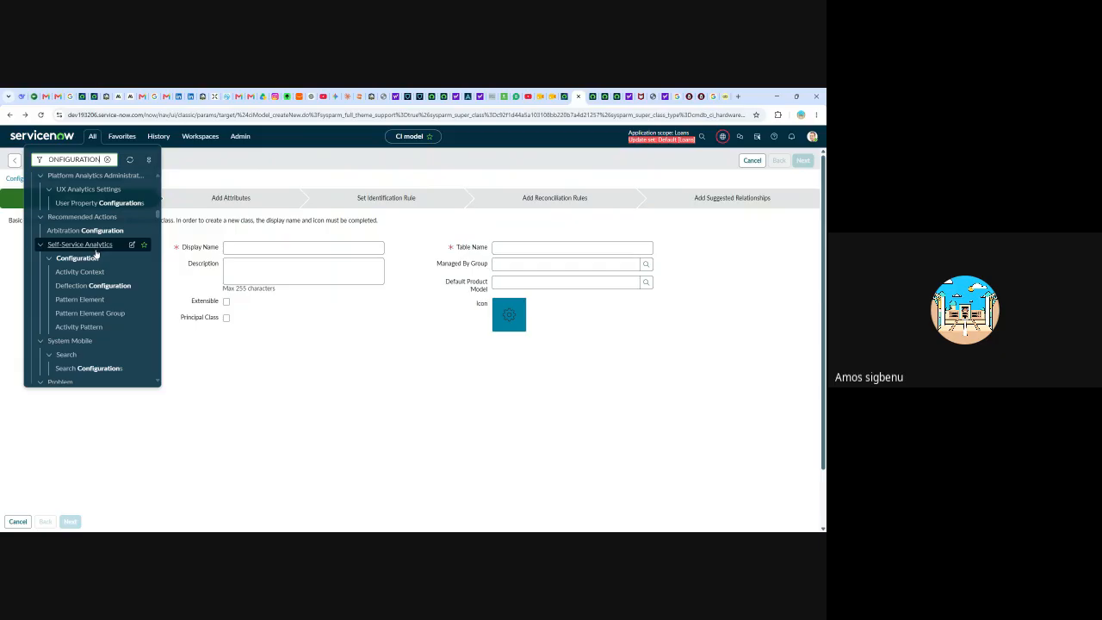
scroll(95, 259, "down", 8)
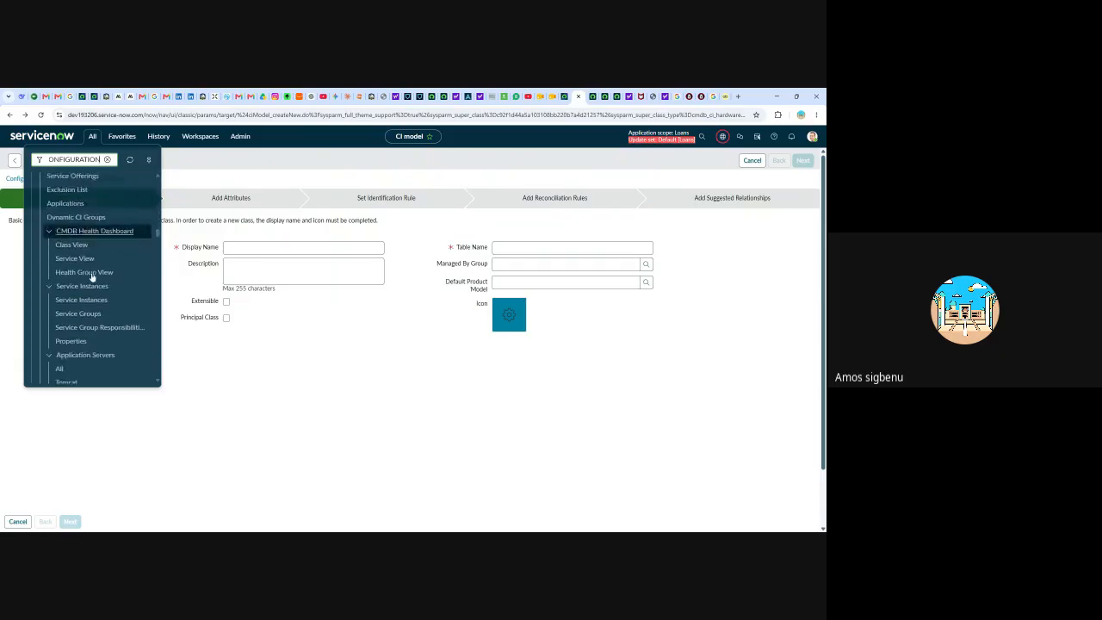
scroll(82, 250, "up", 5)
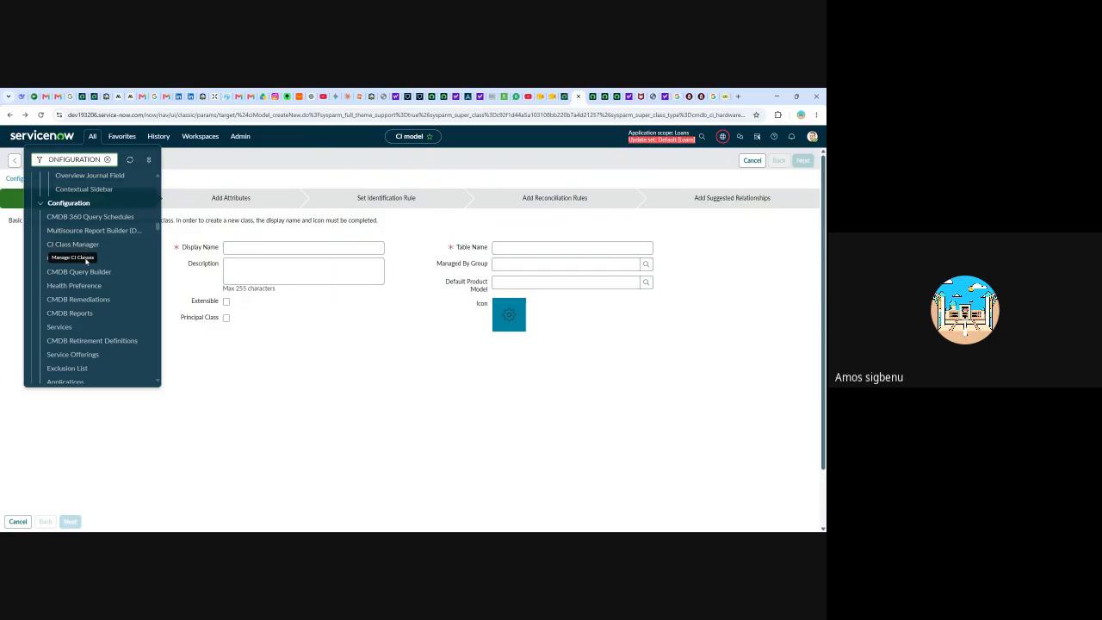
Step: Open the Tomcat list under the Configuration application's Application Servers, and return to the navigator's modules
scroll(87, 258, "down", 2)
scroll(88, 284, "down", 4)
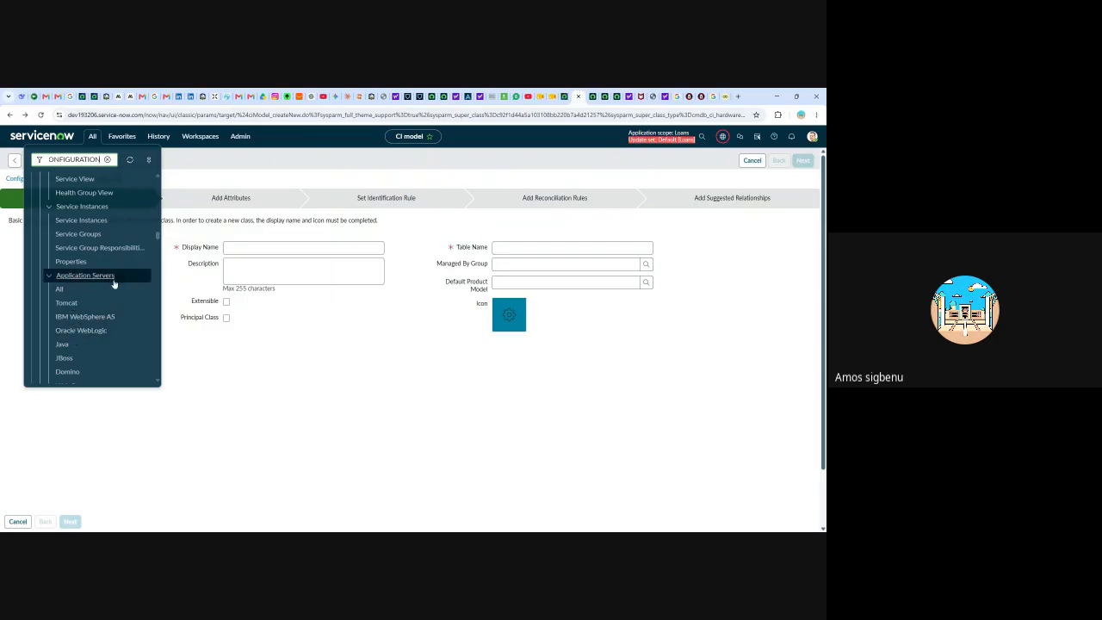
left_click(66, 305)
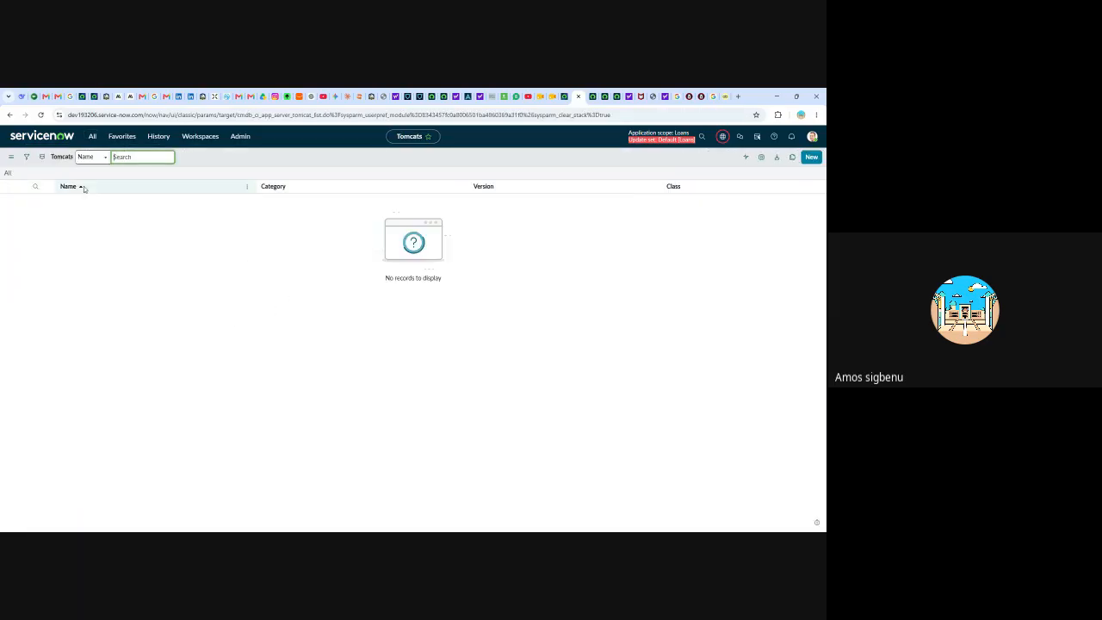
left_click(92, 139)
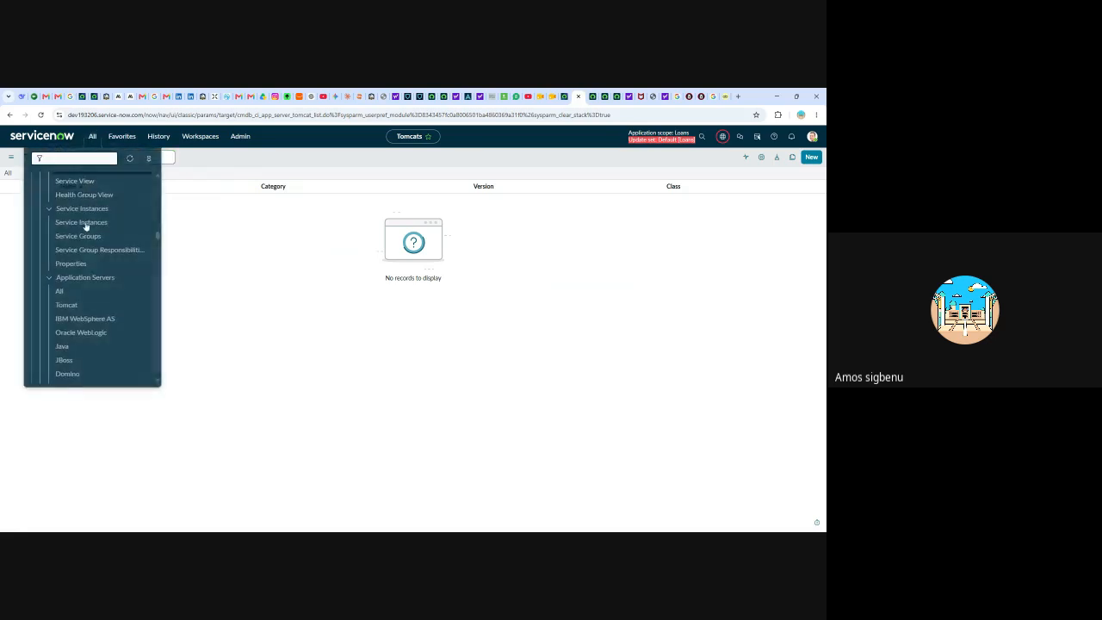
Step: Open Java Application Server FLX from the list of all Application Servers and check its related Oracle Catalogs before returning to the record
left_click(59, 291)
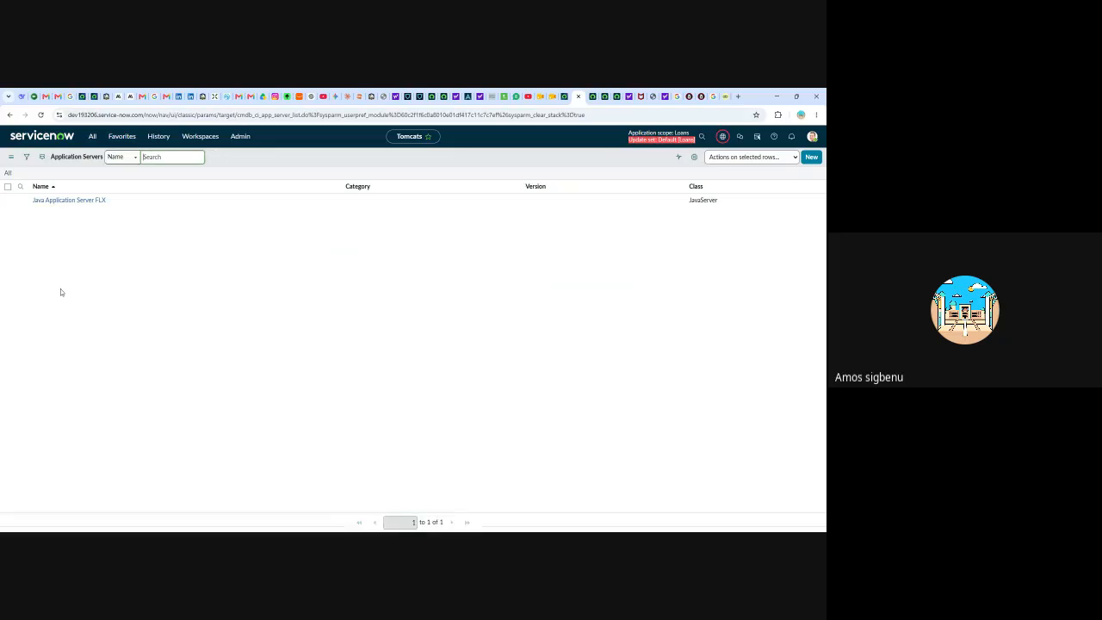
left_click(75, 201)
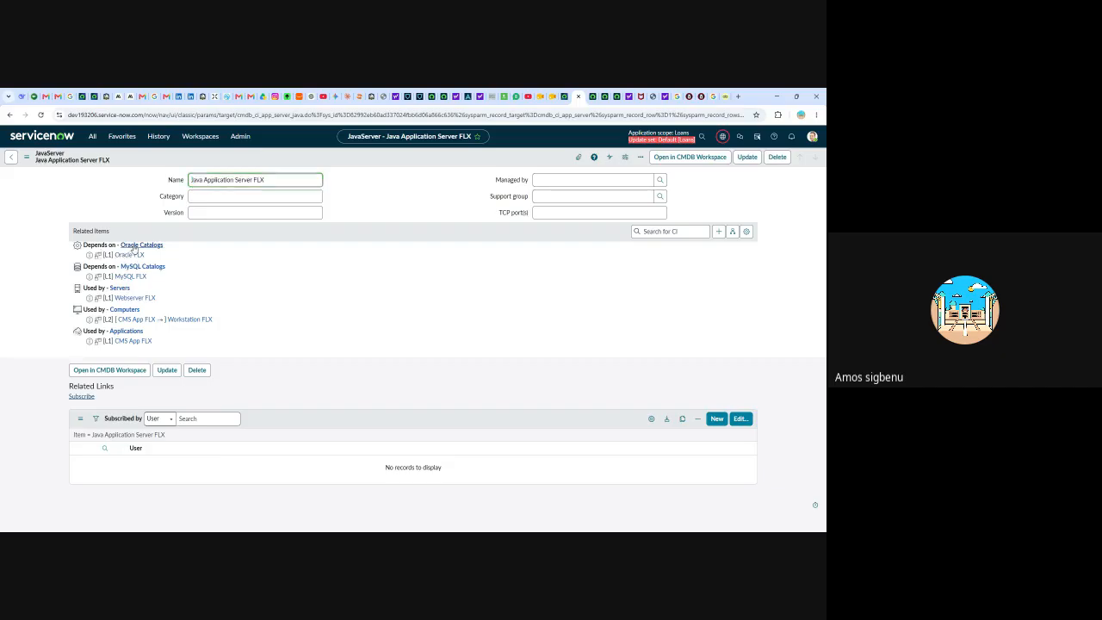
left_click(135, 245)
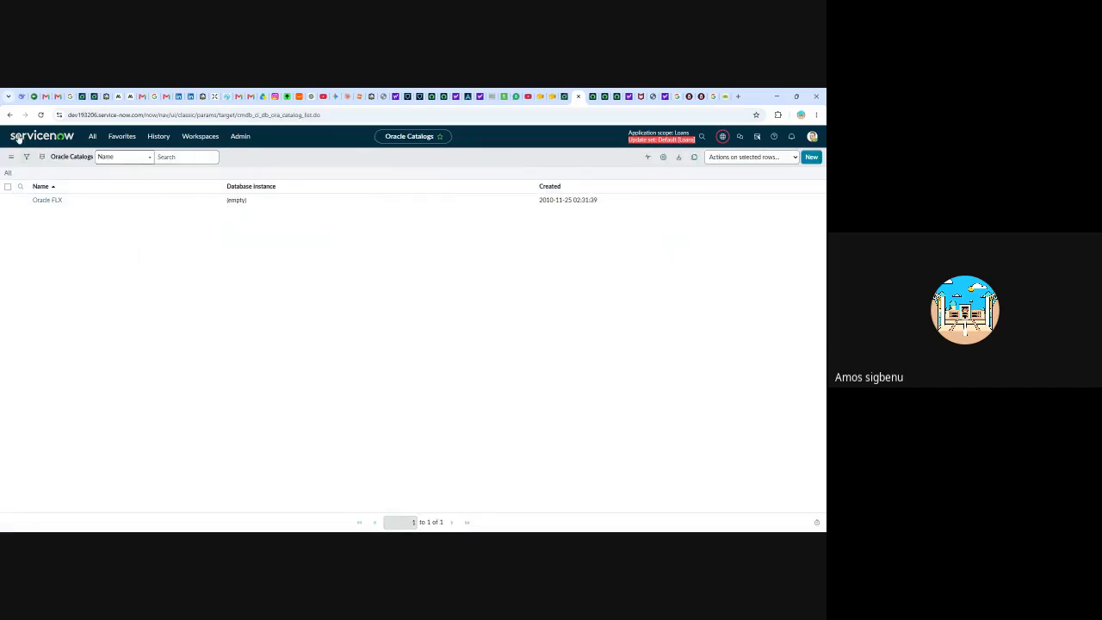
left_click(9, 115)
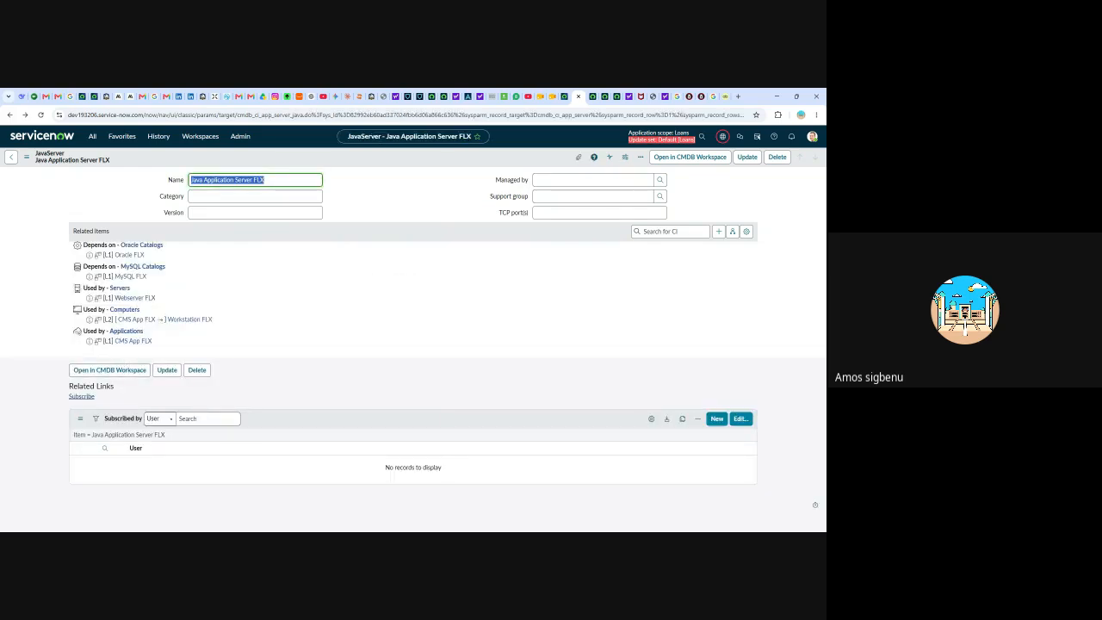
left_click(91, 256)
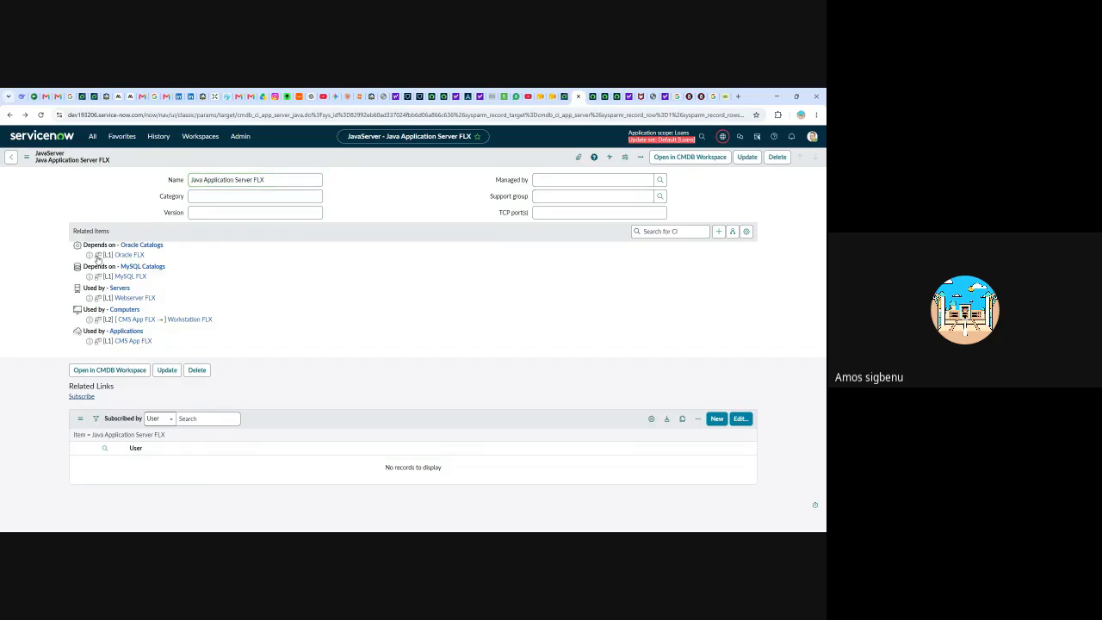
left_click(17, 164)
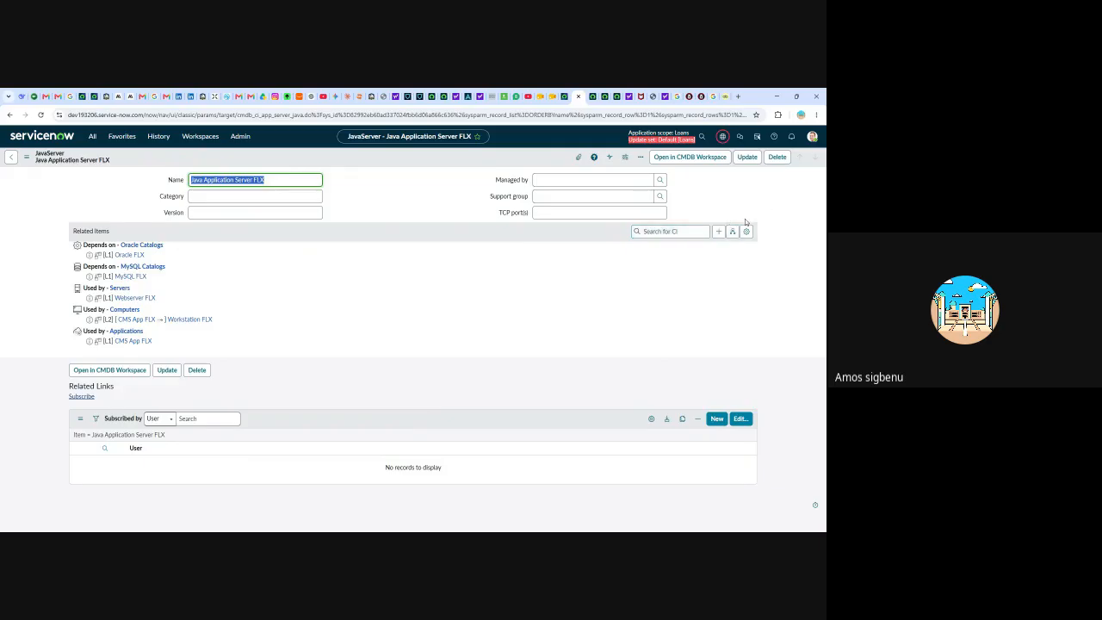
Step: Open the dependency map of Java Application Server FLX, examine its upstream and downstream CIs, and return to the record
left_click(733, 232)
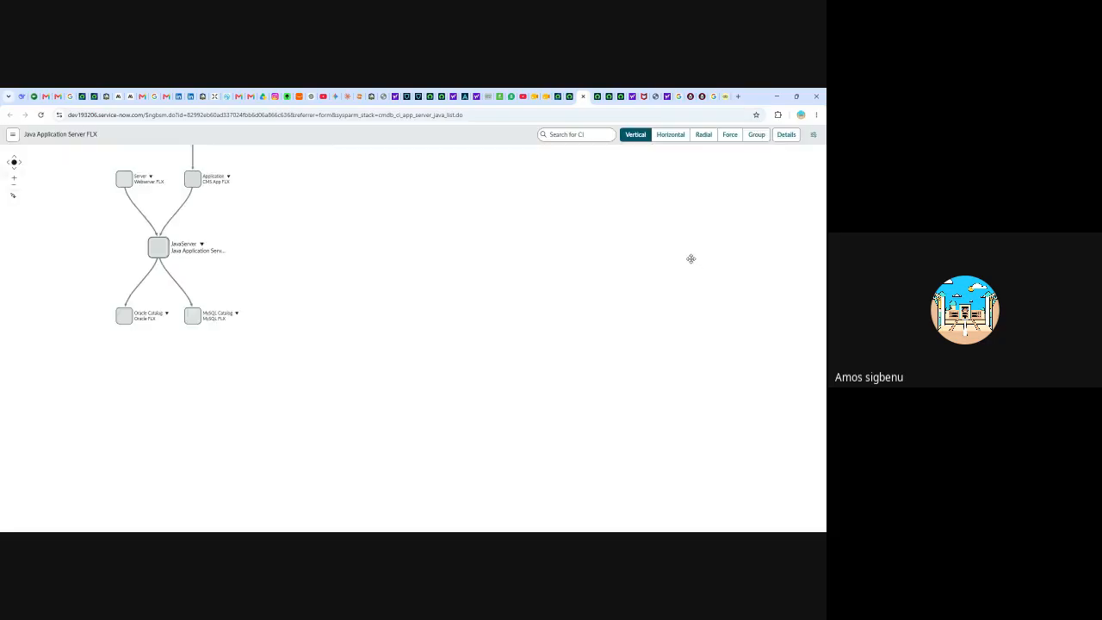
scroll(494, 344, "down", 2)
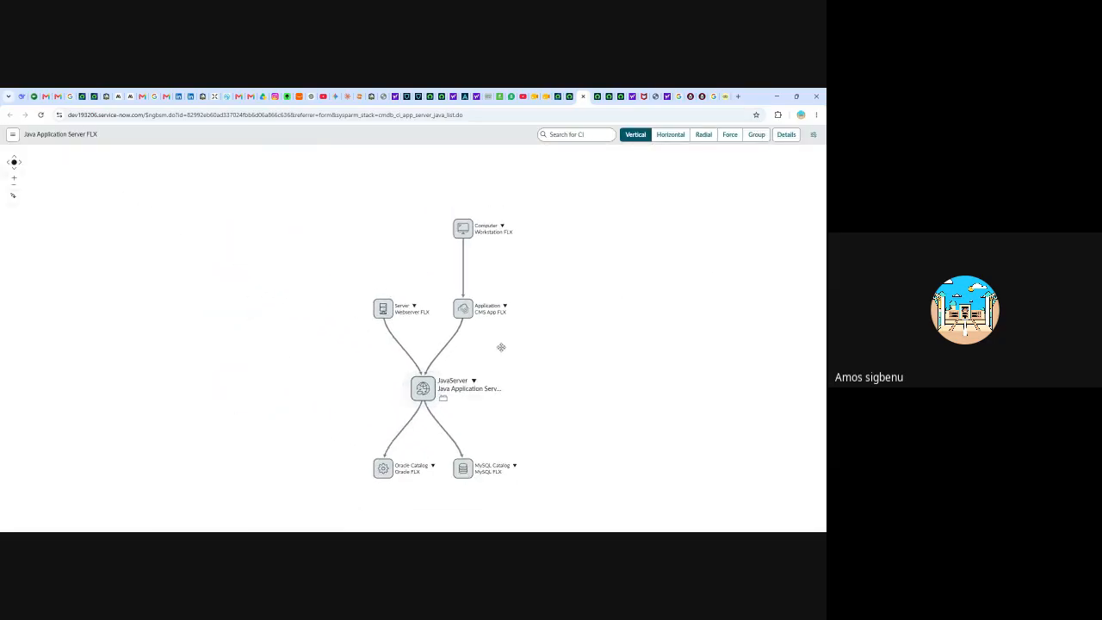
scroll(494, 349, "up", 3)
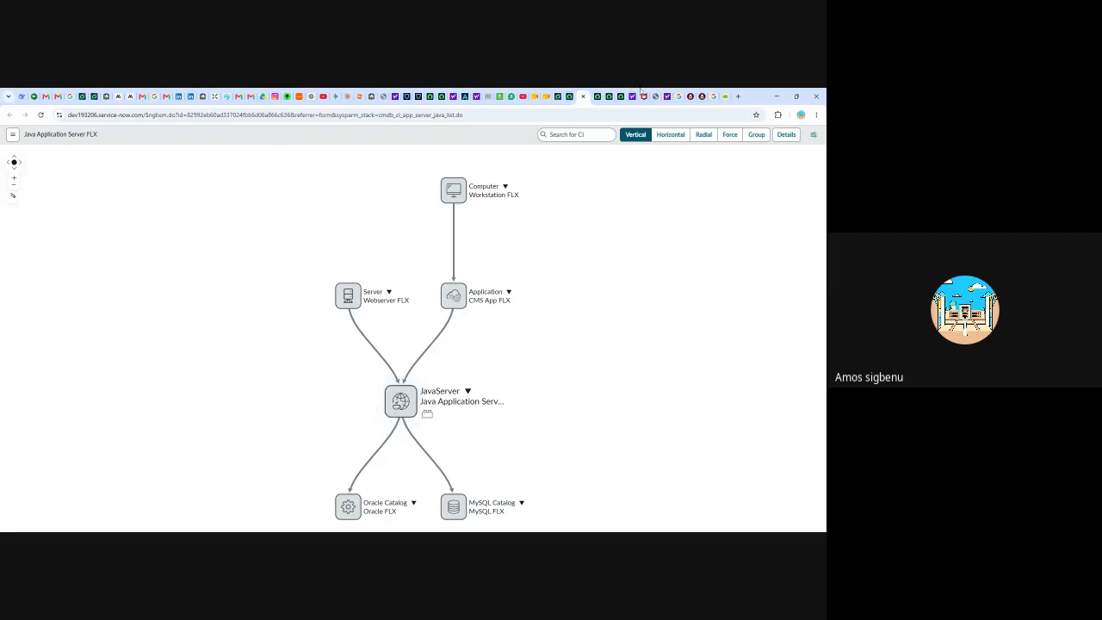
left_click(569, 98)
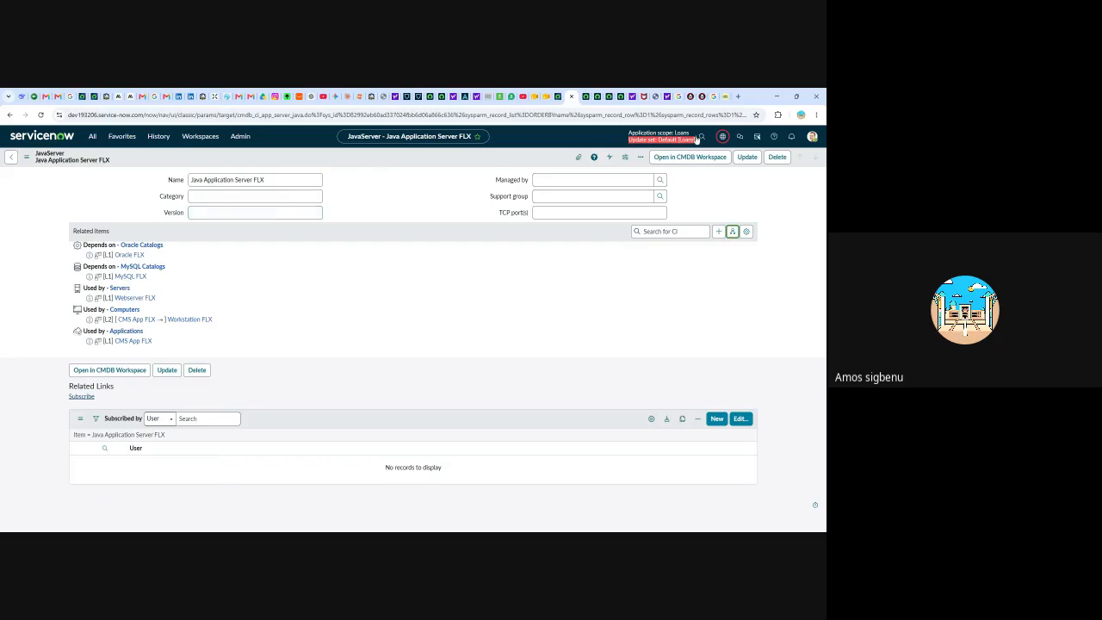
left_click(606, 96)
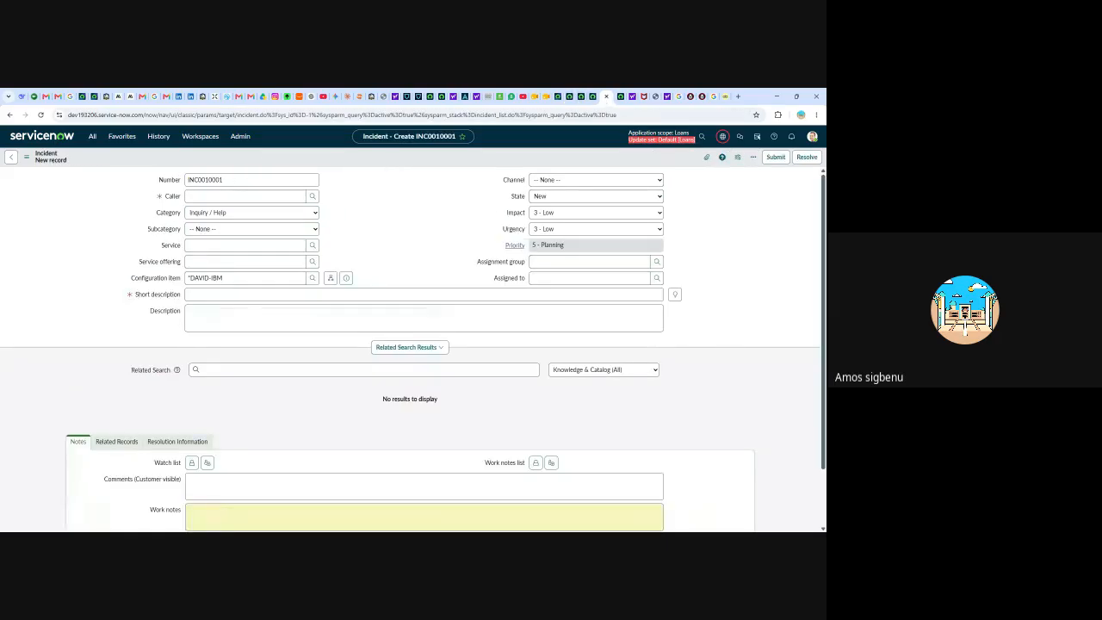
left_click(583, 97)
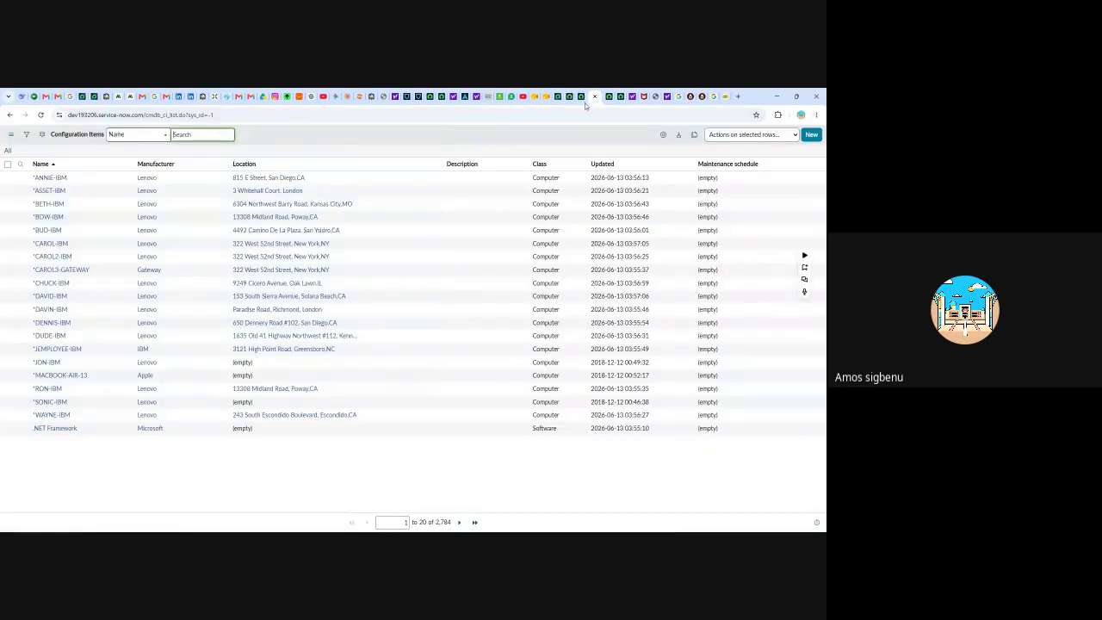
left_click(571, 97)
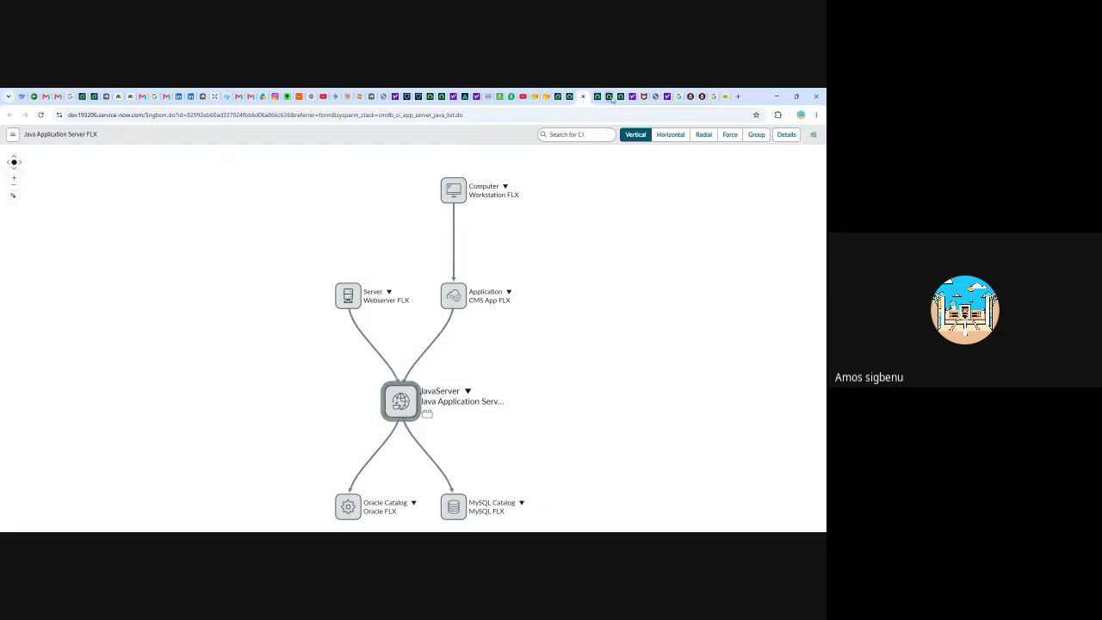
left_click(621, 97)
left_click(583, 98)
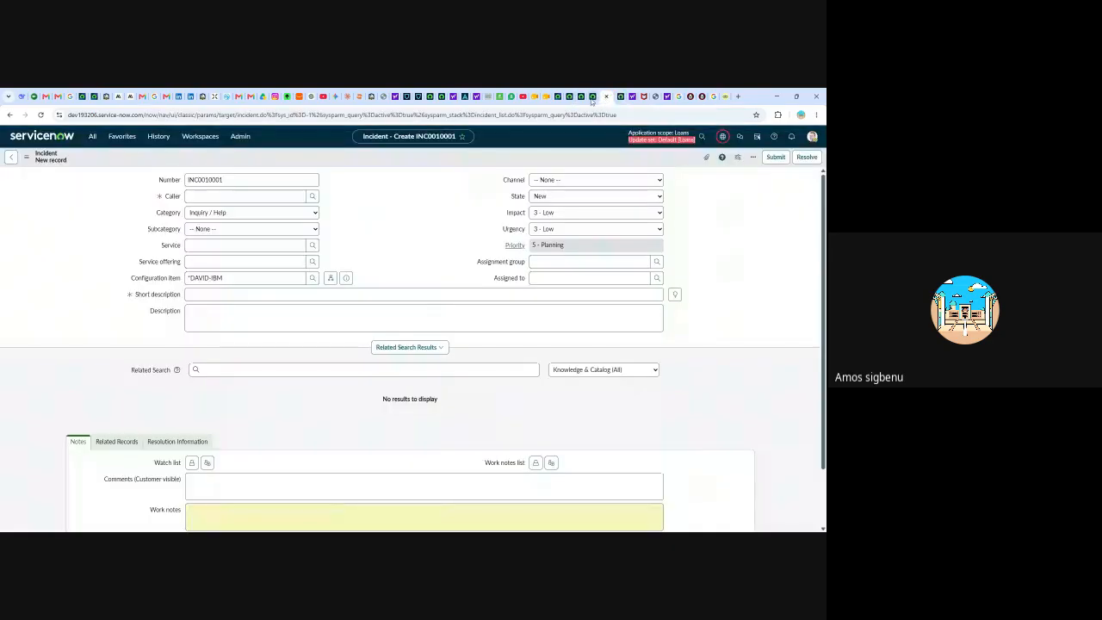
left_click(572, 96)
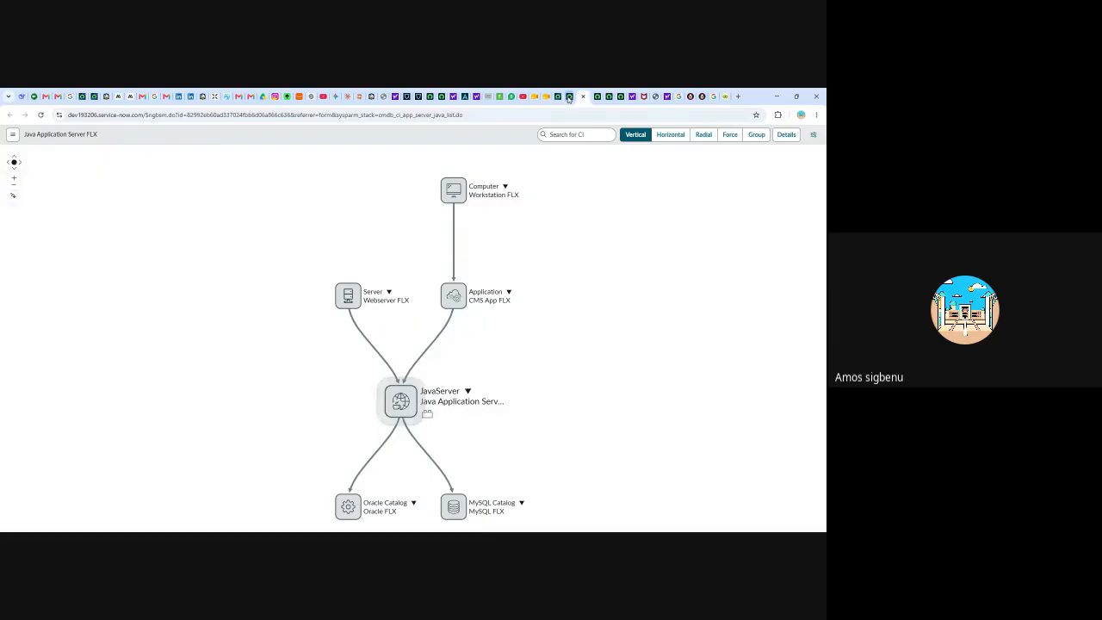
left_click(580, 96)
Step: Look through the Configuration application's modules in the navigator, from Database Instances to VMware and Storage
left_click(93, 137)
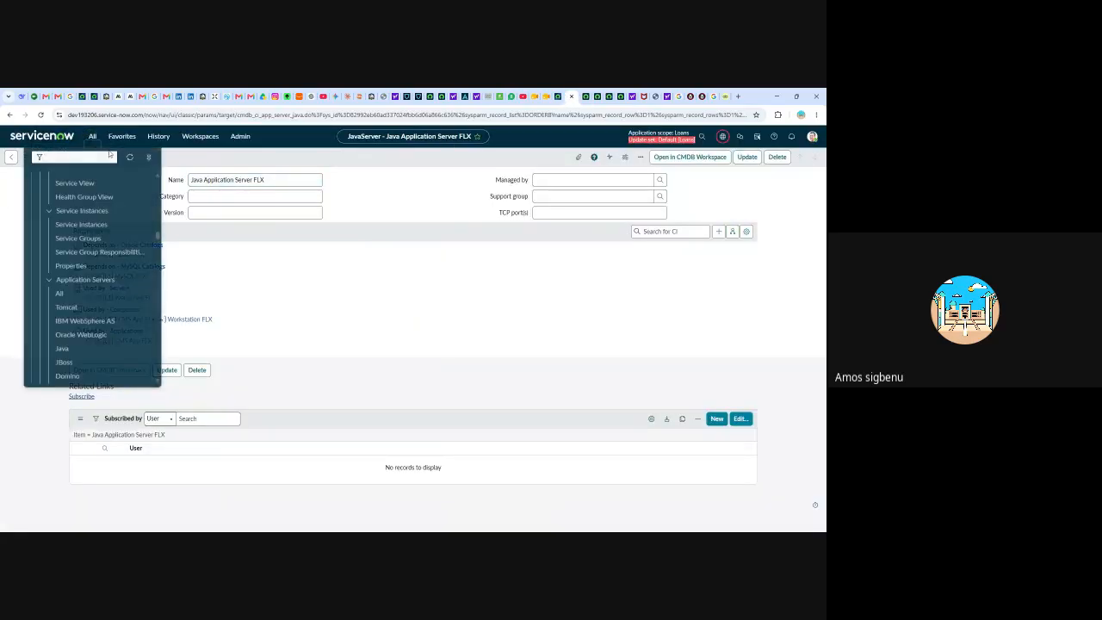
type("CONFIGURATION")
scroll(95, 276, "down", 3)
scroll(97, 305, "down", 10)
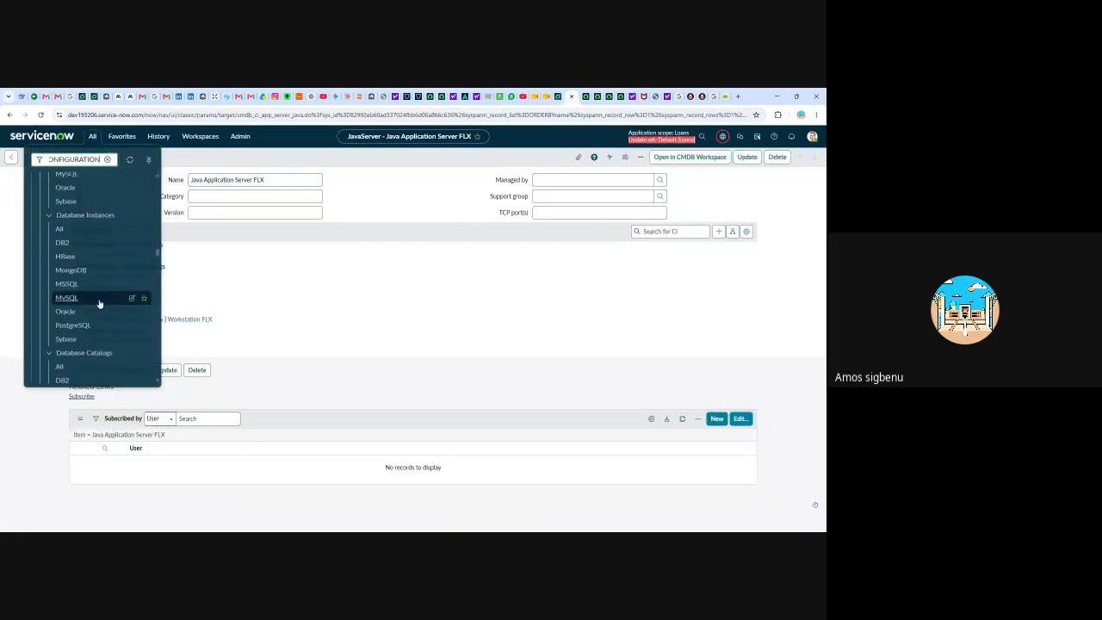
scroll(86, 300, "down", 10)
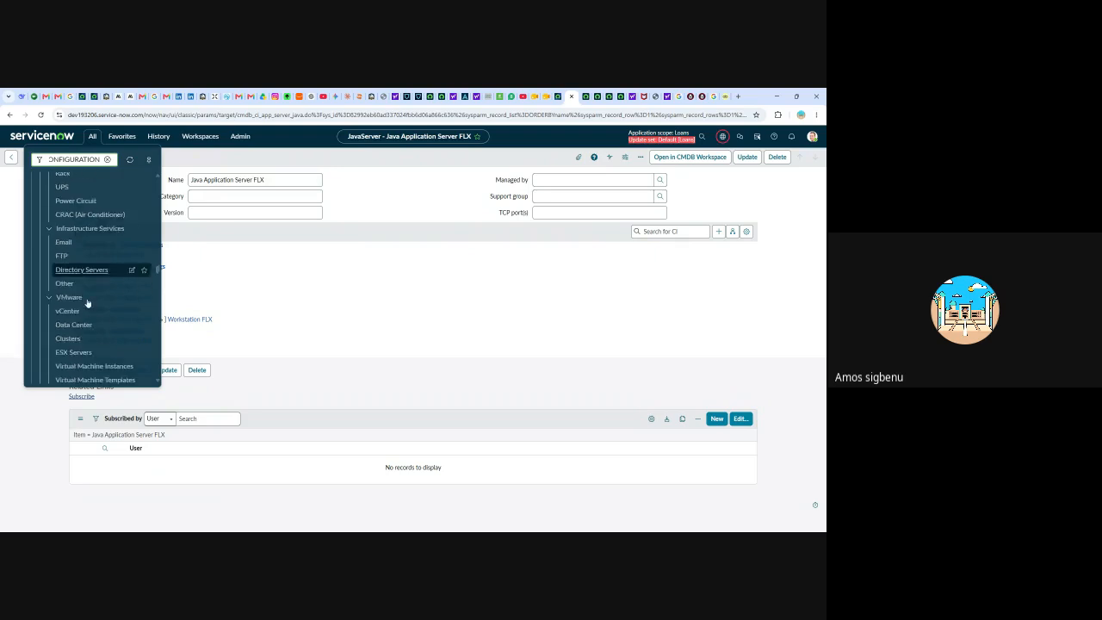
scroll(87, 303, "down", 10)
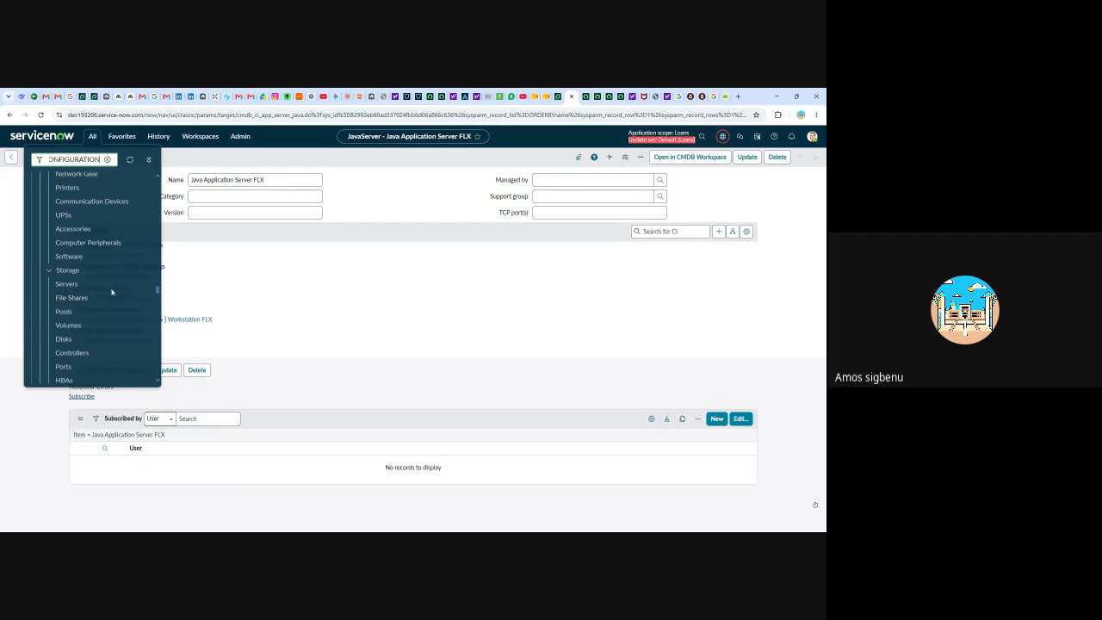
Step: Filter the navigator by table and open the Tables list under System Definition
left_click(108, 160)
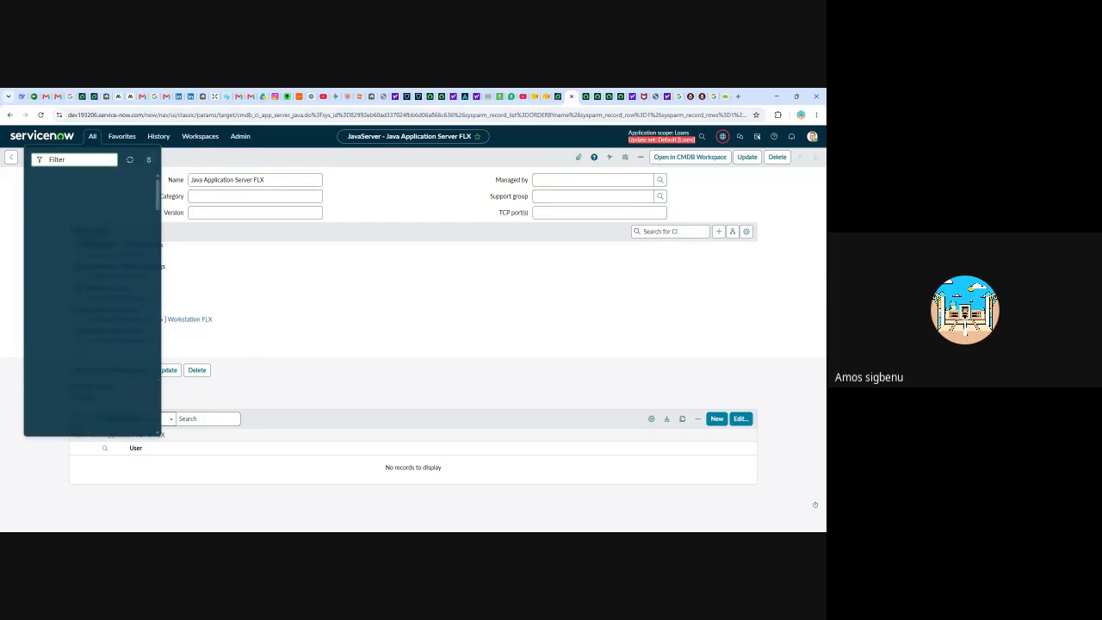
type("ta")
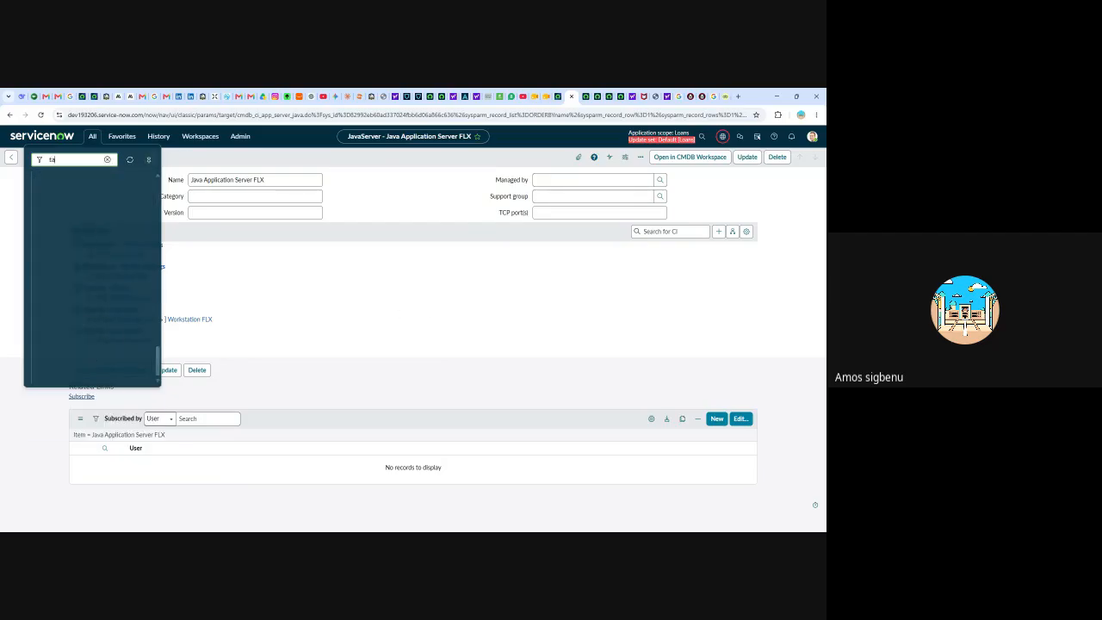
type("bl")
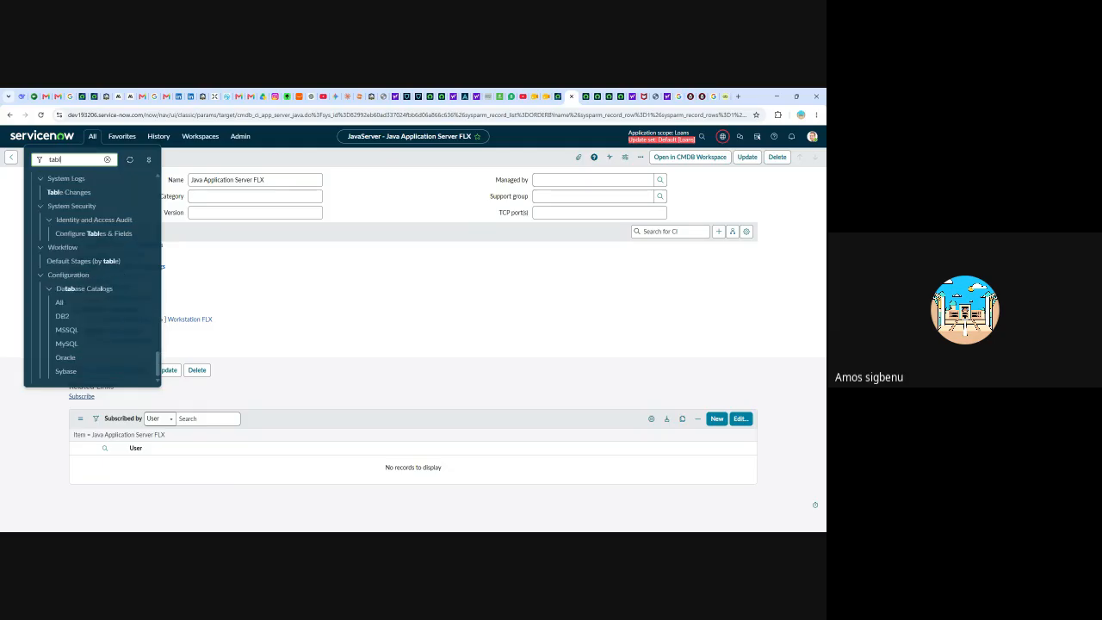
type("es")
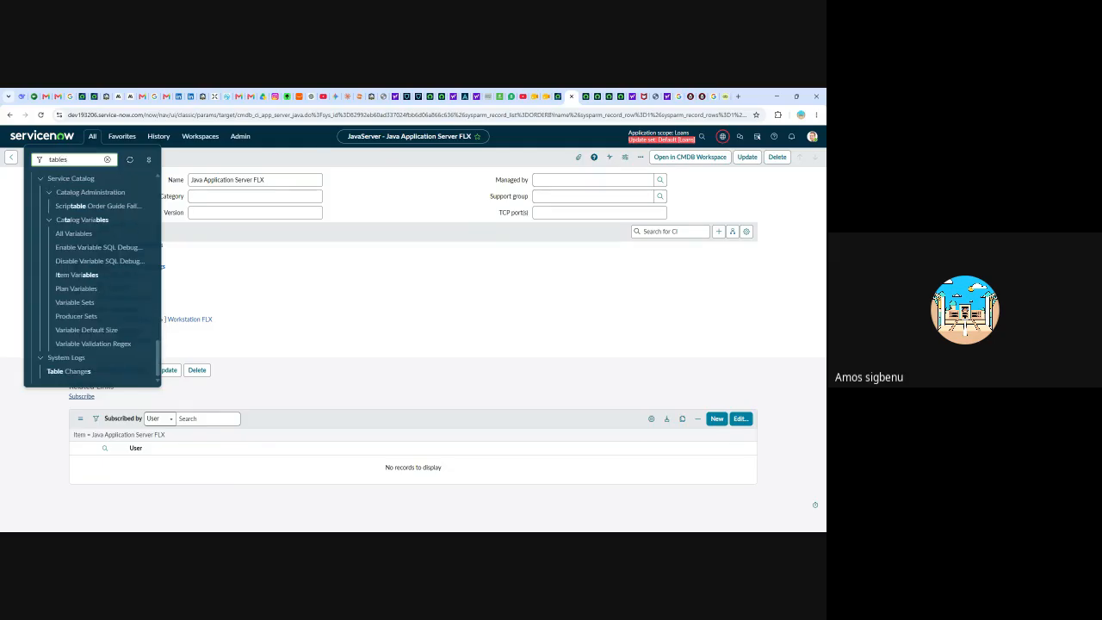
key("BackSpace")
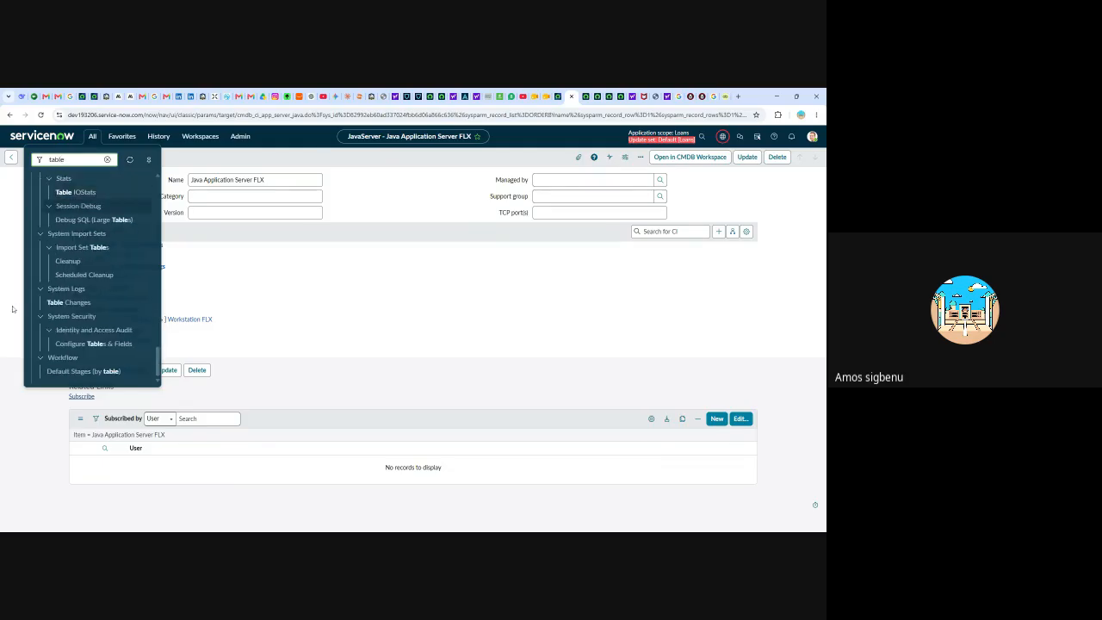
scroll(91, 295, "up", 5)
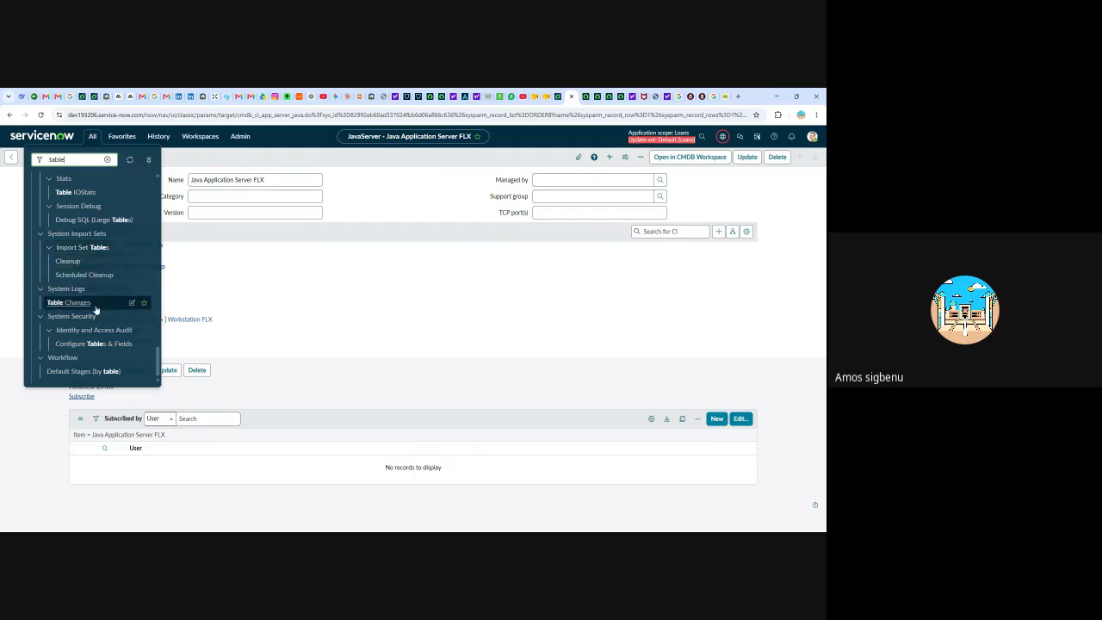
scroll(102, 297, "up", 5)
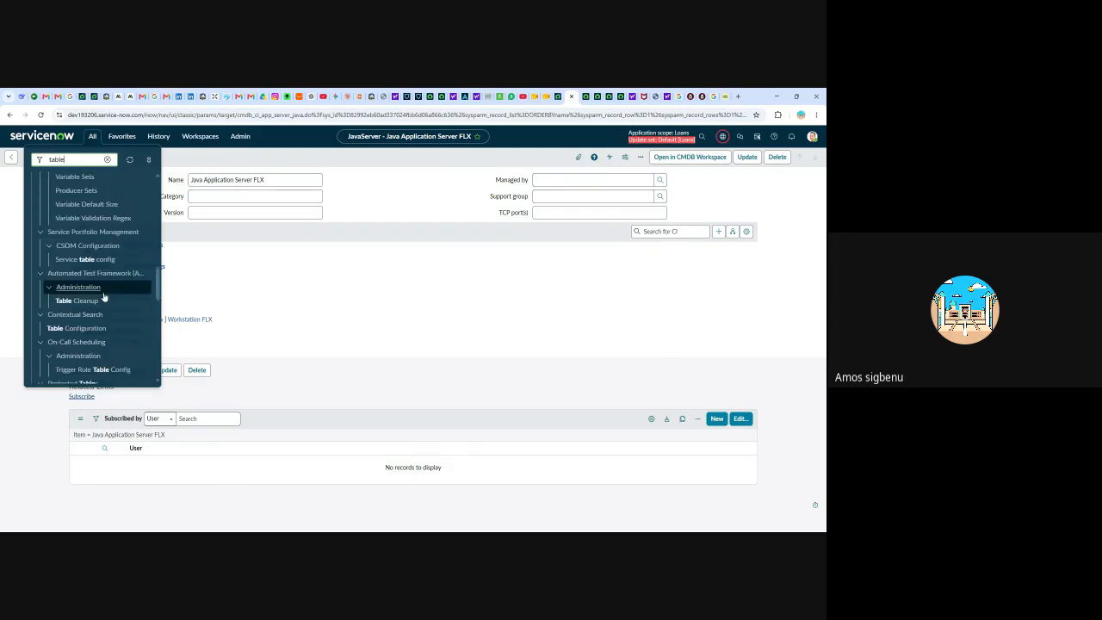
scroll(104, 297, "up", 5)
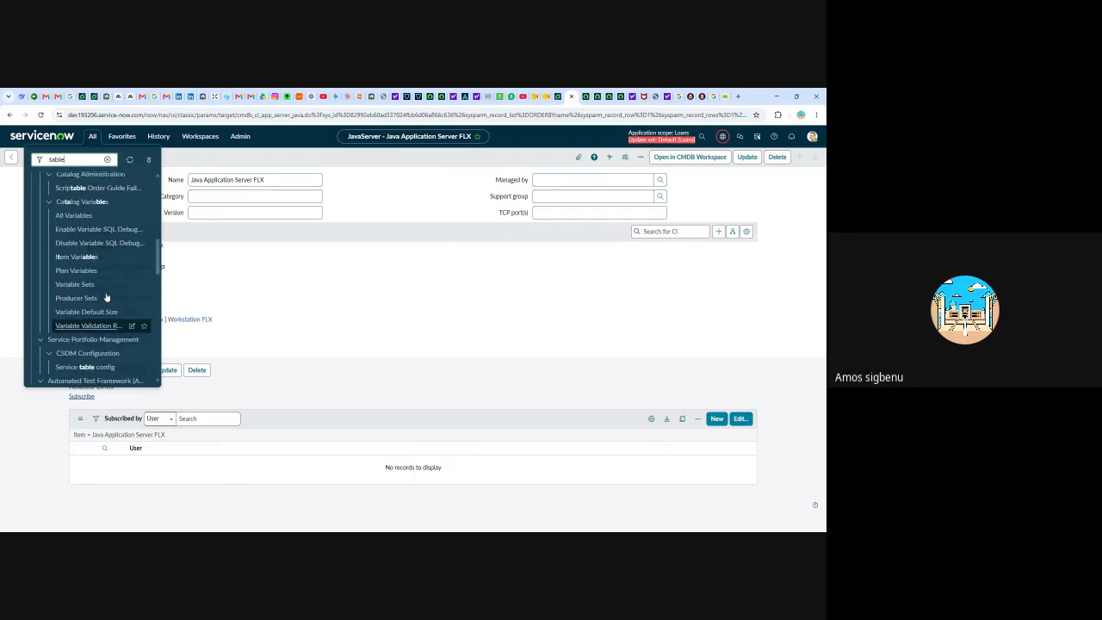
scroll(105, 297, "up", 5)
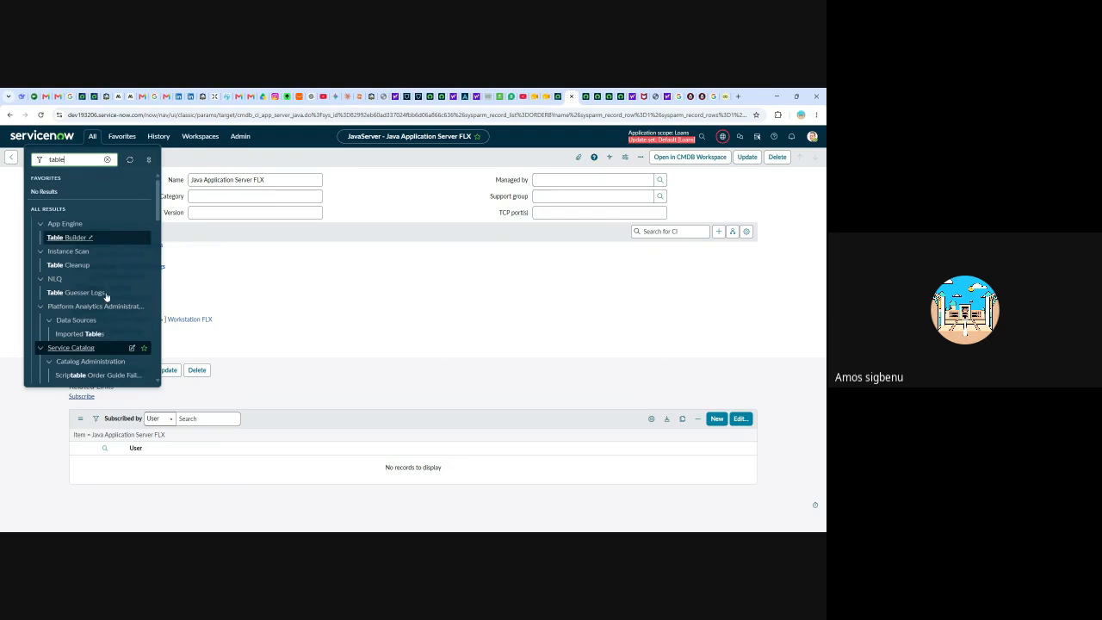
scroll(101, 306, "down", 6)
scroll(101, 305, "down", 8)
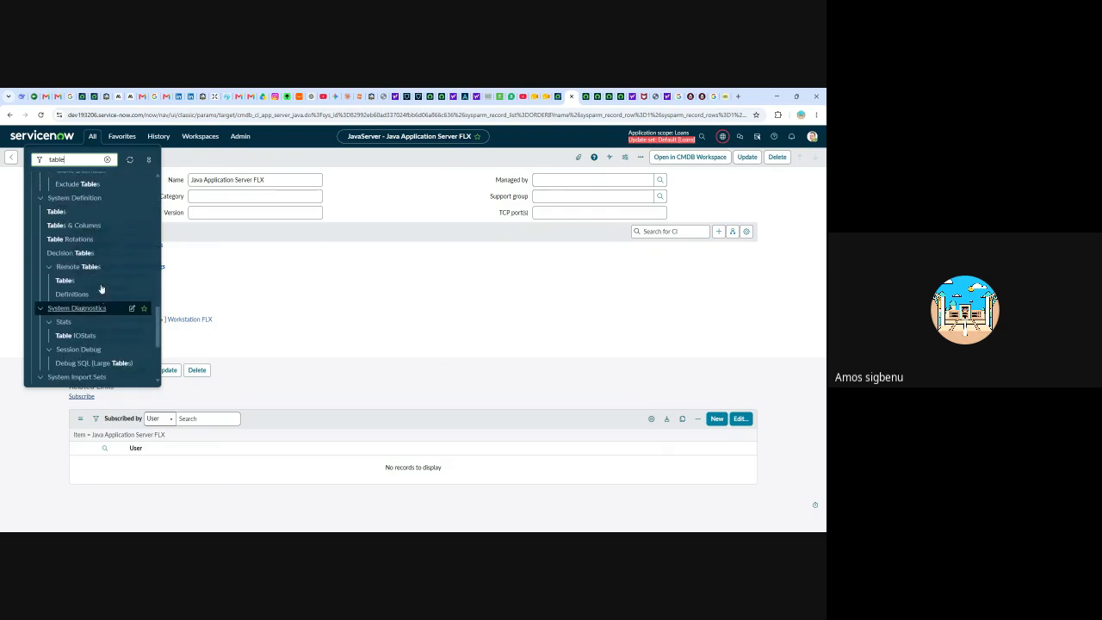
left_click(56, 211)
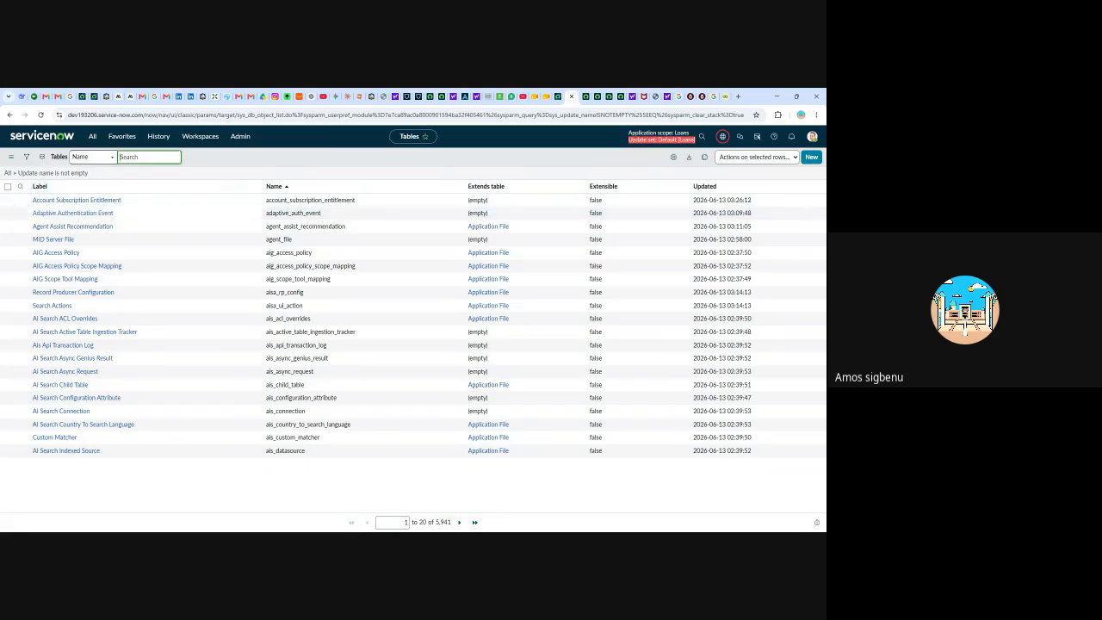
Step: Search the Tables list by name for cmdb, then open the Base Configuration Item table and review its columns
type("cmdb")
key("Return")
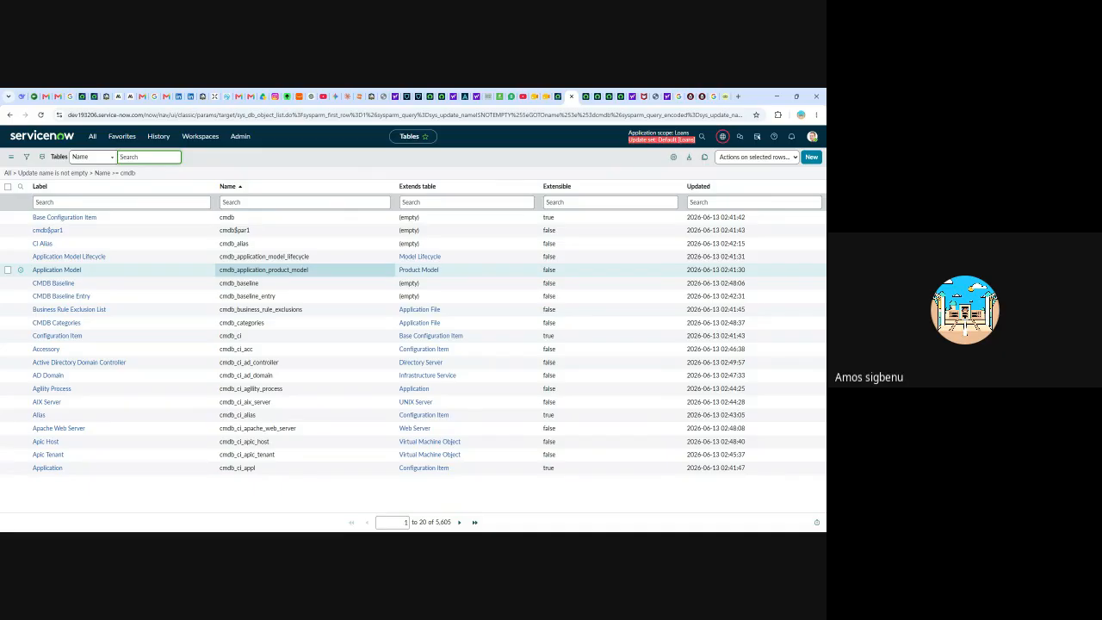
left_click(69, 221)
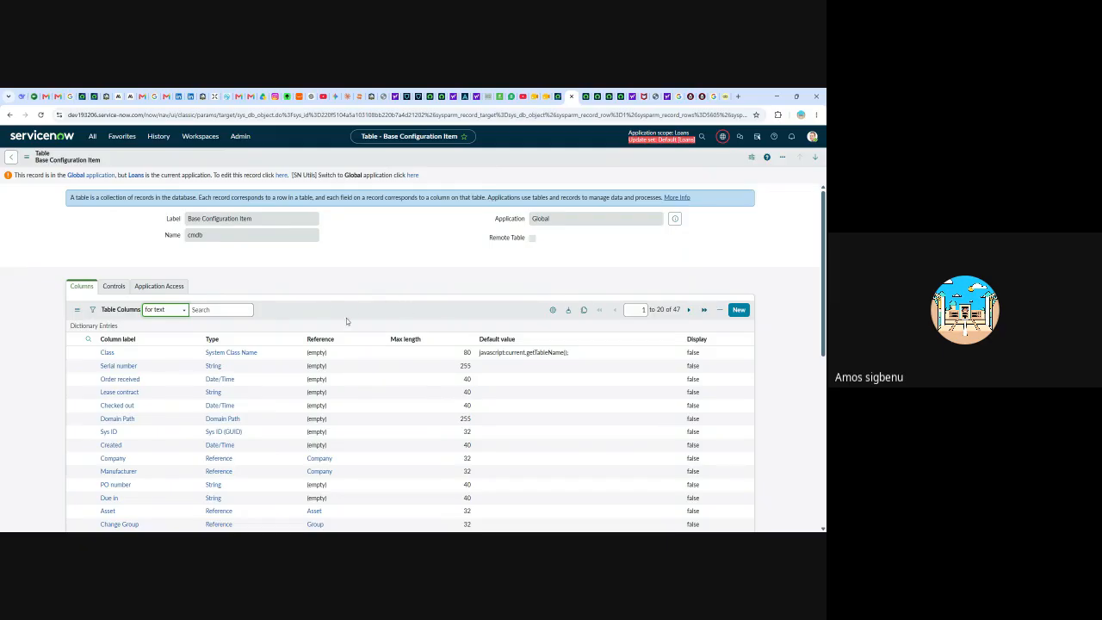
scroll(346, 320, "down", 10)
scroll(328, 350, "up", 10)
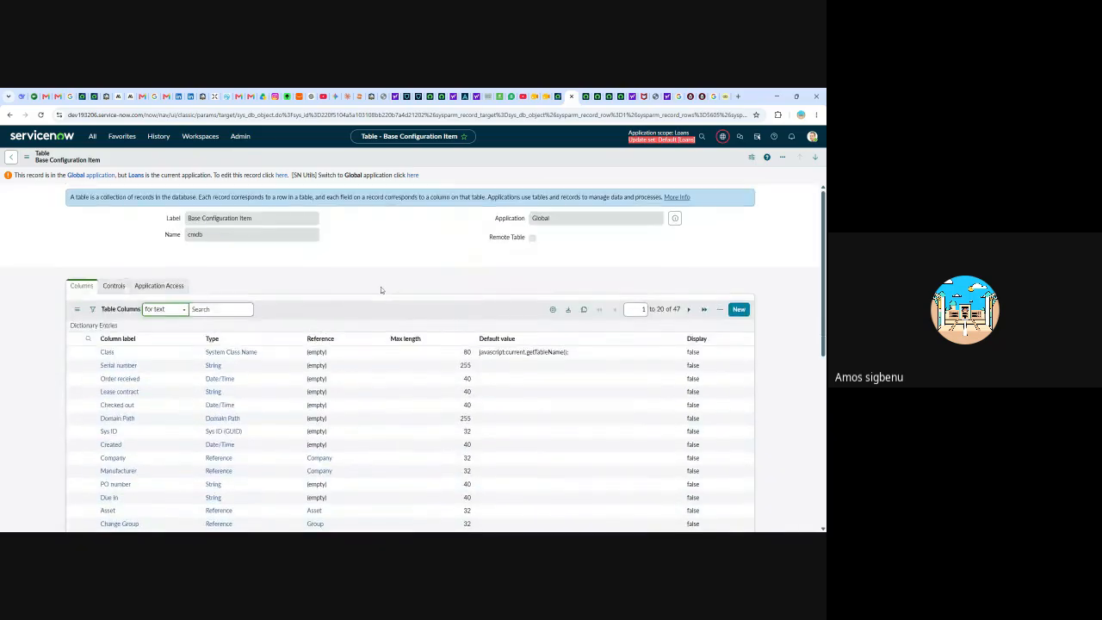
Step: Switch to the browser tab with the new incident form and filter the navigator by configuration
left_click(585, 96)
left_click(599, 96)
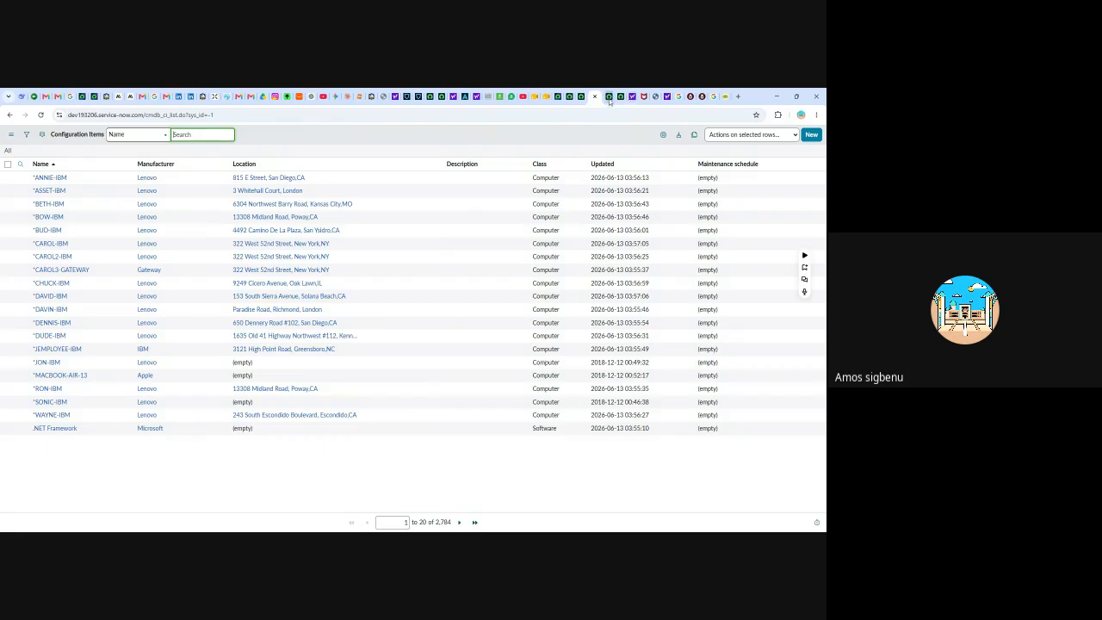
left_click(609, 99)
left_click(92, 137)
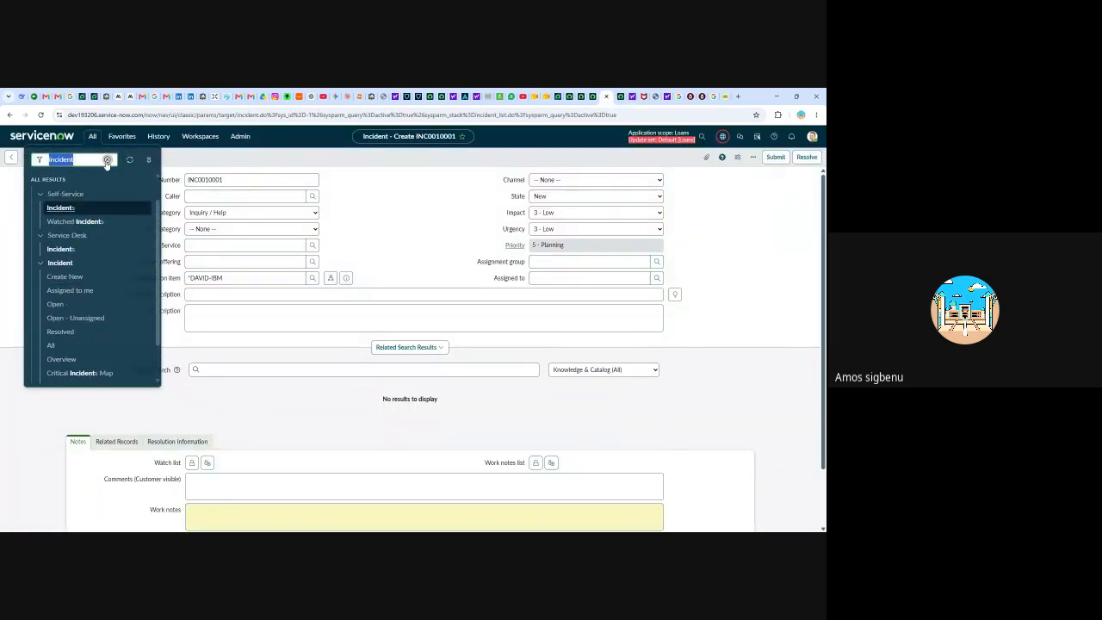
left_click(107, 161)
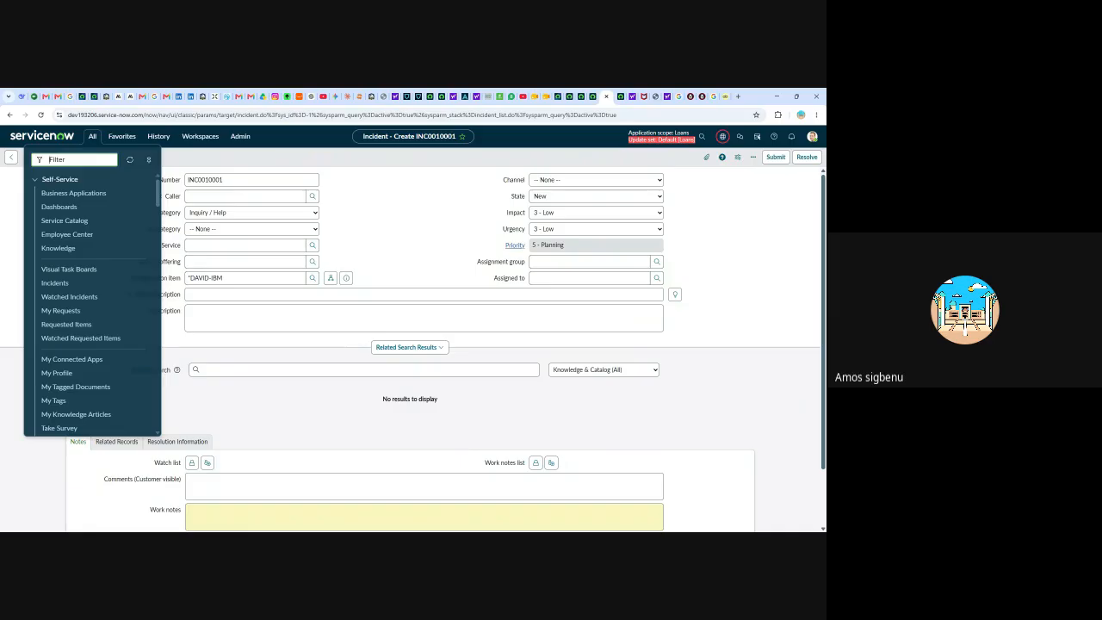
type("con")
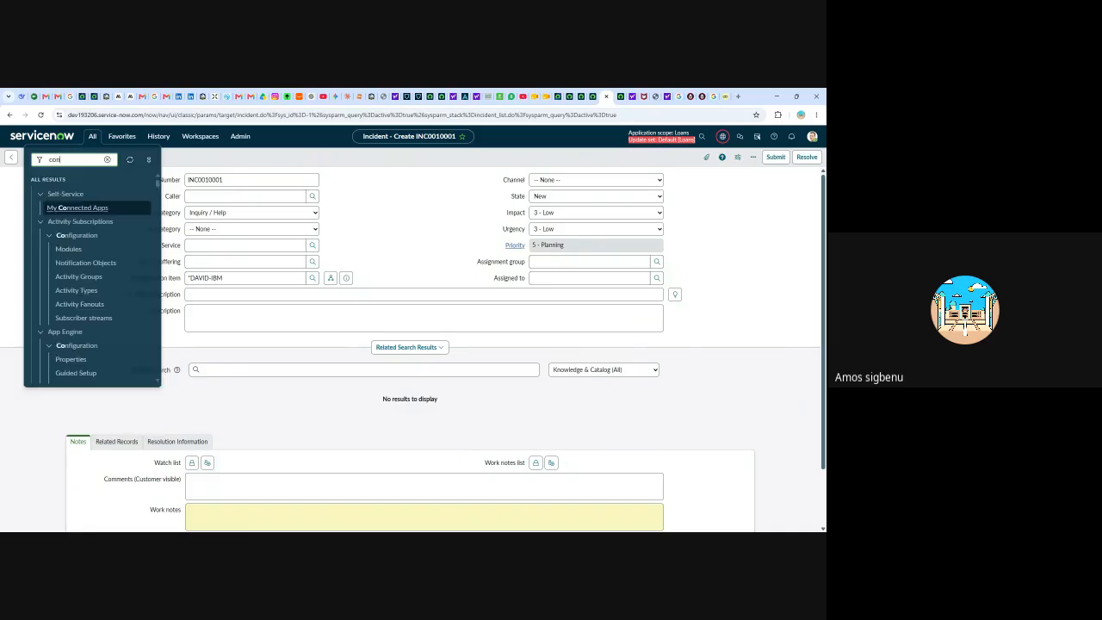
type("figuration")
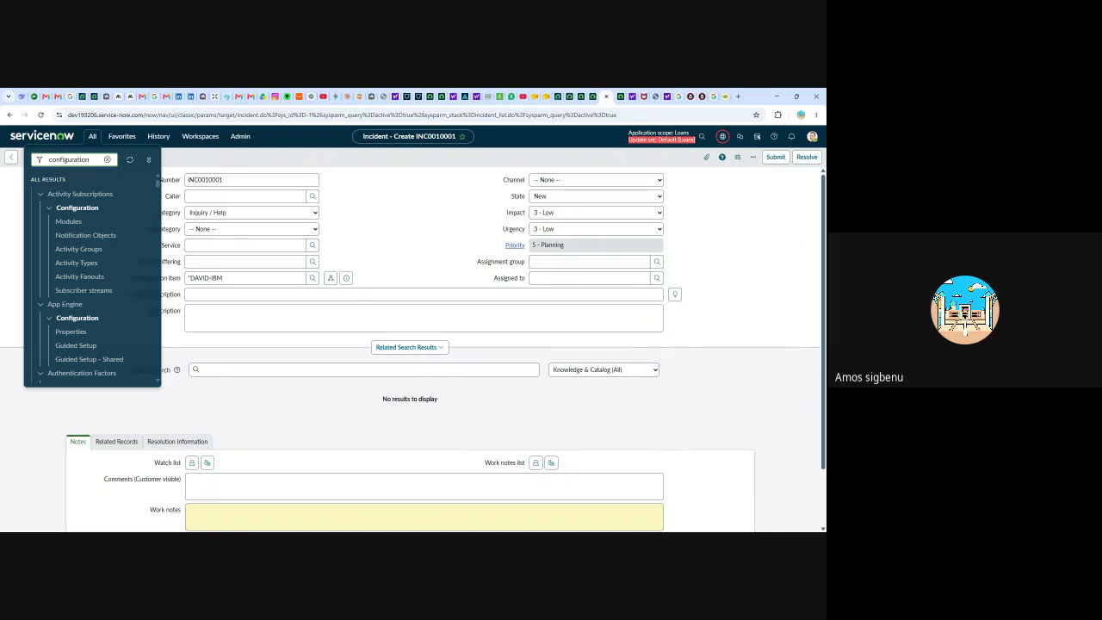
Step: Open CI Class Manager from the Configuration application and show the CI class hierarchy
scroll(84, 250, "down", 10)
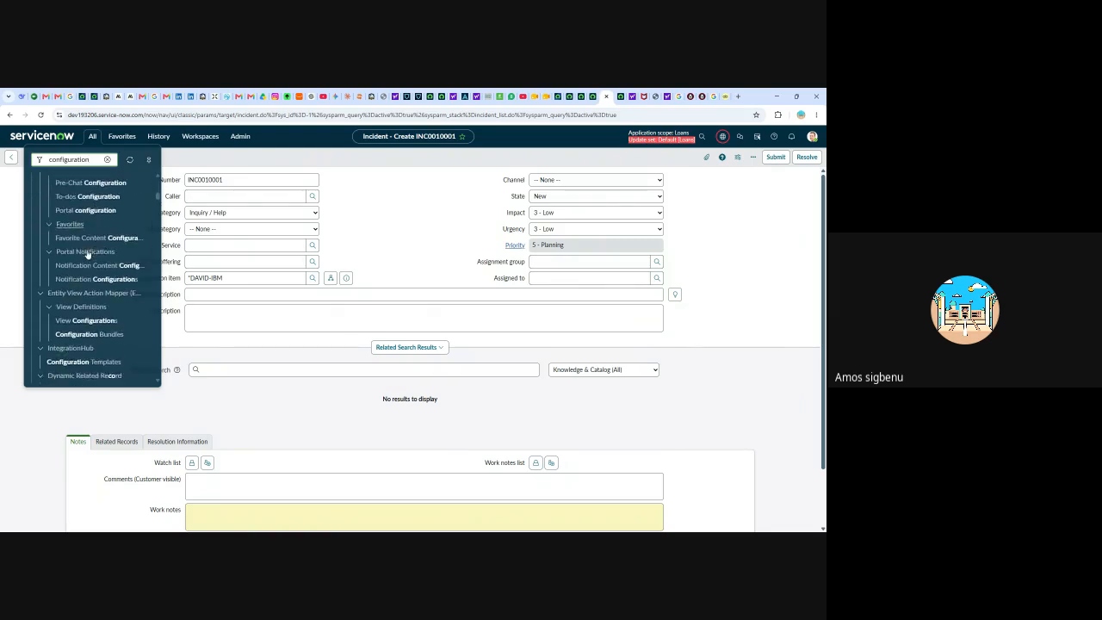
scroll(87, 251, "down", 10)
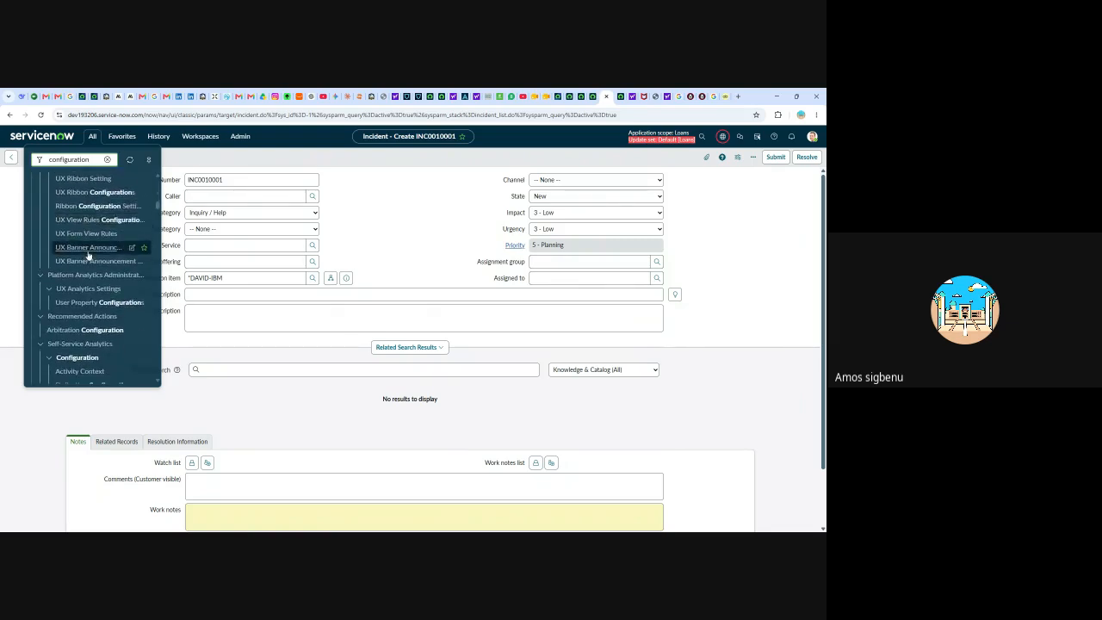
scroll(87, 256, "down", 10)
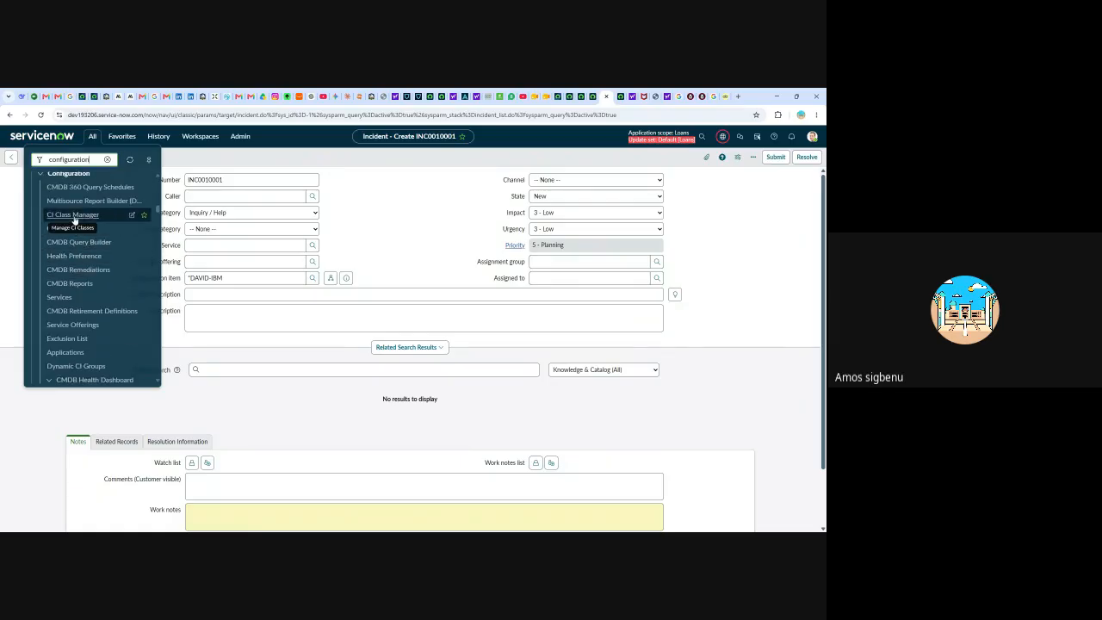
left_click(74, 216)
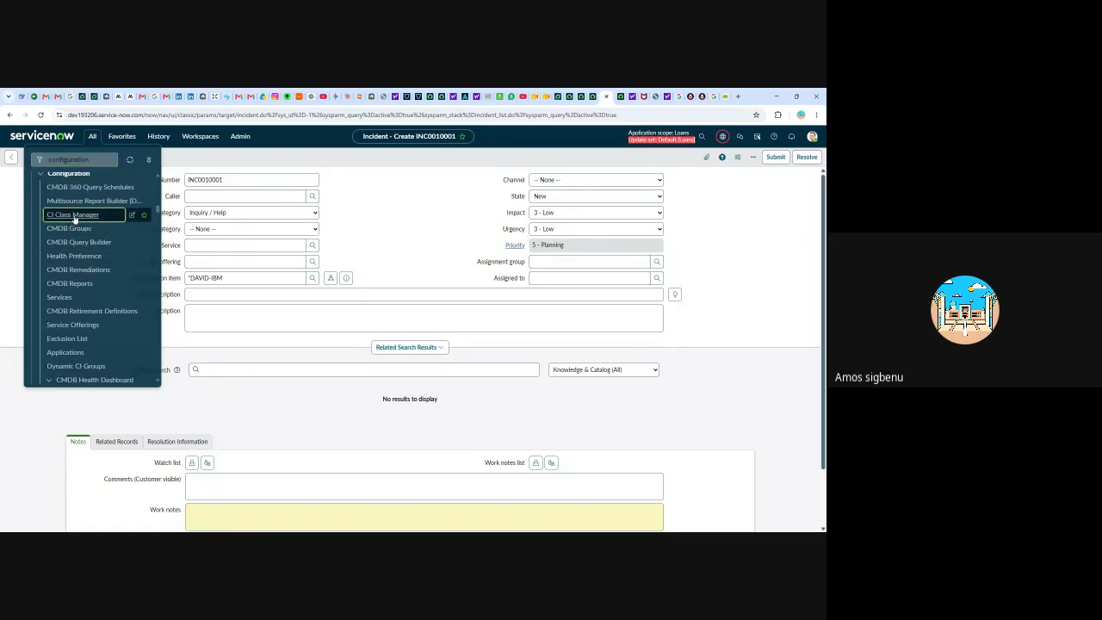
left_click(478, 366)
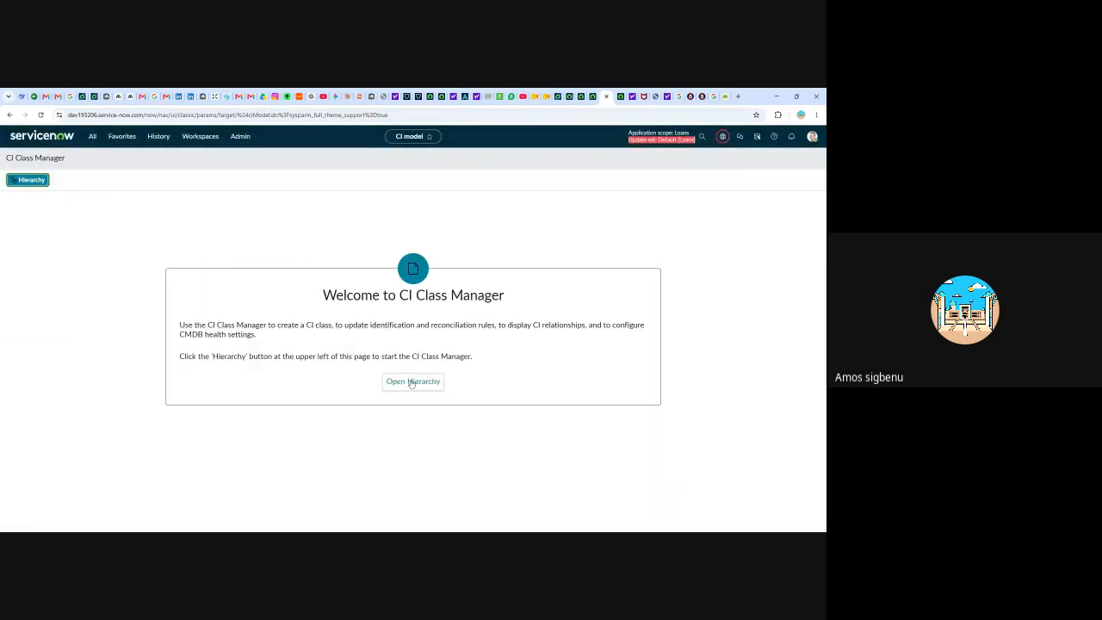
left_click(407, 384)
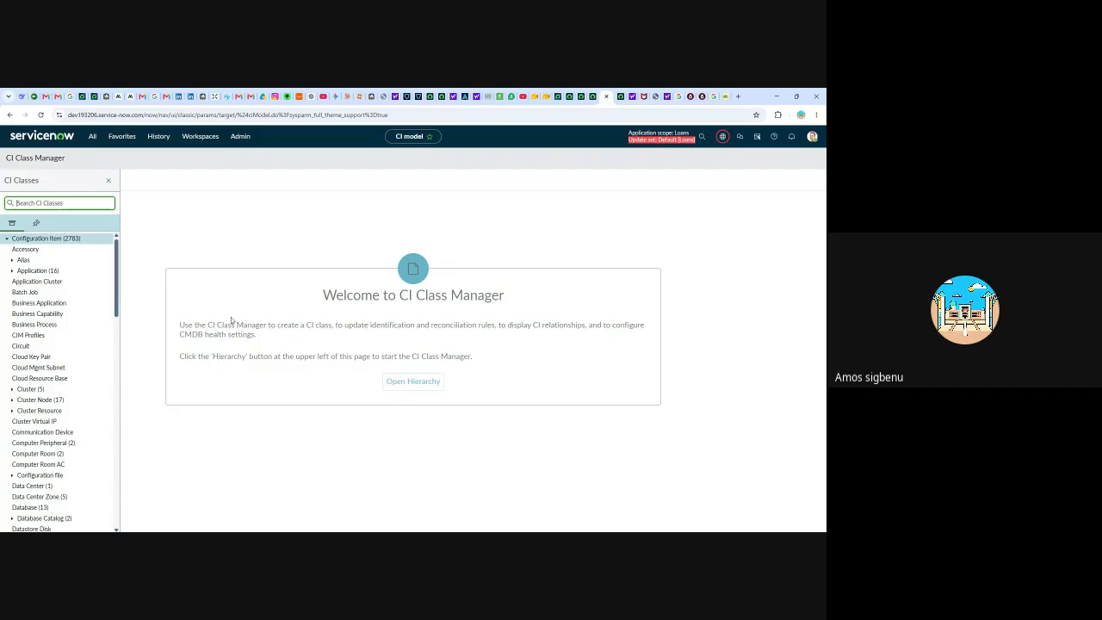
Step: Look through the classes under Configuration Item in the CI Classes hierarchy
left_click(65, 271)
scroll(66, 276, "down", 3)
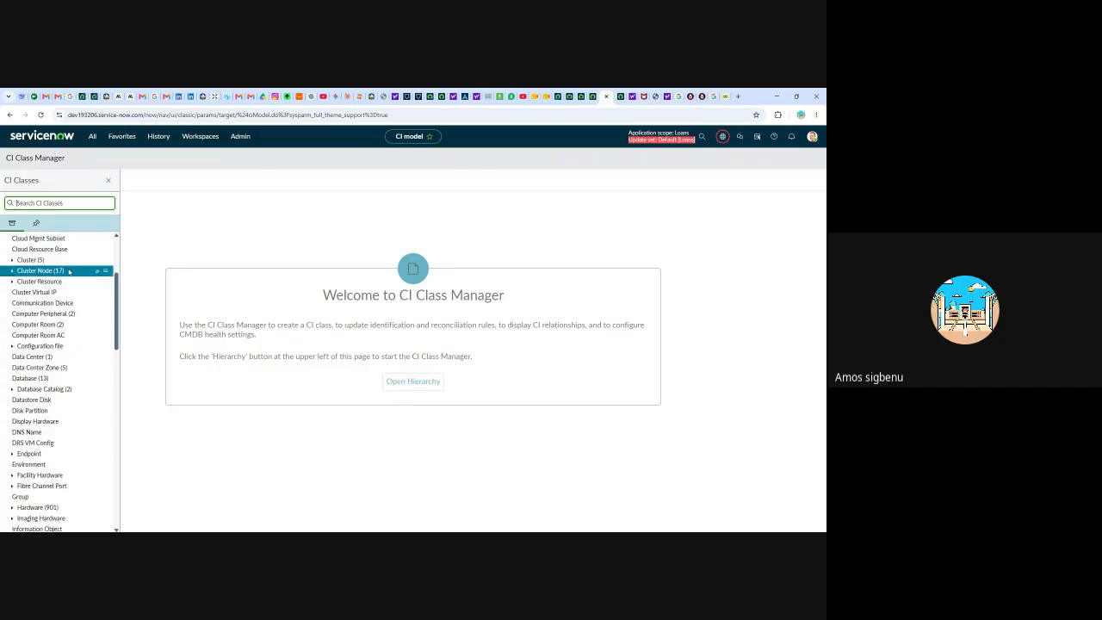
scroll(73, 282, "down", 9)
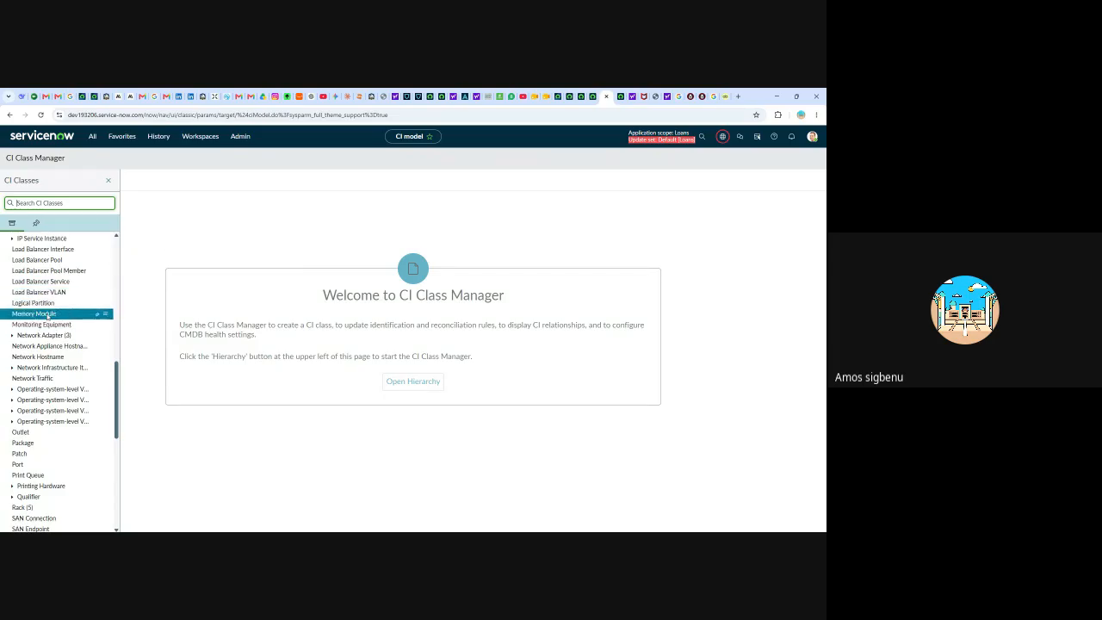
scroll(39, 259, "up", 1)
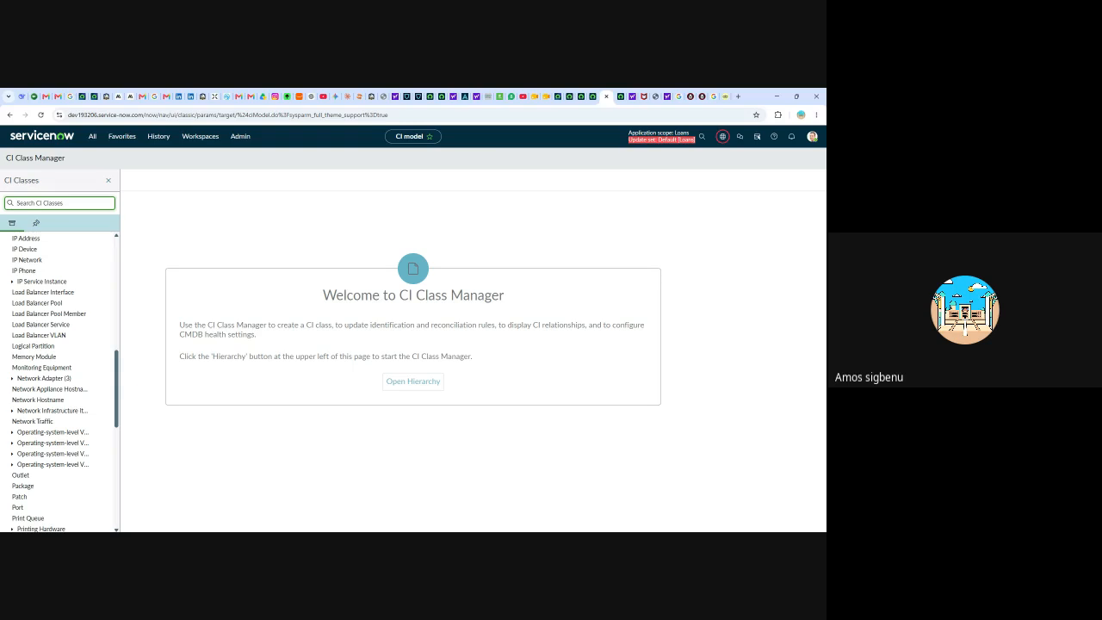
scroll(153, 278, "up", 3)
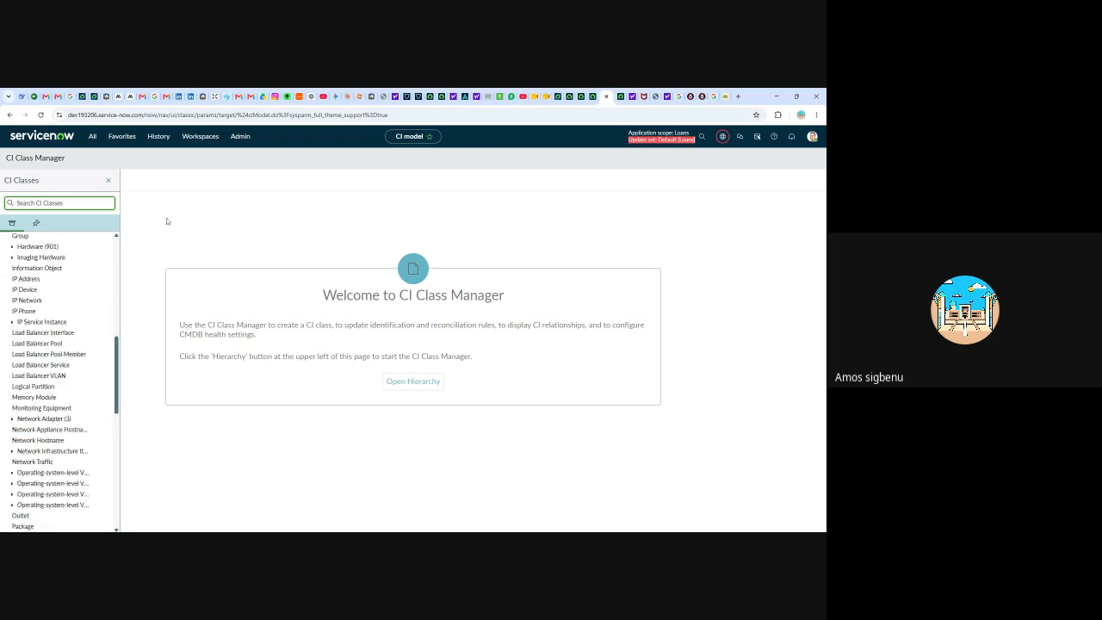
Step: Search the CI classes for server, open the Server class's basic info, and bring up the form for adding a child class
type("se")
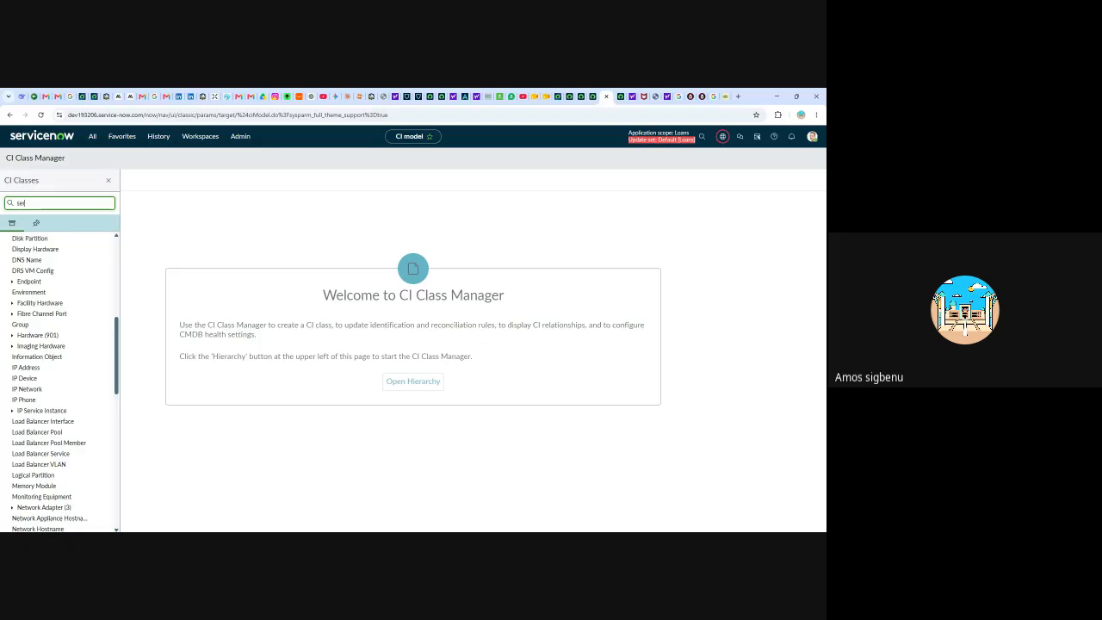
type("rver")
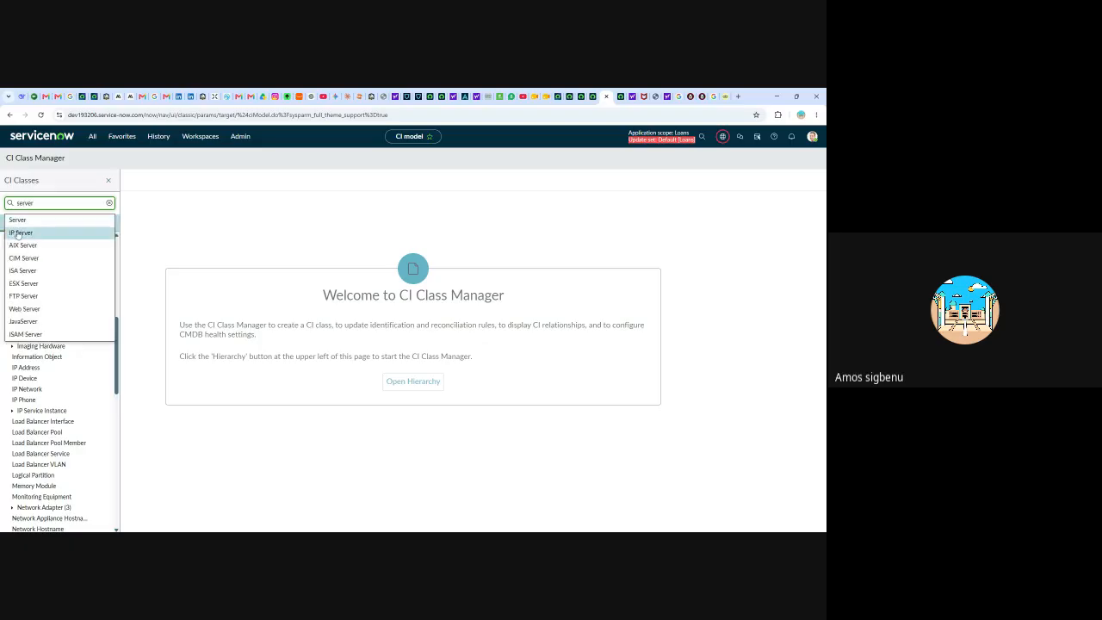
left_click(18, 222)
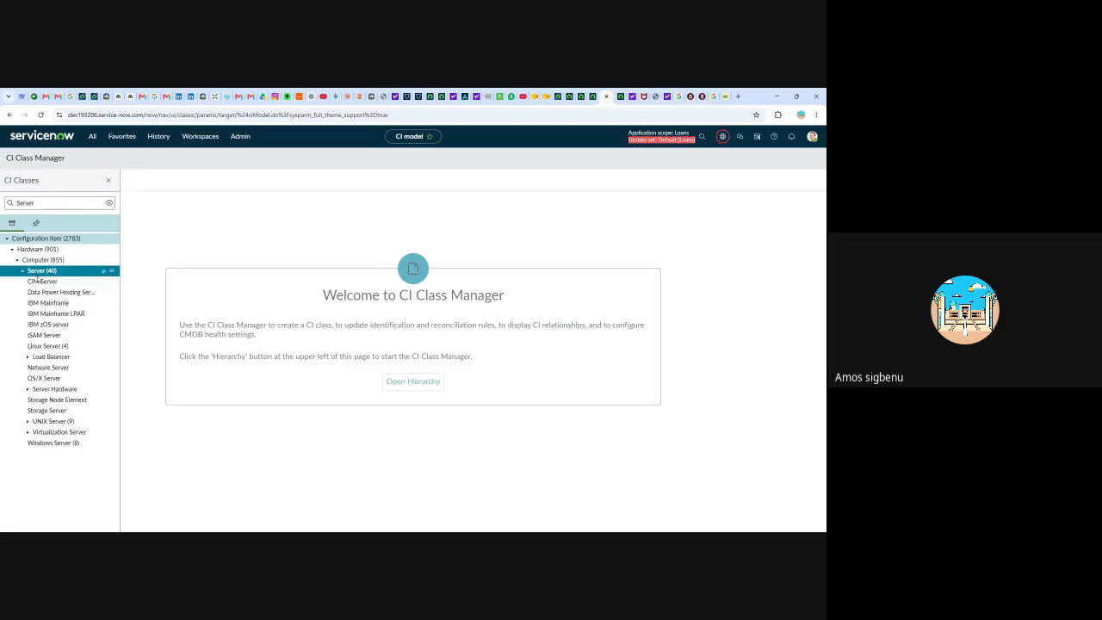
left_click(39, 272)
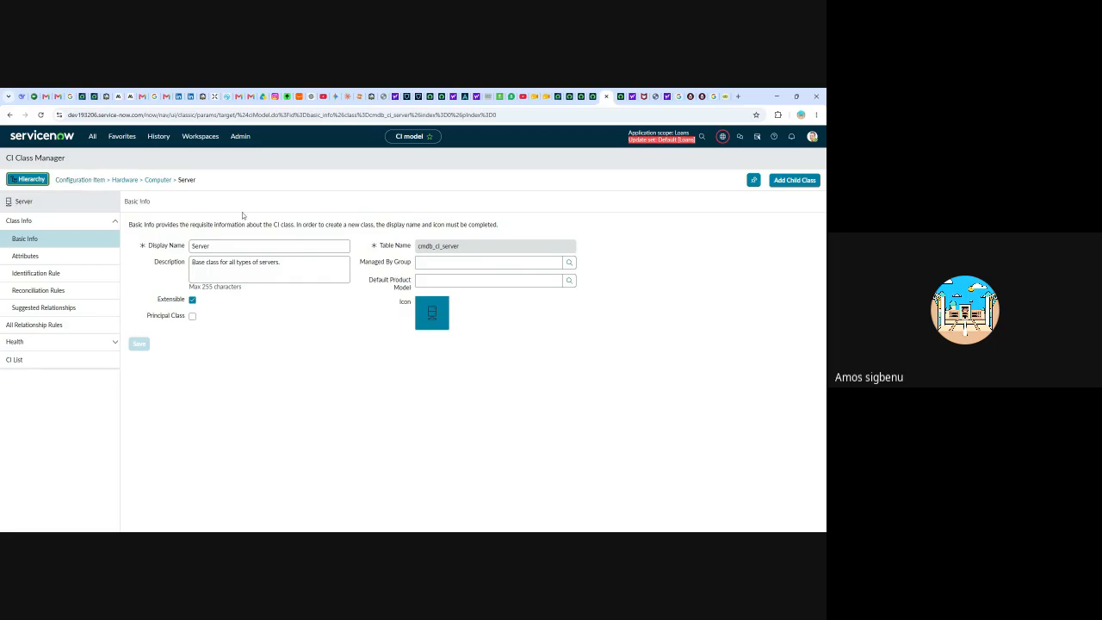
left_click(787, 181)
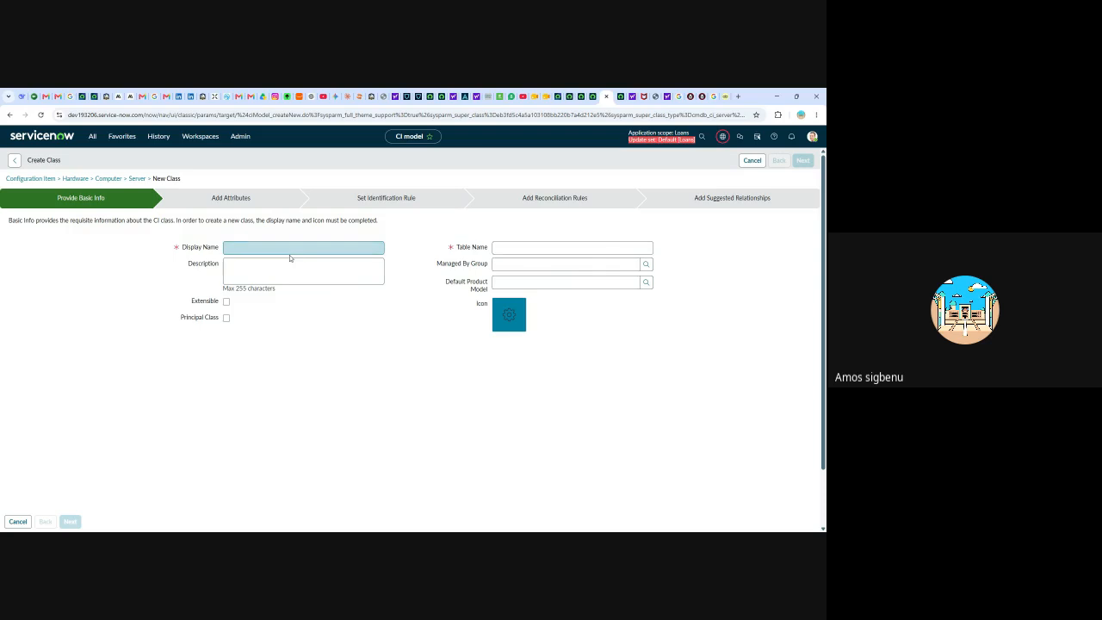
Step: Close the instance's browser tabs, including Create Class, Configuration Items and Base Configuration Item, and return to the Manage my instance page
left_click(607, 96)
left_click(594, 97)
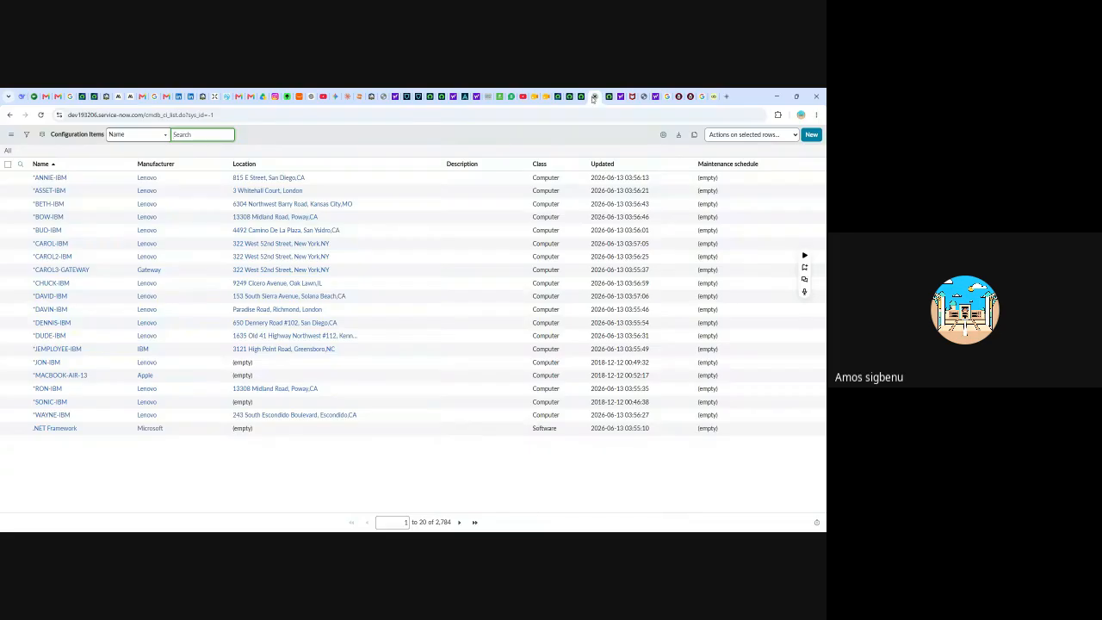
left_click(594, 97)
left_click(582, 98)
left_click(583, 97)
left_click(571, 98)
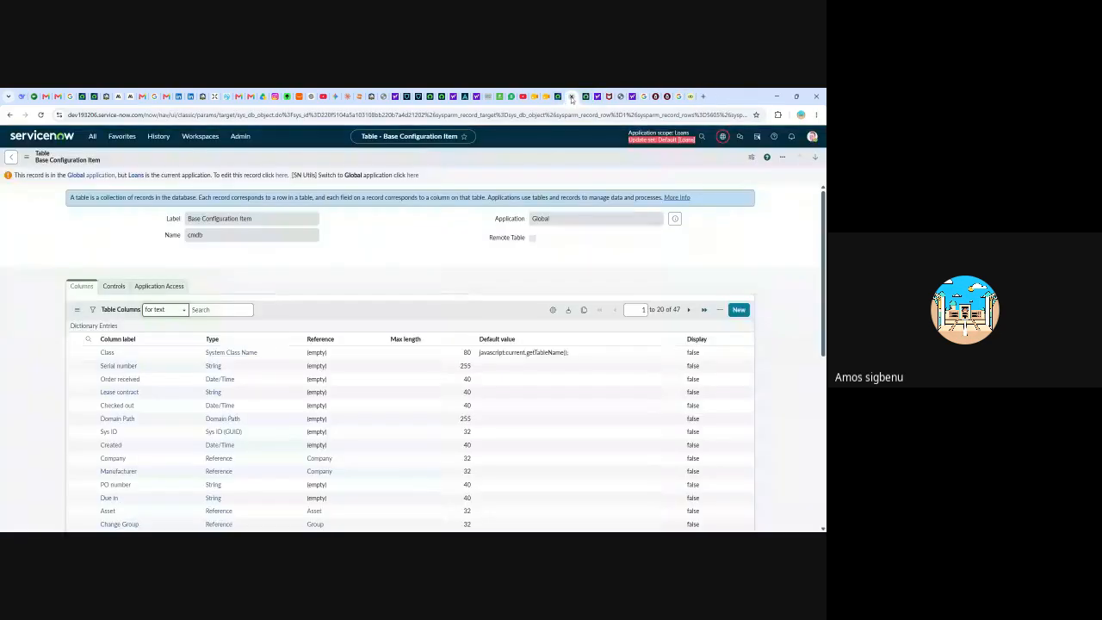
left_click(572, 99)
left_click(560, 98)
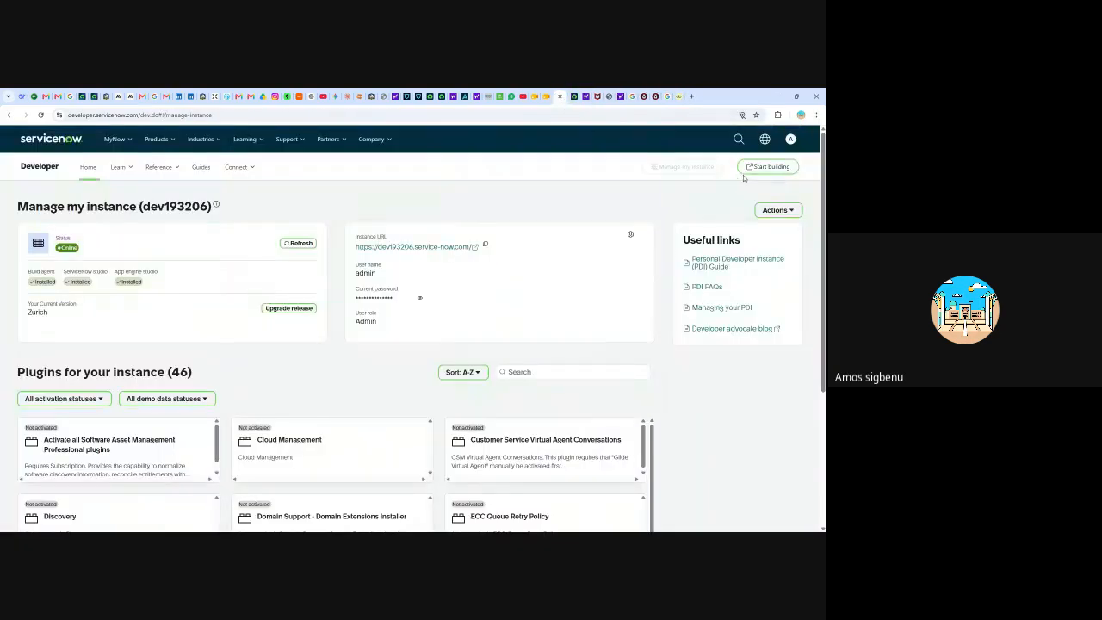
Step: Log out of the ServiceNow developer account and open the sign-in page
left_click(790, 139)
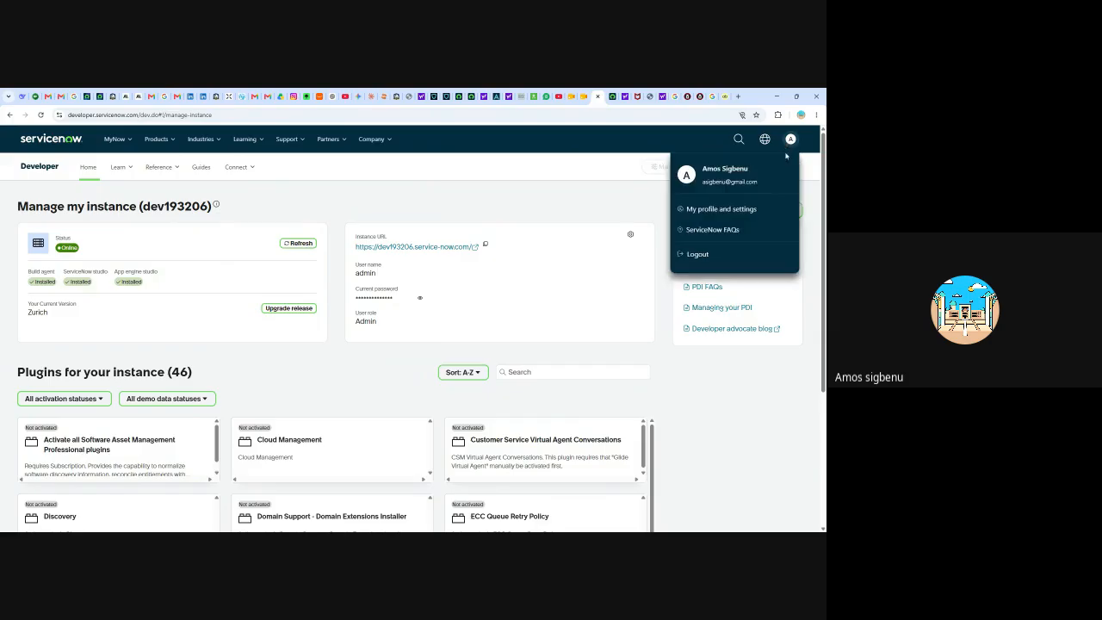
left_click(697, 255)
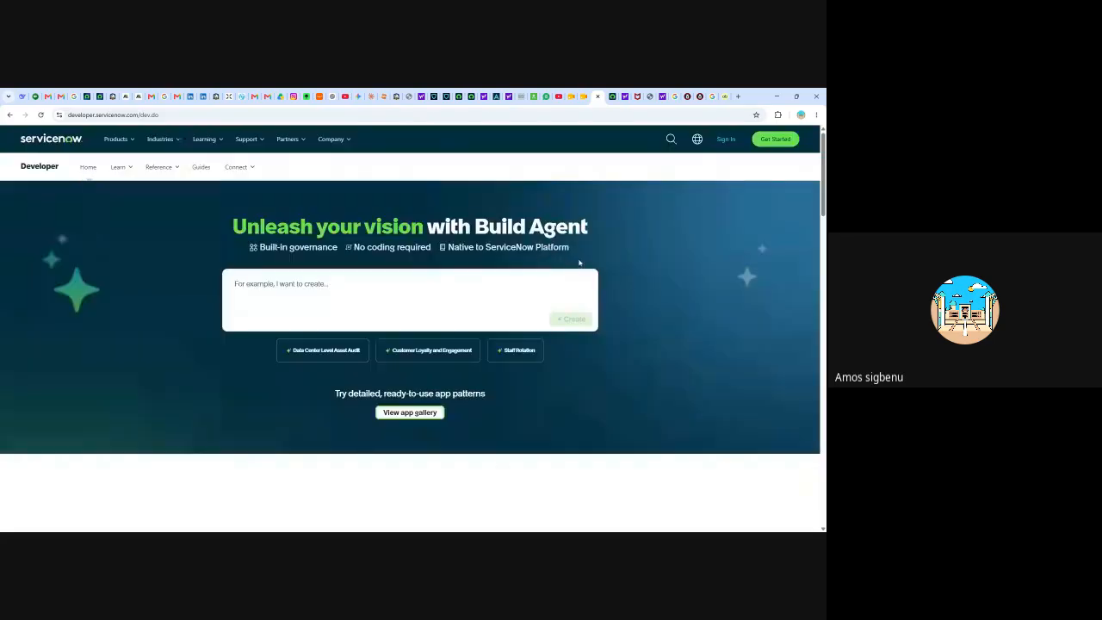
left_click(725, 141)
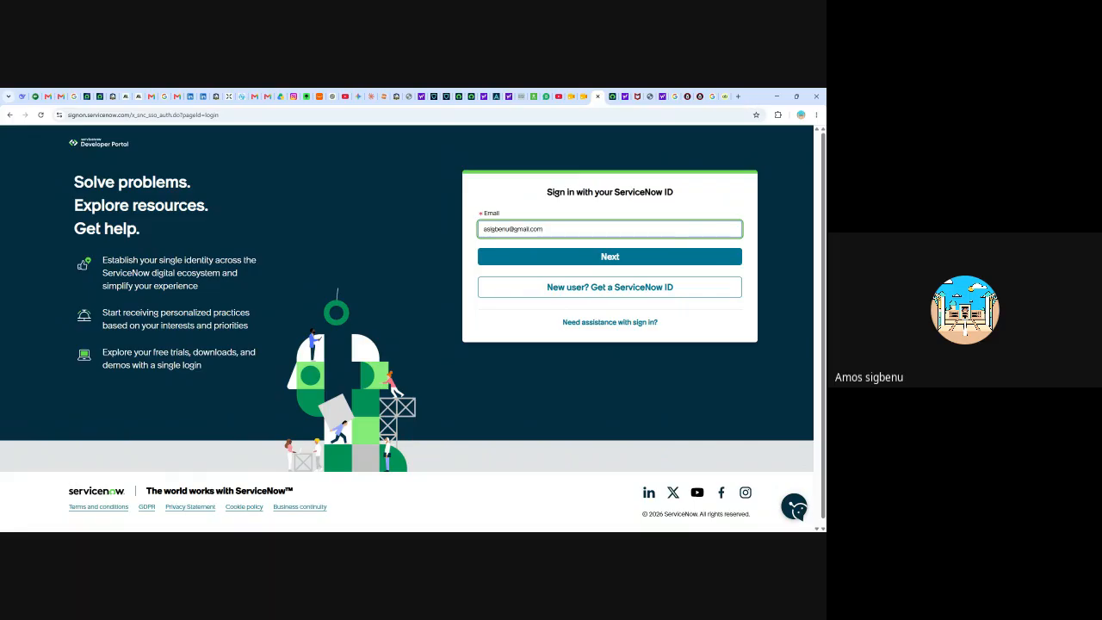
scroll(486, 494, "down", 1)
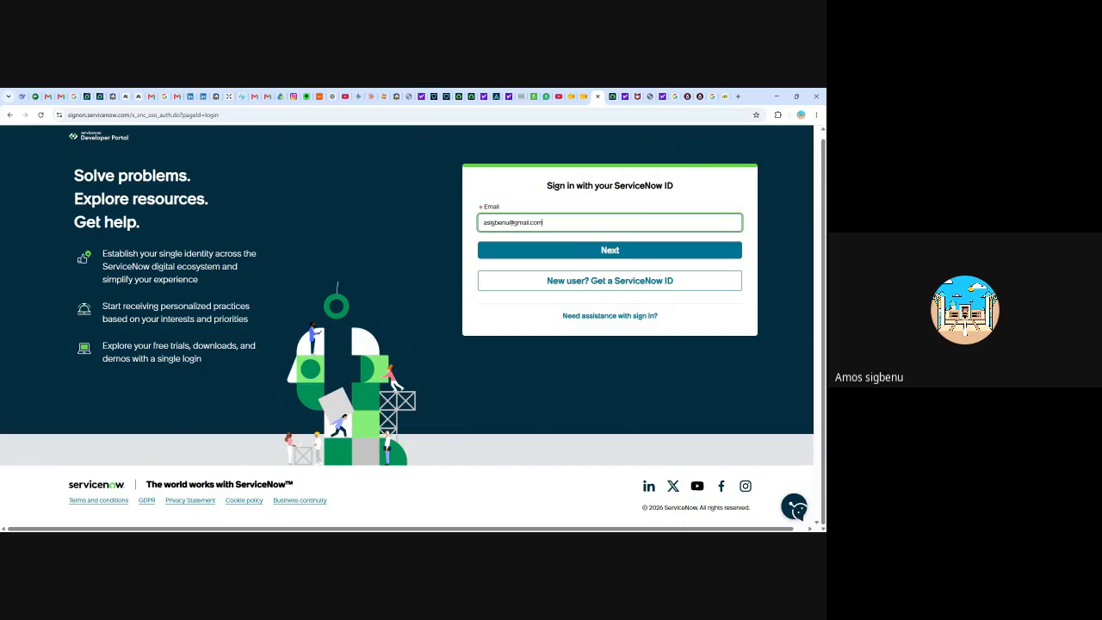
key("alt+Tab")
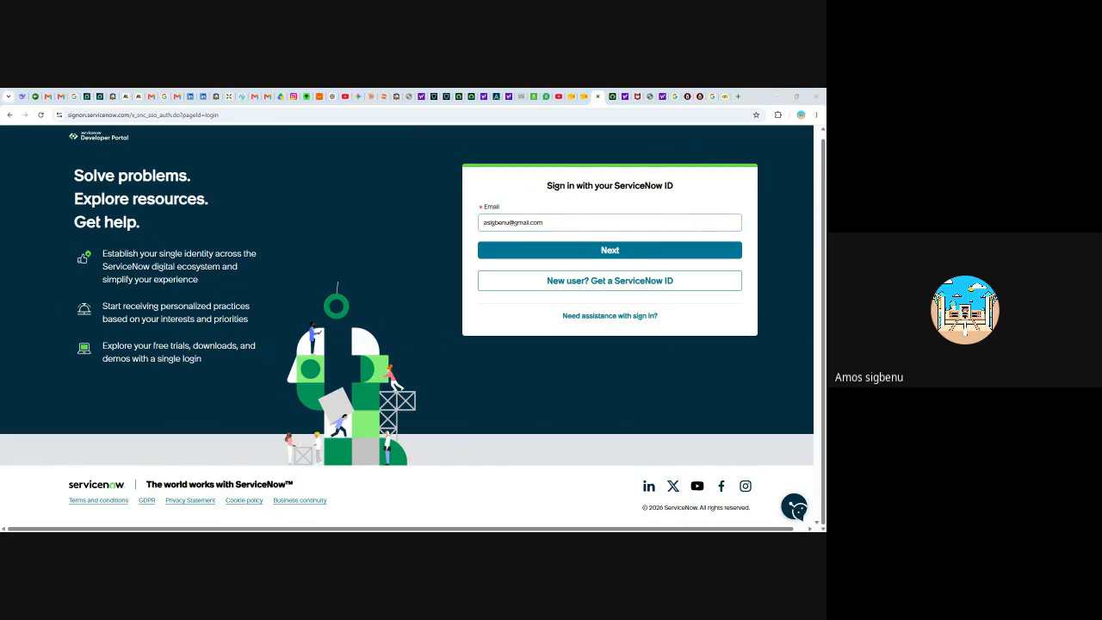
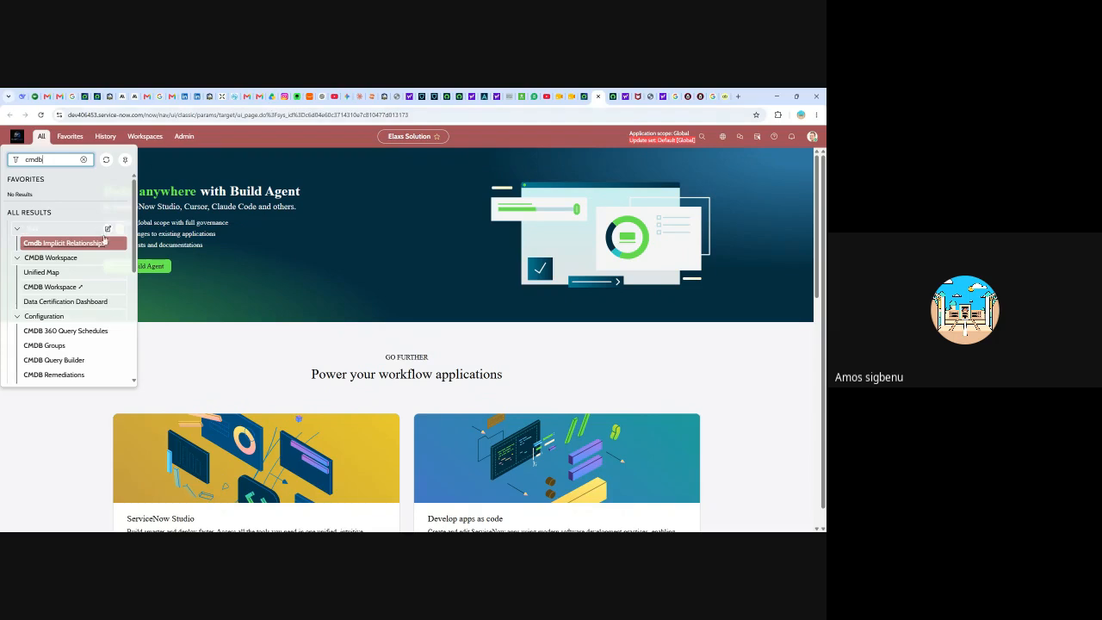
Step: Examine the navigator modules matching cmdb in the second instance, from CMDB Workspace to CMDB Health Dashboard, CMDB CI Actions and CMDB Properties
scroll(84, 279, "down", 3)
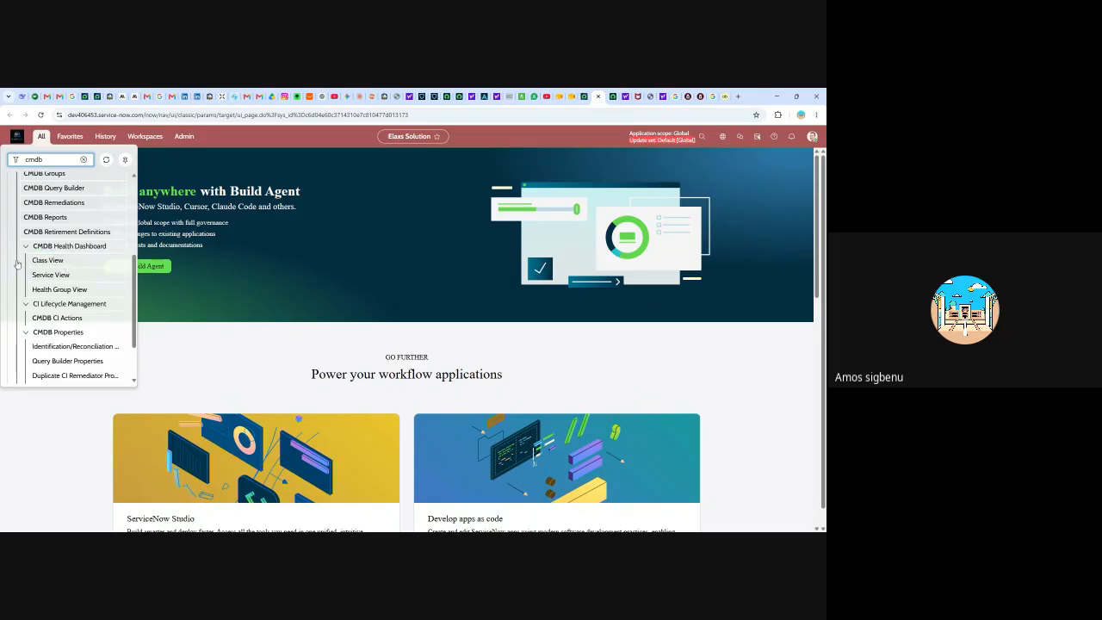
scroll(54, 240, "up", 5)
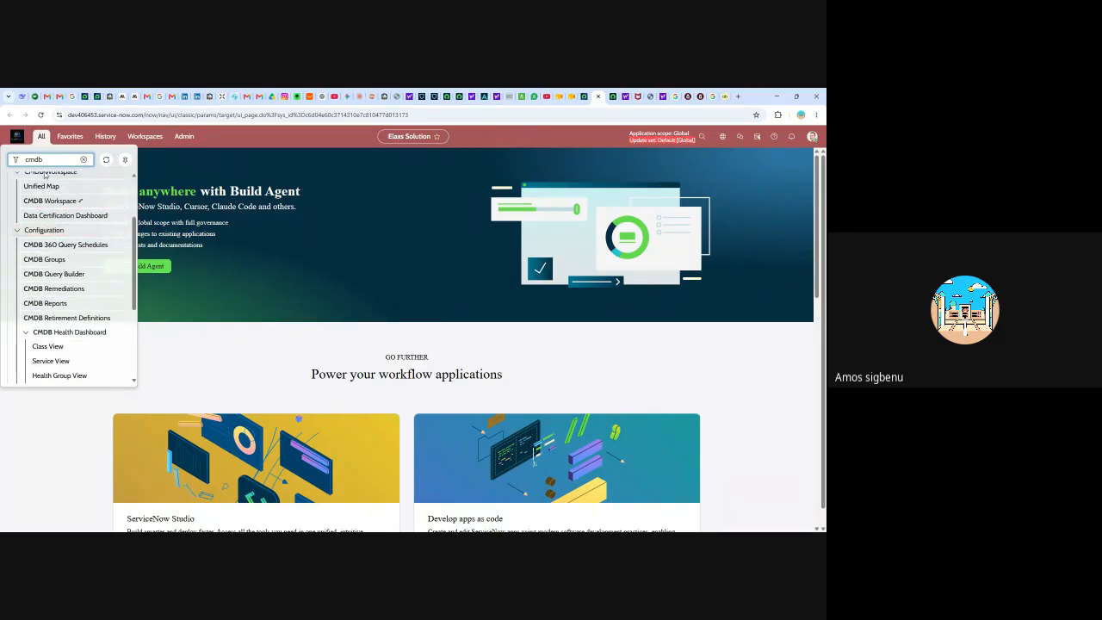
scroll(78, 246, "down", 2)
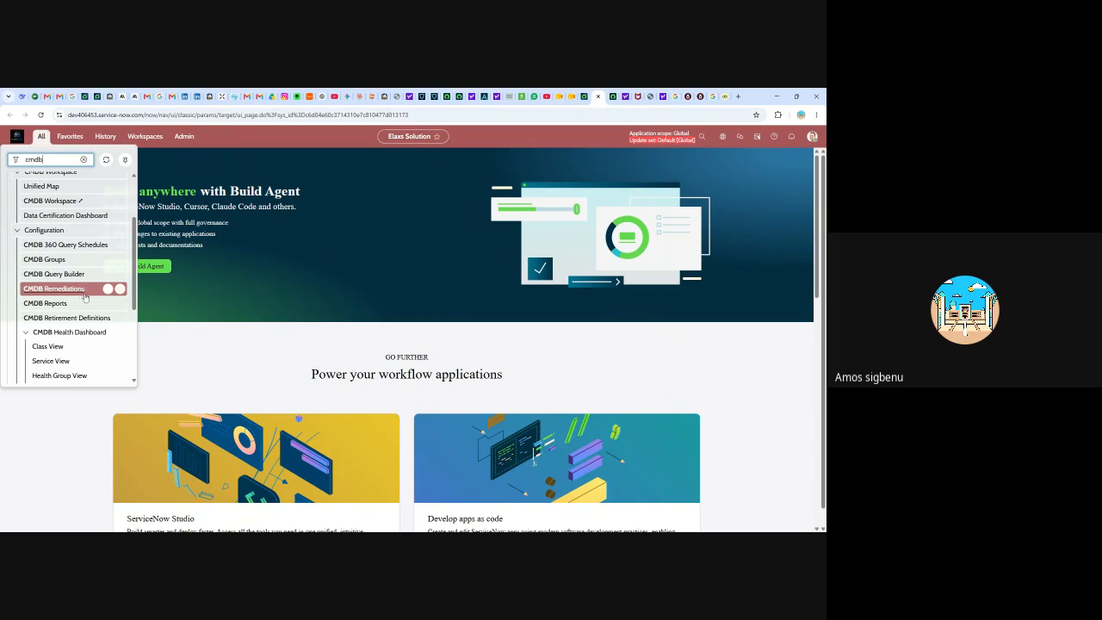
scroll(85, 297, "down", 1)
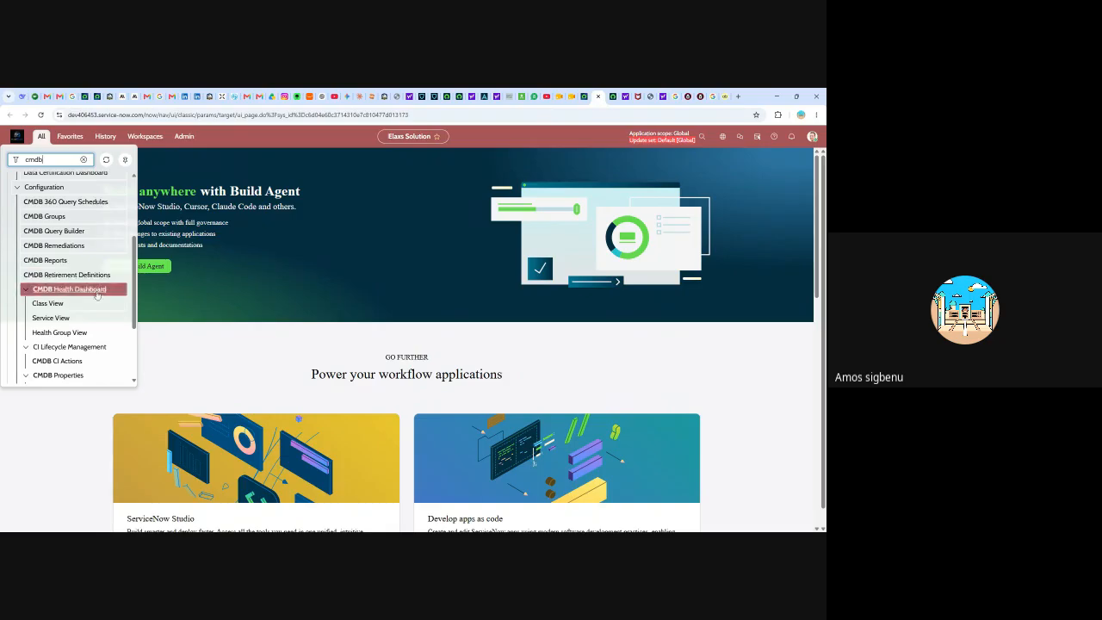
scroll(72, 301, "down", 1)
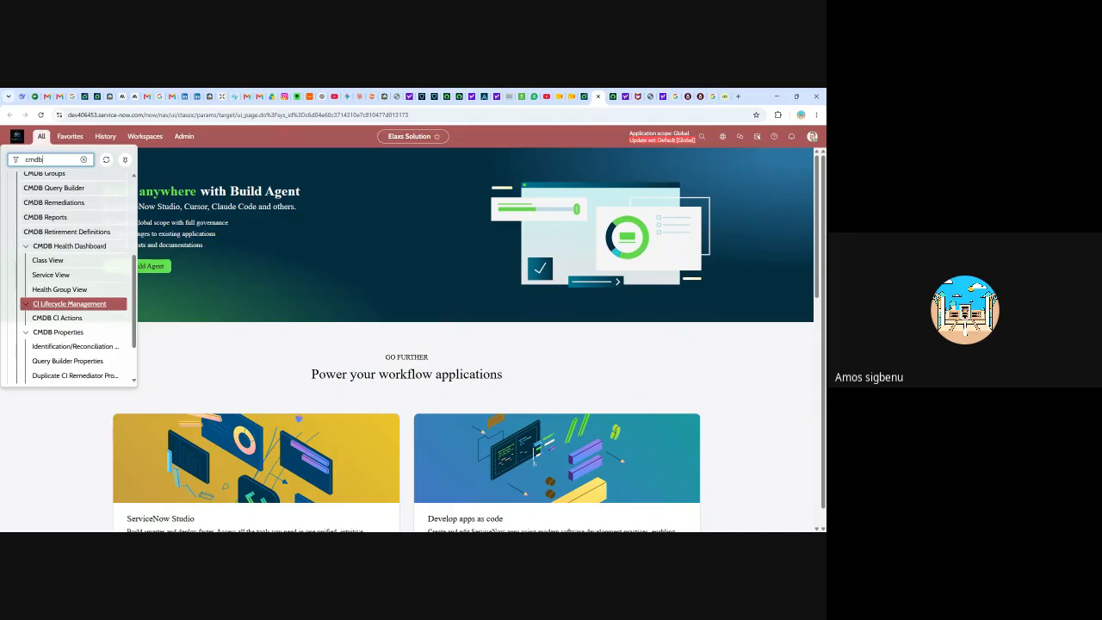
left_click(67, 318)
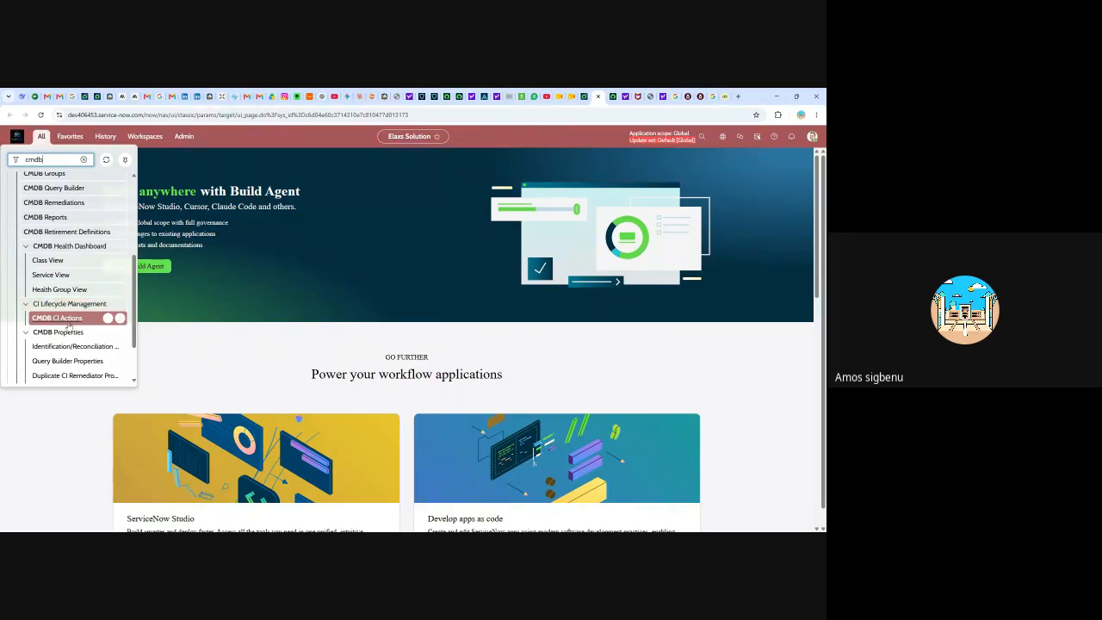
Step: Look through the remaining cmdb modules and open the Class View of the CMDB Health Dashboard
scroll(67, 323, "down", 1)
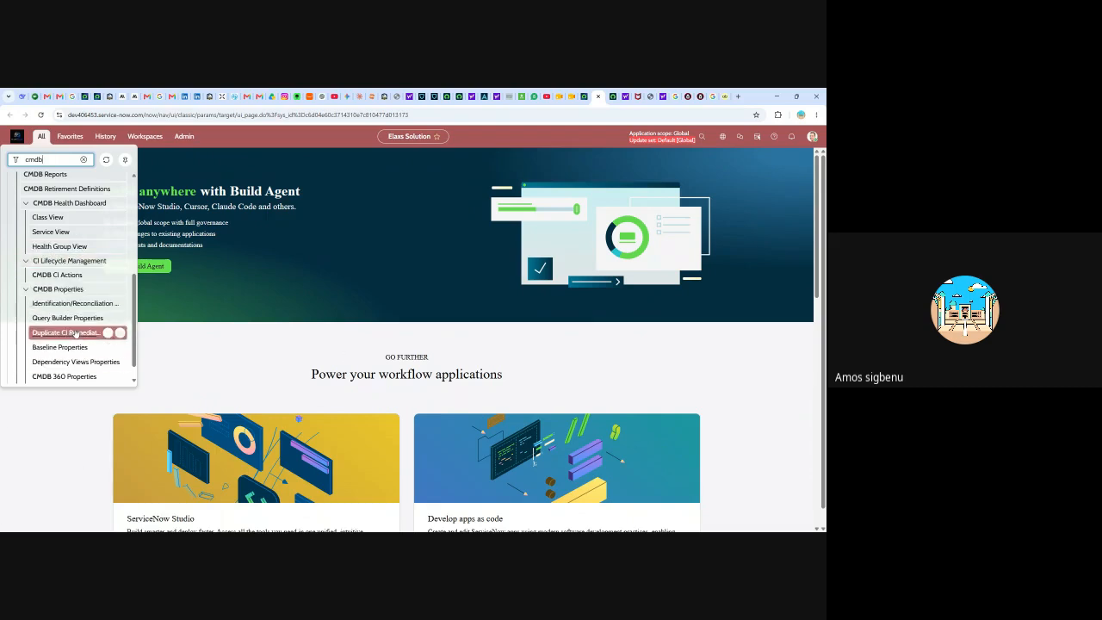
scroll(76, 327, "up", 3)
scroll(79, 305, "down", 1)
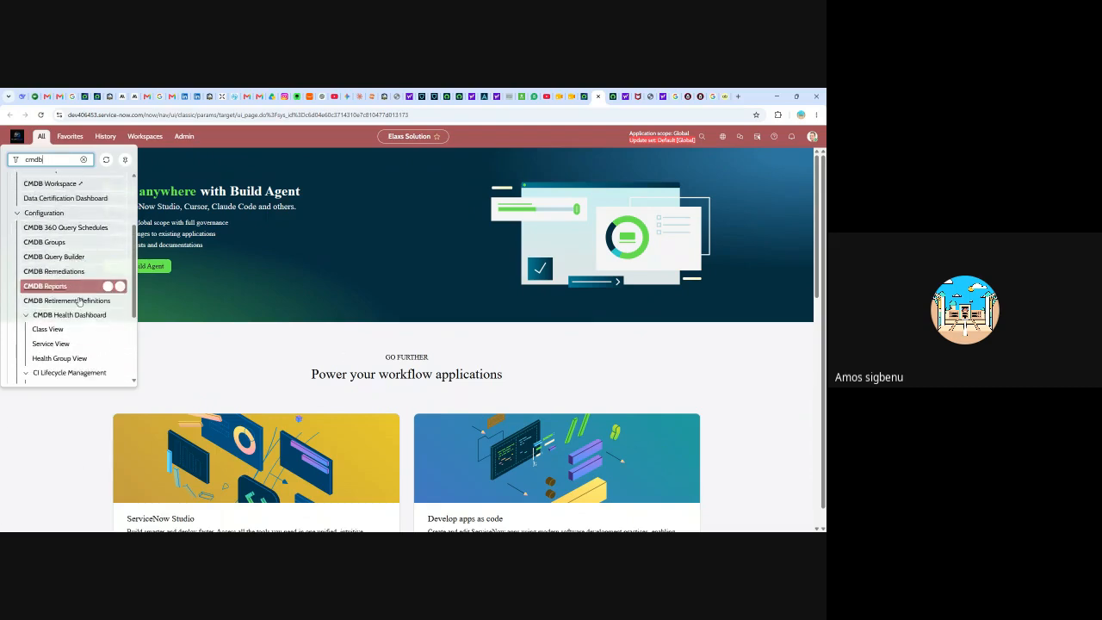
left_click(54, 304)
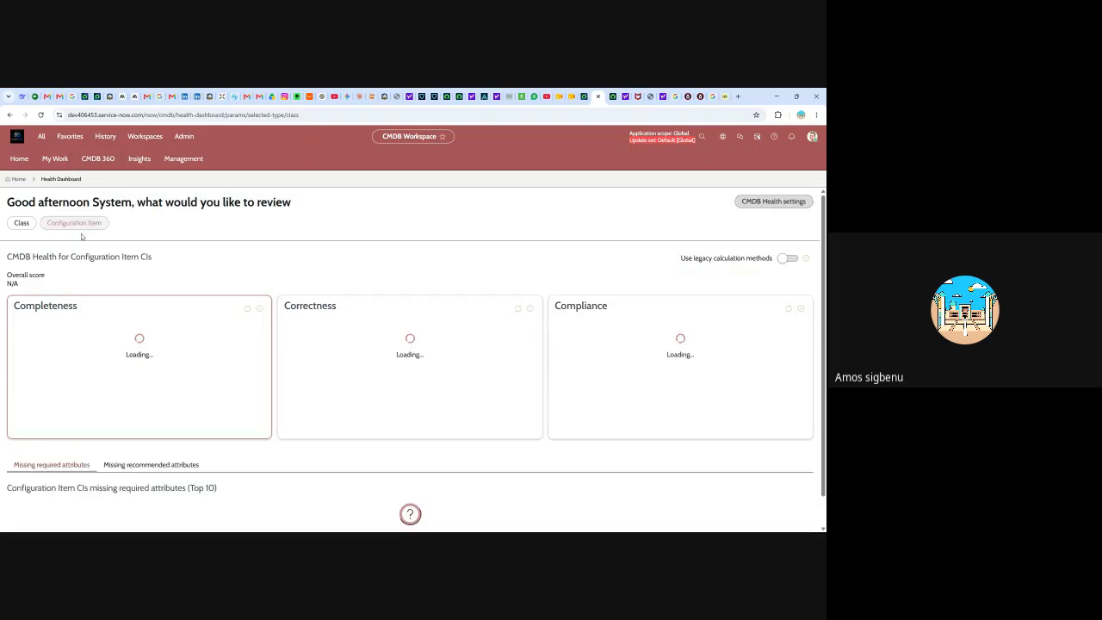
Step: Go through the cmdb modules again, open CMDB Groups, and view the Servers group record
left_click(41, 136)
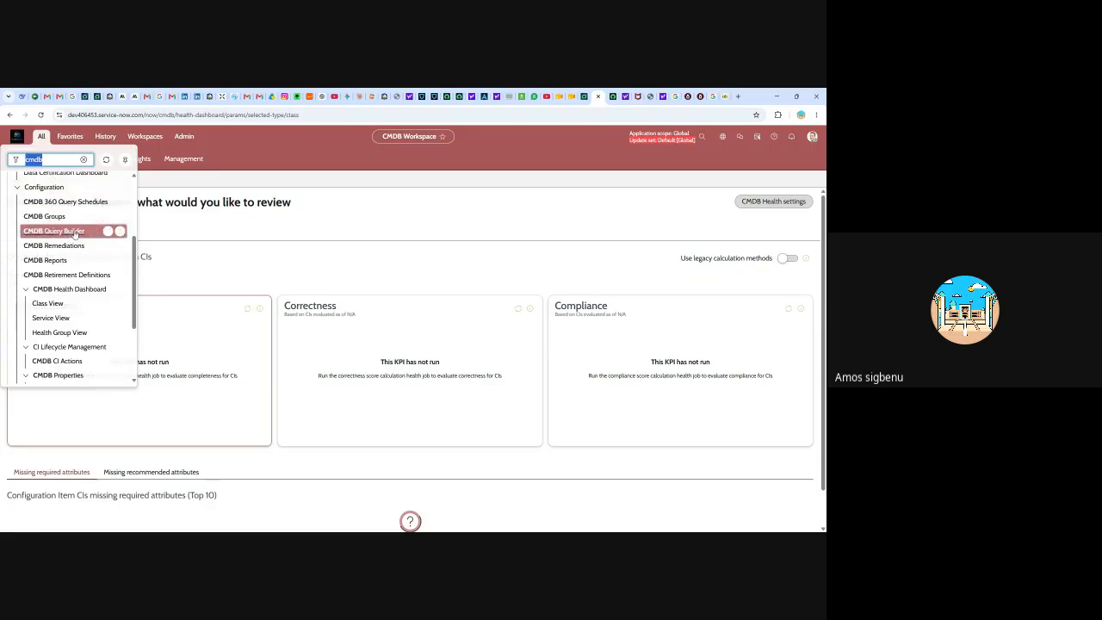
scroll(59, 224, "up", 2)
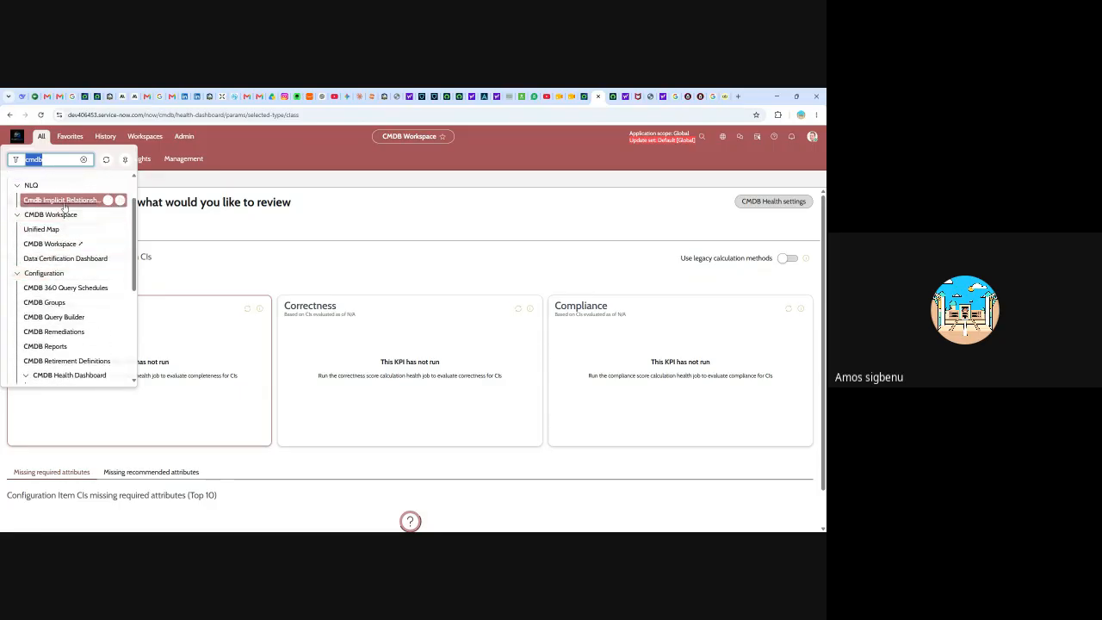
scroll(58, 239, "down", 1)
scroll(58, 238, "down", 3)
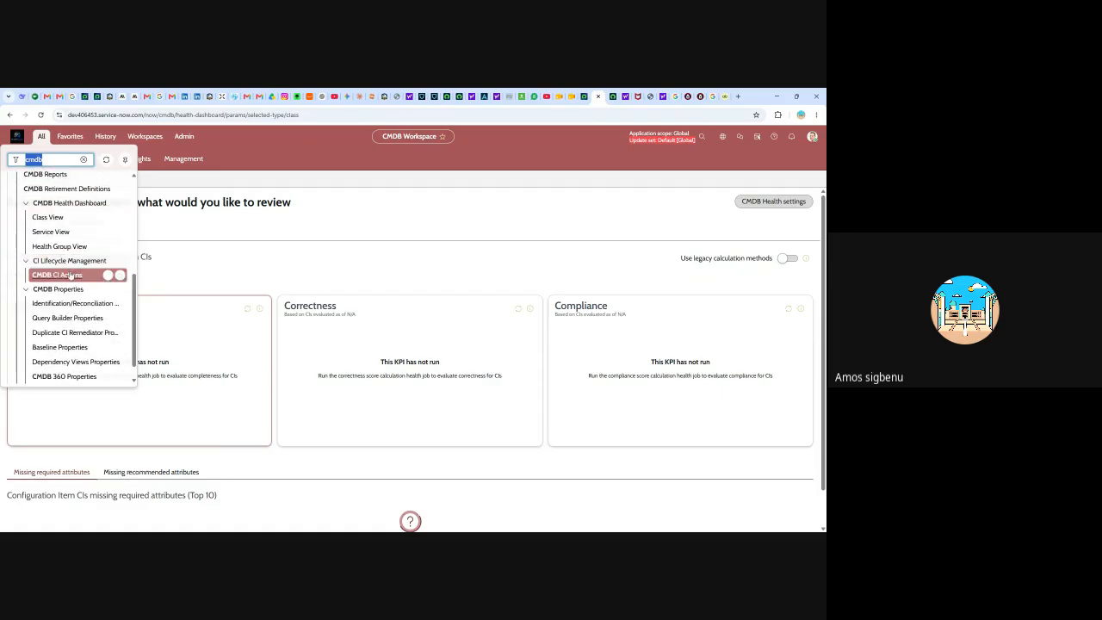
scroll(69, 287, "down", 1)
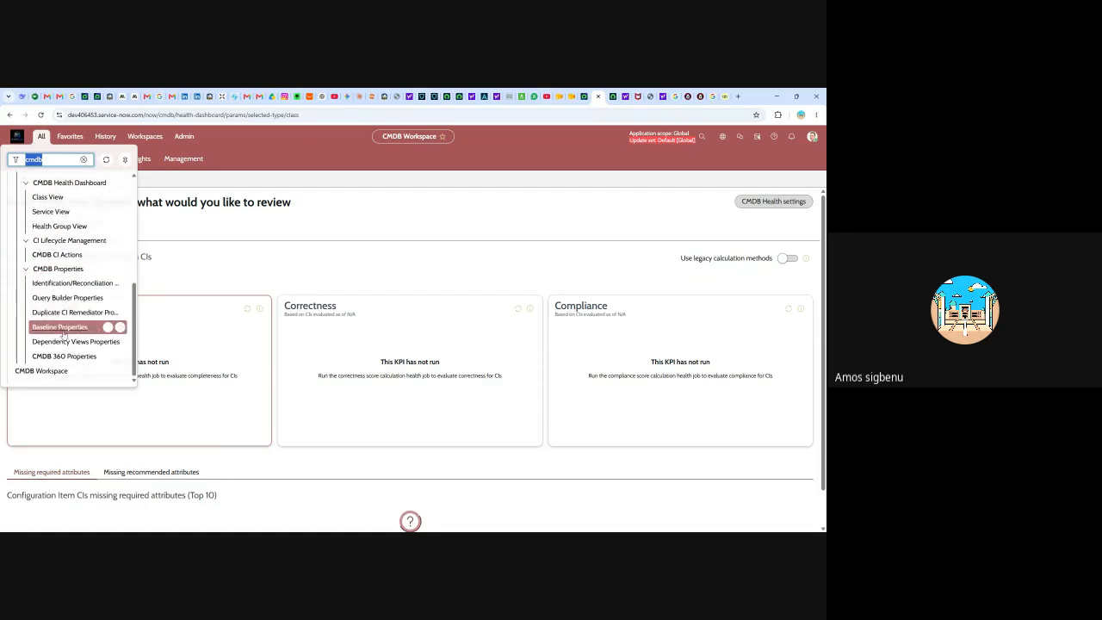
scroll(62, 279, "up", 1)
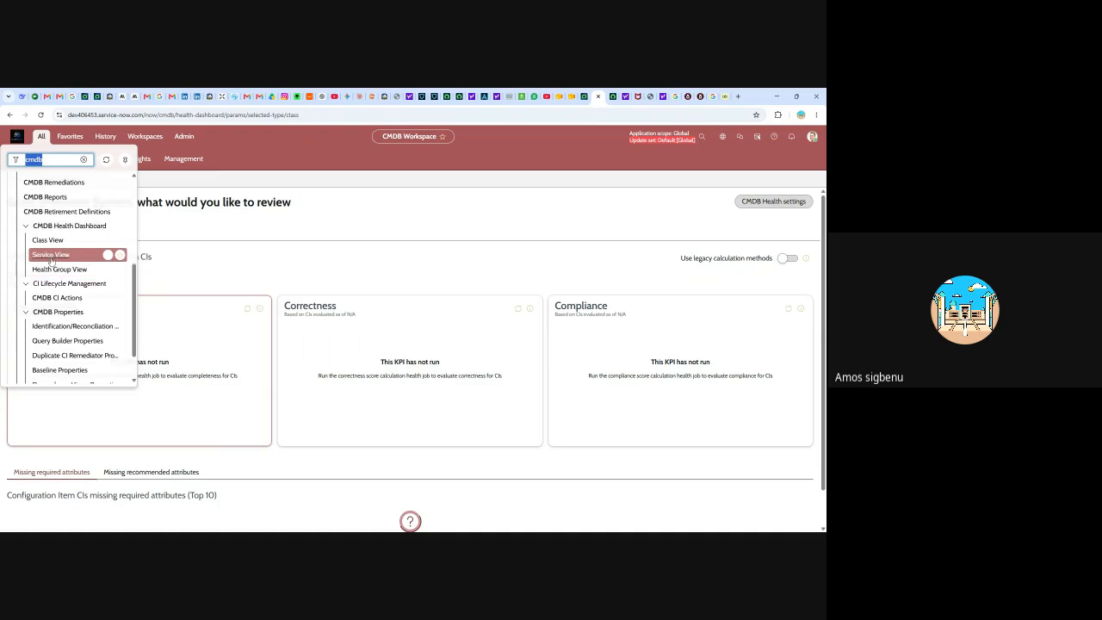
scroll(62, 258, "up", 2)
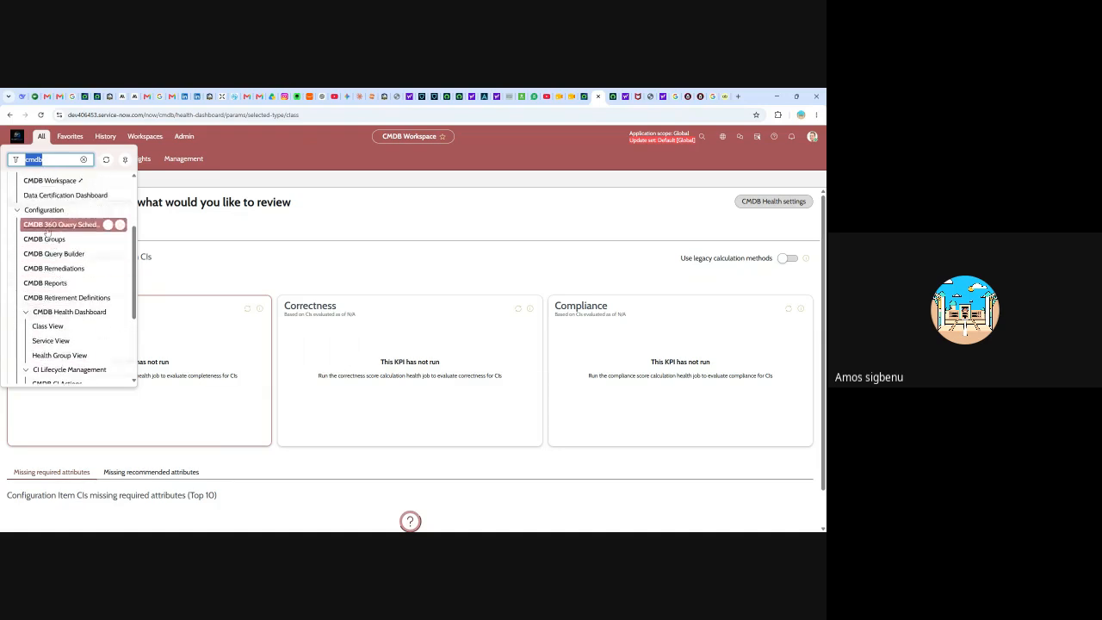
left_click(47, 243)
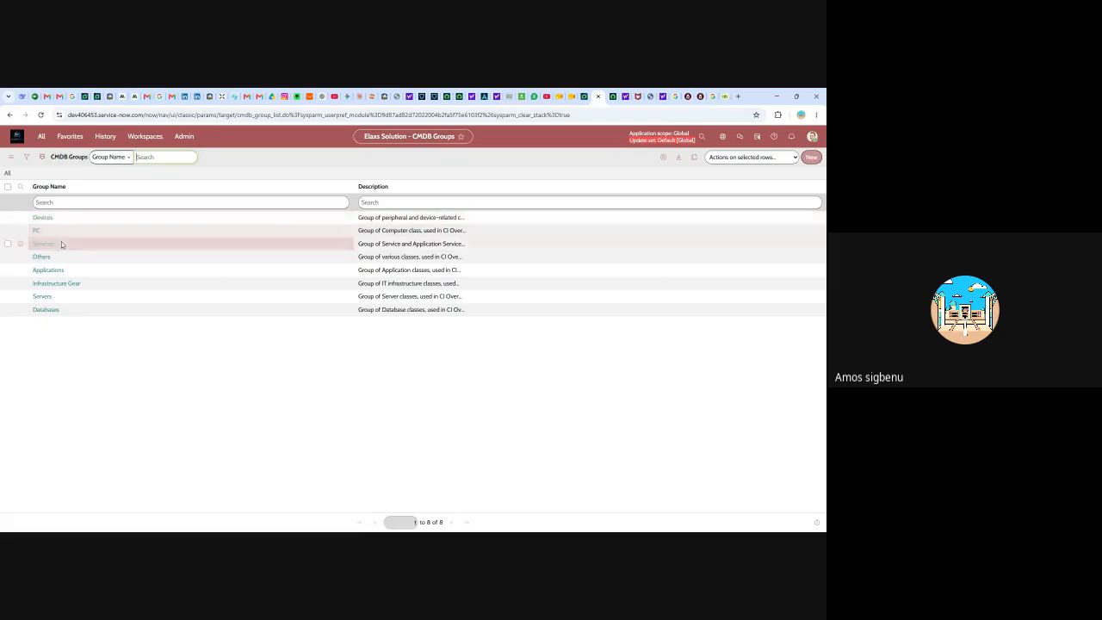
left_click(43, 298)
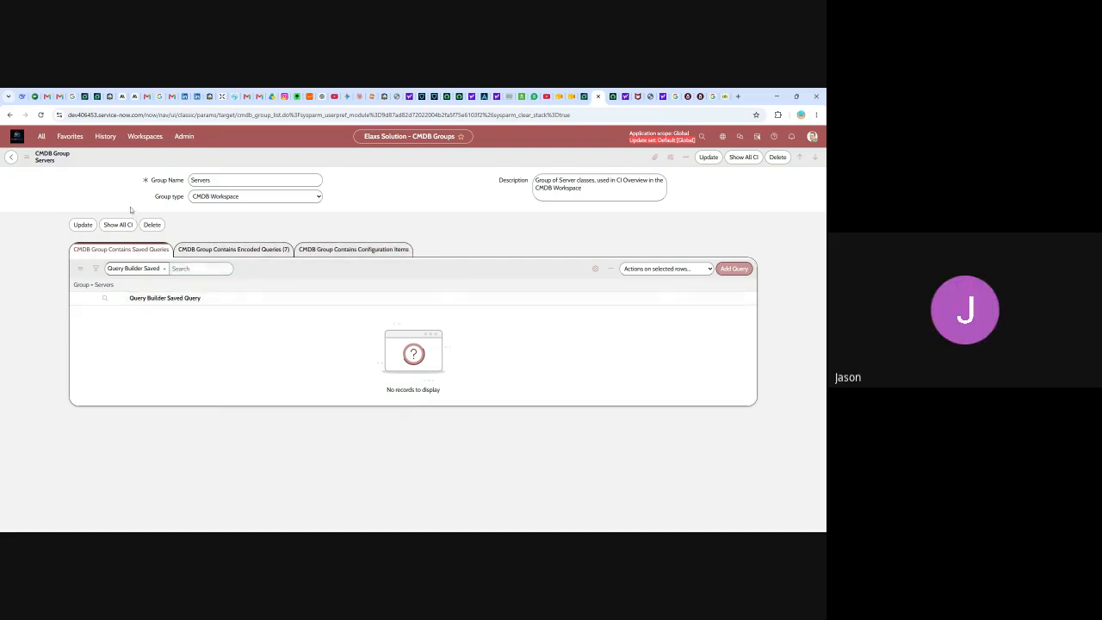
Step: Open the full Configuration Items list with cmdb_ci_list.do
left_click(42, 136)
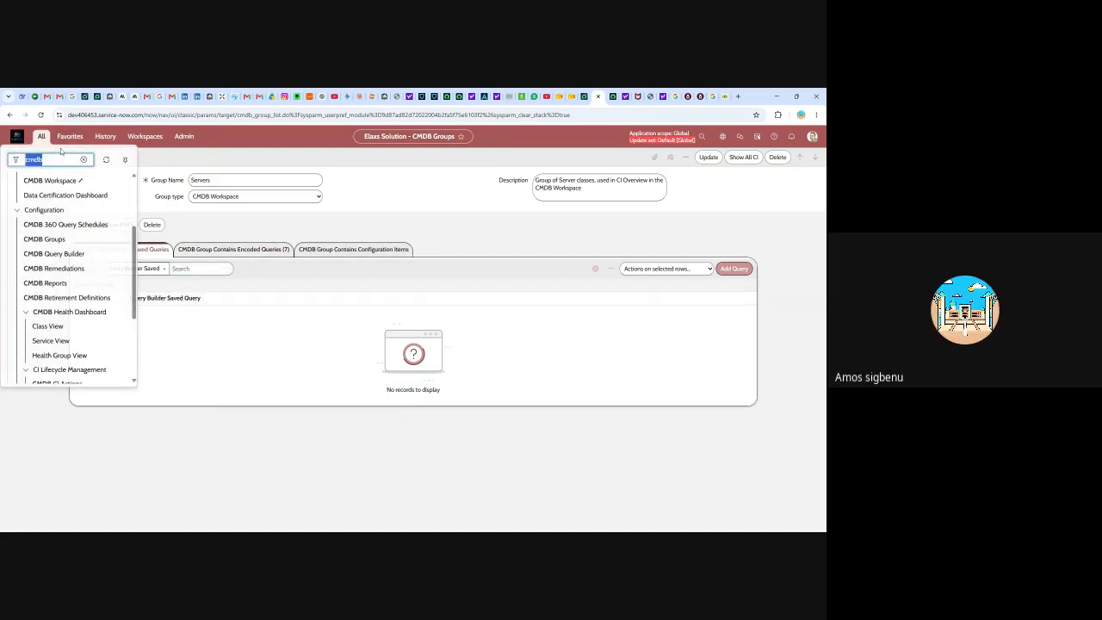
scroll(86, 198, "down", 1)
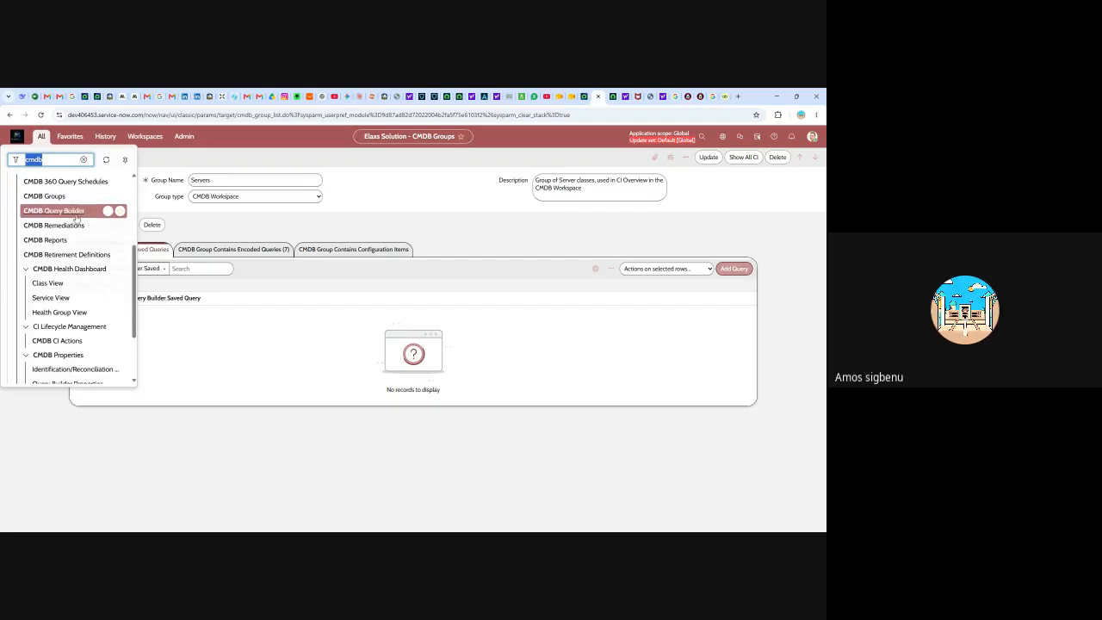
left_click(48, 137)
left_click(50, 159)
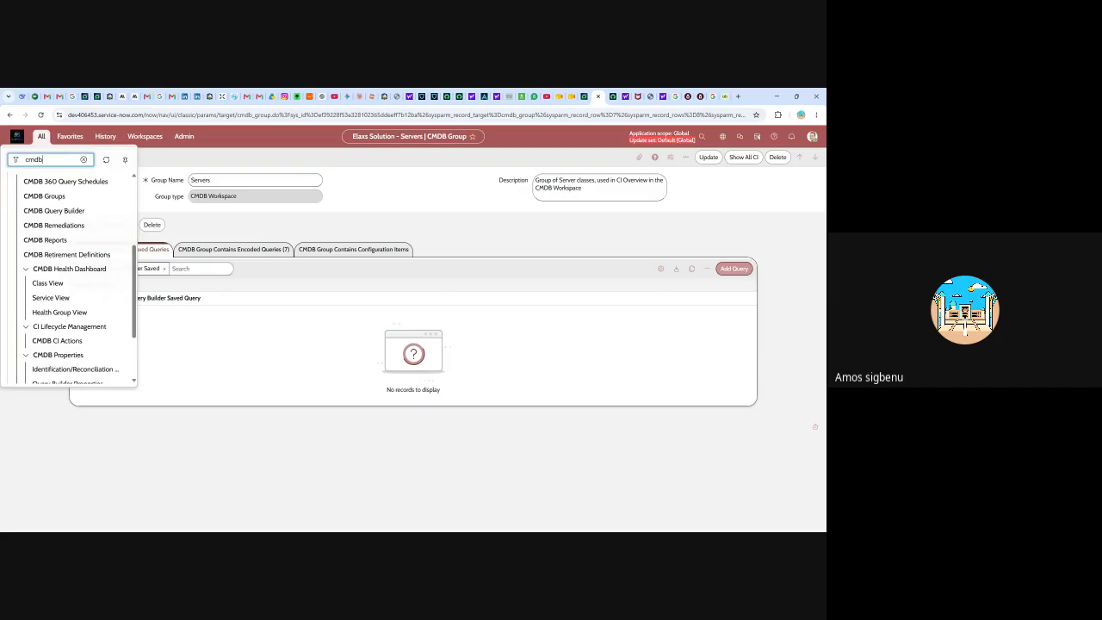
type("_ci_list.do")
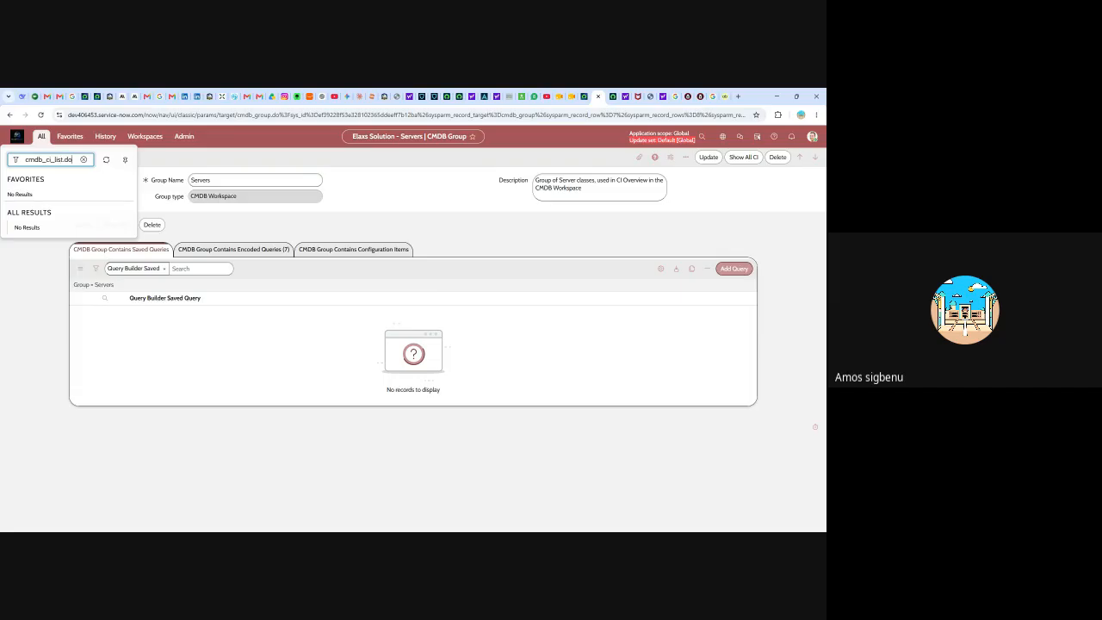
key("Return")
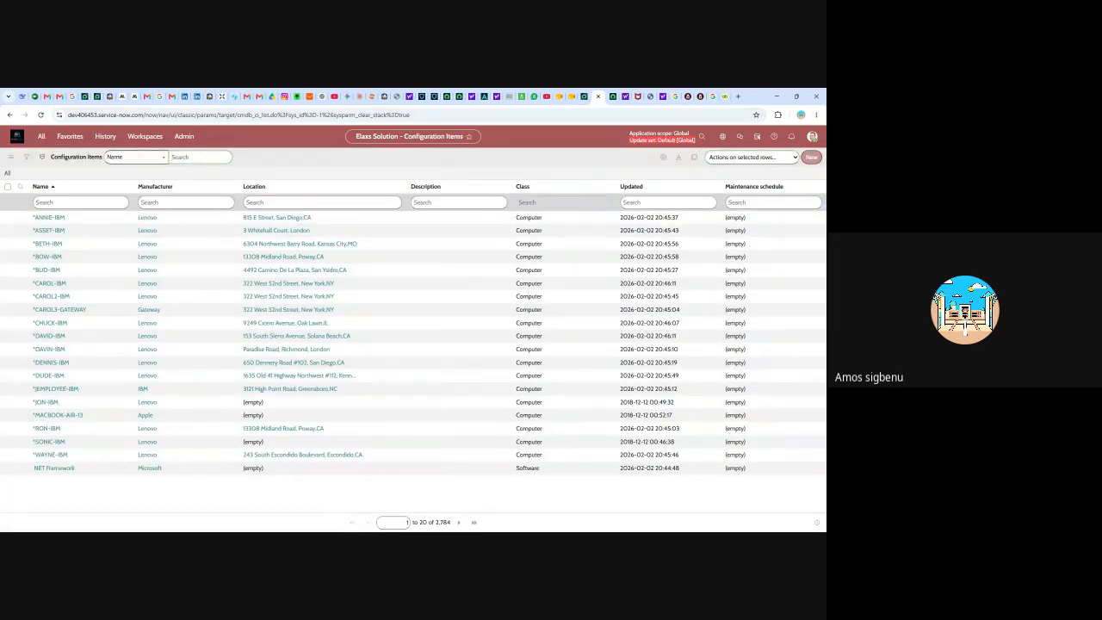
Step: View the first computer record in the Configuration Items list, then return to the list
left_click(48, 220)
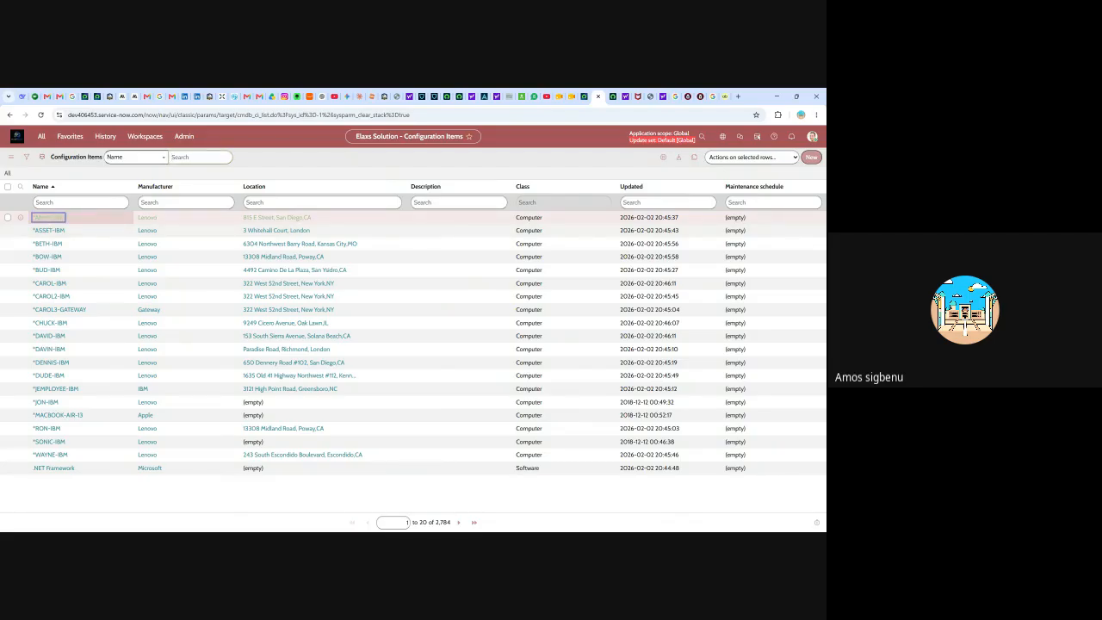
key("Return")
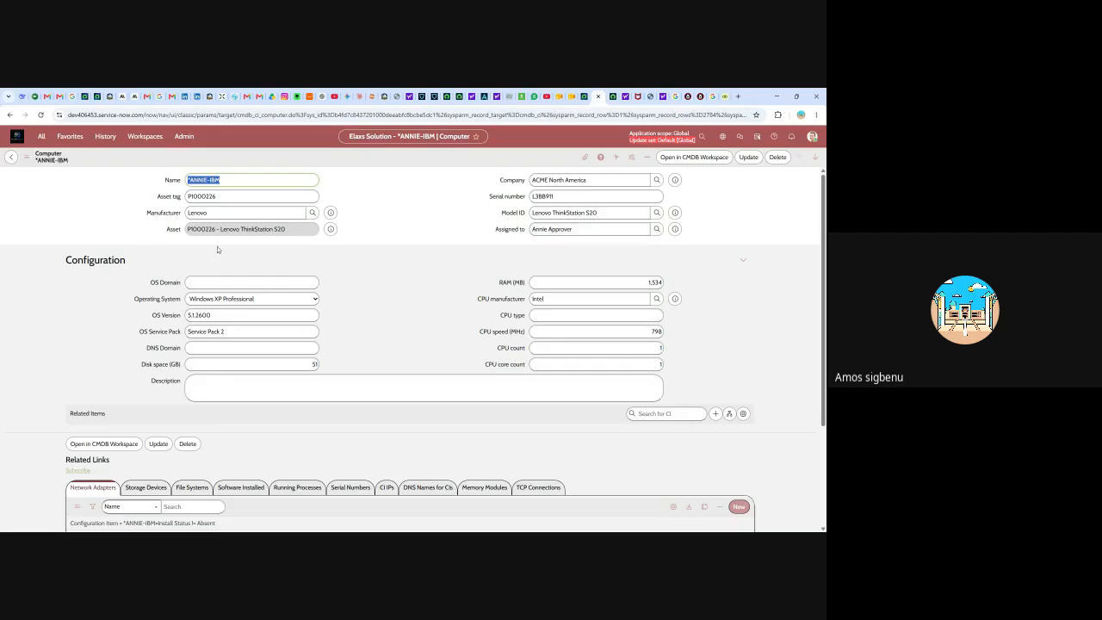
left_click(11, 159)
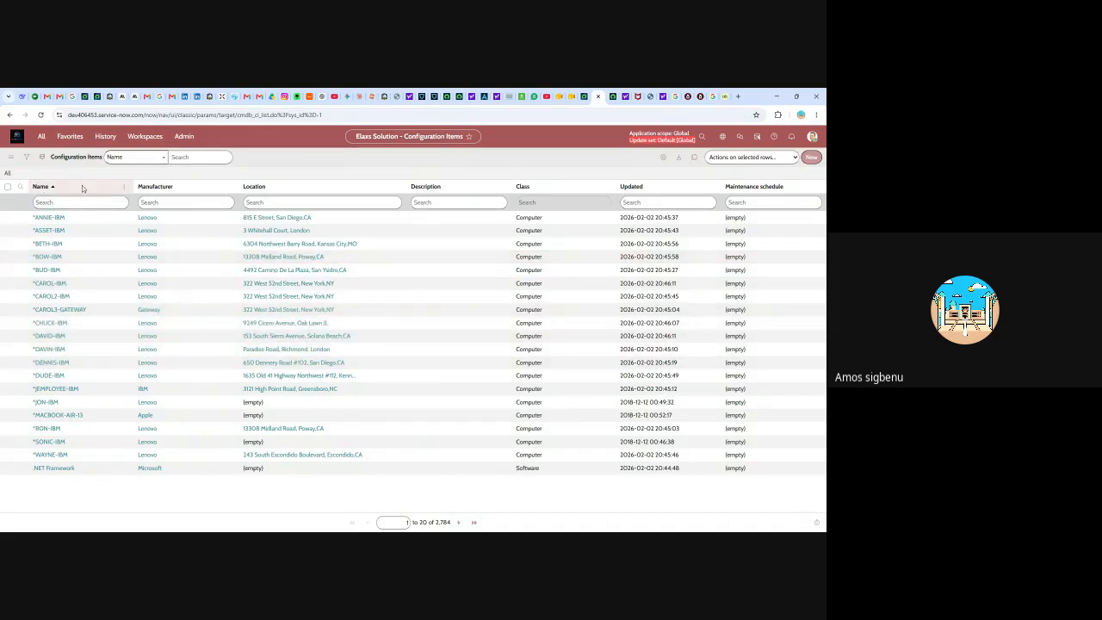
Step: Open the favorite System Definition - Tables and filter the table labels by holo
left_click(41, 136)
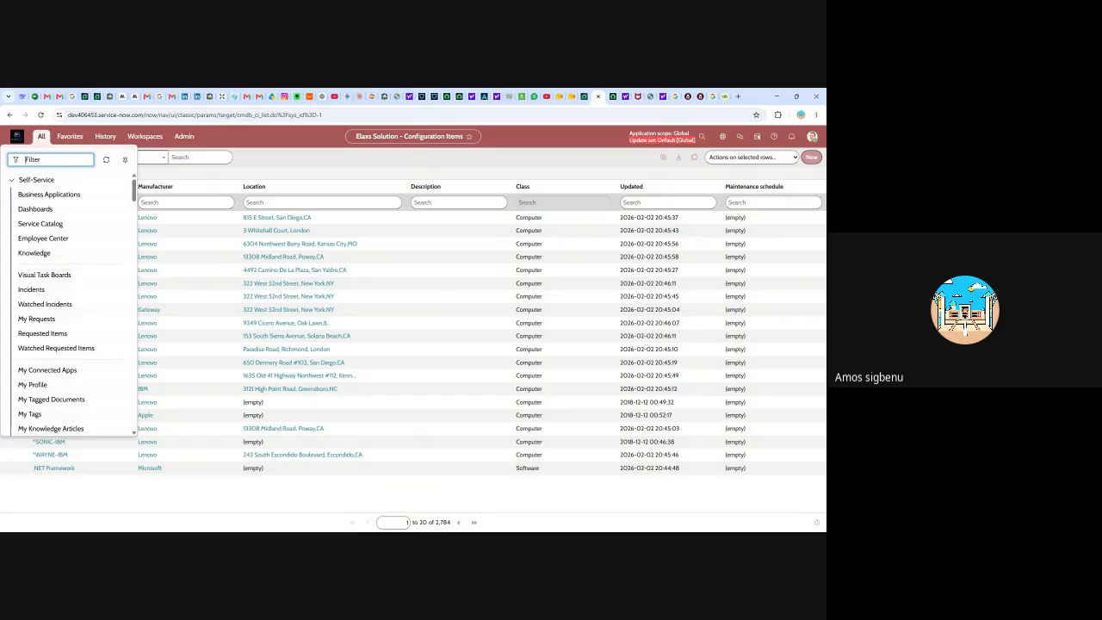
left_click(70, 136)
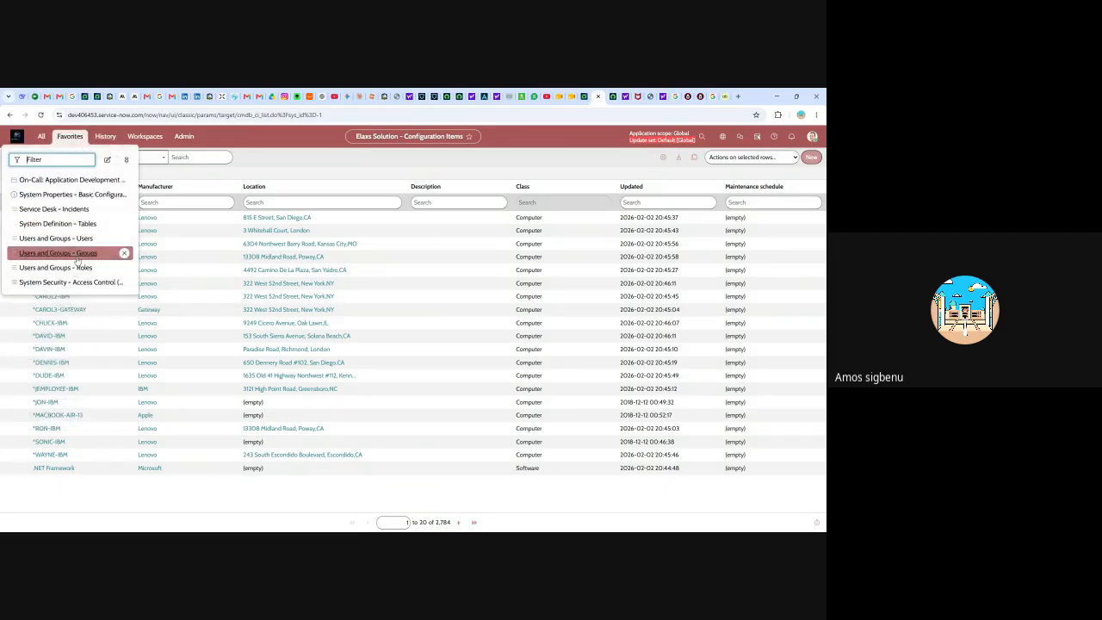
left_click(76, 224)
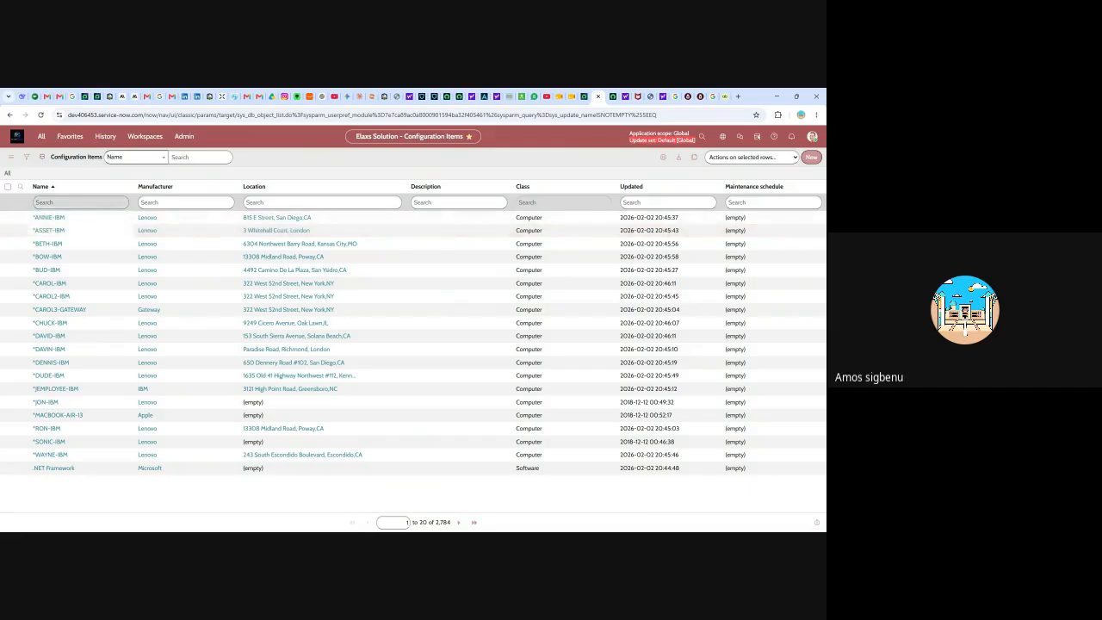
left_click(78, 202)
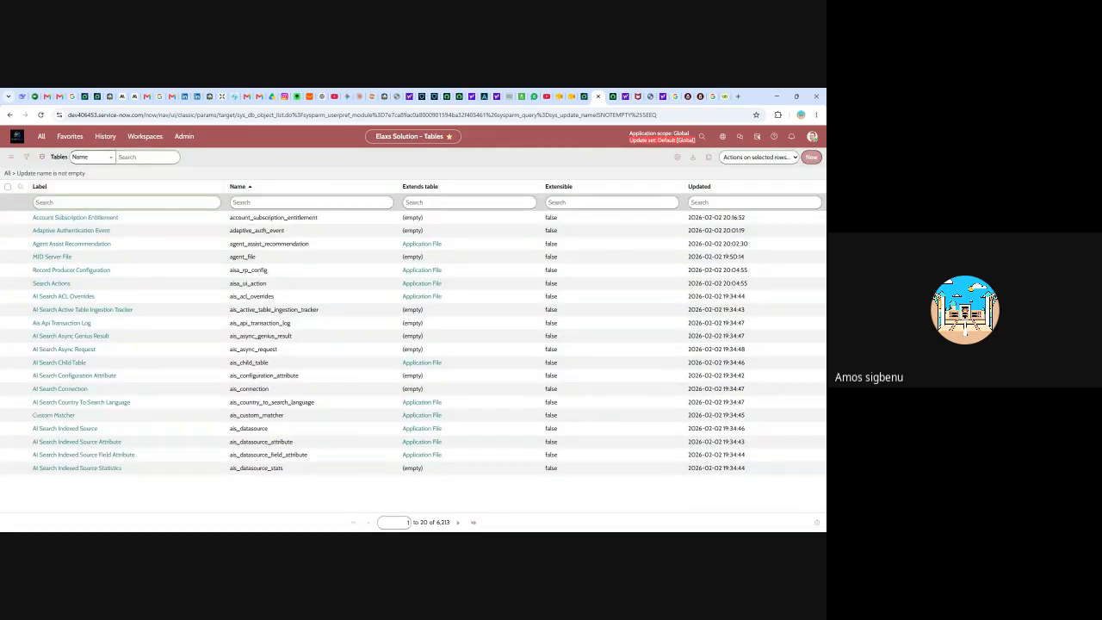
type("hh")
key("Return")
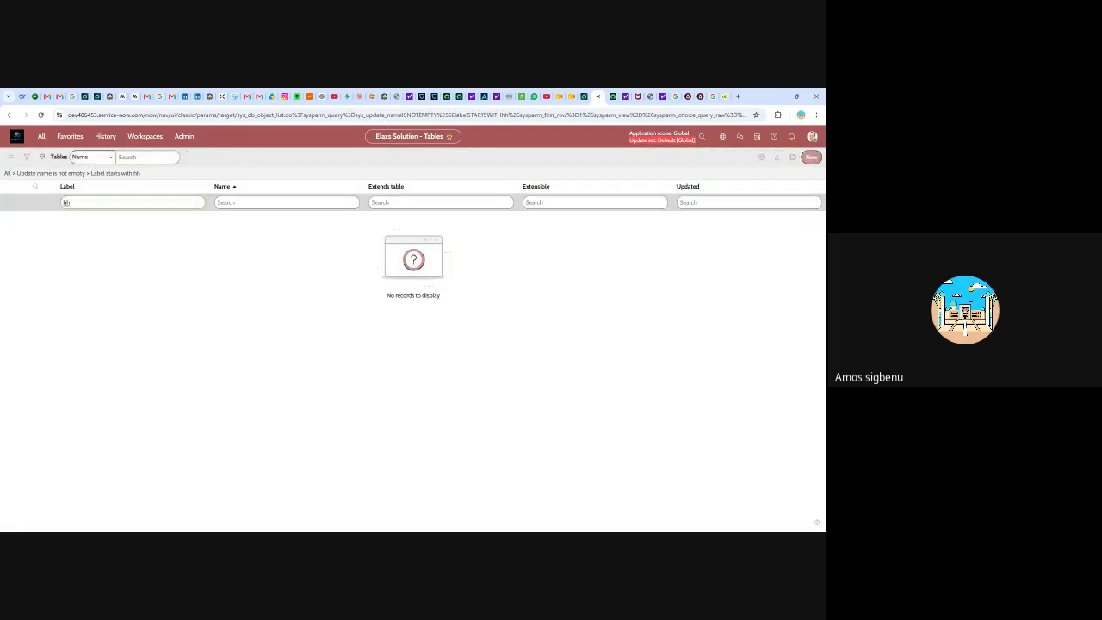
key("BackSpace")
type("ote")
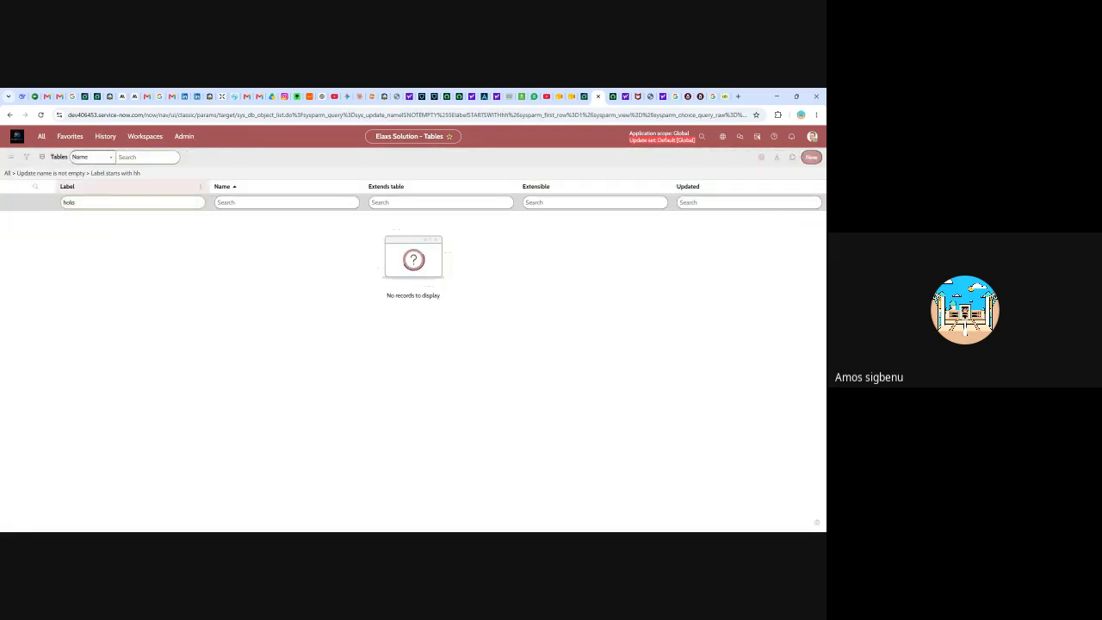
key("Return")
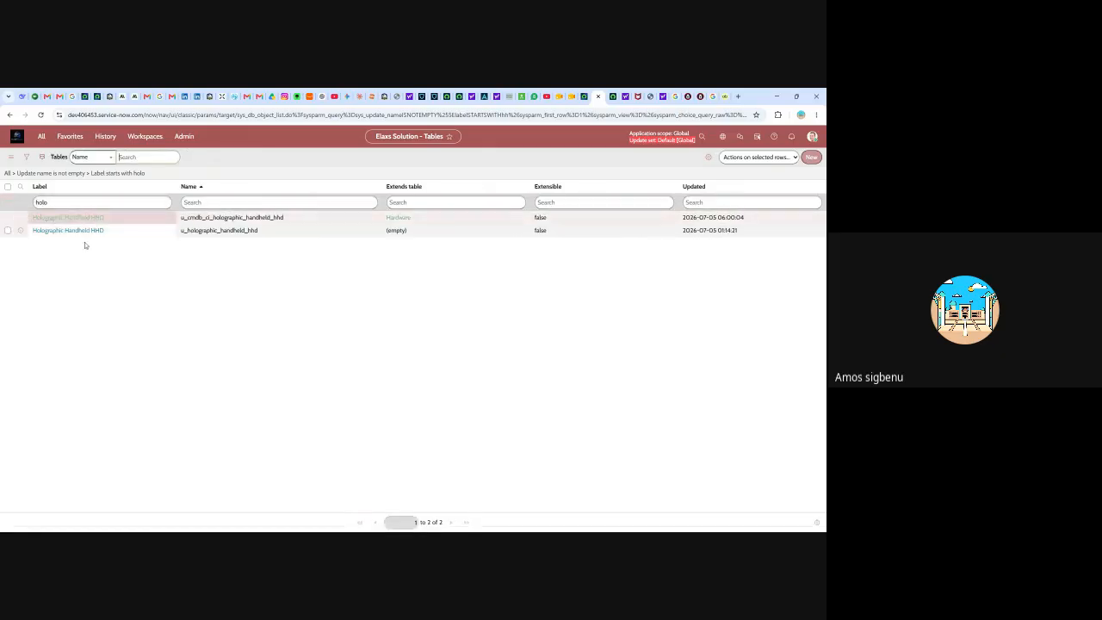
Step: Open the Hardware table that u_cmdb_ci_holographic_handheld_hhd extends and review its columns, related links and access controls
left_click(395, 220)
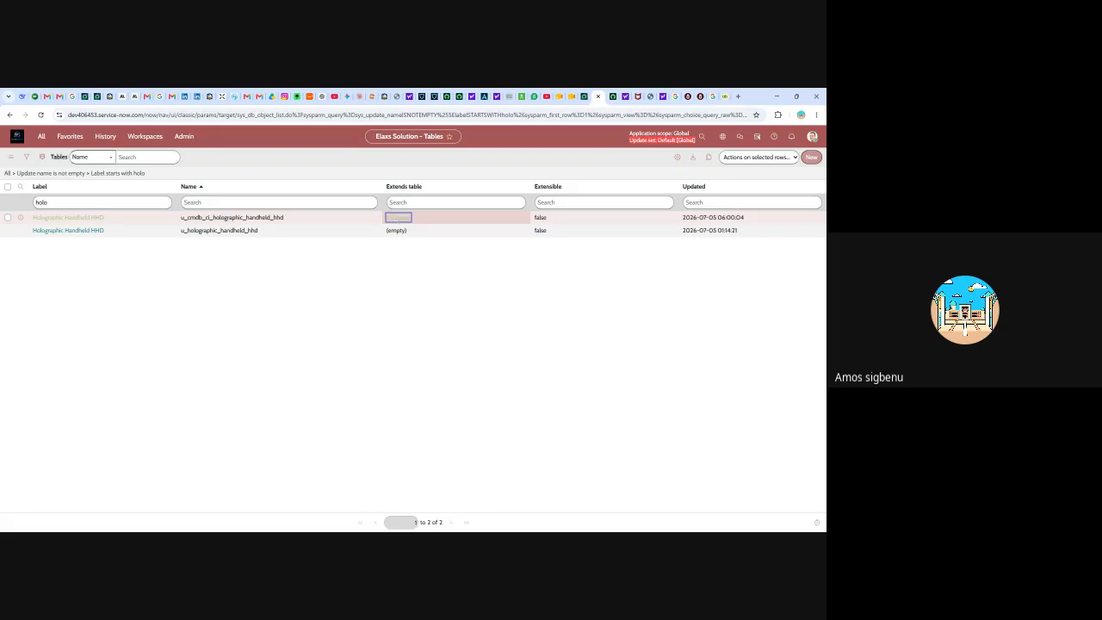
left_click(392, 218)
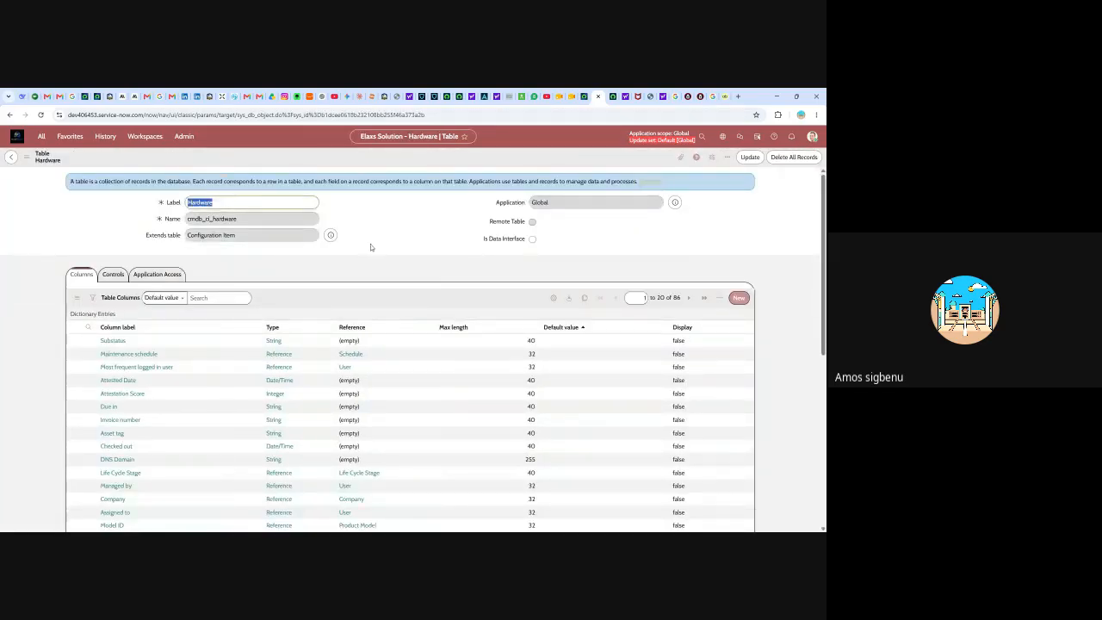
scroll(371, 246, "down", 10)
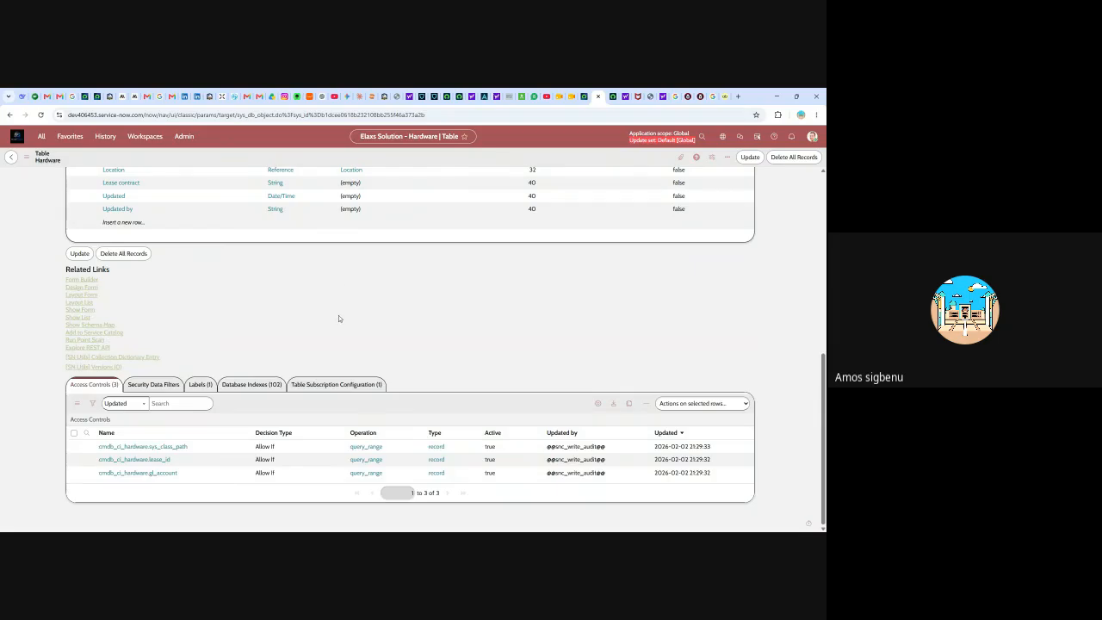
scroll(339, 312, "up", 10)
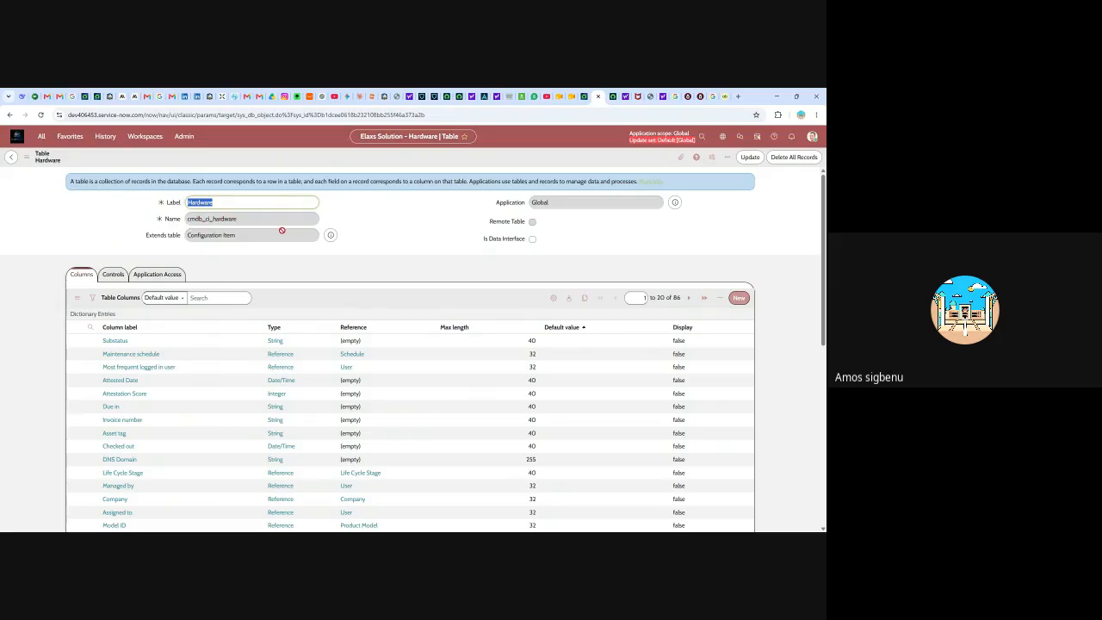
Step: Copy the Hardware table's name, open its record list with cmdb_ci_hardware_list.do, and start a new Hardware record
left_click_drag(245, 220, 183, 220)
key("ctrl+c")
left_click(41, 139)
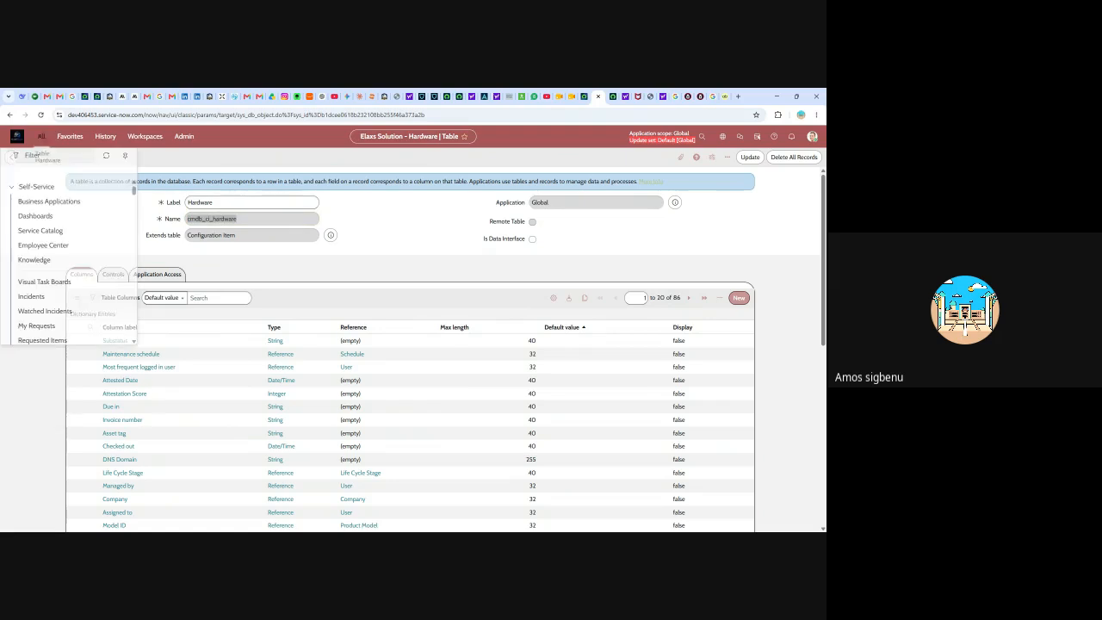
key("ctrl+v")
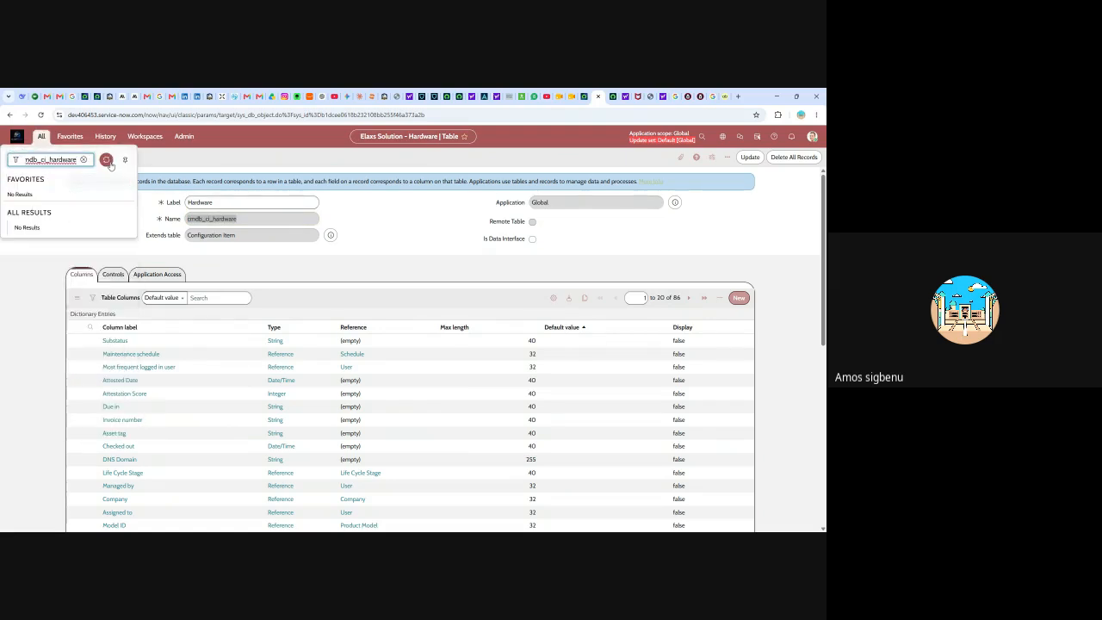
type("_")
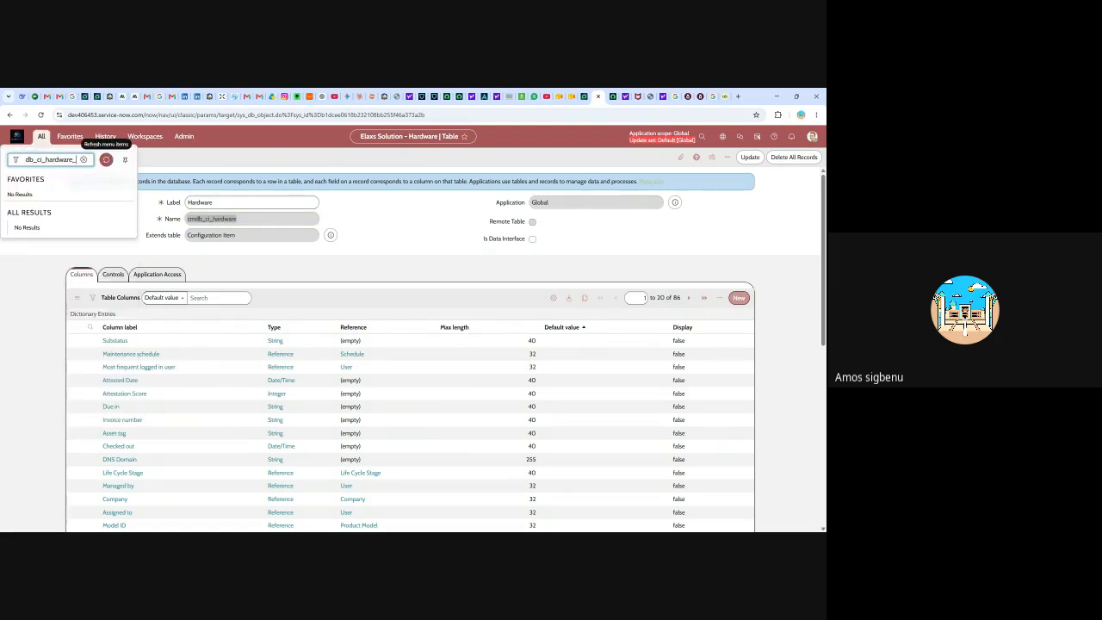
type("list.do")
key("Return")
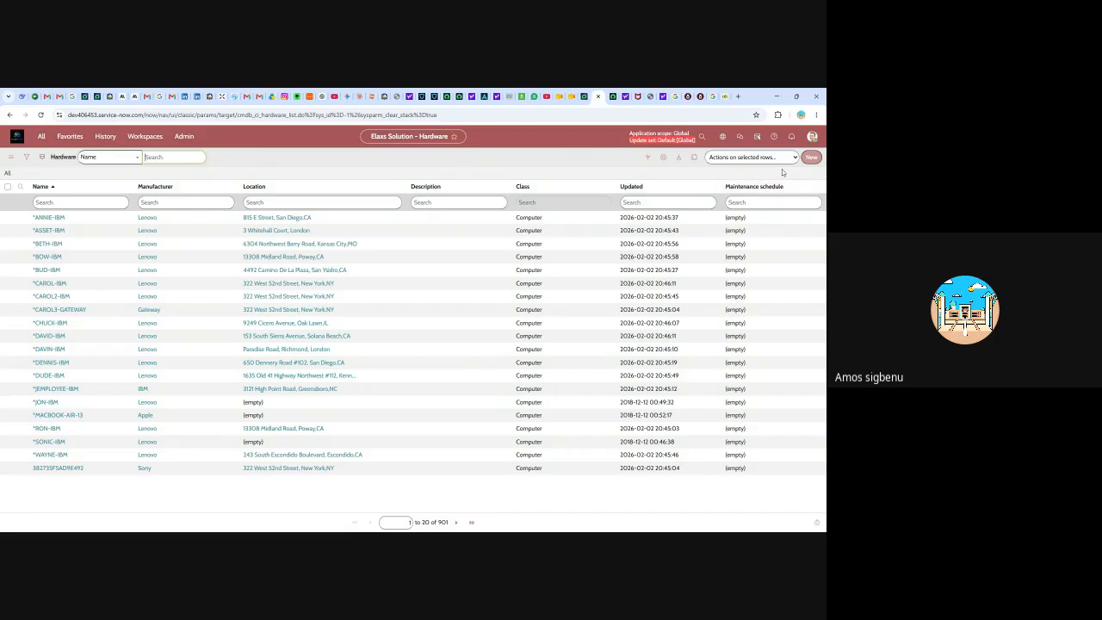
left_click(811, 157)
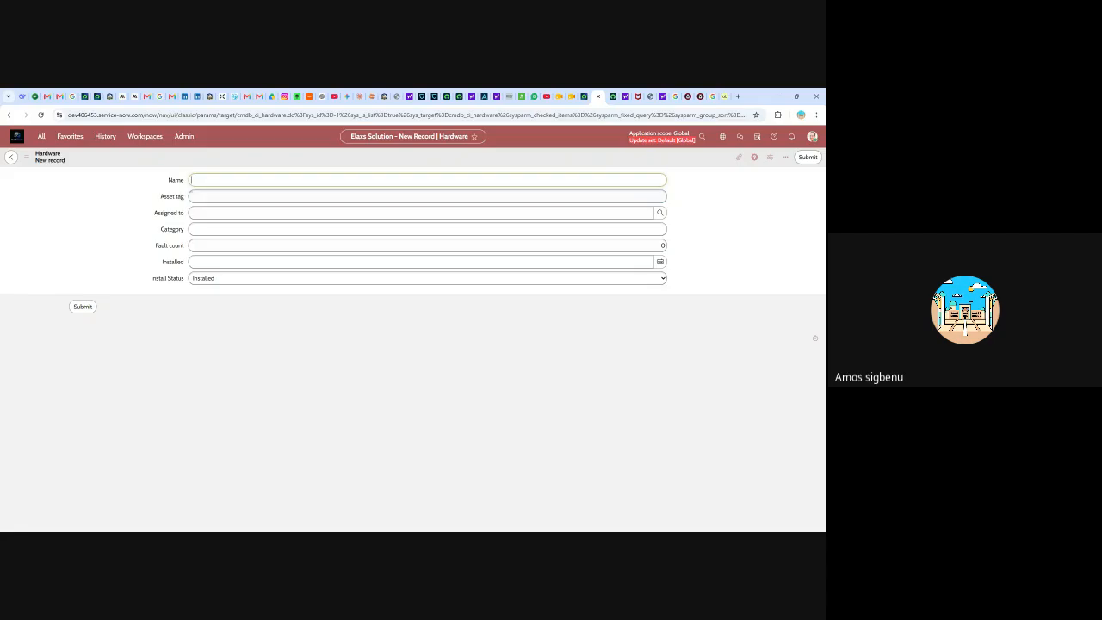
Step: Leave the new Hardware record unsaved, filter the application navigator by configuration, and open CI Class Manager
left_click(13, 158)
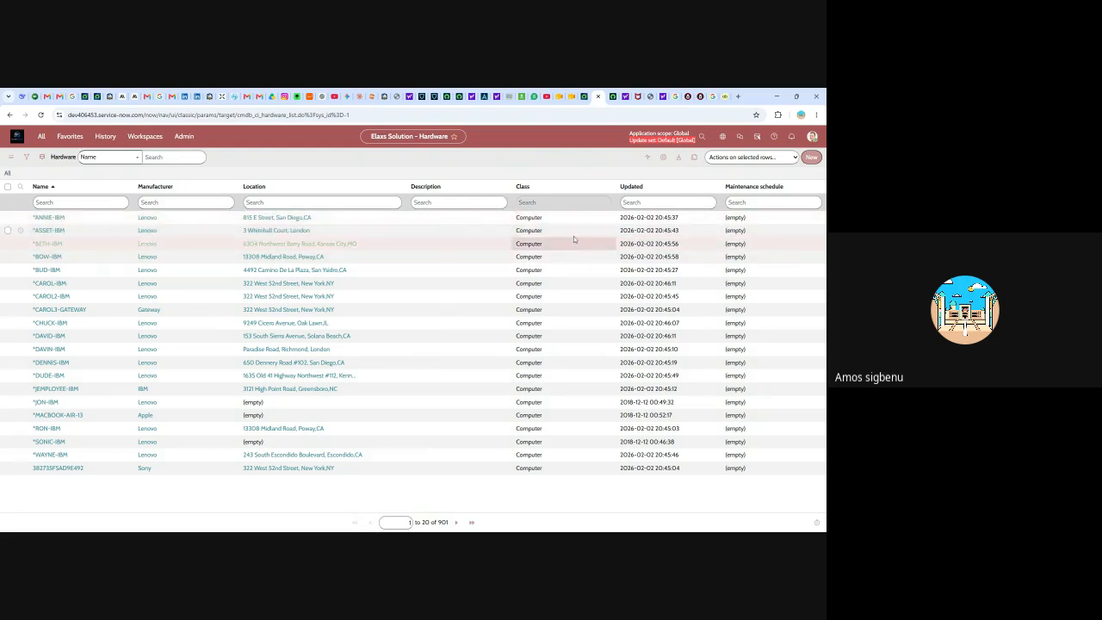
left_click(40, 138)
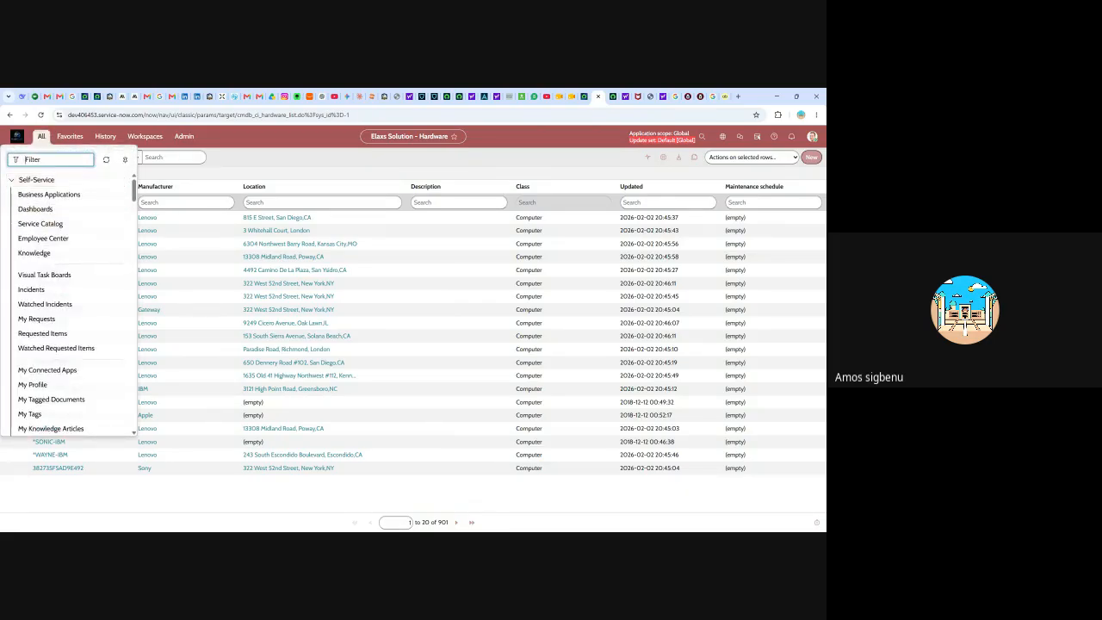
type("config")
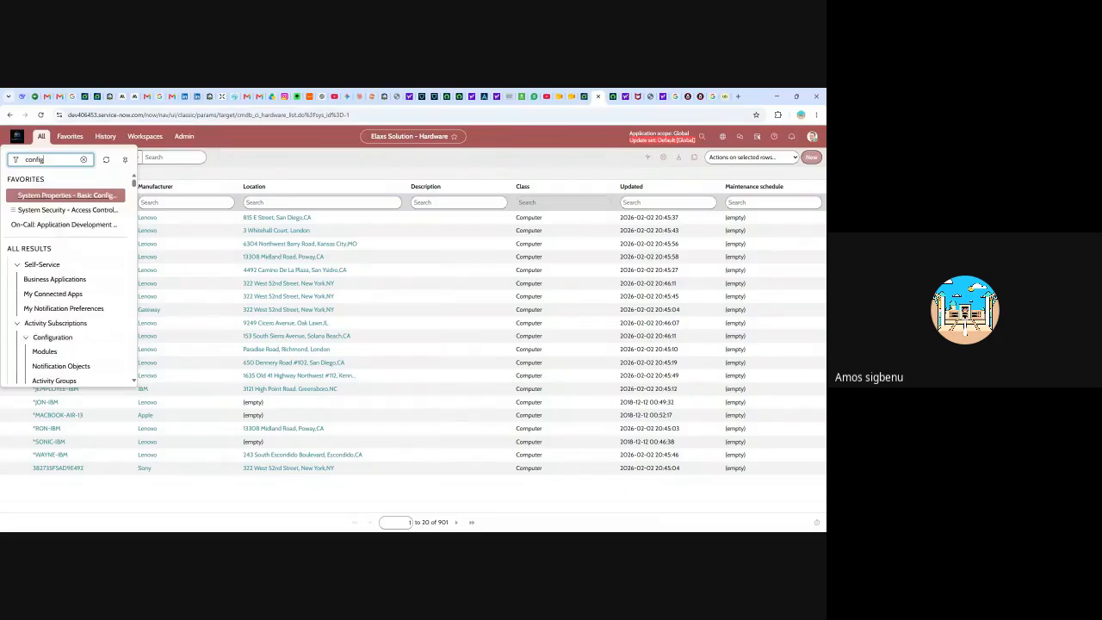
type("uration")
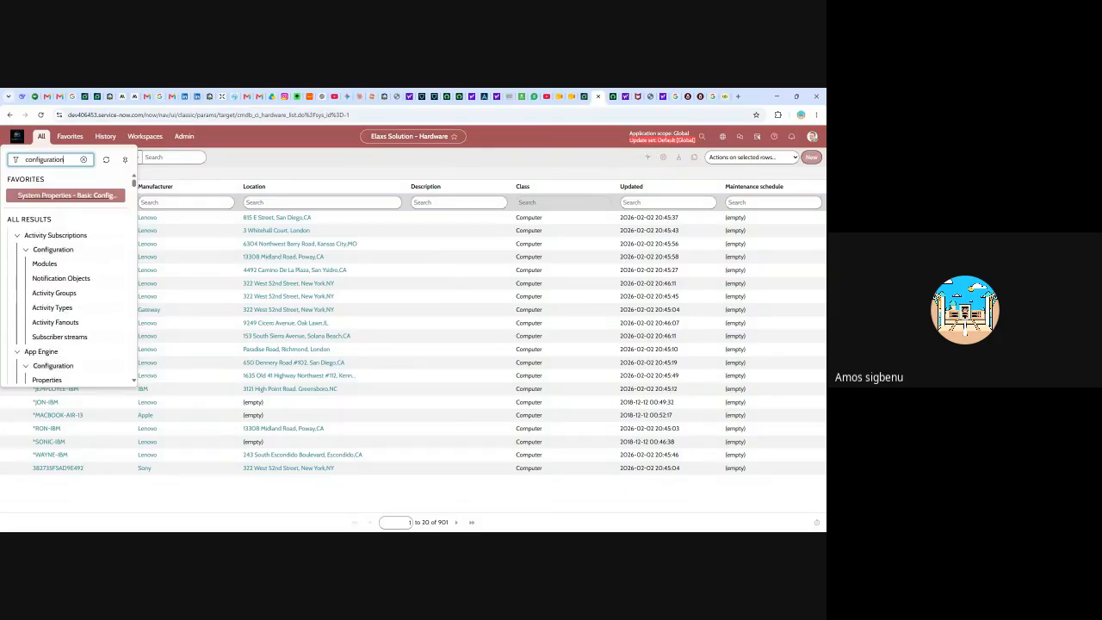
scroll(65, 254, "down", 15)
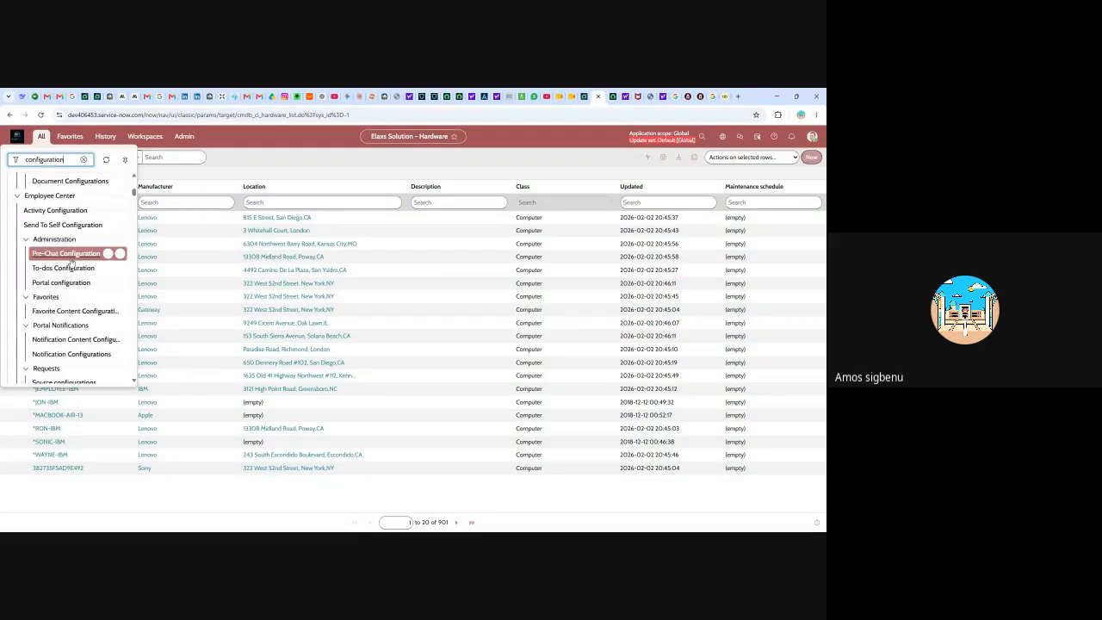
scroll(74, 268, "down", 15)
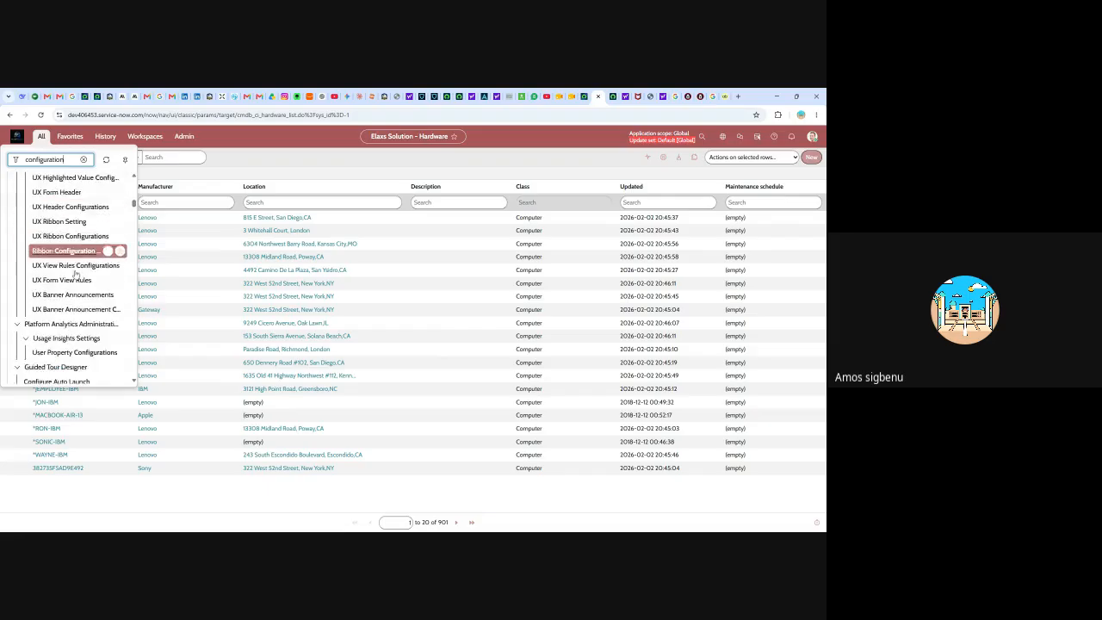
scroll(76, 277, "down", 10)
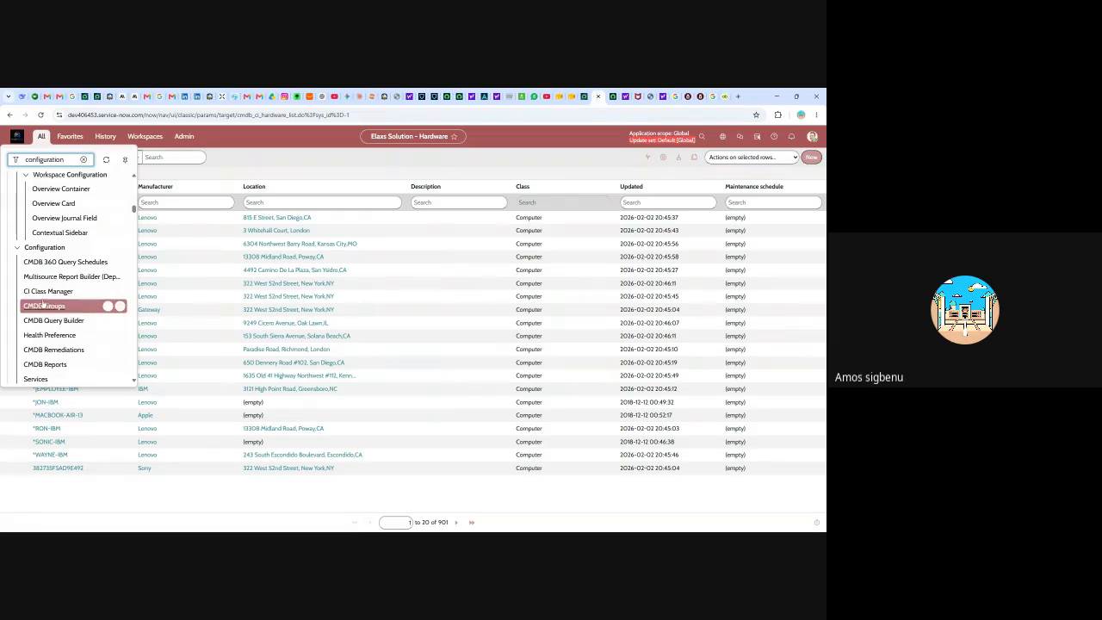
left_click(41, 293)
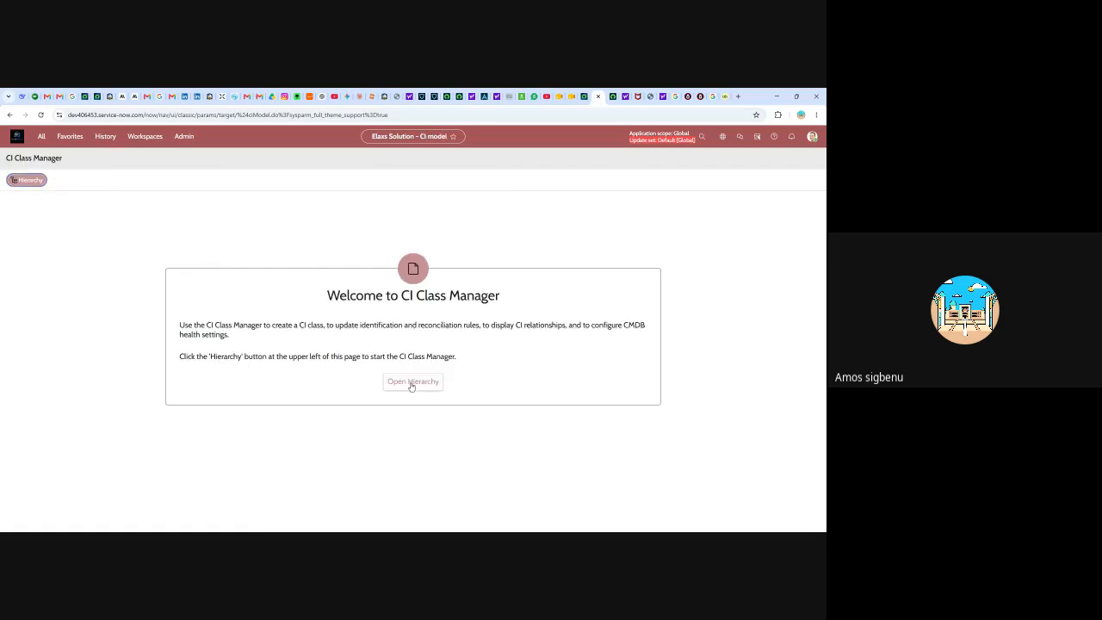
Step: Open the CI class hierarchy, search for the Hardware class, and open its child class Holographic Handheld HHD
left_click(412, 383)
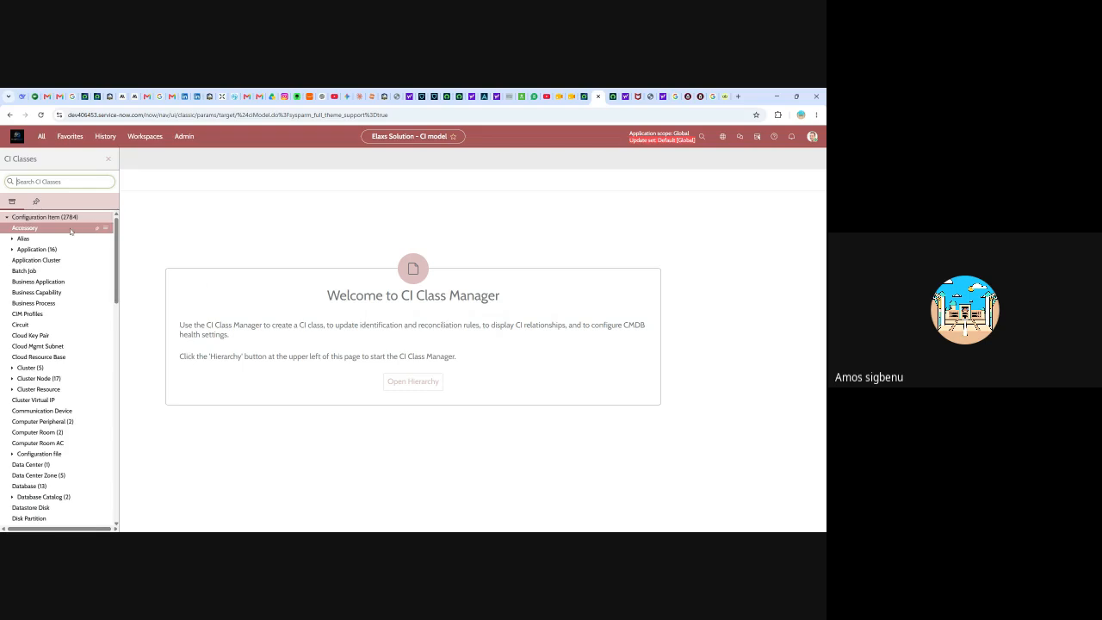
scroll(61, 250, "down", 2)
scroll(54, 274, "up", 2)
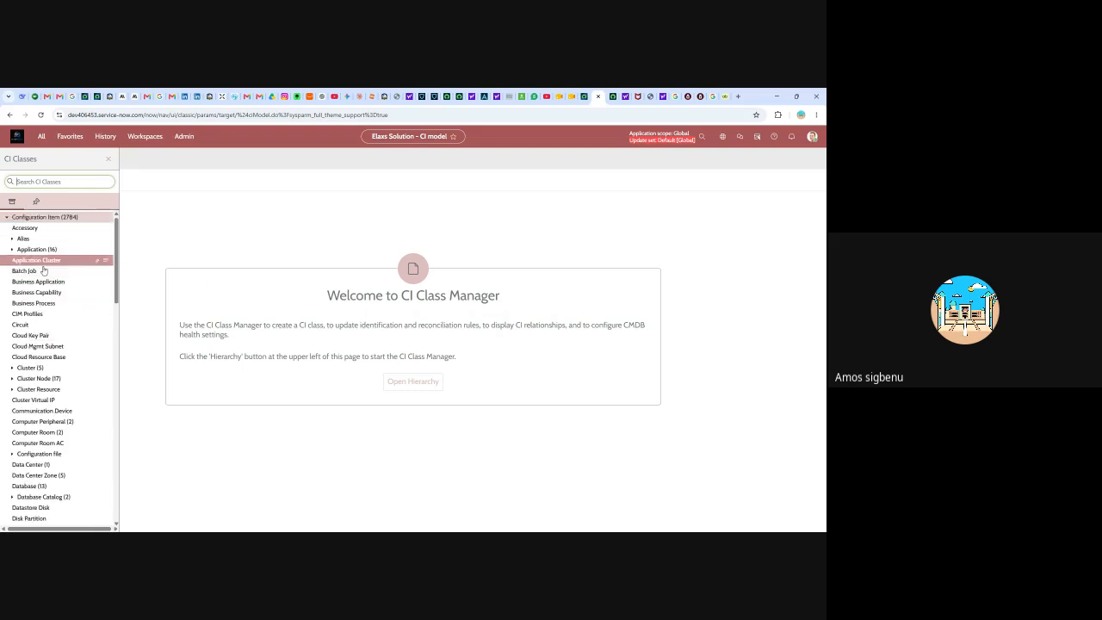
scroll(43, 270, "down", 4)
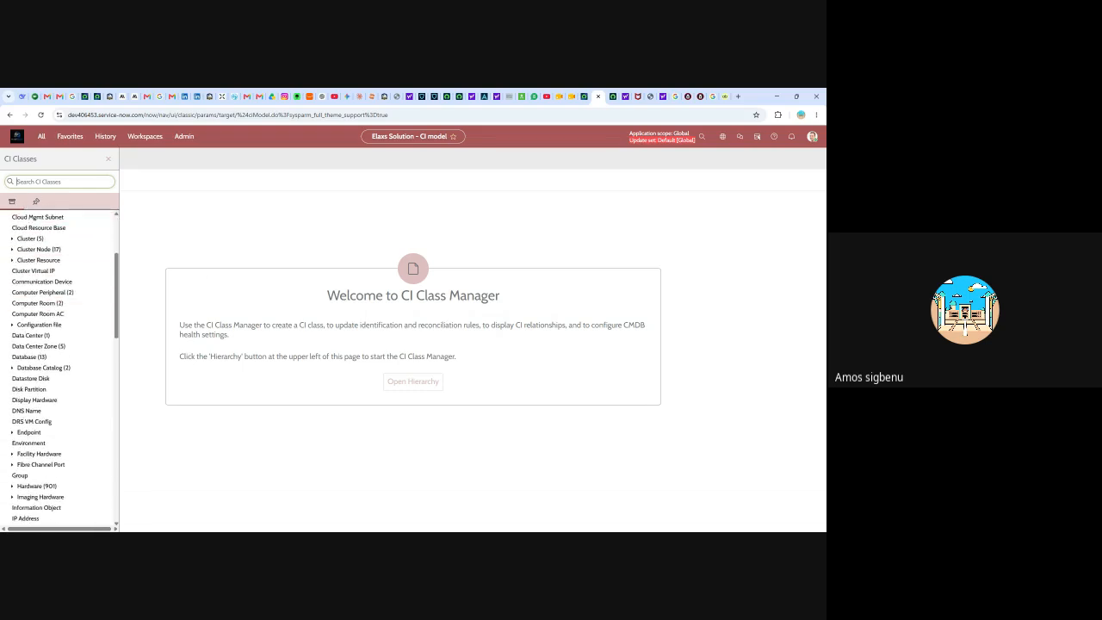
type("hard")
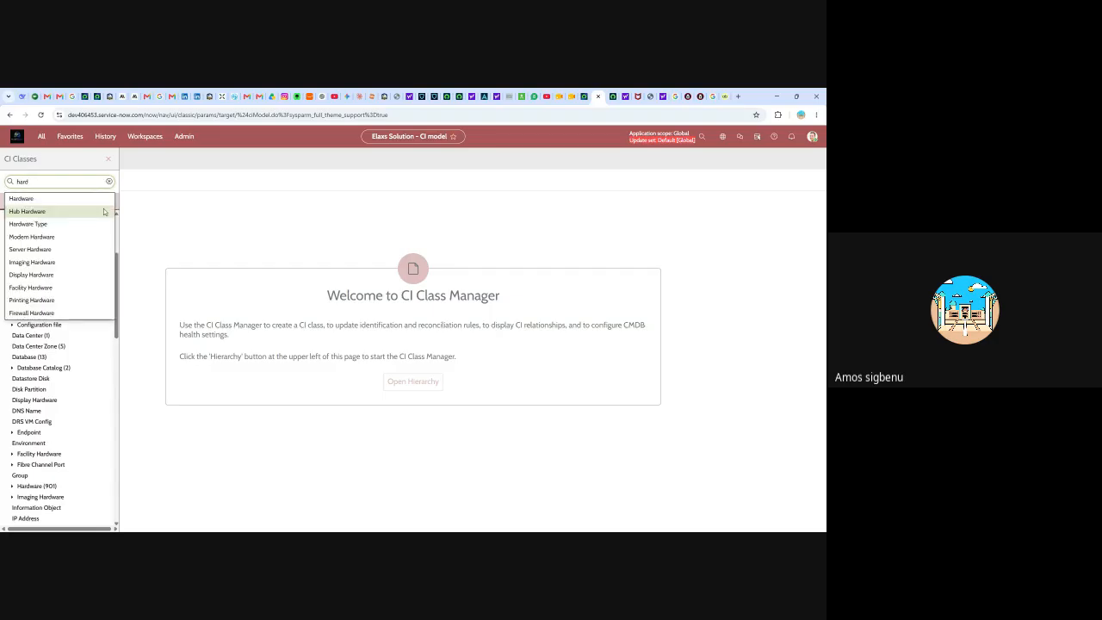
type("areware")
left_click(21, 198)
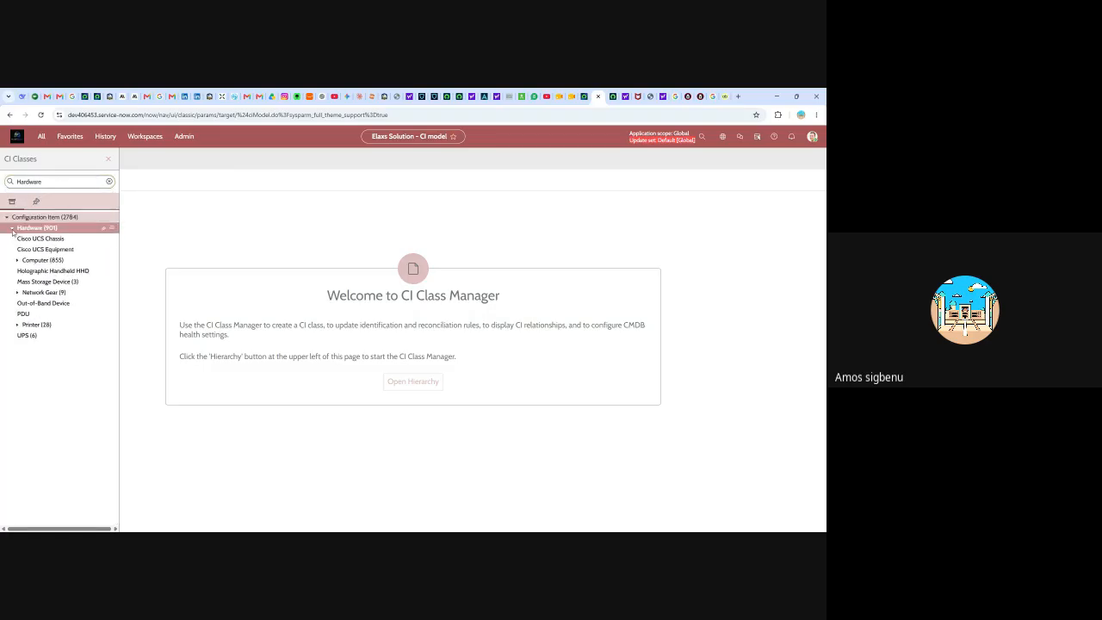
left_click(50, 270)
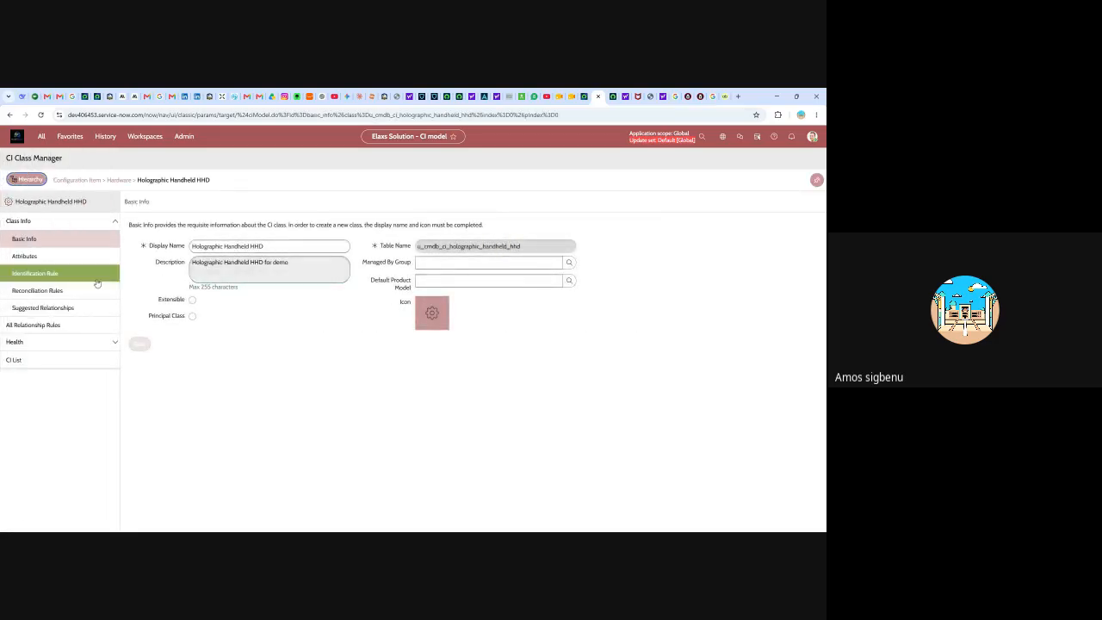
Step: Review the Holographic Handheld HHD class's attributes and its identification rule, including identifier entries, related entries and the inclusion rule
left_click(25, 258)
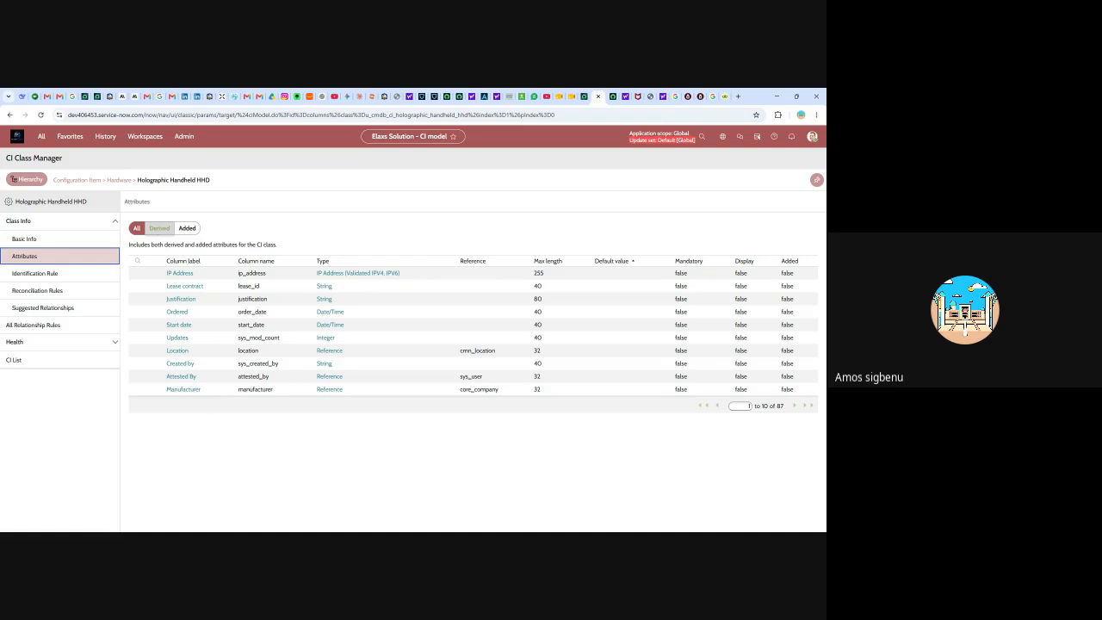
left_click(34, 273)
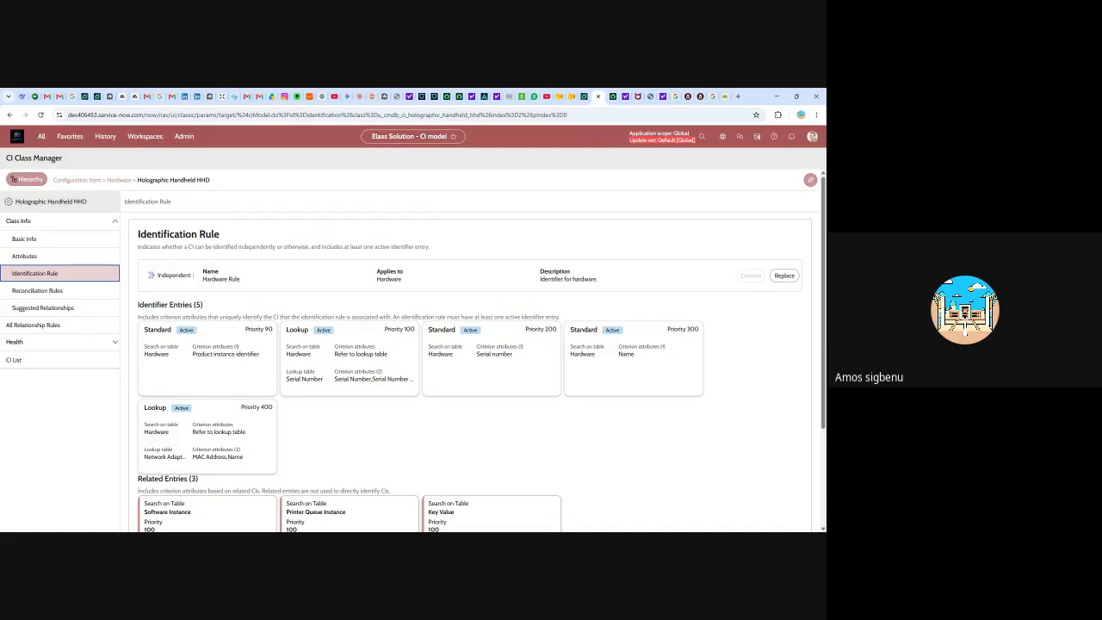
scroll(233, 286, "down", 1)
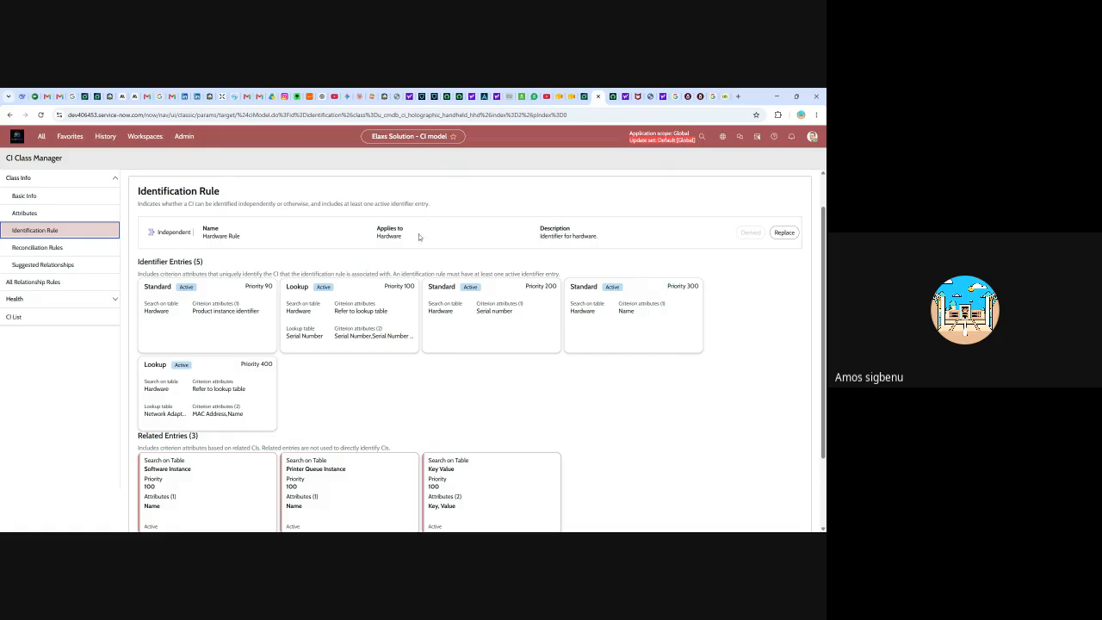
scroll(421, 237, "down", 1)
scroll(222, 304, "down", 1)
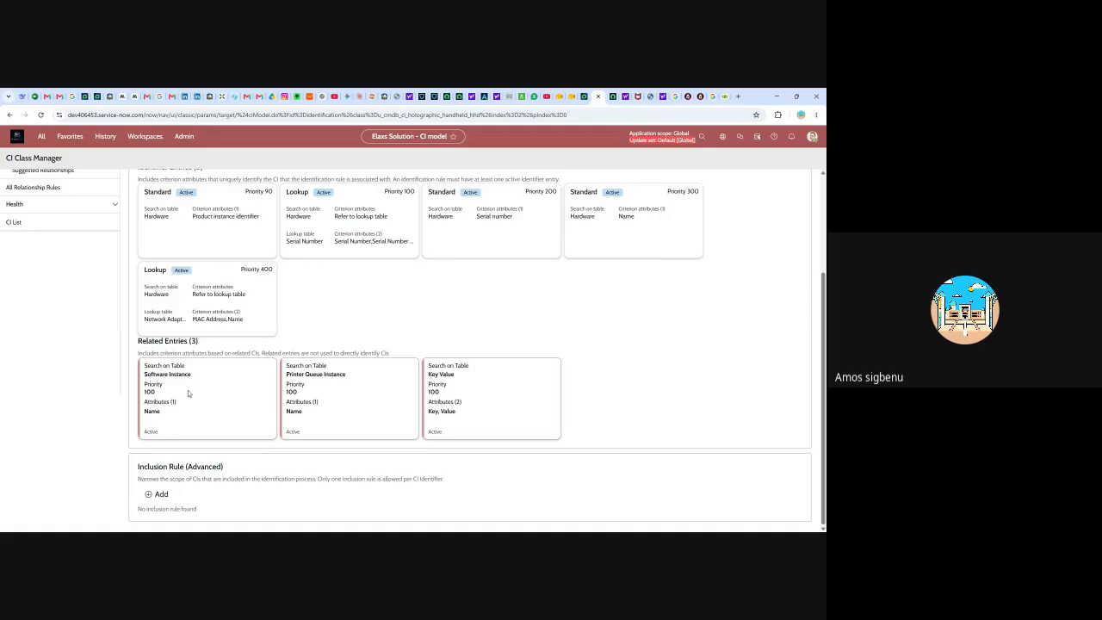
scroll(180, 392, "up", 3)
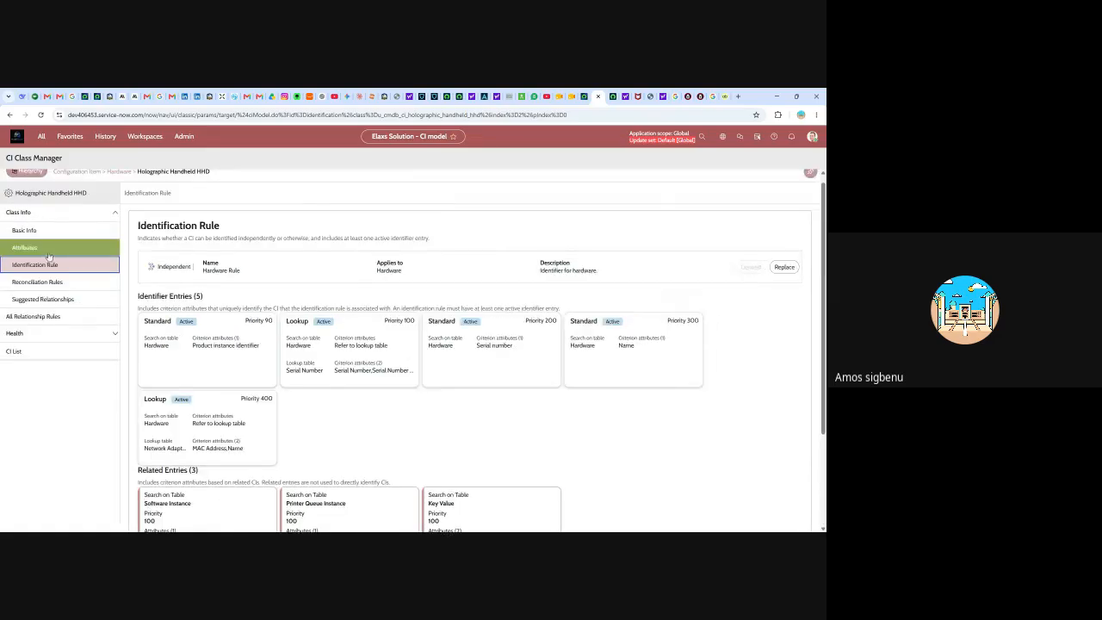
Step: Review the reconciliation rules and the suggested relationships diagram of the Holographic Handheld HHD class
left_click(48, 294)
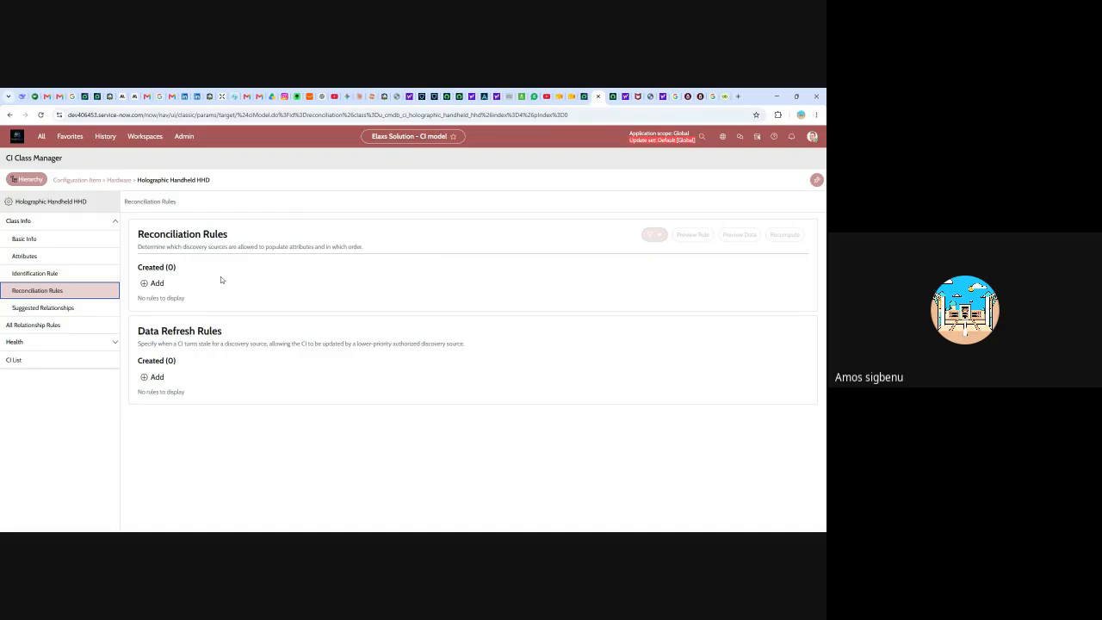
left_click(43, 312)
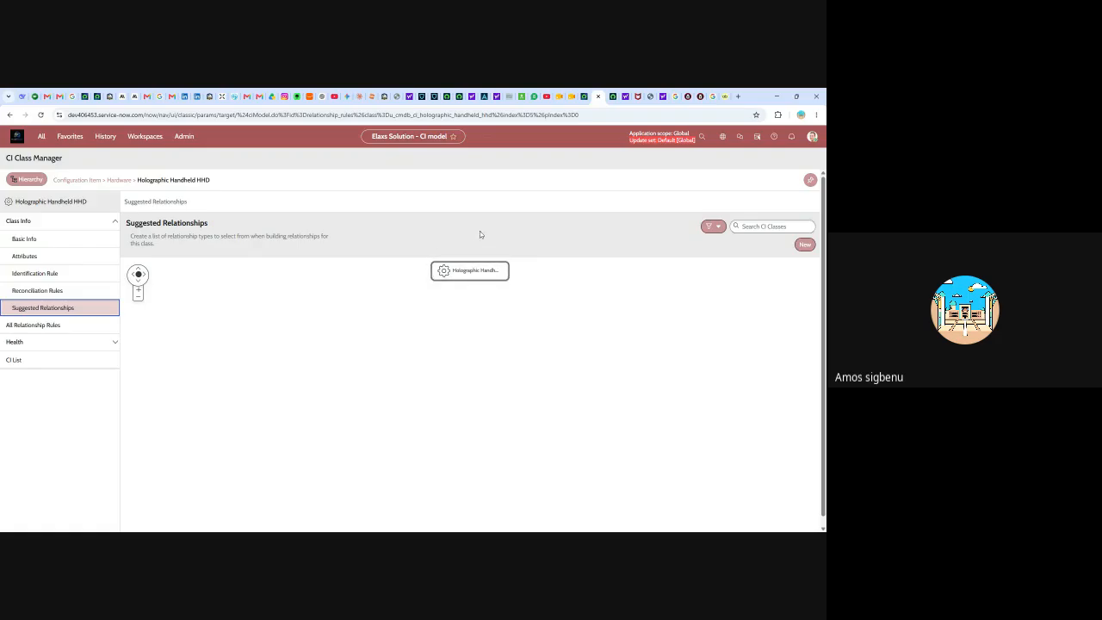
left_click(137, 290)
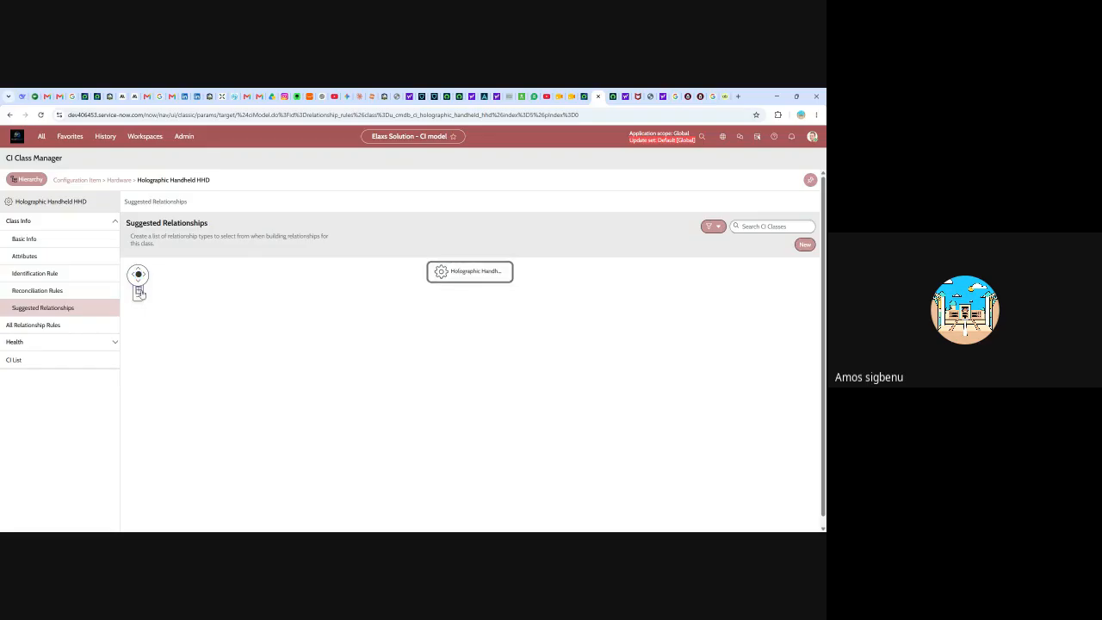
Step: Add a suggested relationship to the class with relationship Used by (Depends on::Used by) and target class Apic Host
left_click(804, 245)
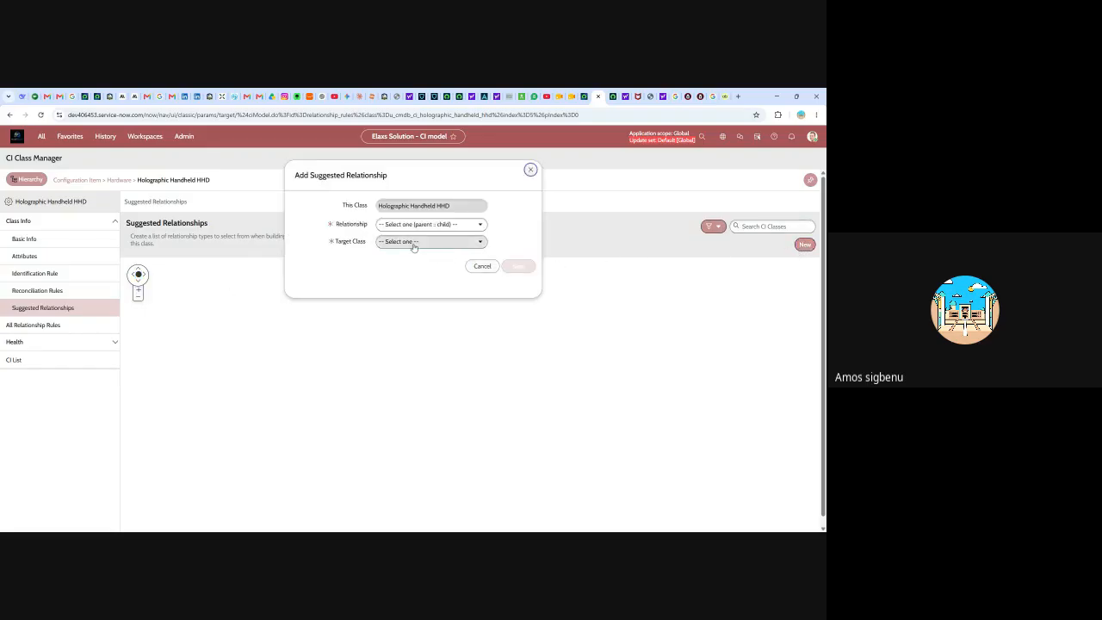
left_click(466, 227)
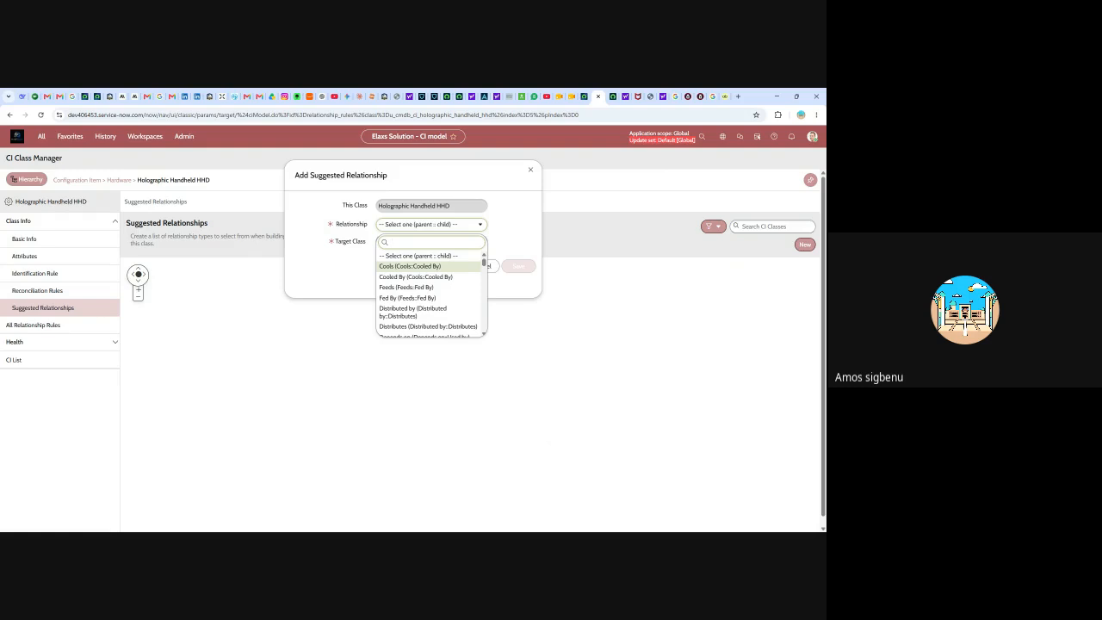
scroll(422, 306, "down", 1)
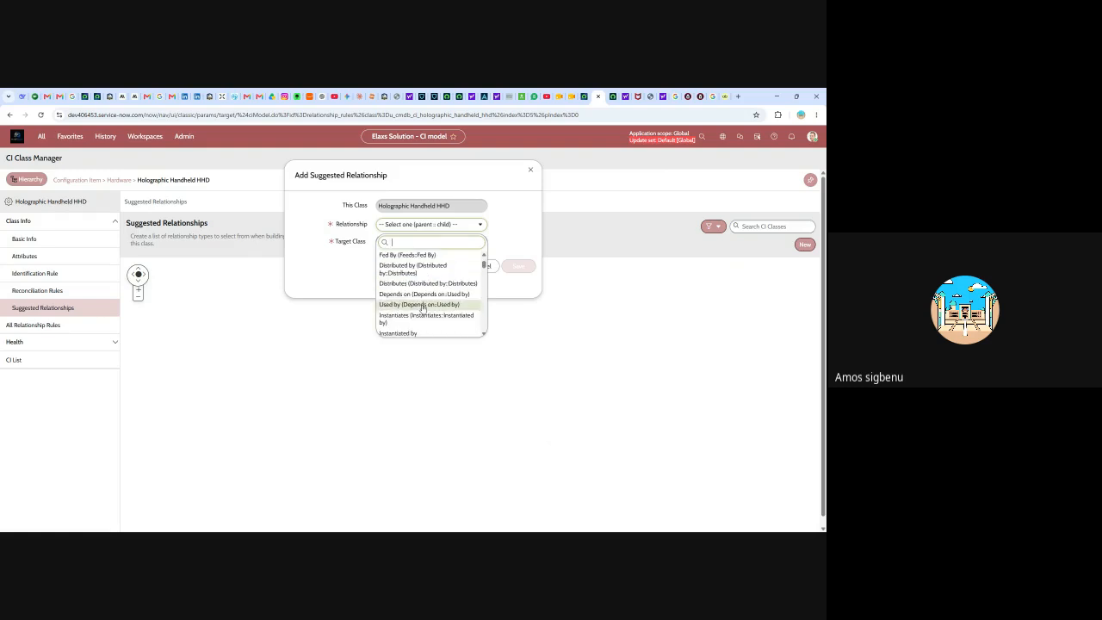
left_click(396, 306)
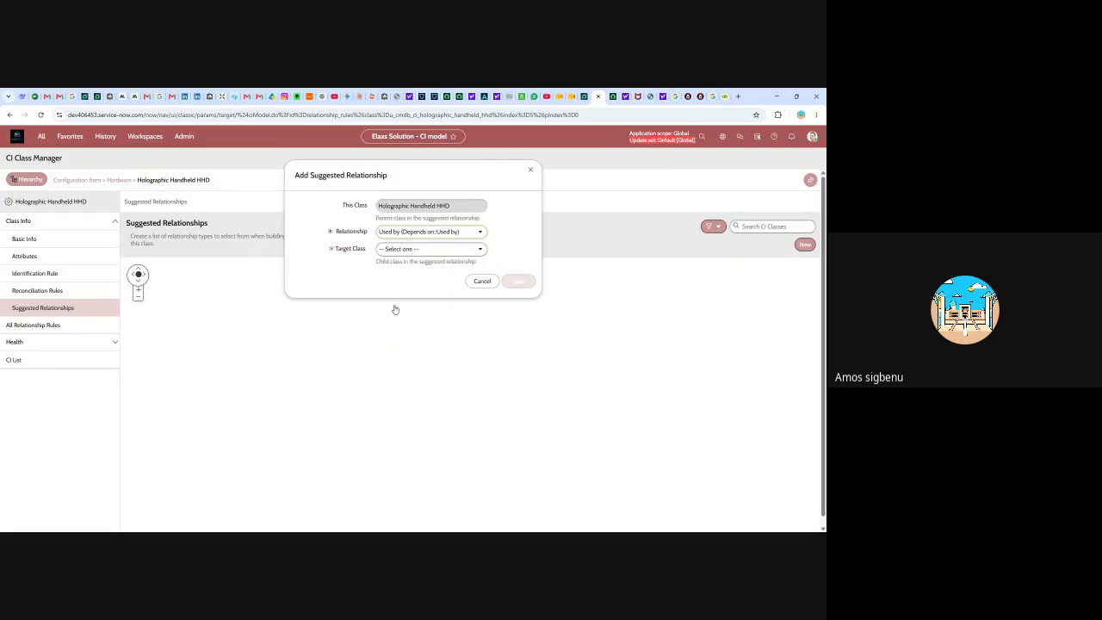
left_click(426, 249)
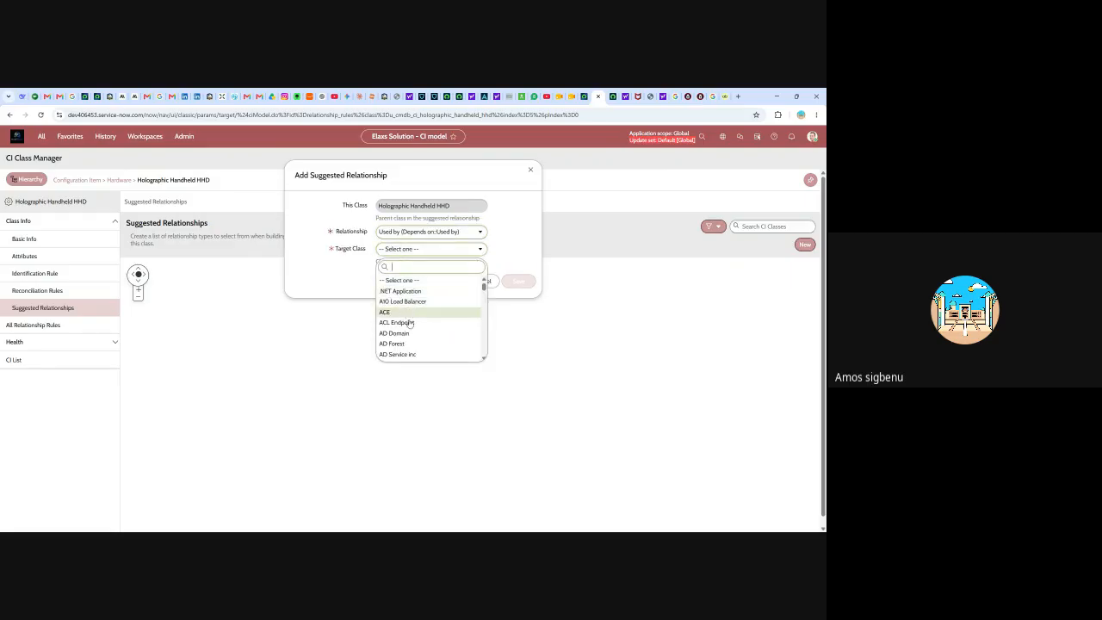
scroll(412, 318, "down", 3)
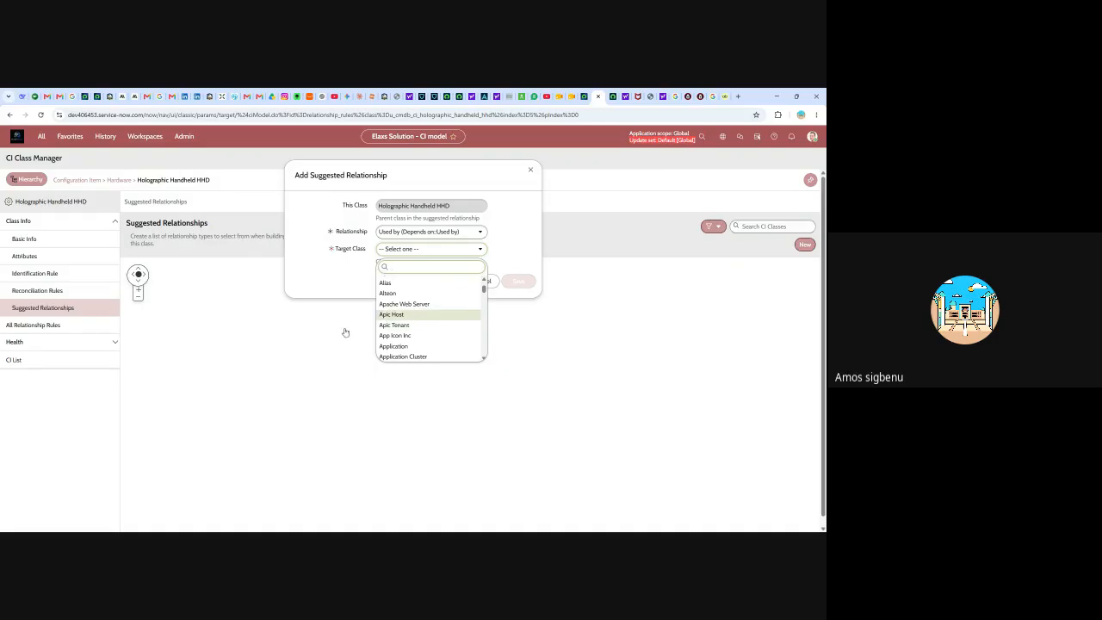
left_click(391, 315)
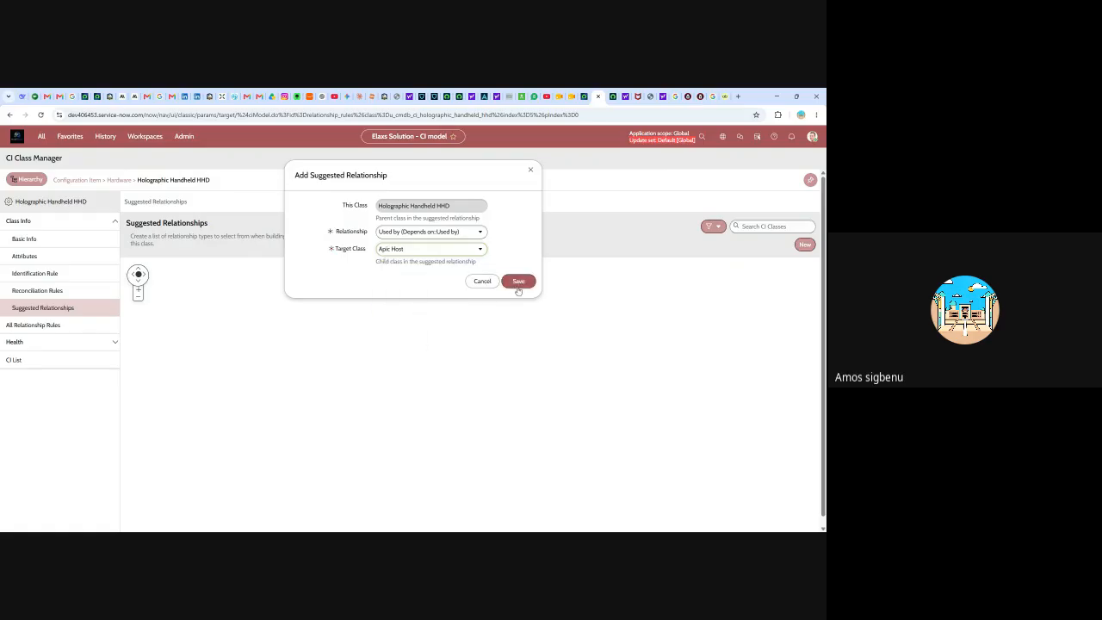
left_click(518, 282)
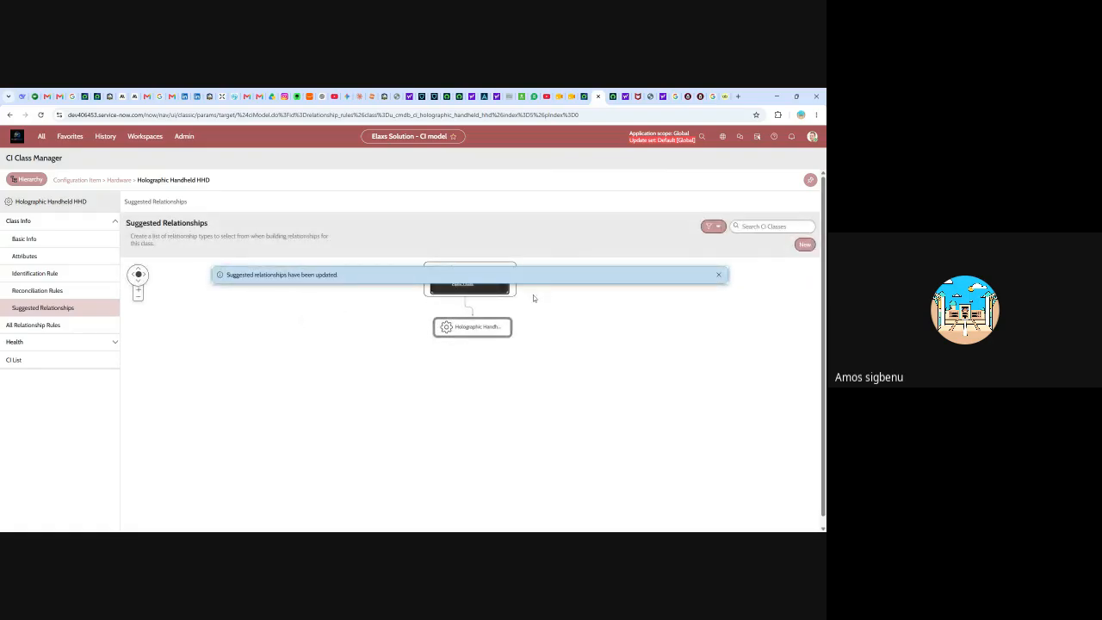
left_click(718, 274)
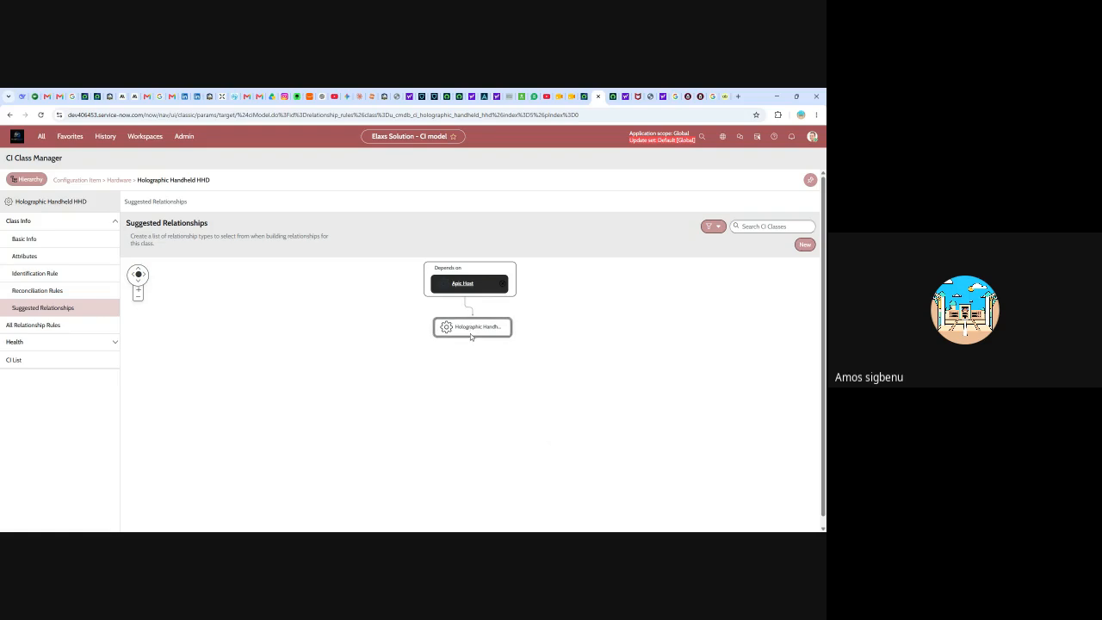
Step: Add a suggested relationship to Holographic Handheld HHD with relationship Distributed by (Distributed by::Distributes) and target class ACE, and check the Apic Host relationship
left_click(806, 245)
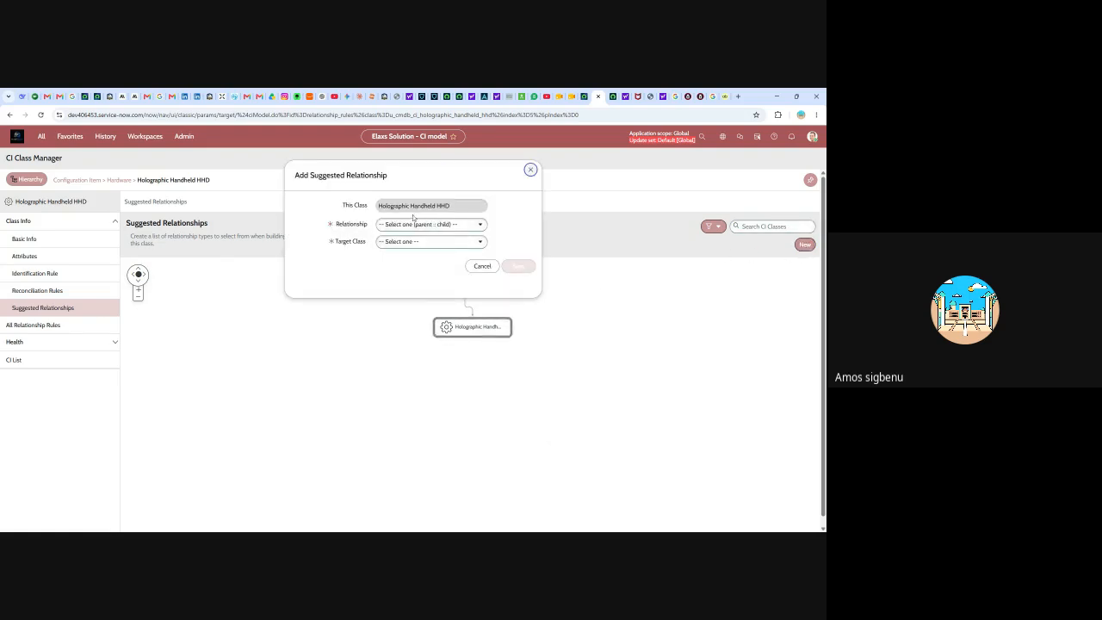
left_click(478, 225)
scroll(421, 287, "down", 3)
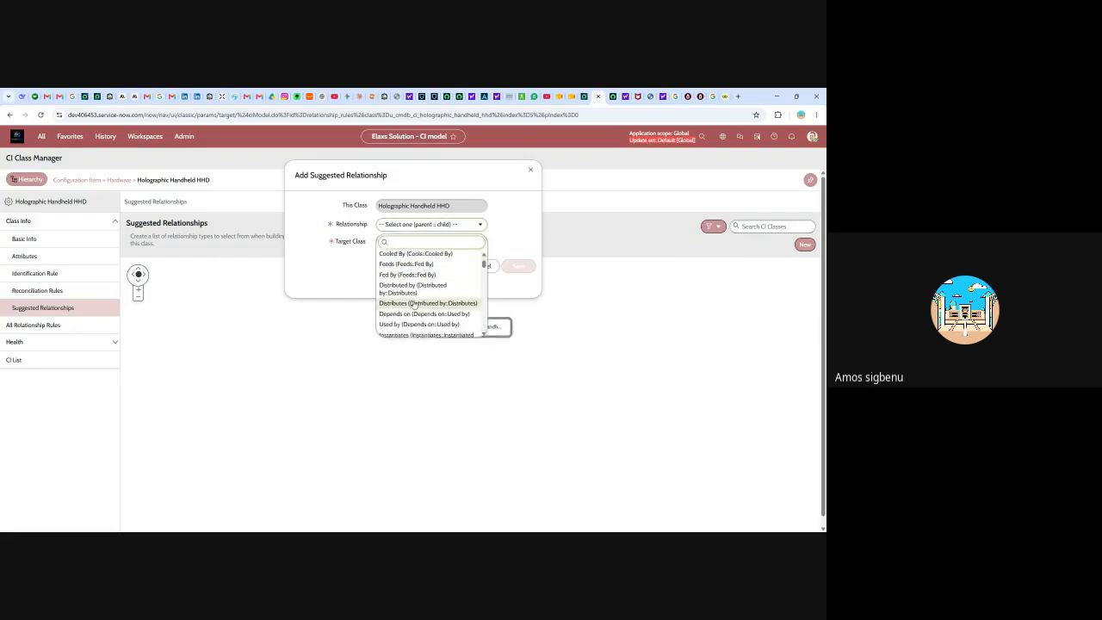
scroll(399, 287, "up", 3)
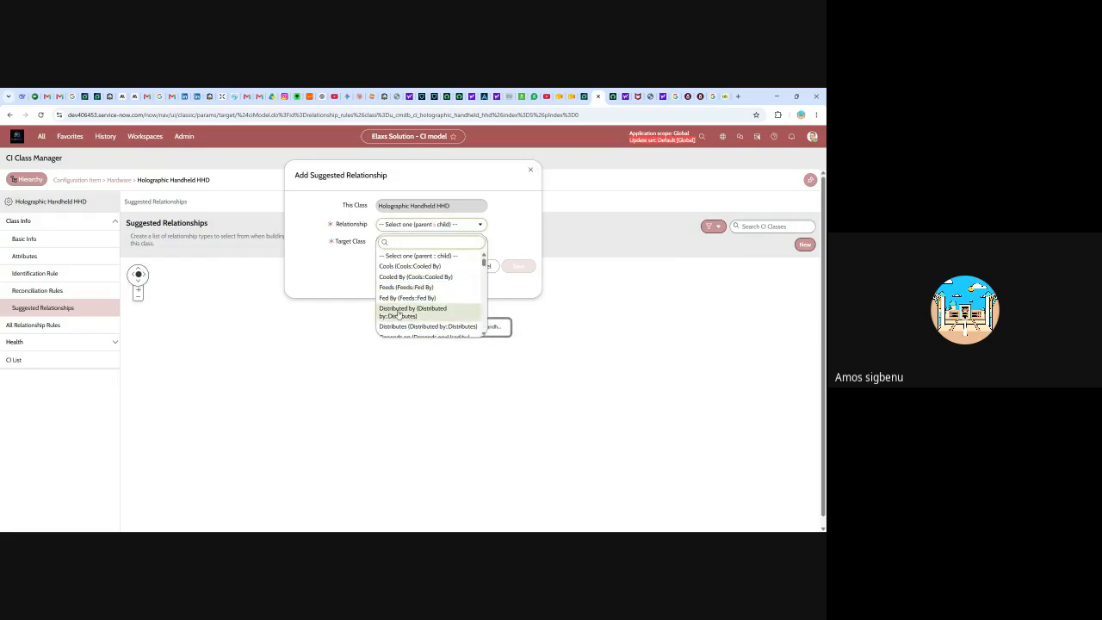
left_click(405, 310)
left_click(470, 248)
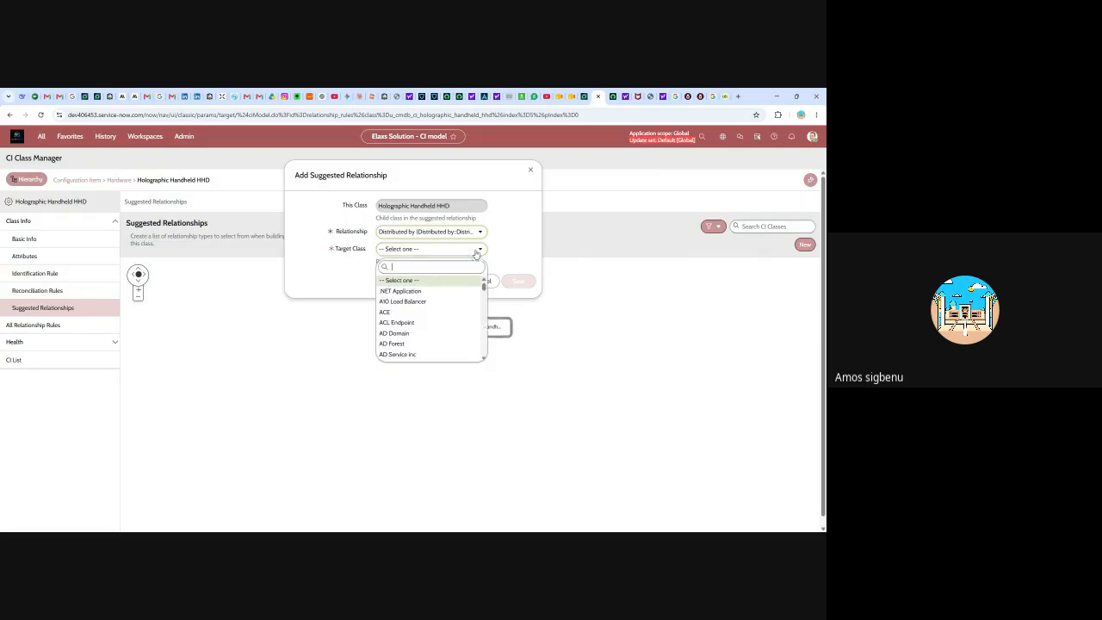
left_click(386, 312)
left_click(519, 284)
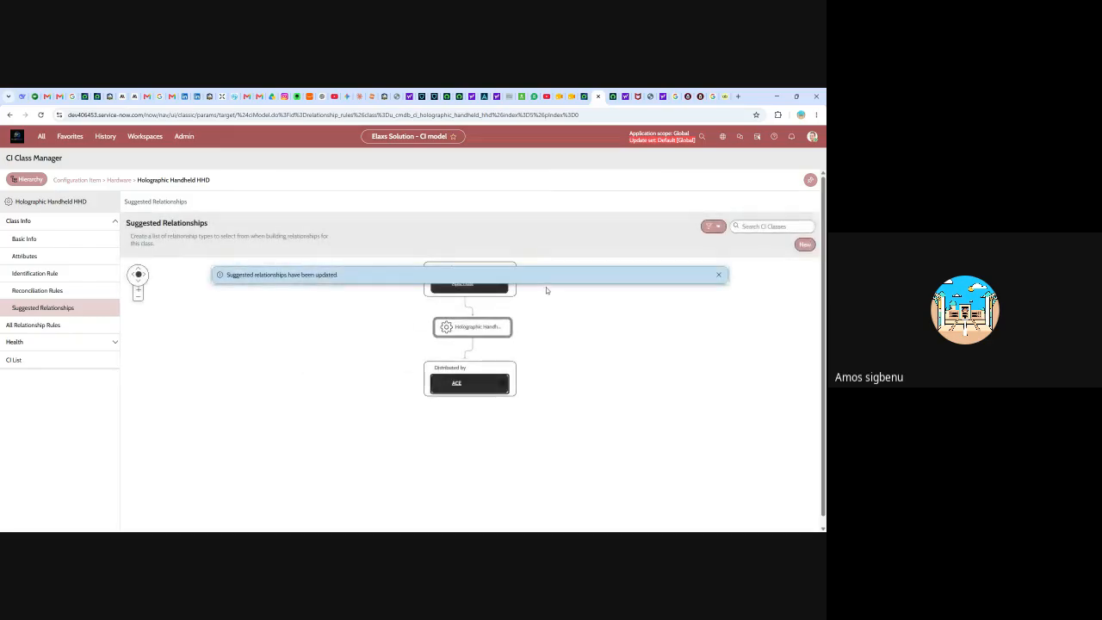
left_click(718, 274)
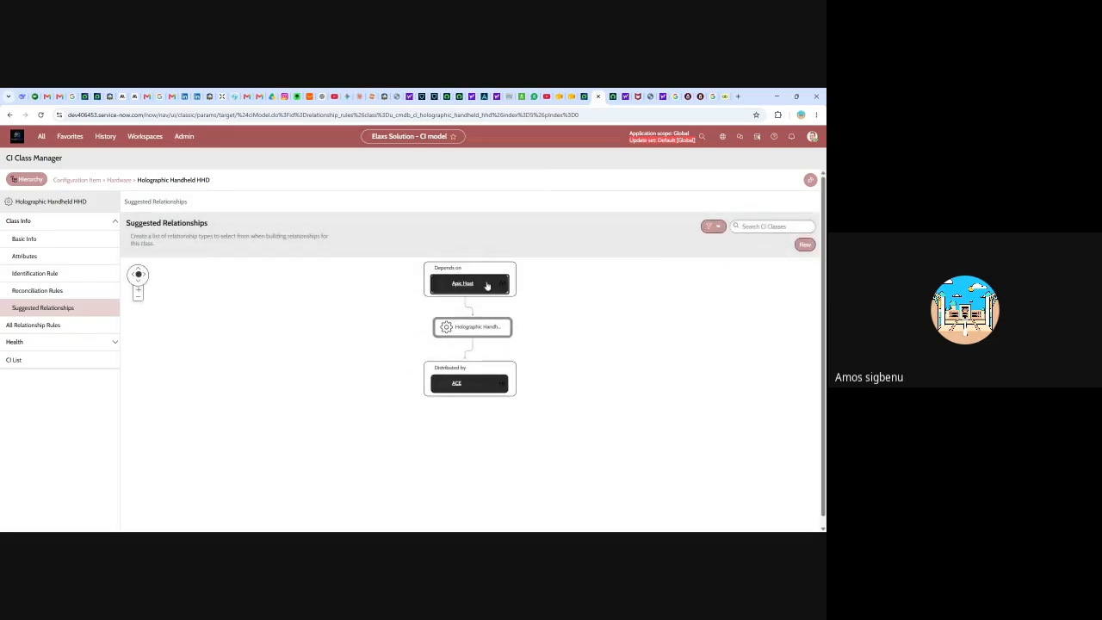
left_click(490, 283)
left_click(529, 170)
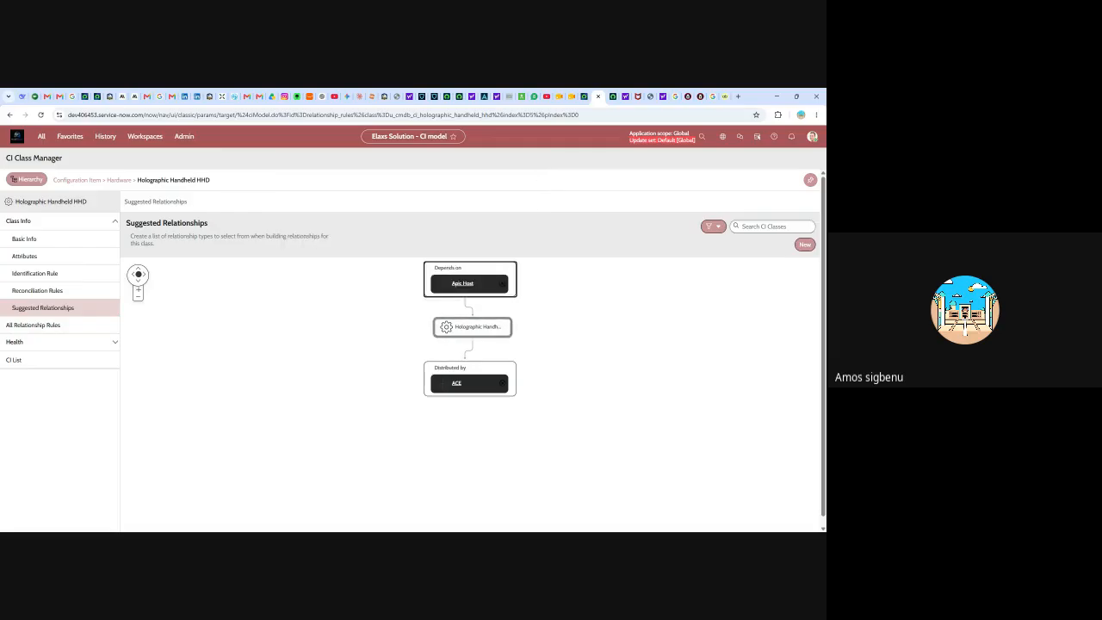
Step: Add a suggested relationship to Holographic Handheld HHD with relationship Connects to (Connects to::Connected by) and target class .NET Application
left_click(807, 246)
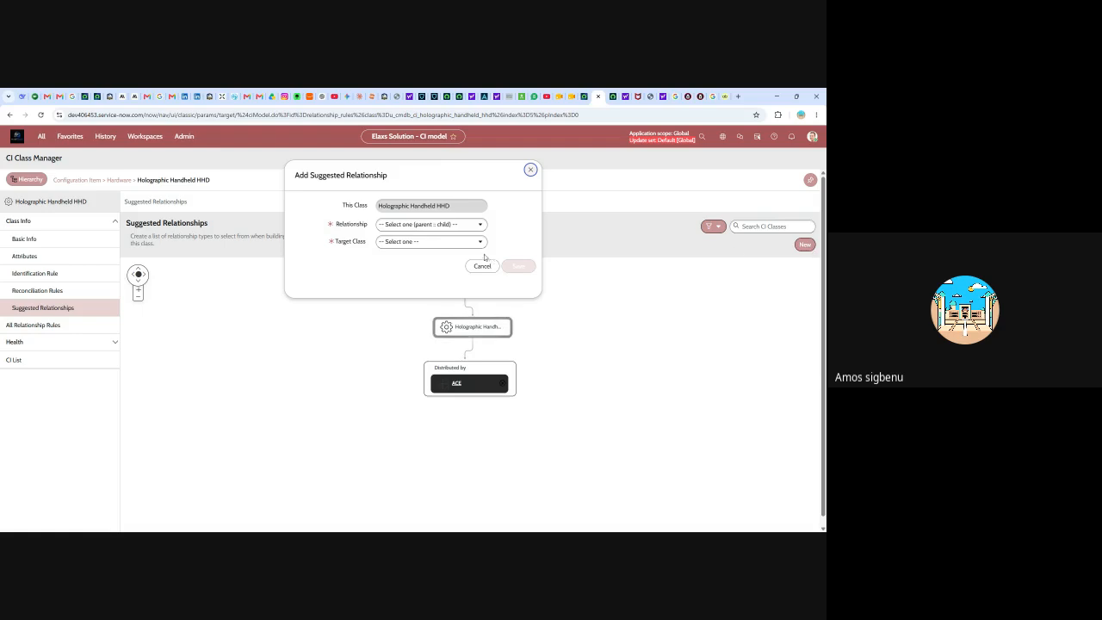
left_click(473, 226)
scroll(434, 307, "down", 2)
scroll(434, 306, "down", 5)
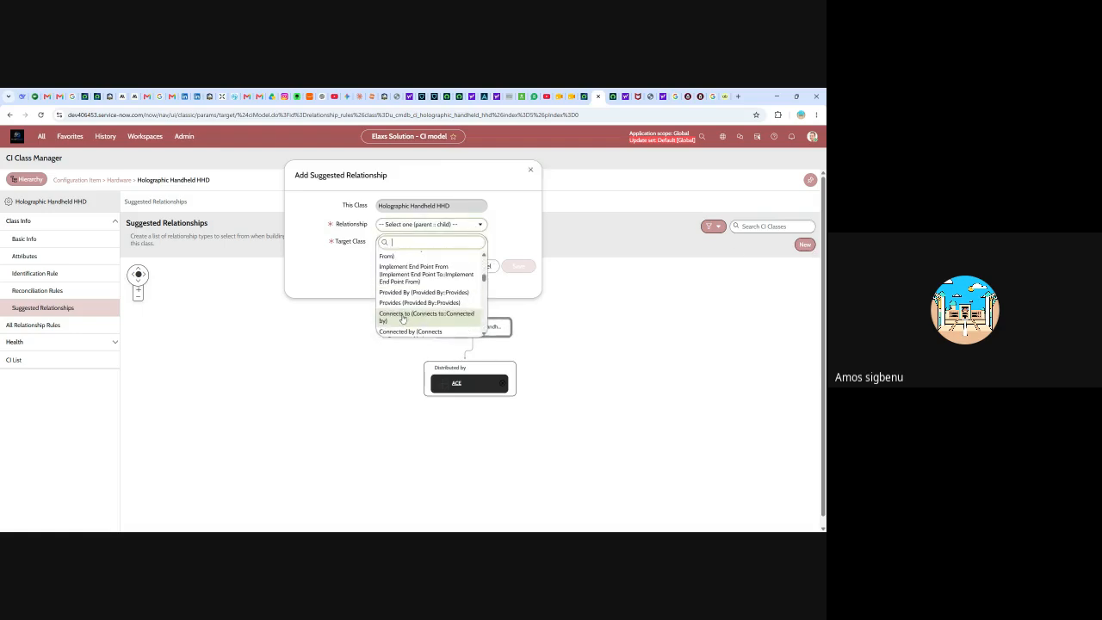
left_click(406, 320)
left_click(441, 252)
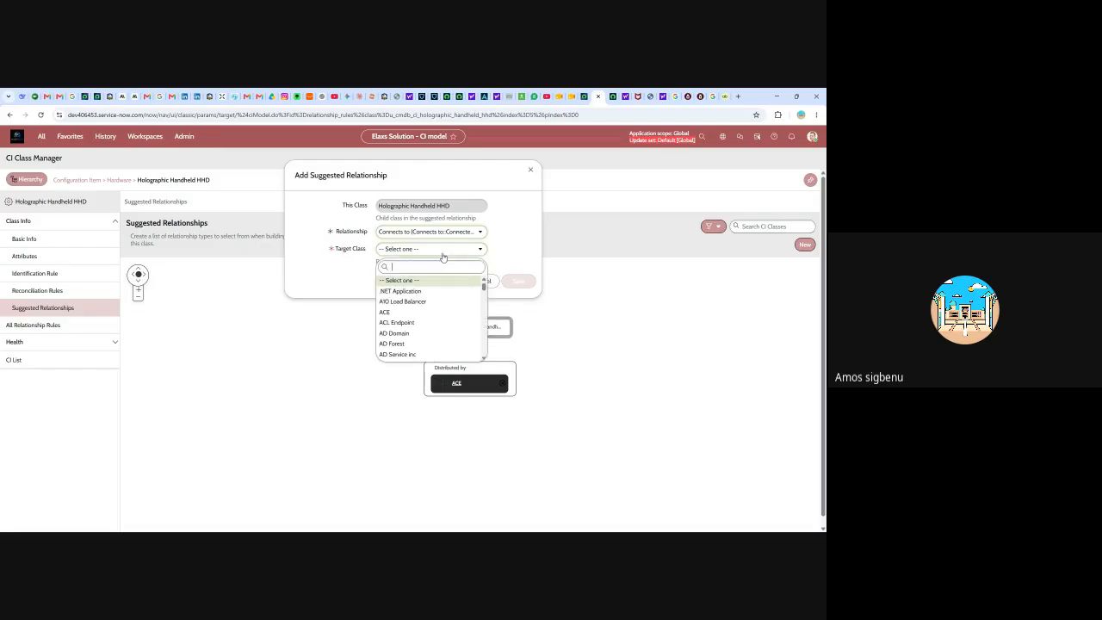
left_click(401, 293)
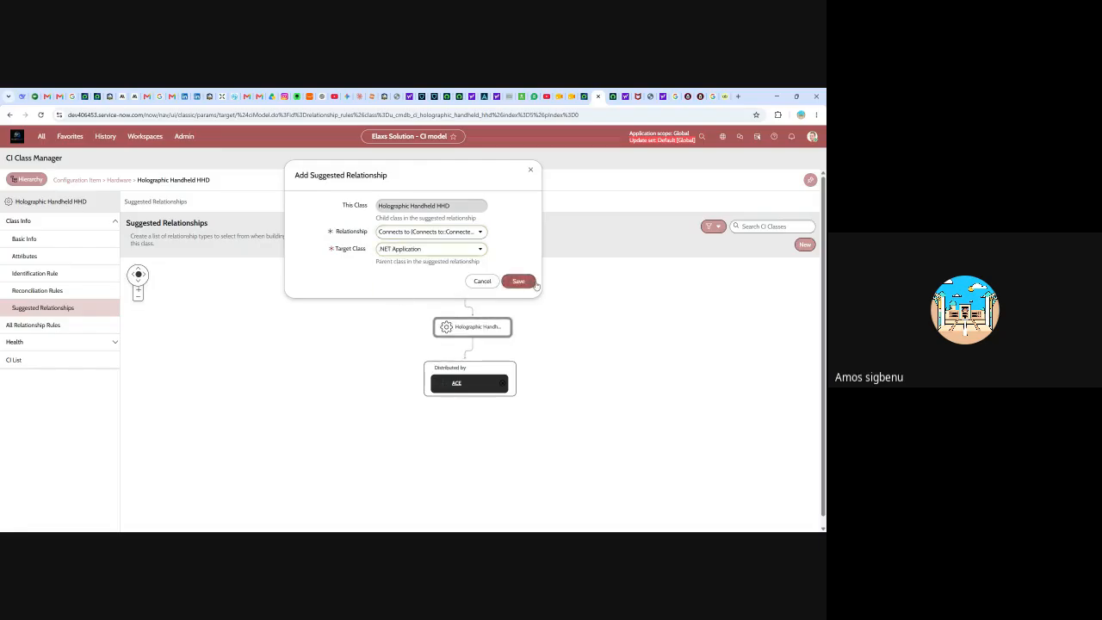
left_click(520, 282)
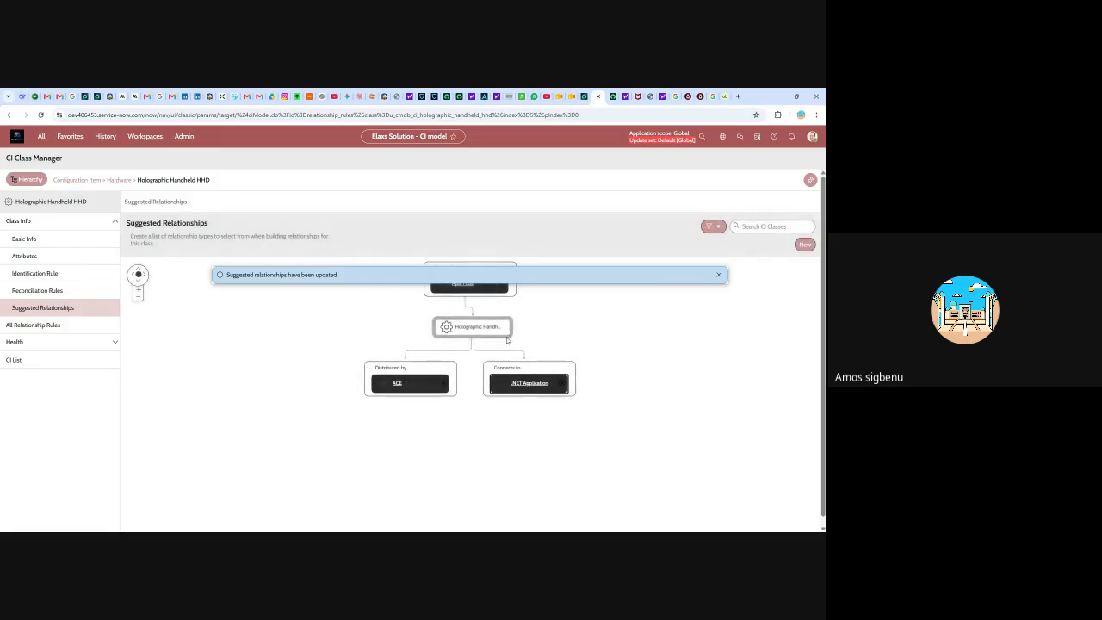
left_click(718, 273)
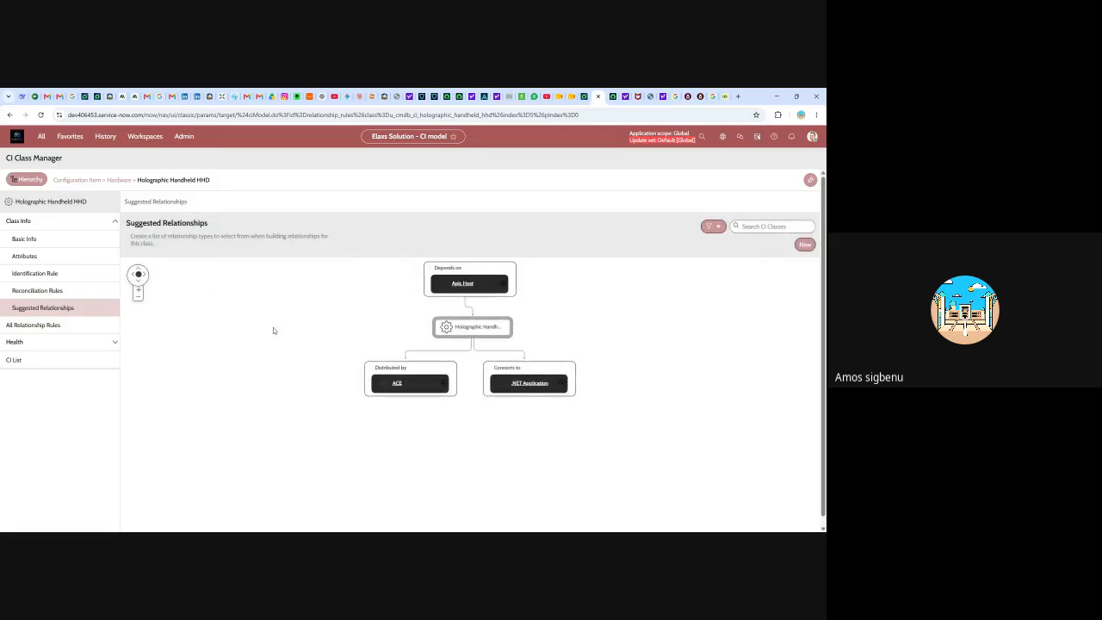
Step: Examine the suggested relationships diagram and the details of the ACE relationship, leaving its settings as they are
left_click(138, 290)
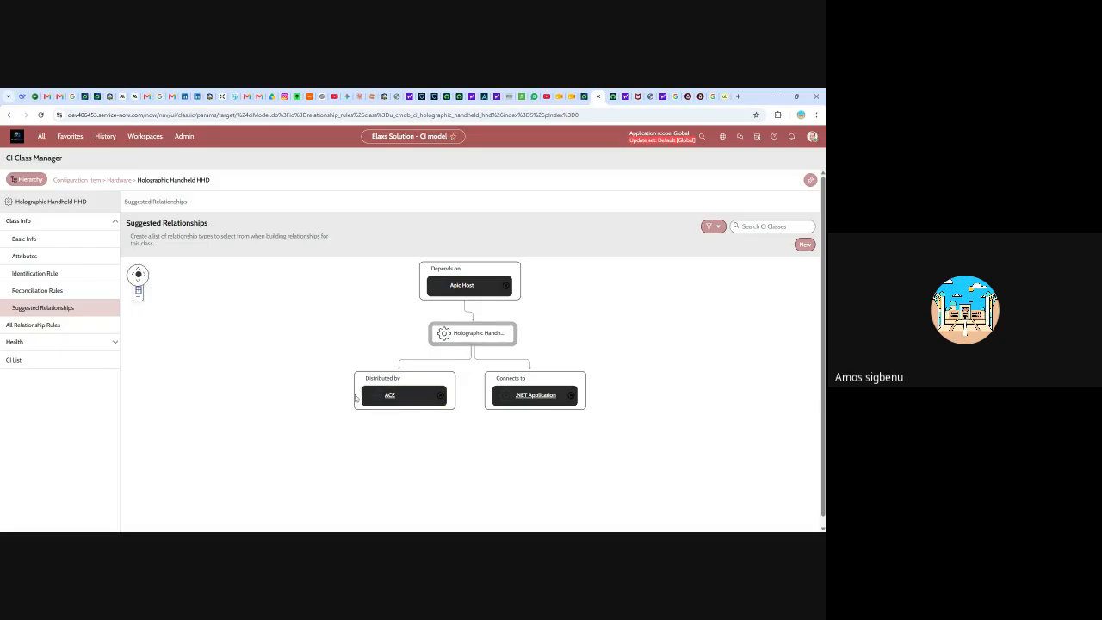
left_click(376, 399)
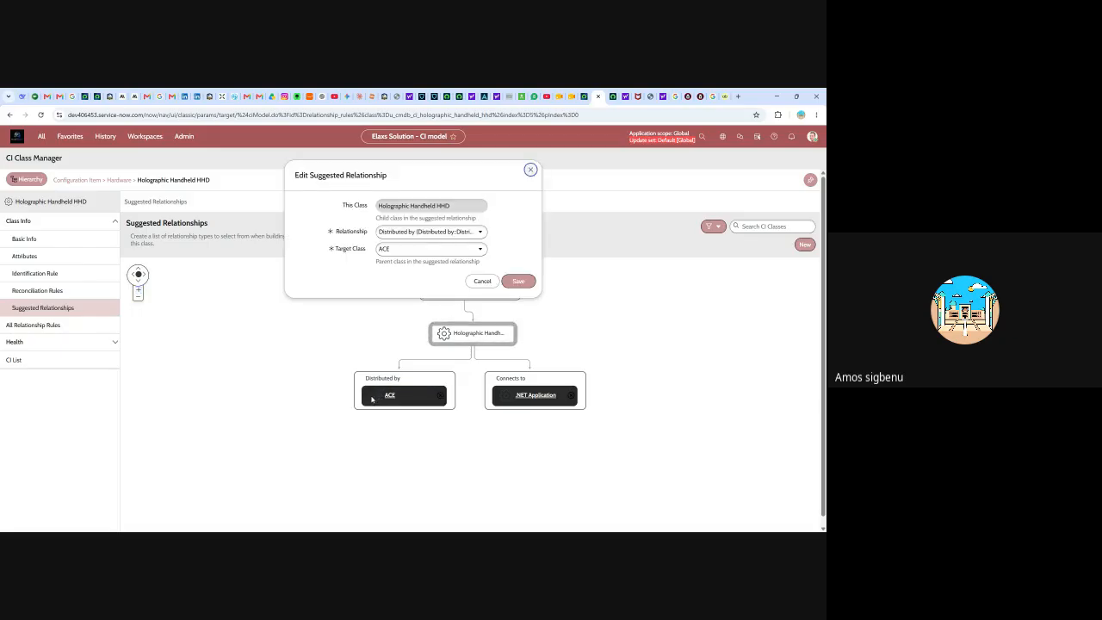
left_click(373, 399)
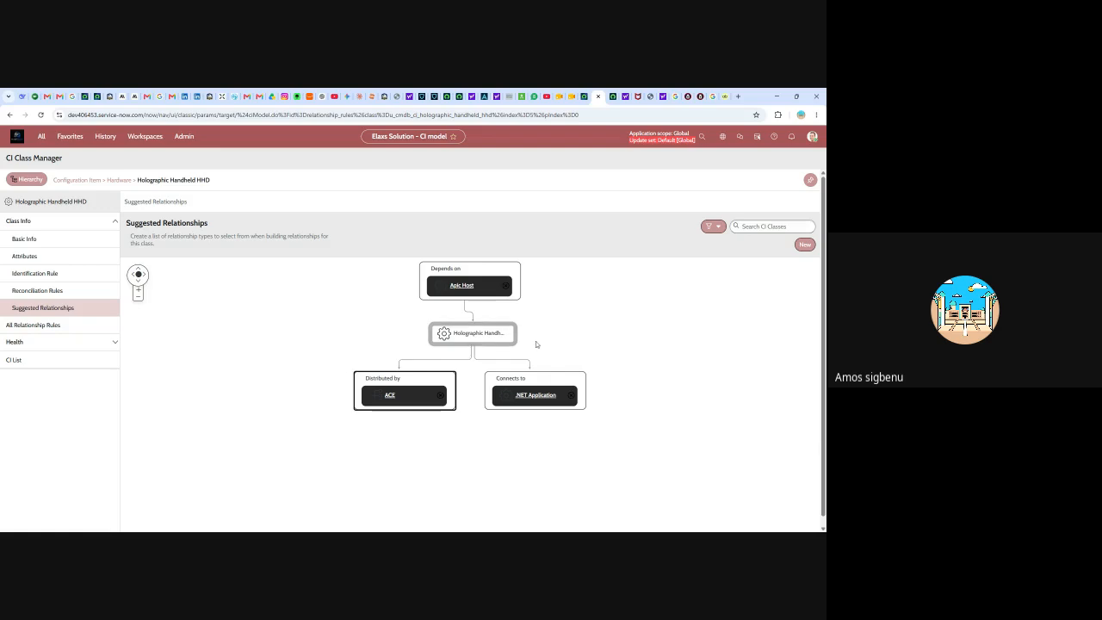
scroll(526, 358, "down", 1)
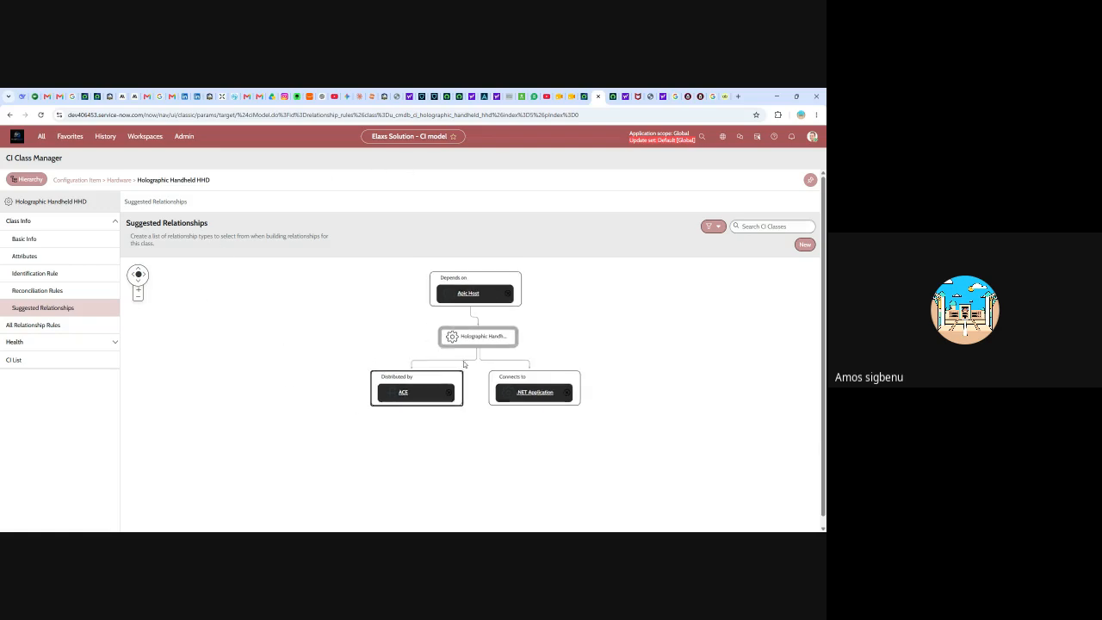
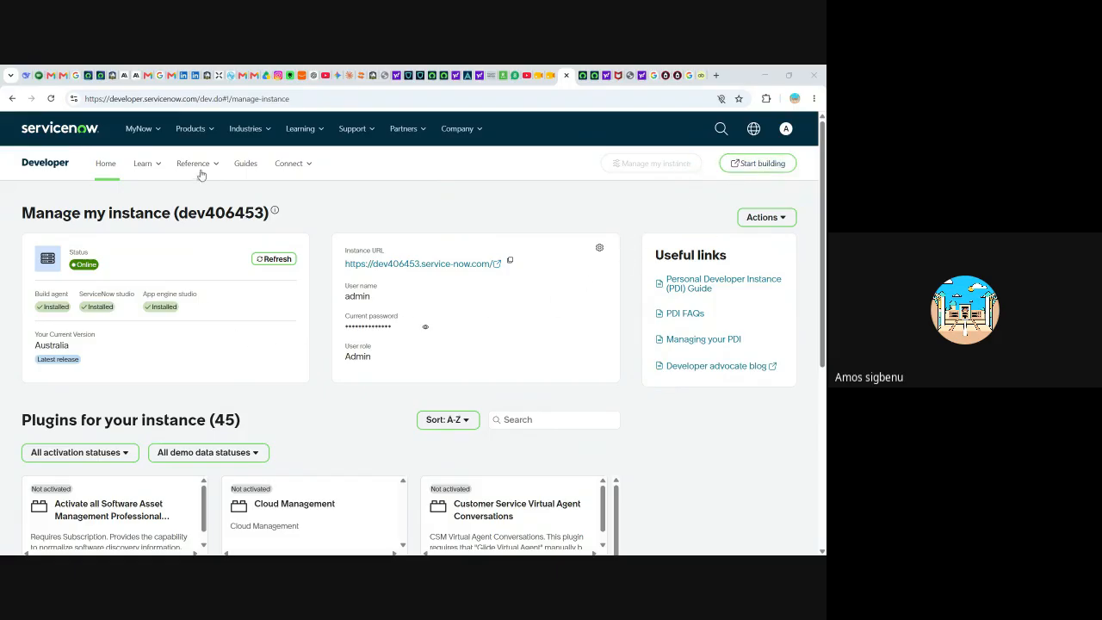
Step: Open the public ServiceNow home page, use its sign-in link, and look over the page content and the MyNow entry
left_click(67, 131)
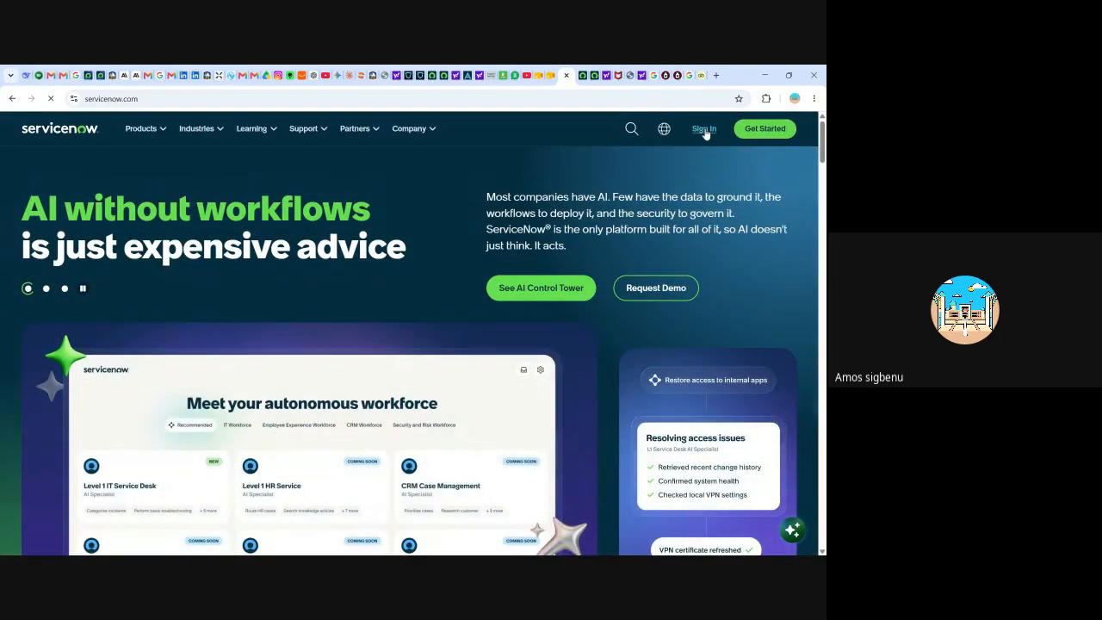
left_click(704, 130)
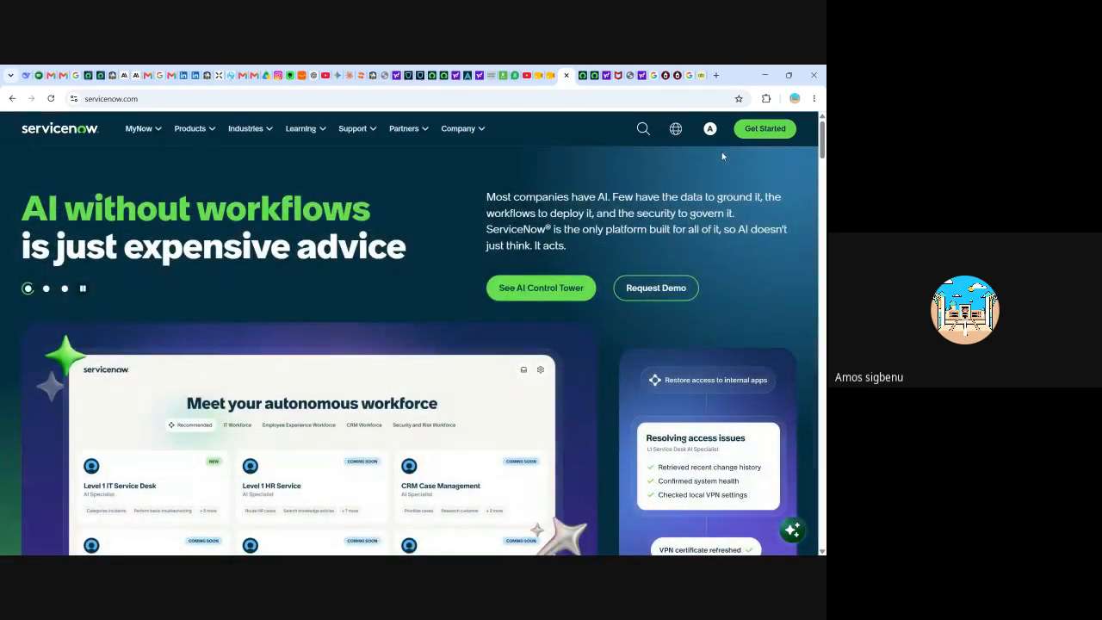
scroll(375, 347, "down", 6)
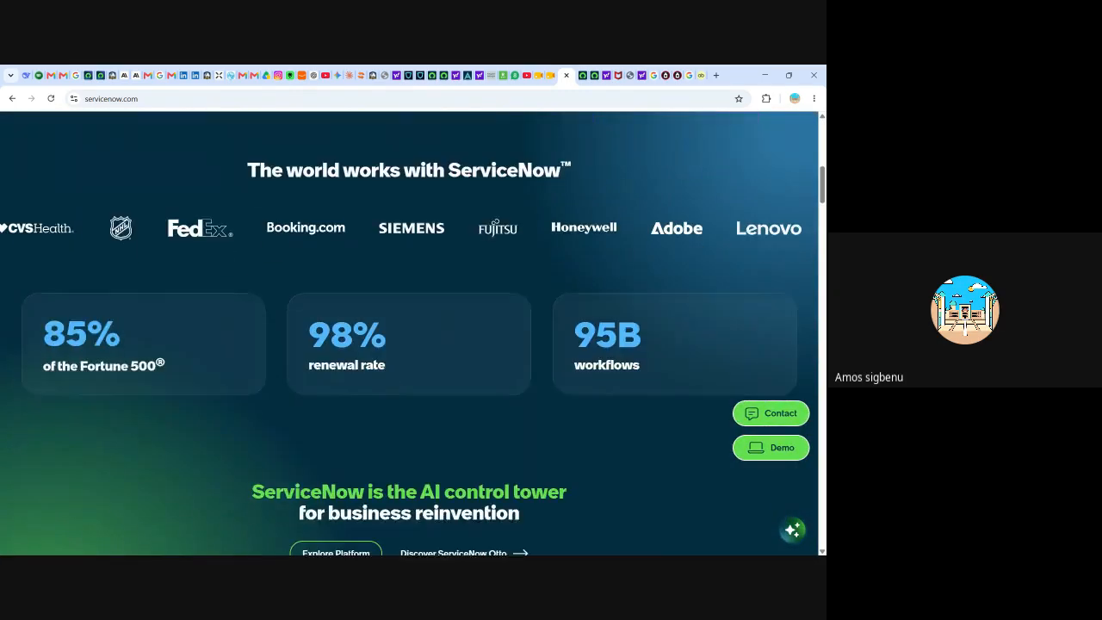
scroll(411, 342, "up", 6)
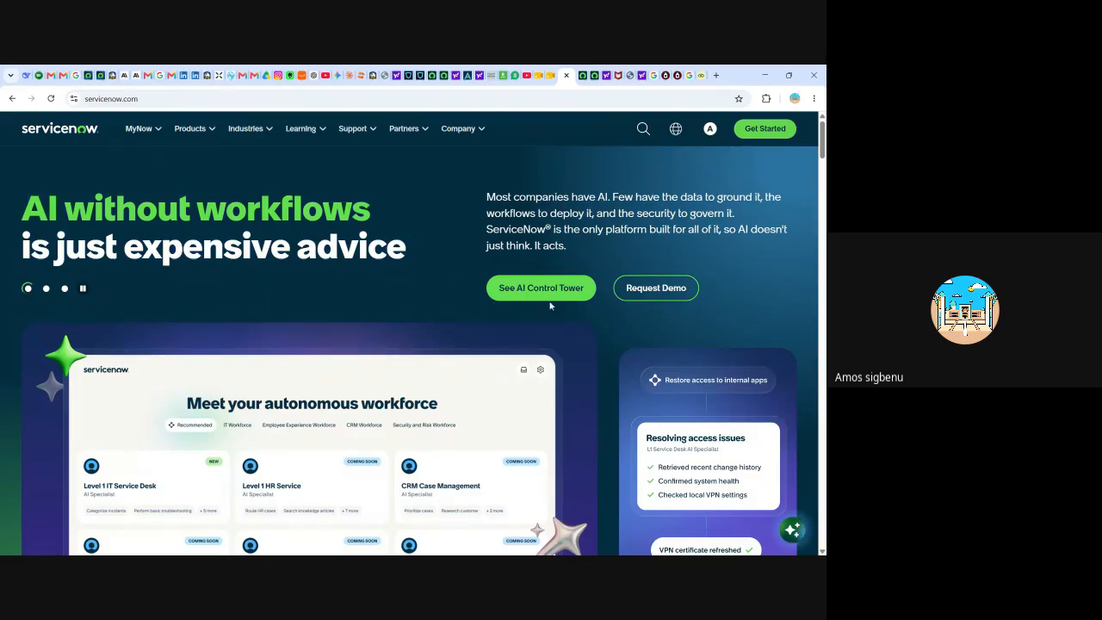
left_click(142, 129)
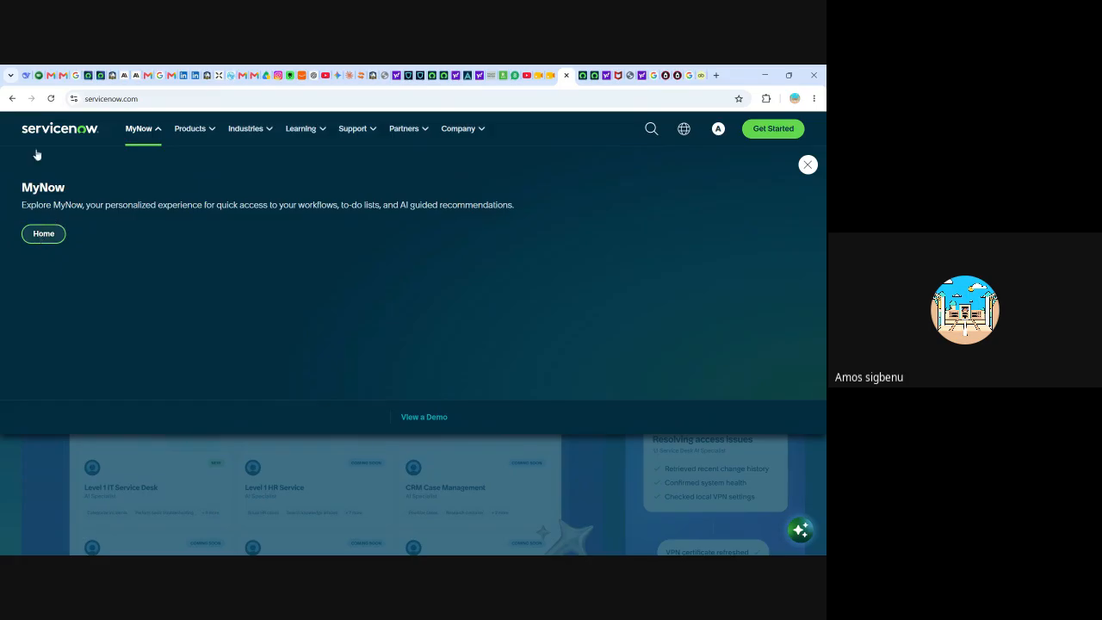
left_click(149, 98)
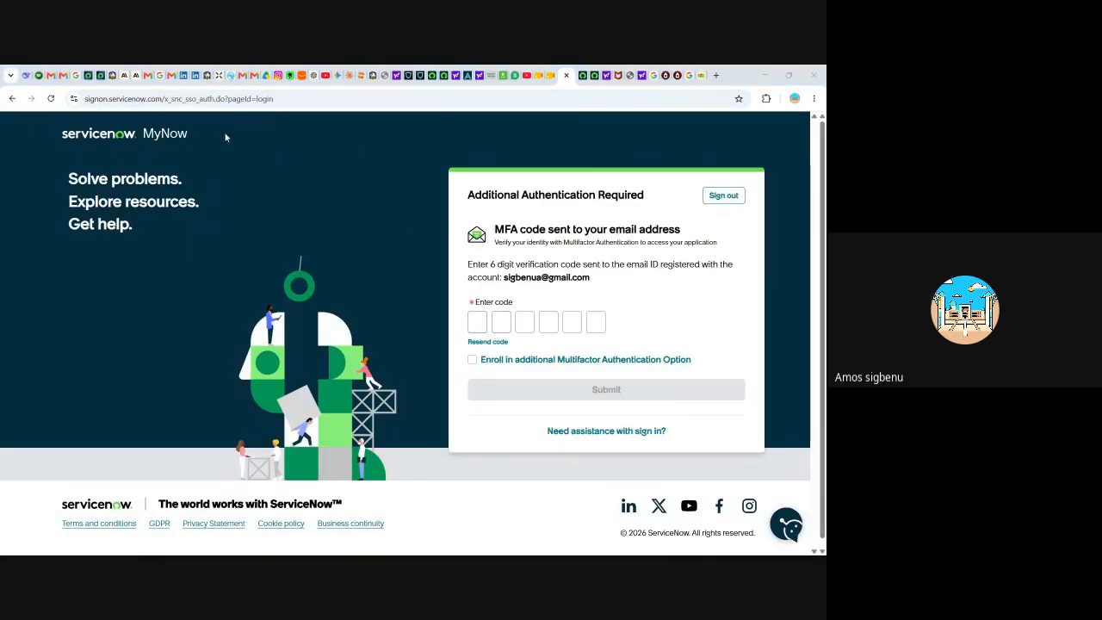
left_click(211, 98)
key("ctrl+a")
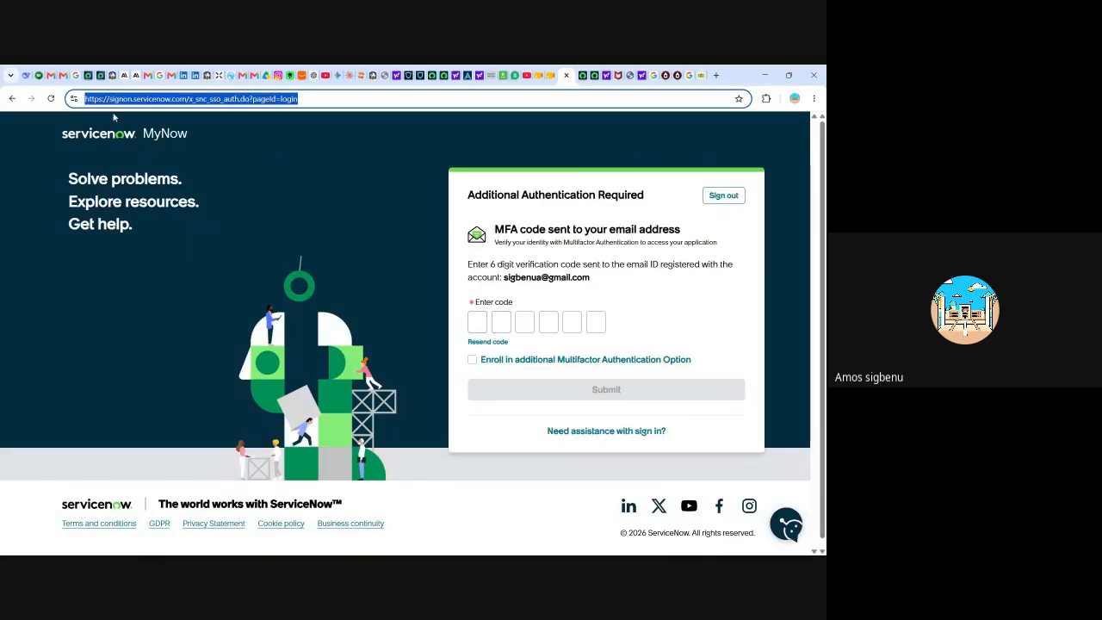
type("https://developer.servicenow.com/")
key("Return")
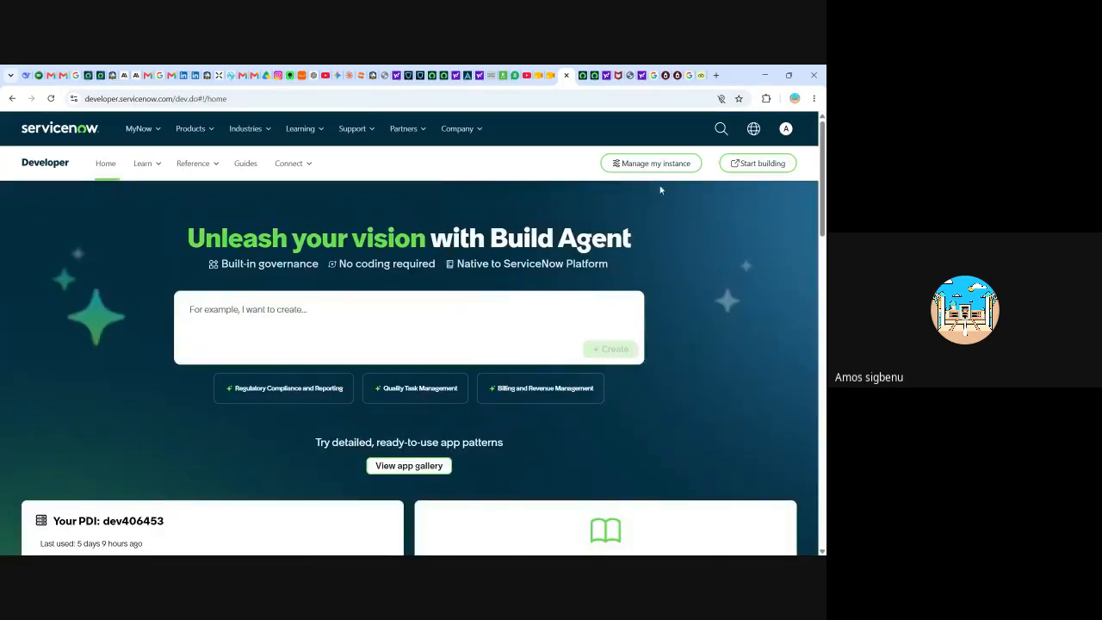
scroll(239, 362, "down", 2)
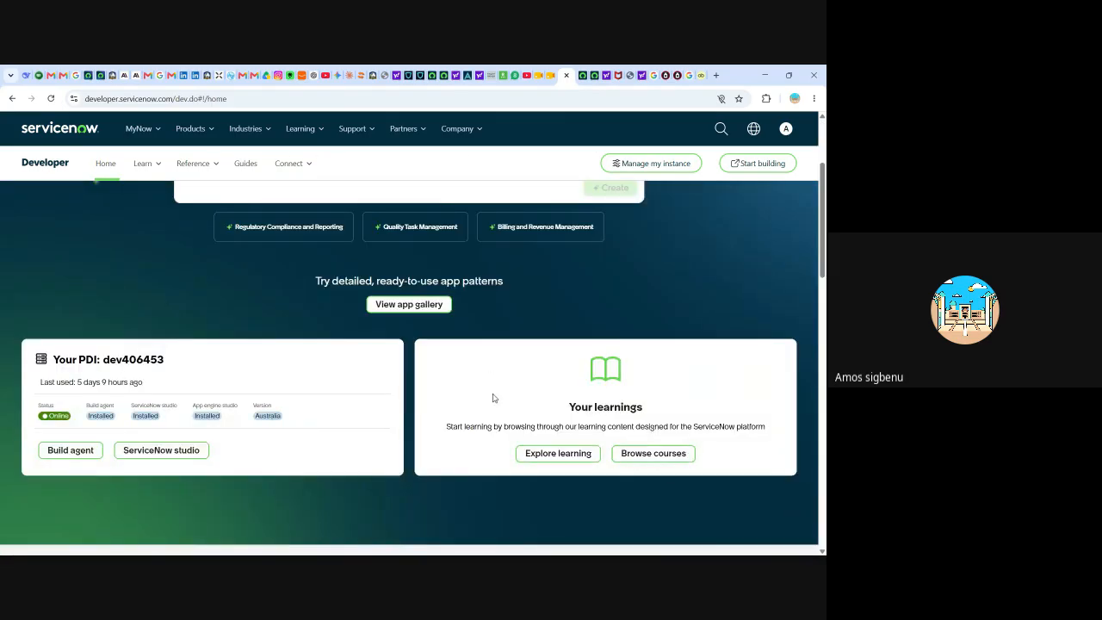
scroll(493, 405, "up", 2)
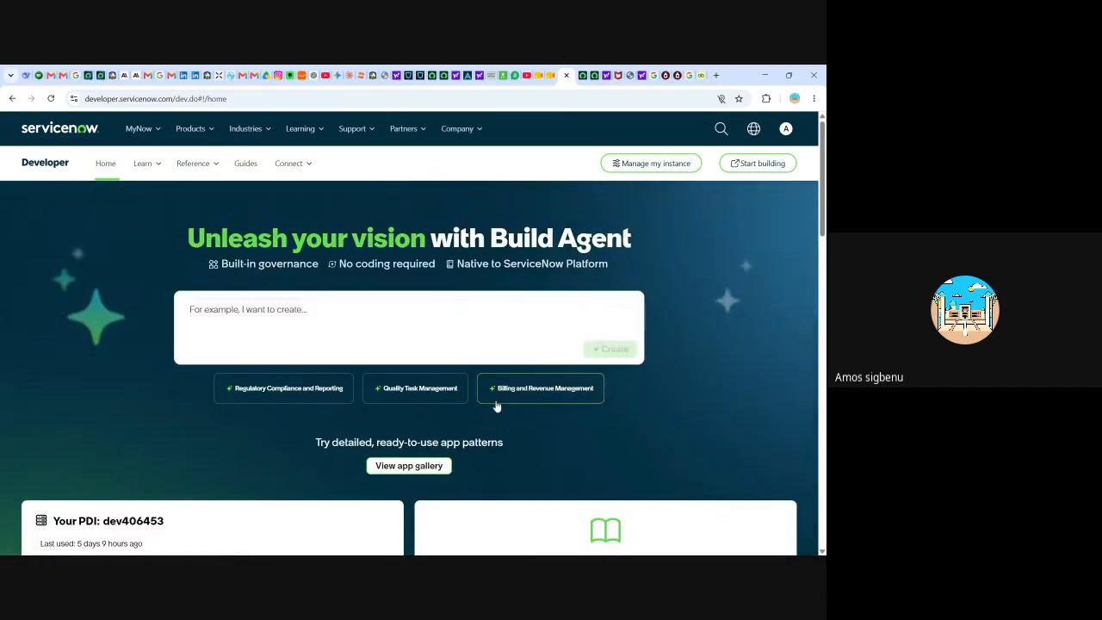
scroll(229, 370, "down", 2)
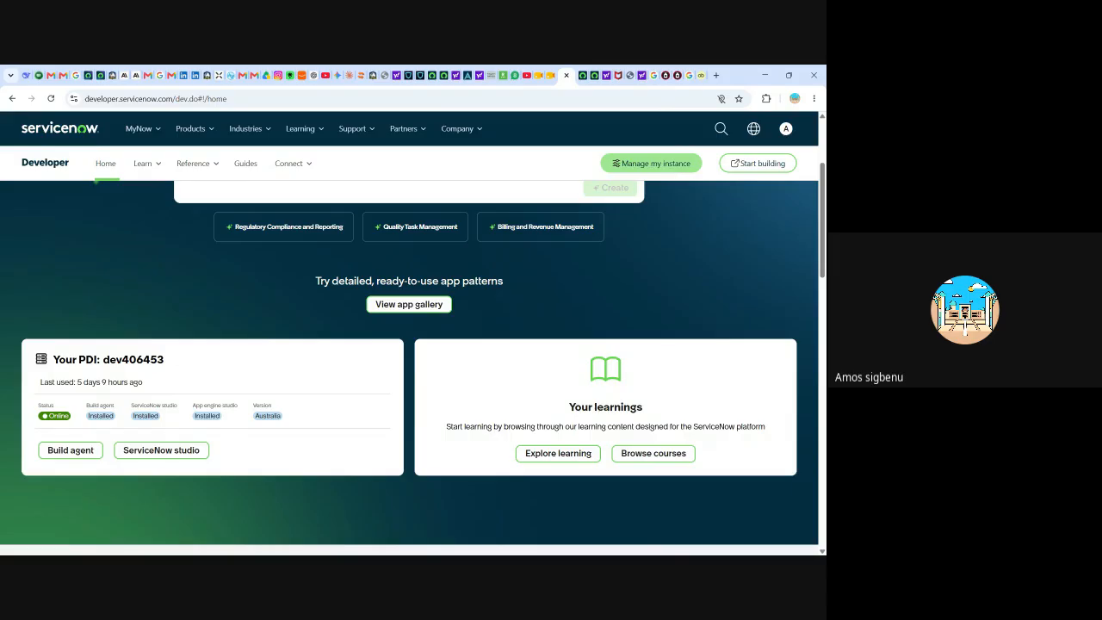
left_click(654, 163)
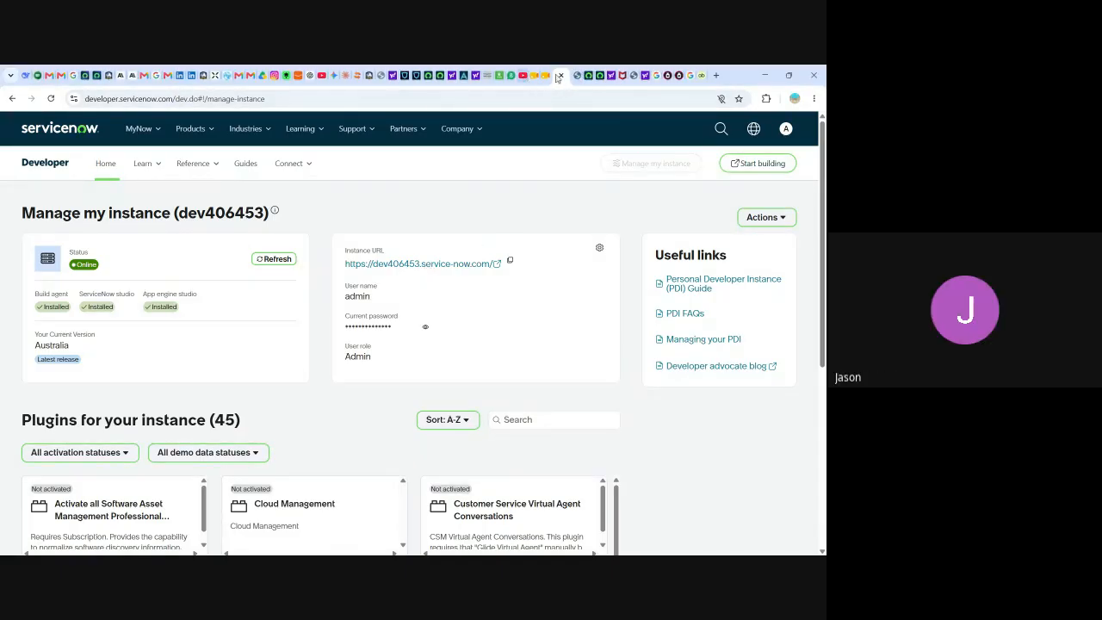
Step: Open the dev406453 instance from its instance URL on the developer site and log out of the System Administrator account
left_click(576, 76)
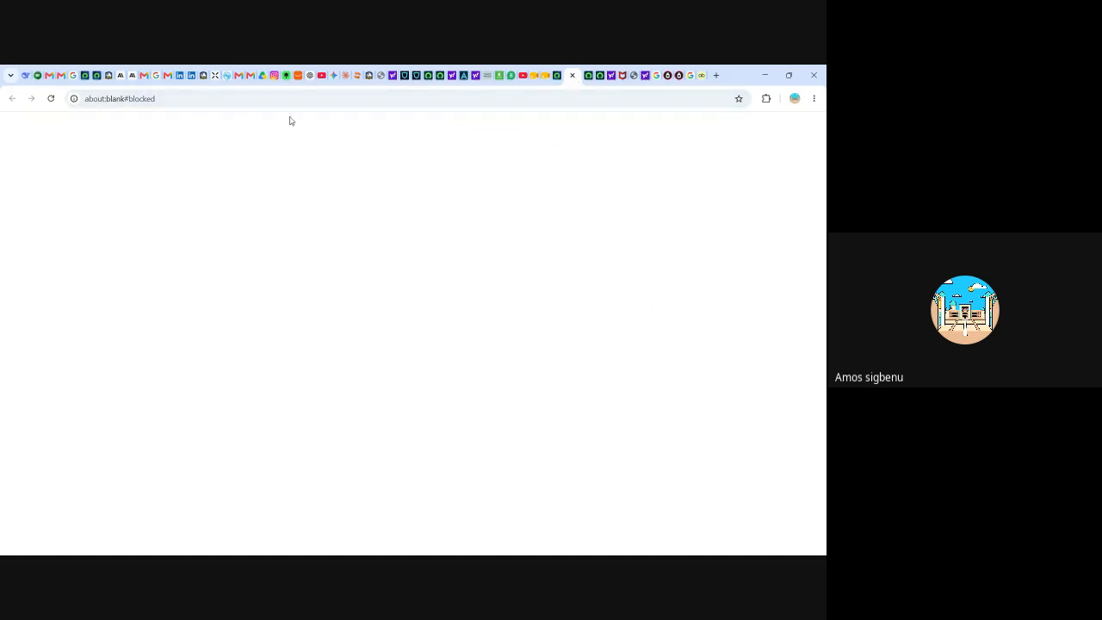
left_click(555, 75)
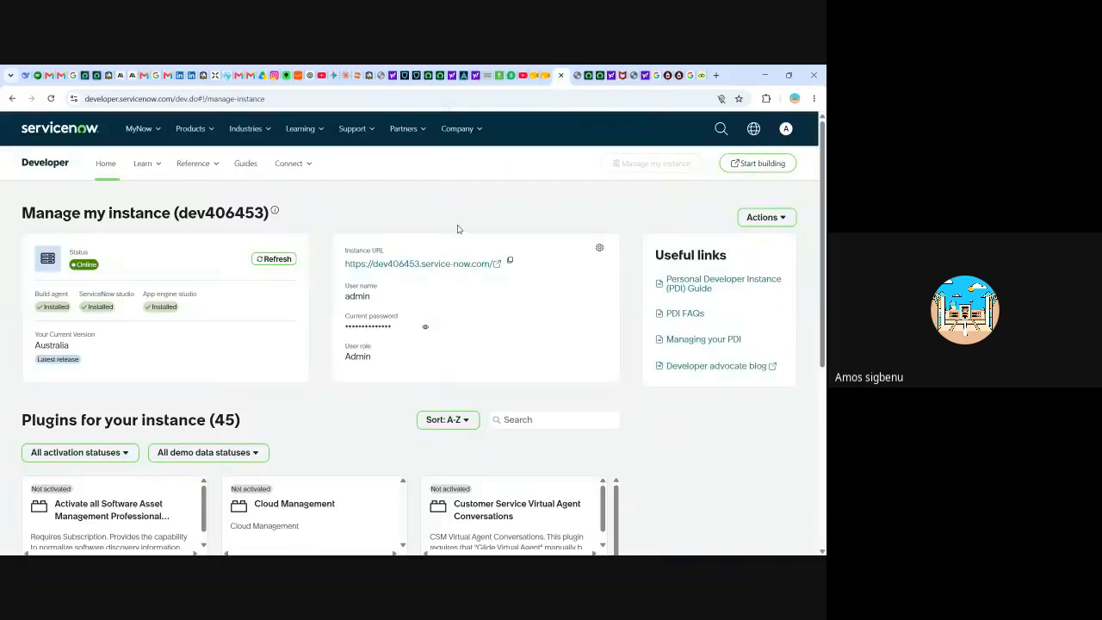
left_click(423, 269)
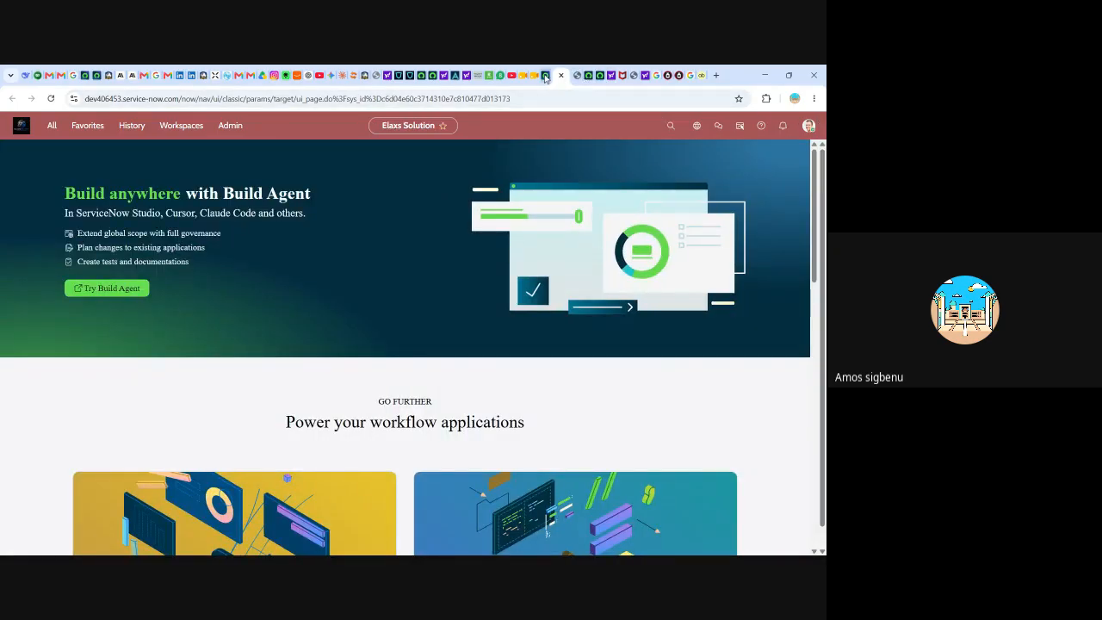
left_click(807, 127)
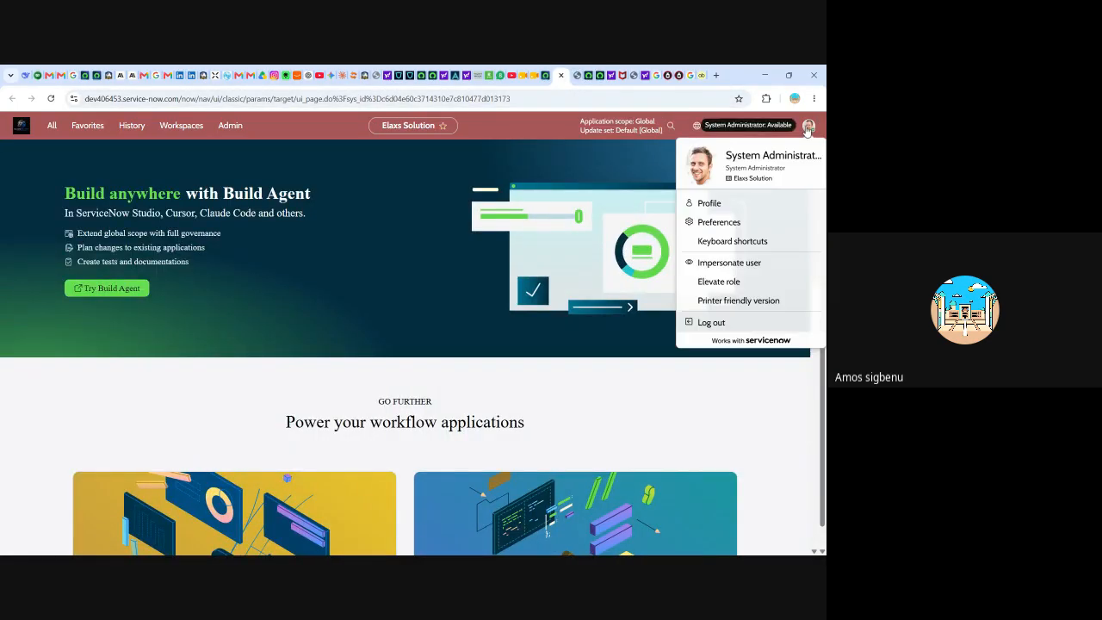
left_click(704, 329)
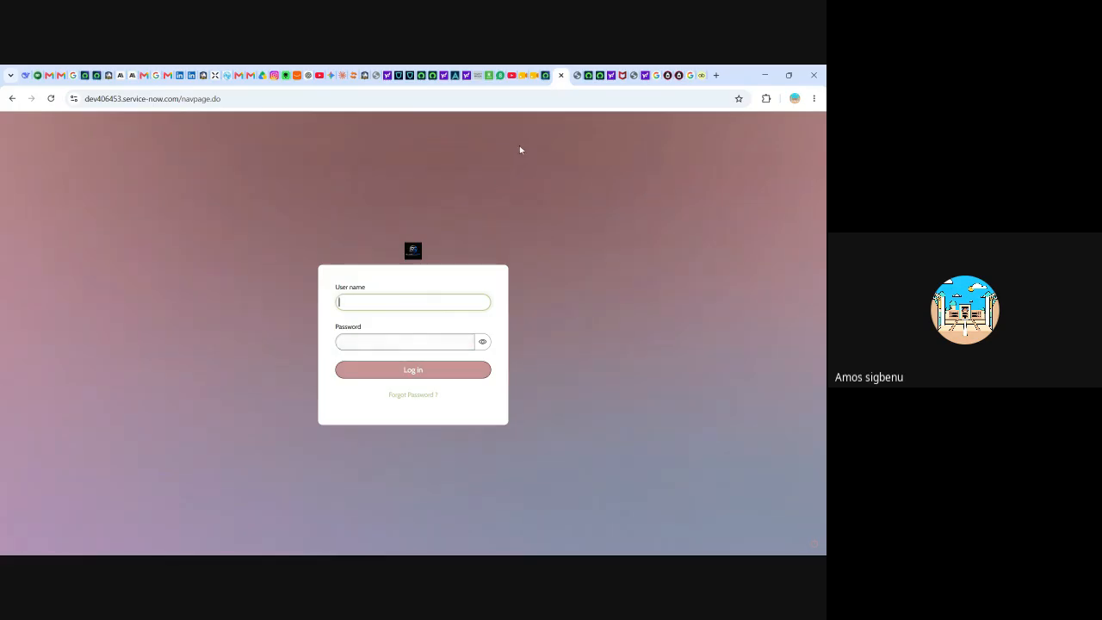
Step: Enter admin as the user name on the dev406453 login page and copy the current password from the instance management page
left_click(545, 78)
type("dmin")
left_click(546, 77)
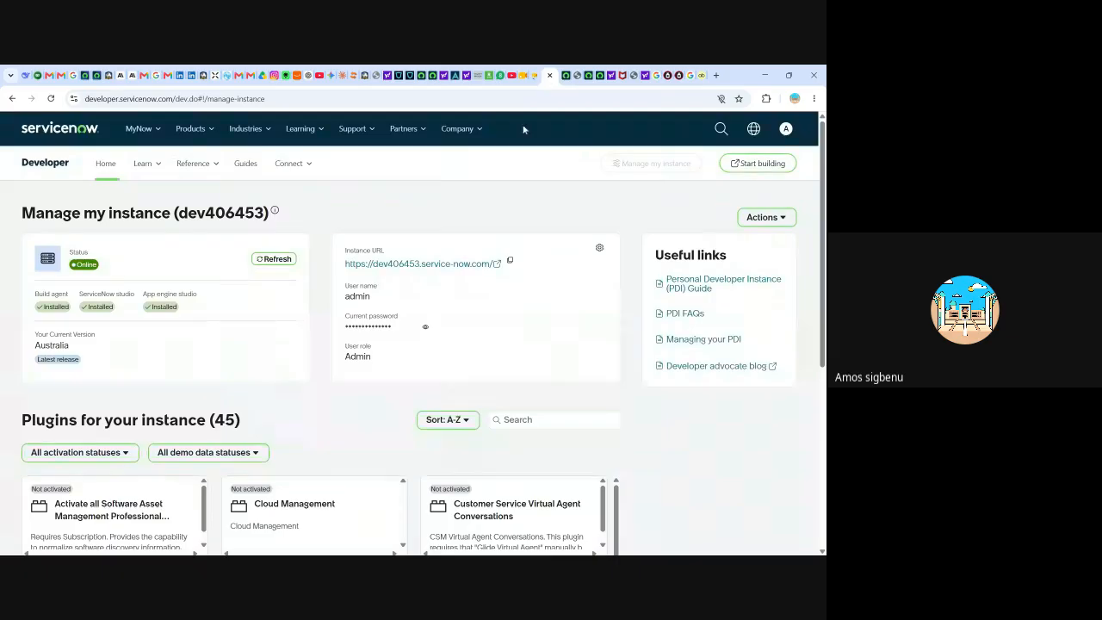
left_click(426, 331)
left_click_drag(408, 330, 343, 330)
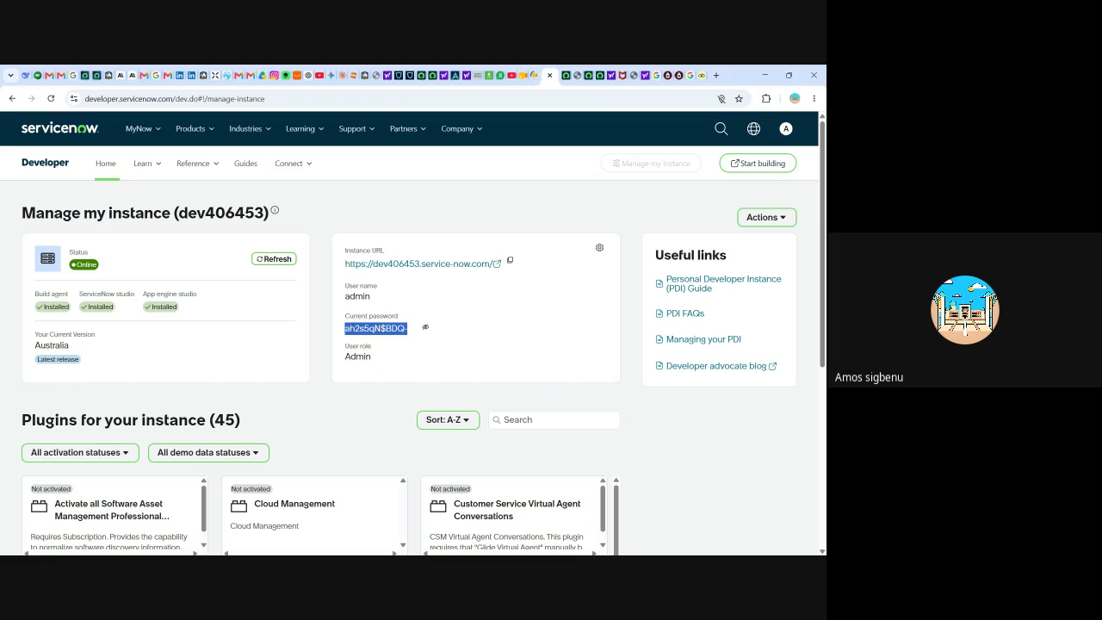
left_click(425, 327)
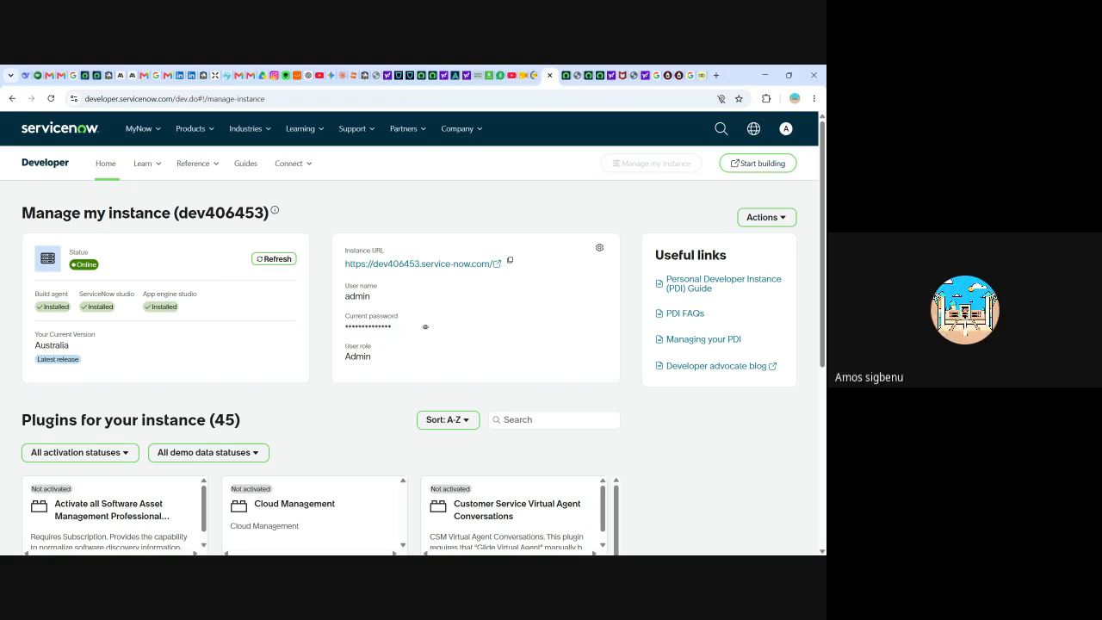
Step: Enter the copied instance password on the login page, reveal it for checking, and log in to the dev406453 instance
left_click(565, 75)
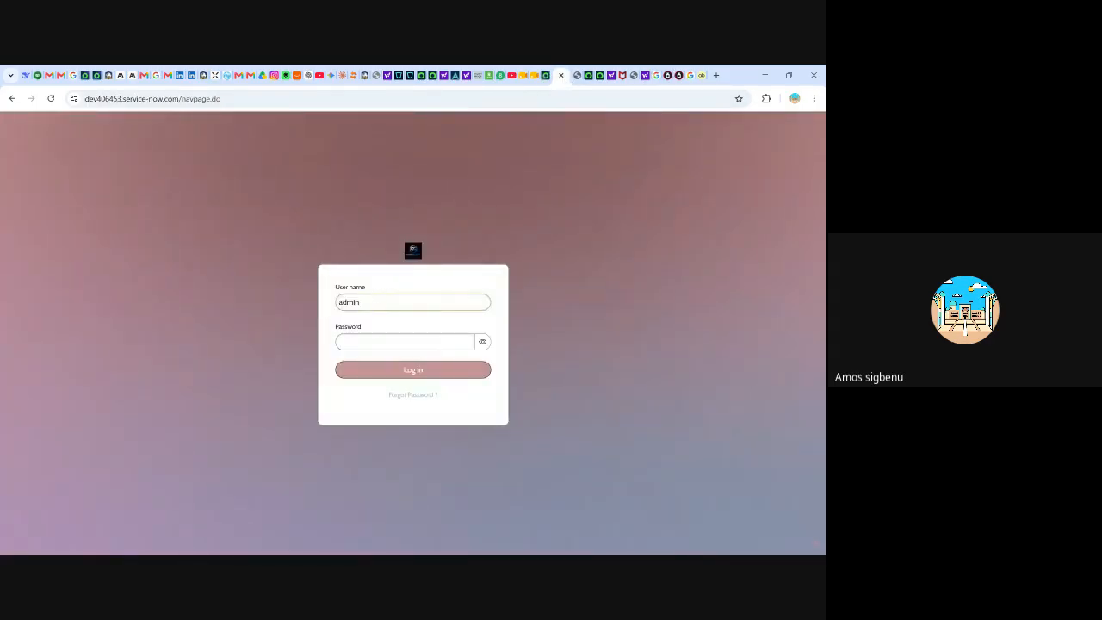
key("ctrl+v")
left_click(483, 343)
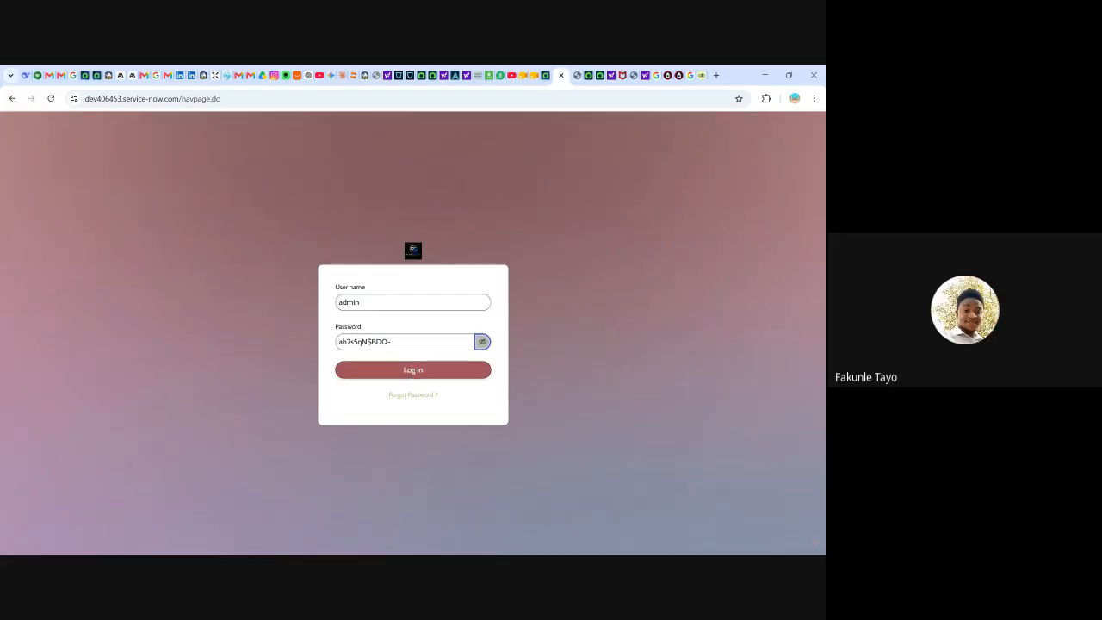
left_click(415, 372)
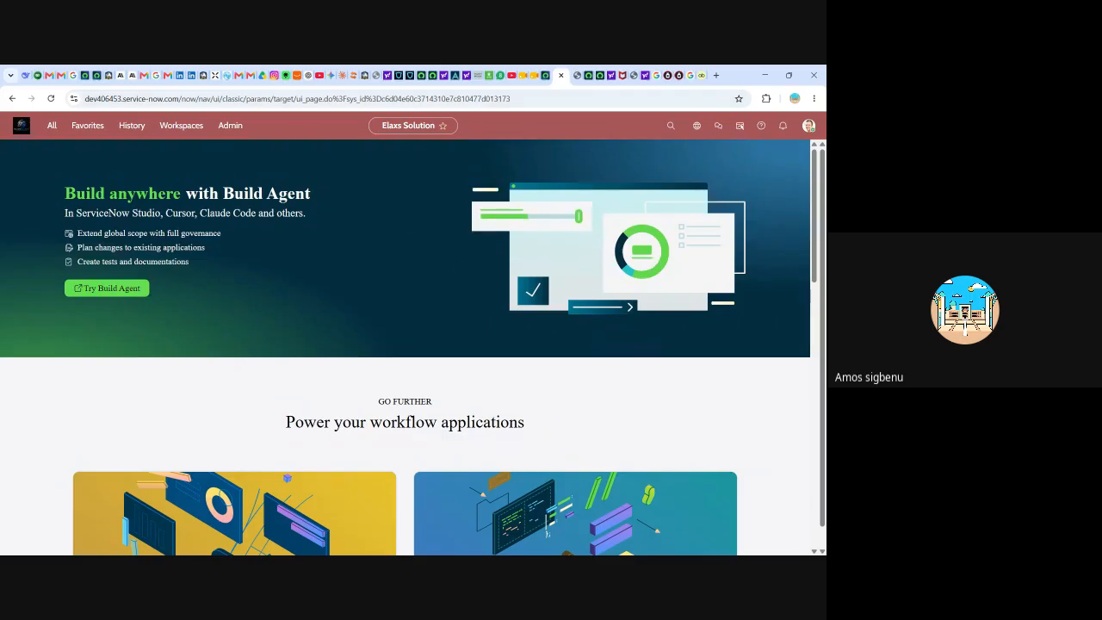
Step: Look over the instance management page, open the developer account's profile and settings, and return to the instance page
left_click(542, 76)
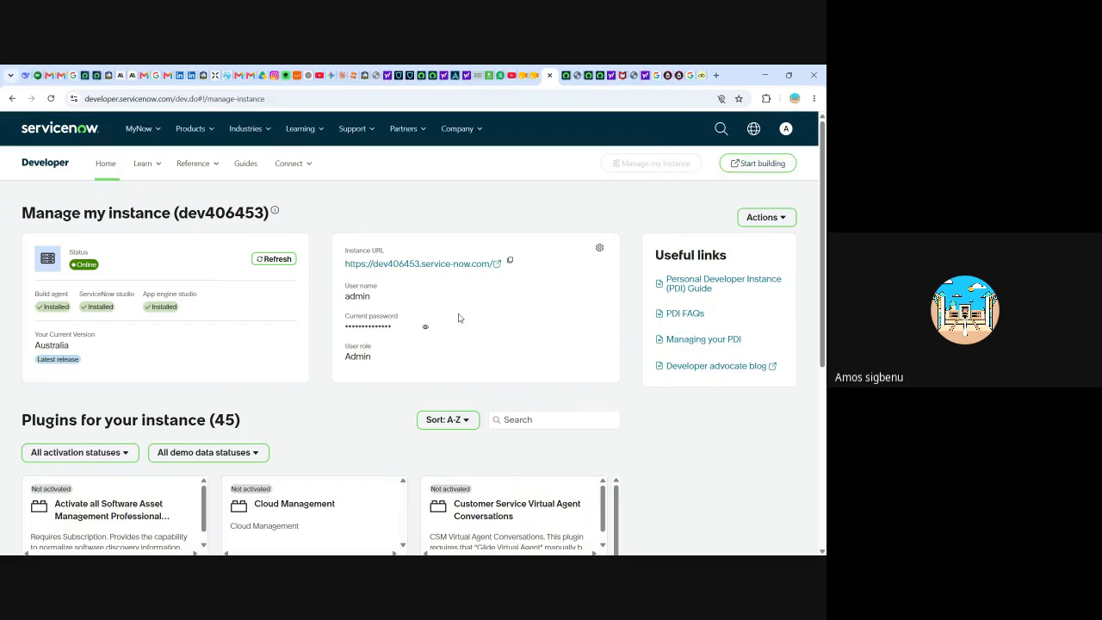
scroll(327, 344, "down", 2)
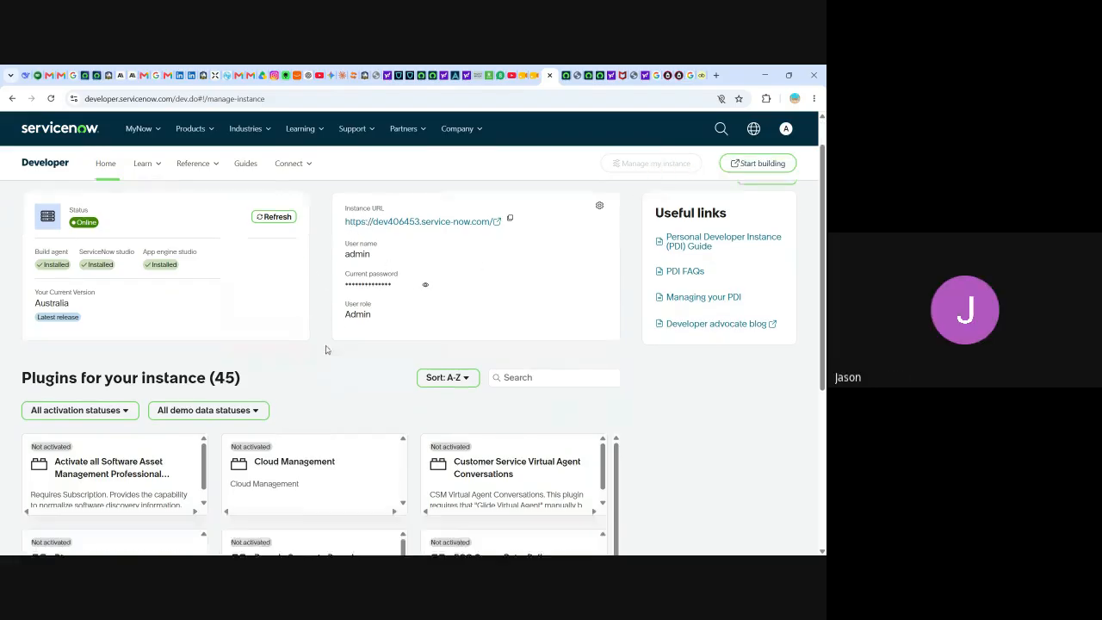
scroll(336, 357, "up", 2)
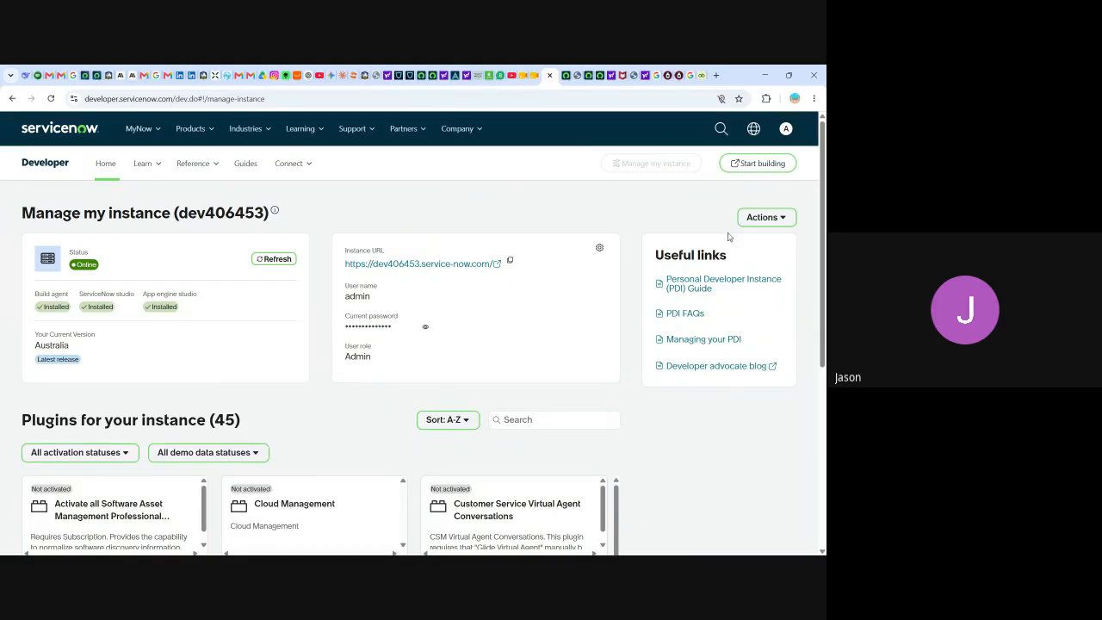
left_click(785, 130)
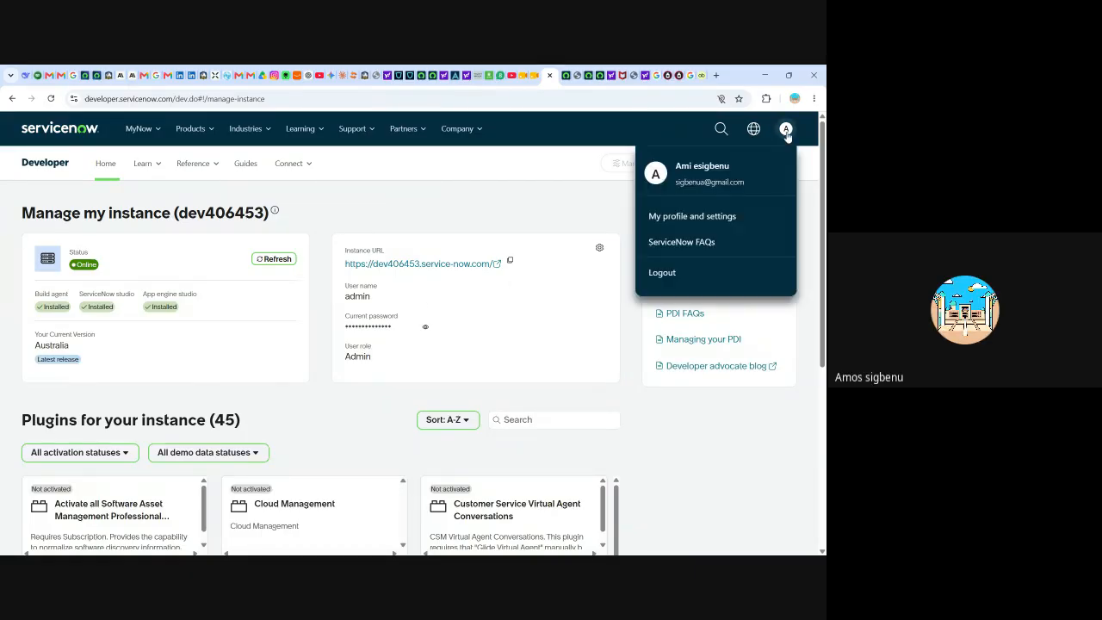
left_click(718, 218)
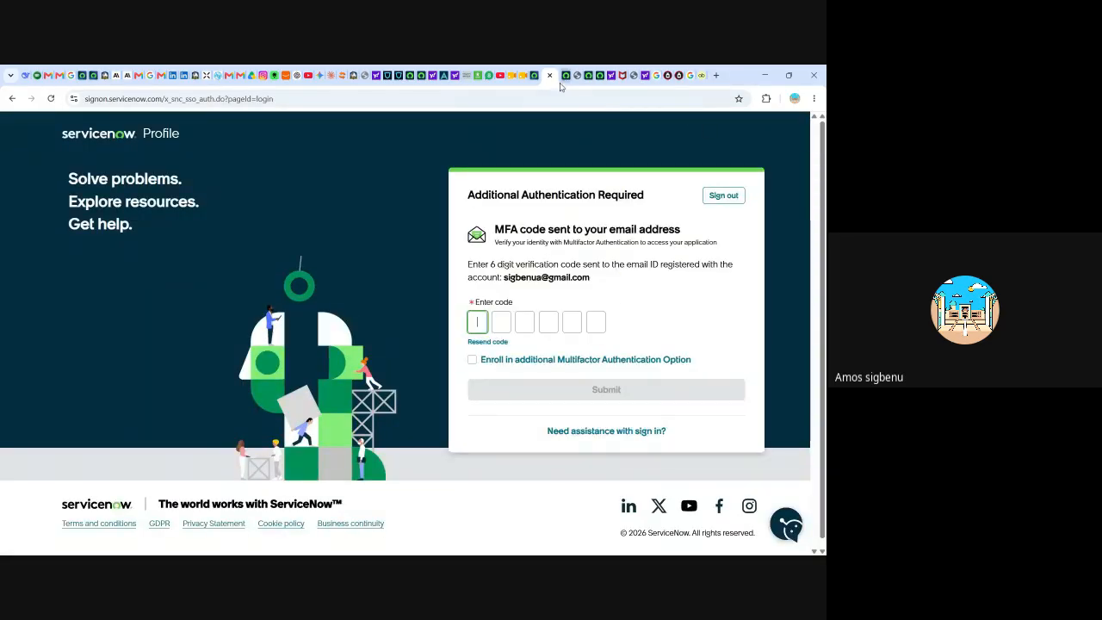
left_click(535, 80)
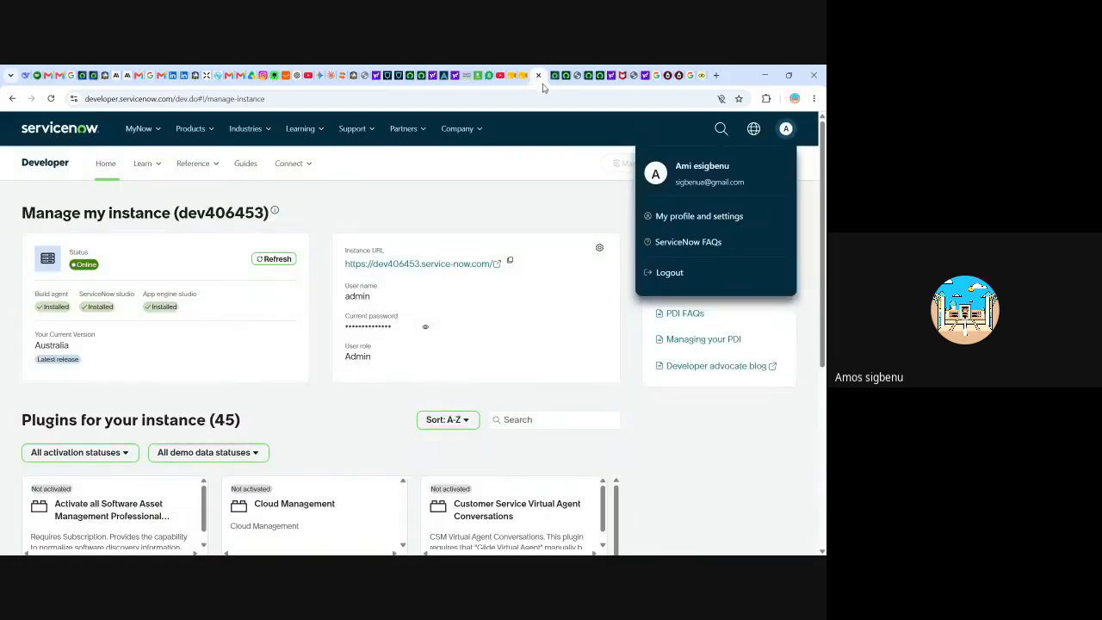
Step: Examine the instance's options for resetting its password, emailing login credentials and managing email properties
left_click(601, 247)
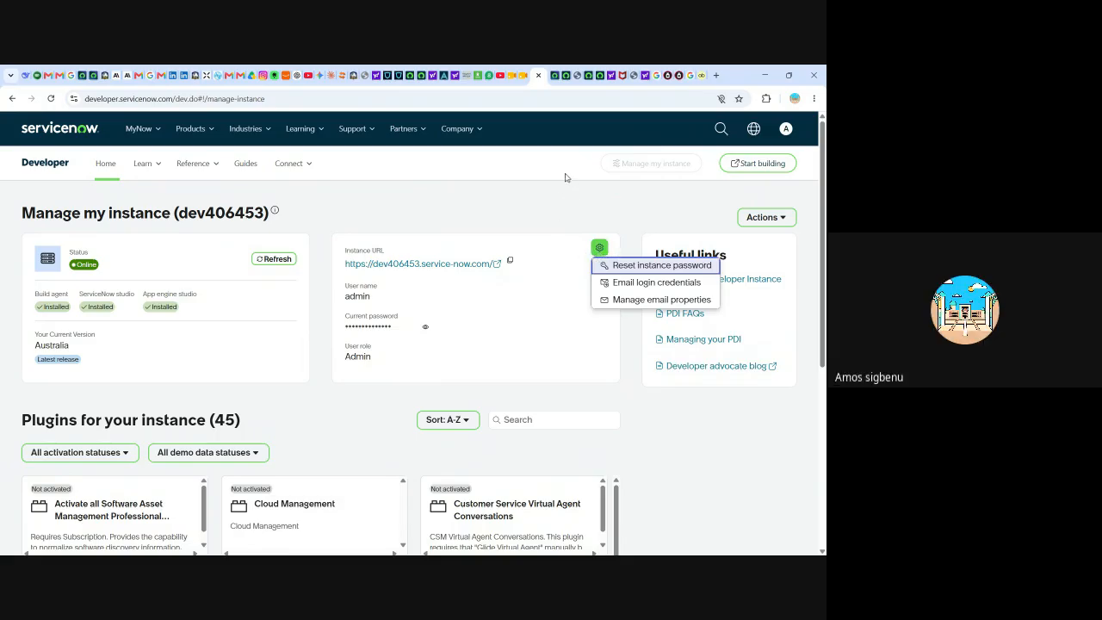
left_click(548, 213)
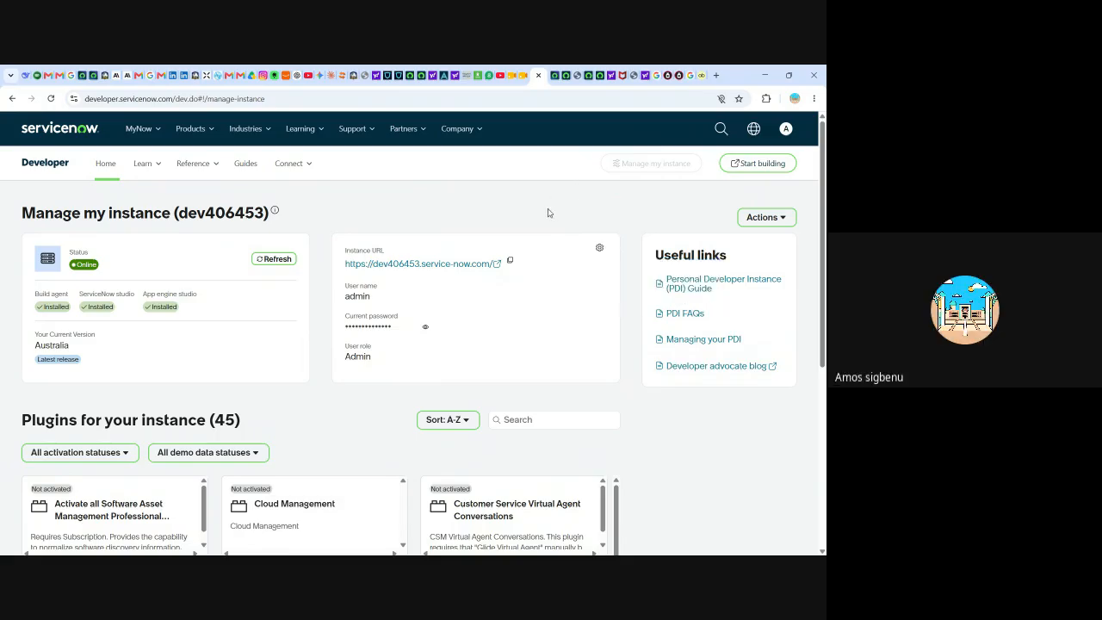
left_click(600, 249)
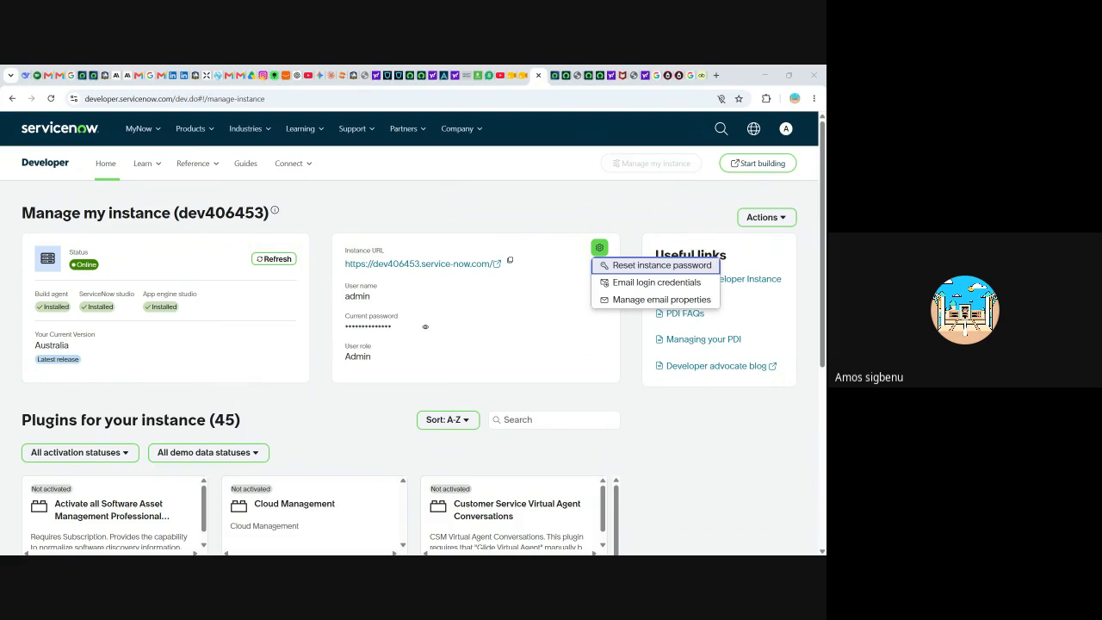
mouse_move(270, 553)
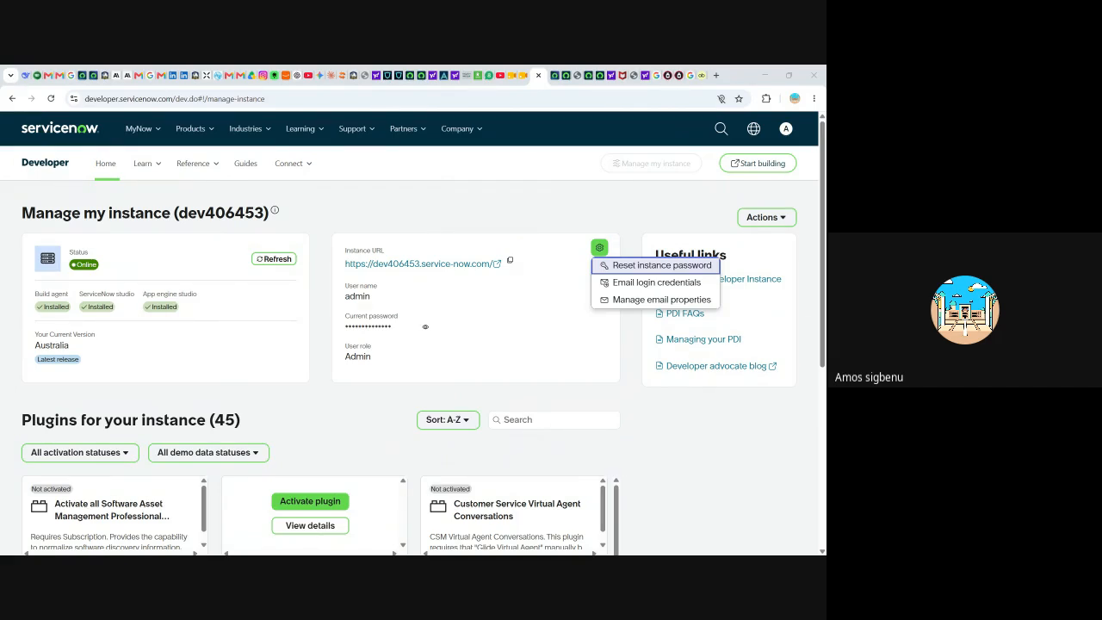
key("alt+Tab")
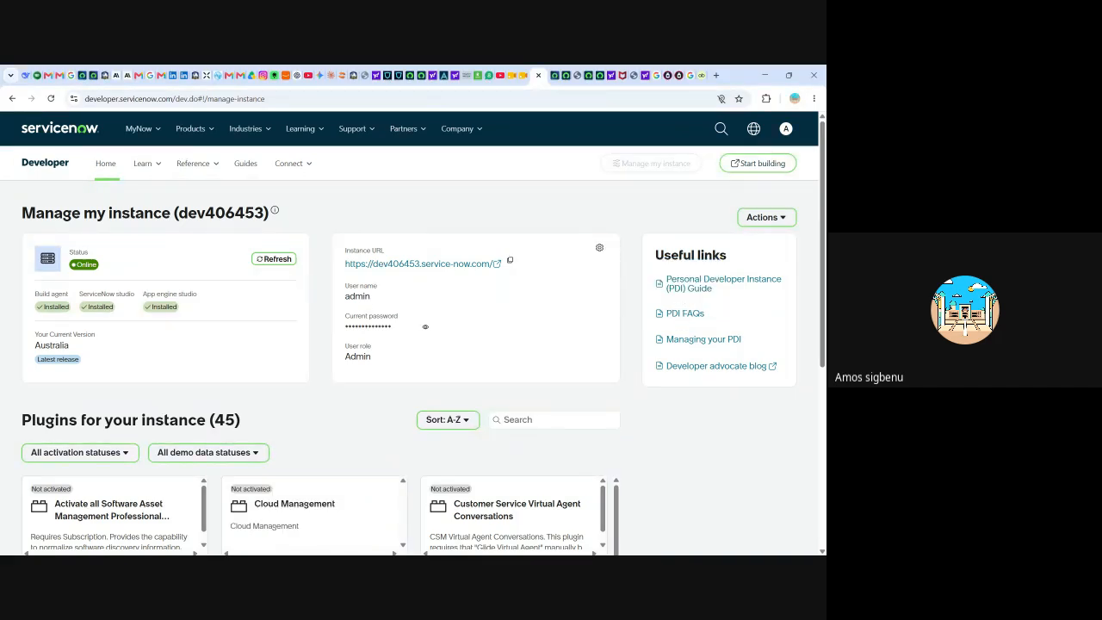